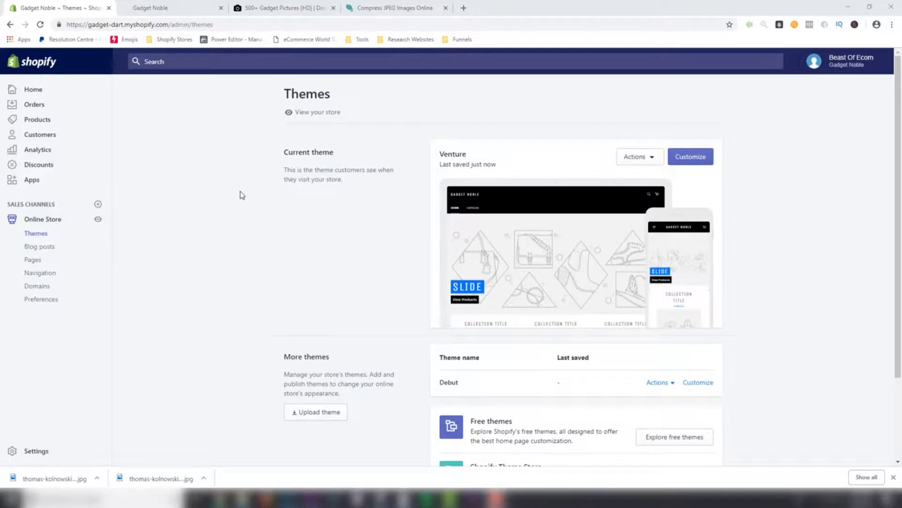
Step: Review the live Gadget Noble storefront, examining its home page sections and the catalog page
left_click(176, 13)
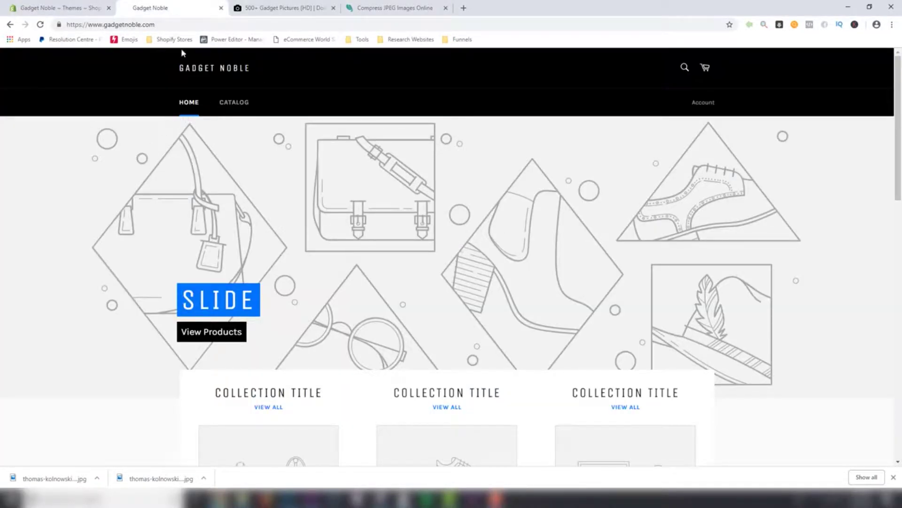
scroll(531, 141, "down", 10)
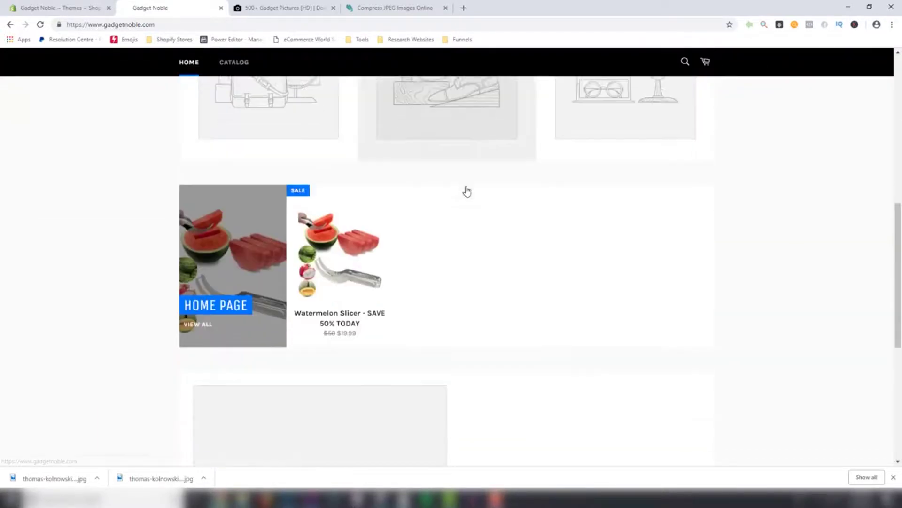
scroll(311, 207, "up", 10)
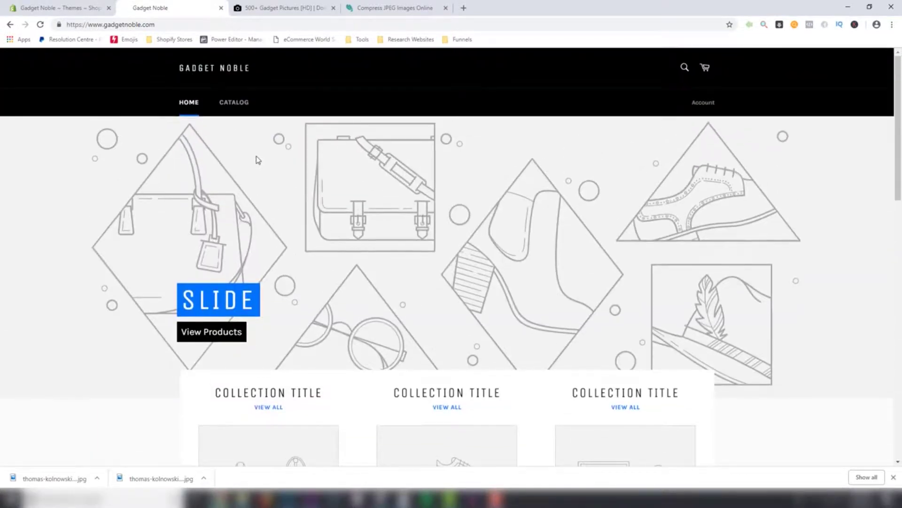
left_click(235, 104)
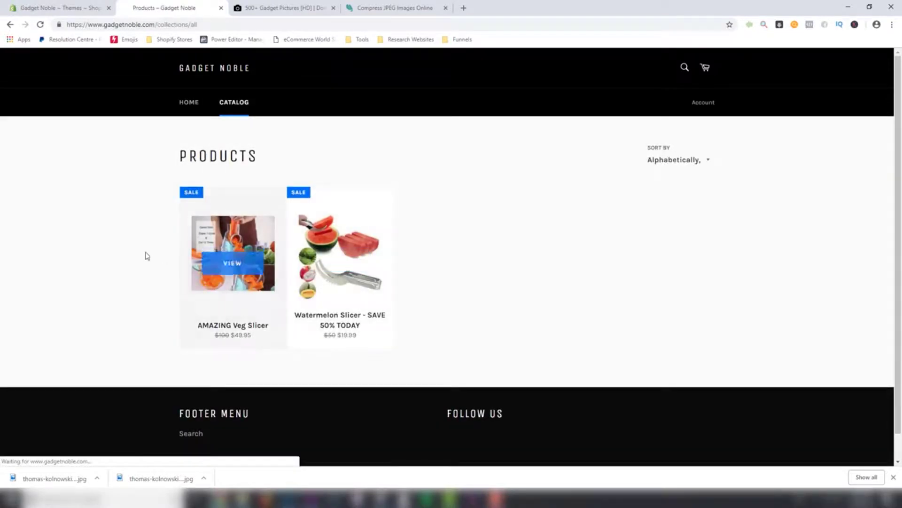
left_click(82, 11)
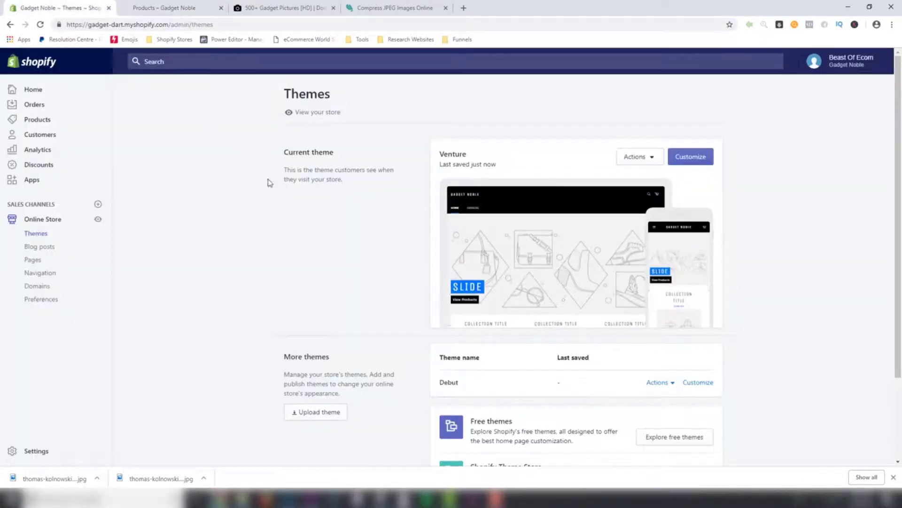
left_click(179, 9)
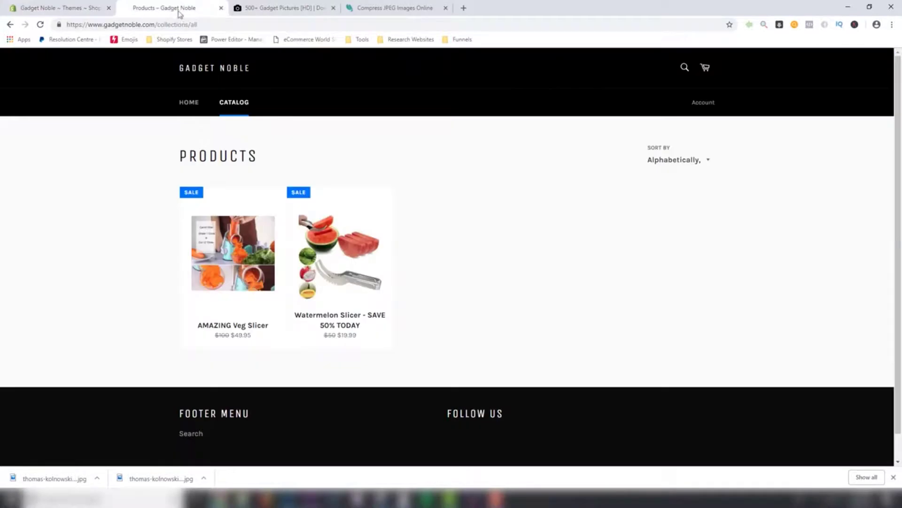
Step: Open the current Venture theme for customization and check its home page in the mobile and desktop previews
left_click(83, 8)
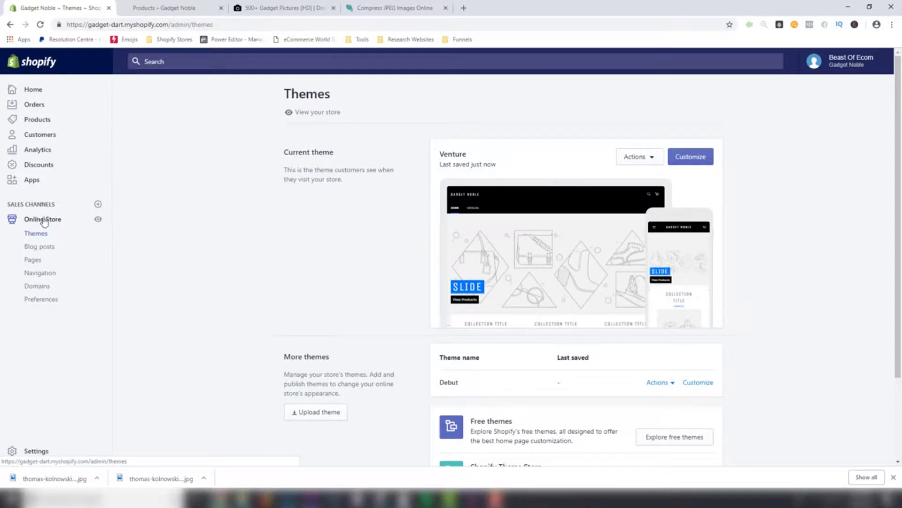
left_click(689, 158)
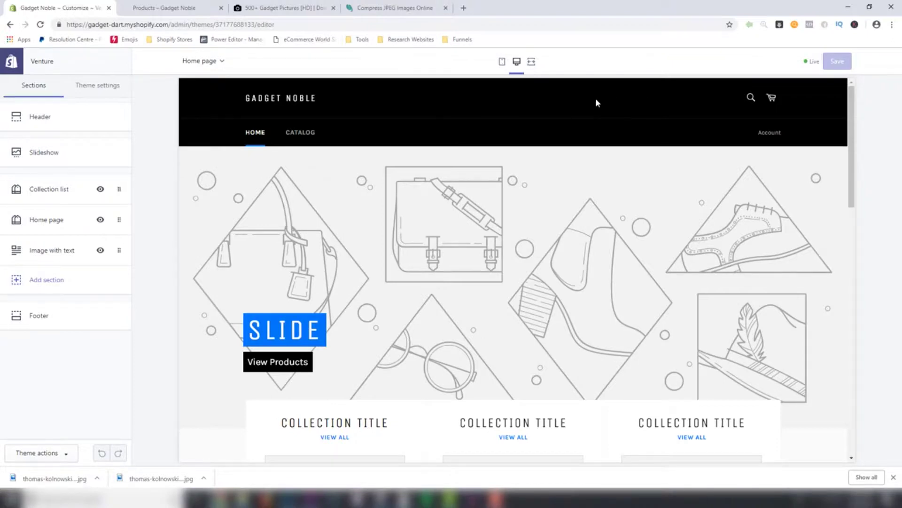
left_click(502, 62)
scroll(517, 207, "down", 5)
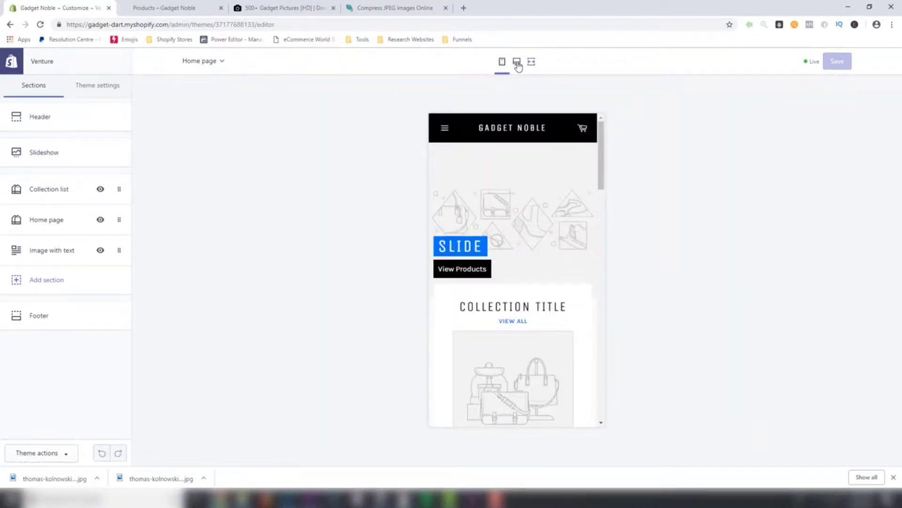
left_click(516, 61)
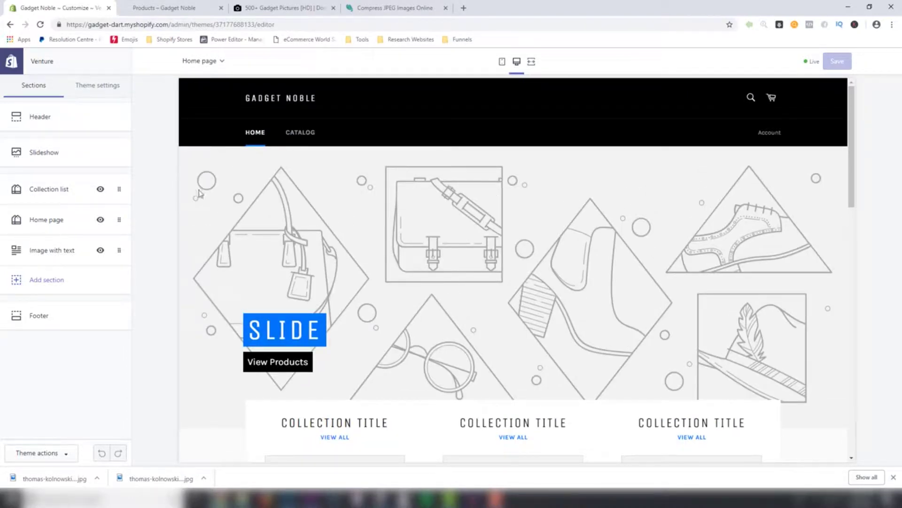
Step: Set the header's logo to the Gadget Noble logo image from the image library
left_click(61, 121)
left_click(51, 163)
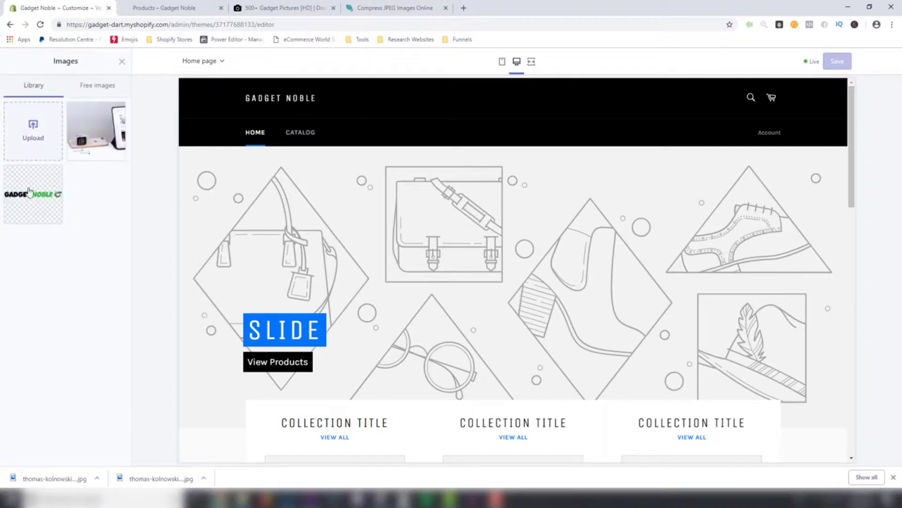
left_click(29, 195)
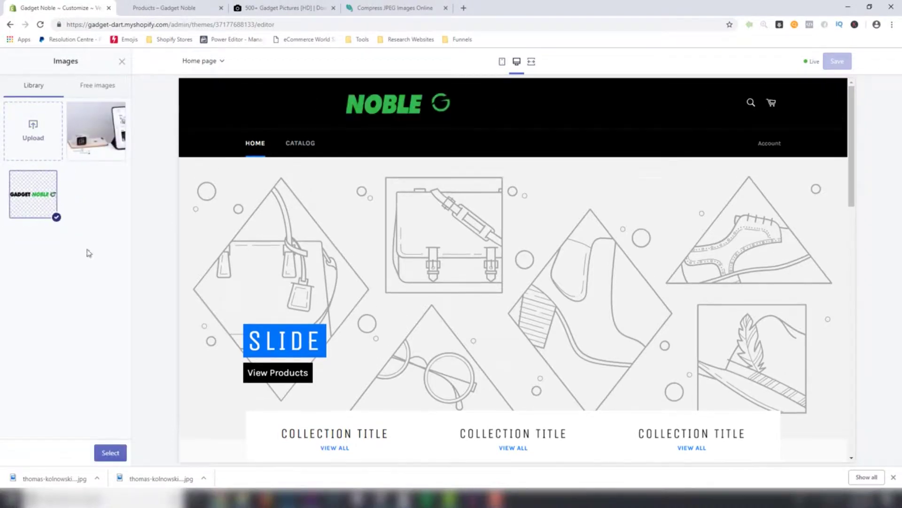
left_click(104, 454)
Step: Set the header's custom logo width to 350 pixels and save the theme
left_click_drag(26, 267, 6, 269)
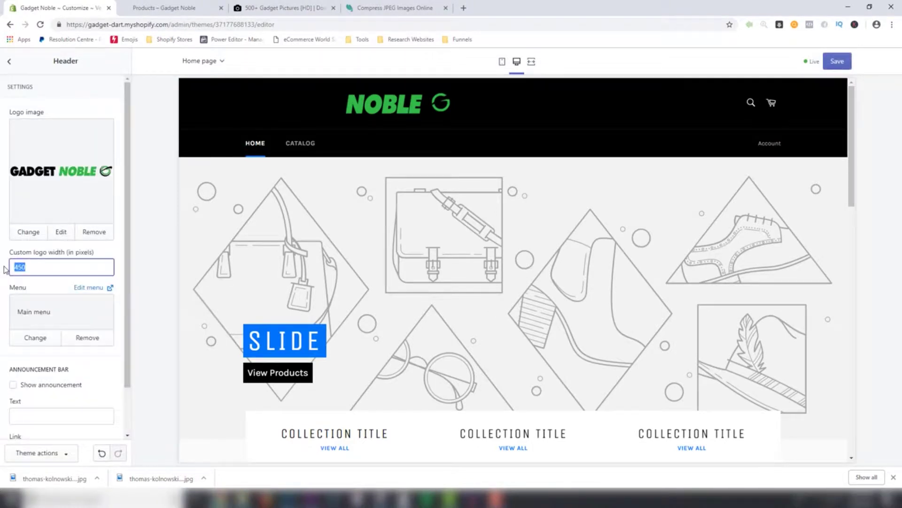
type("3")
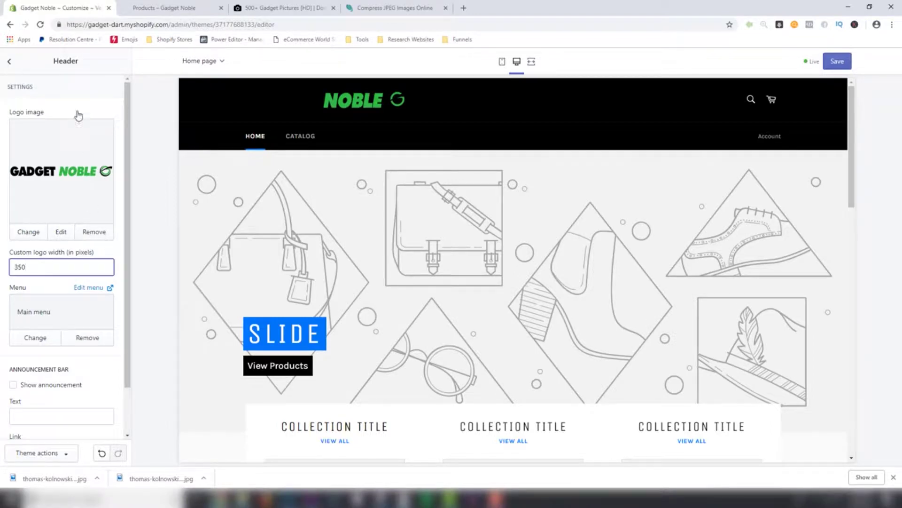
left_click(837, 61)
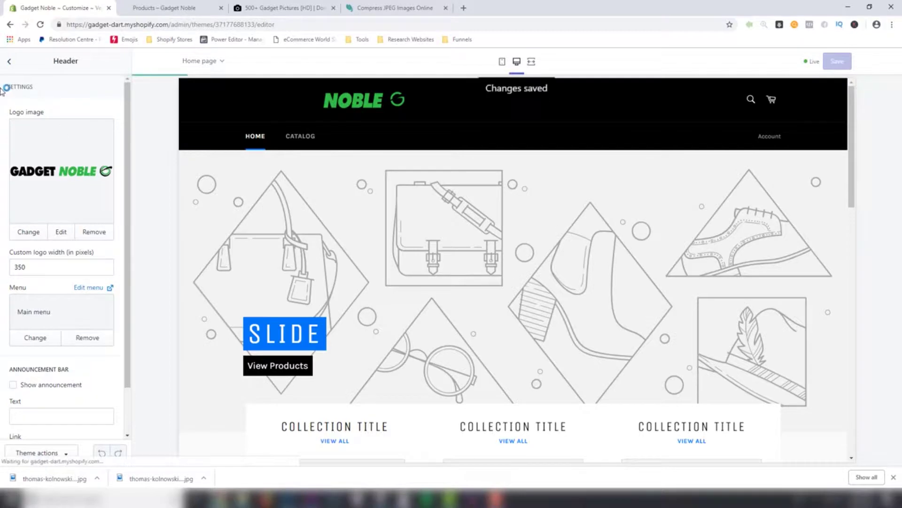
Step: In the theme's color settings, set the header links to blue #006EFF and the header background to white
left_click(9, 62)
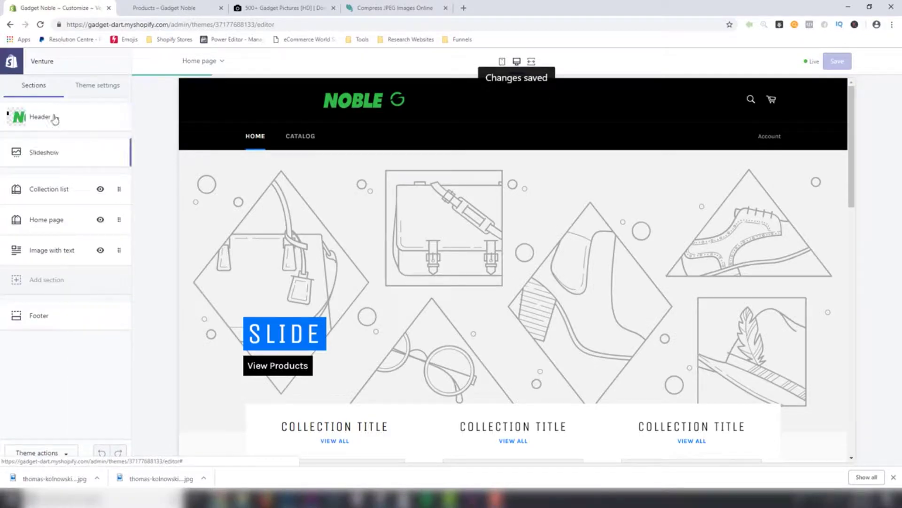
left_click(89, 87)
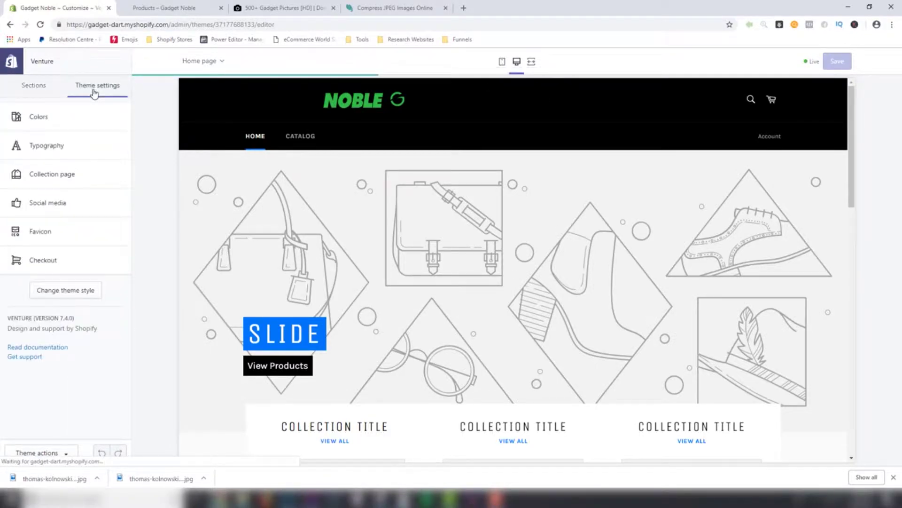
left_click(47, 119)
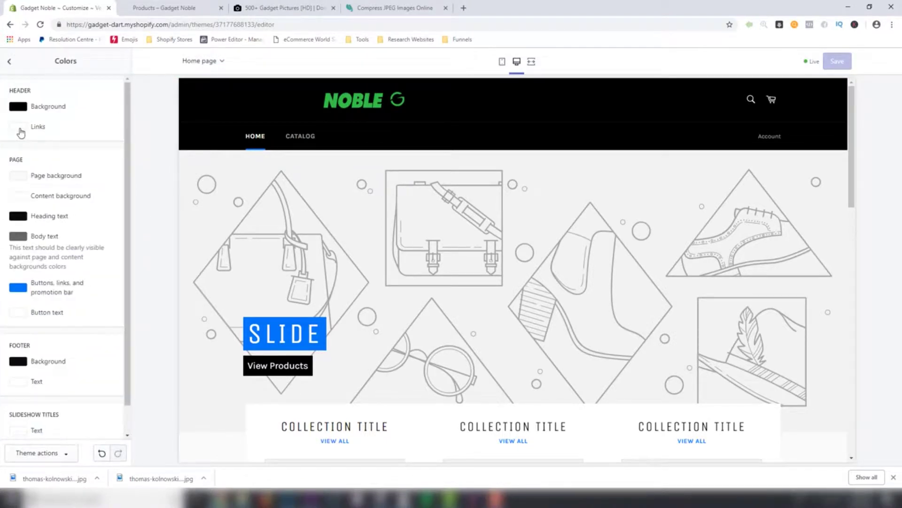
left_click(21, 132)
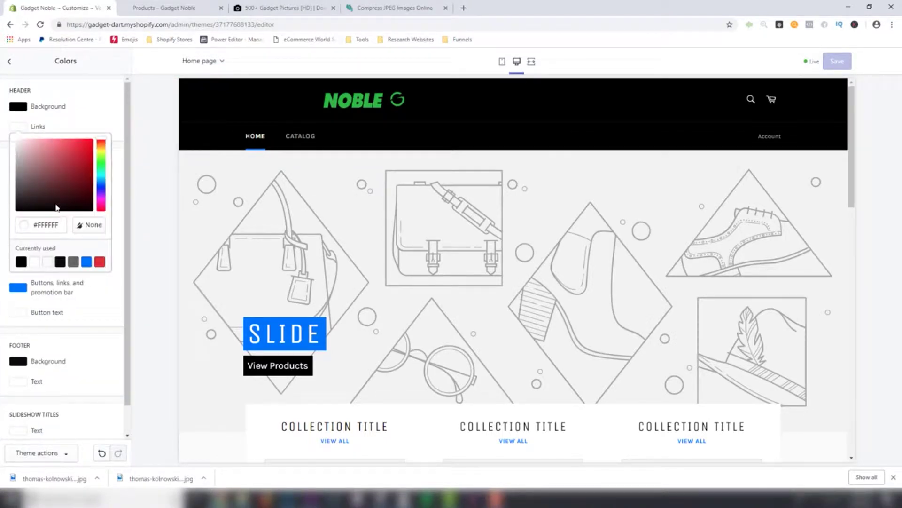
left_click(87, 262)
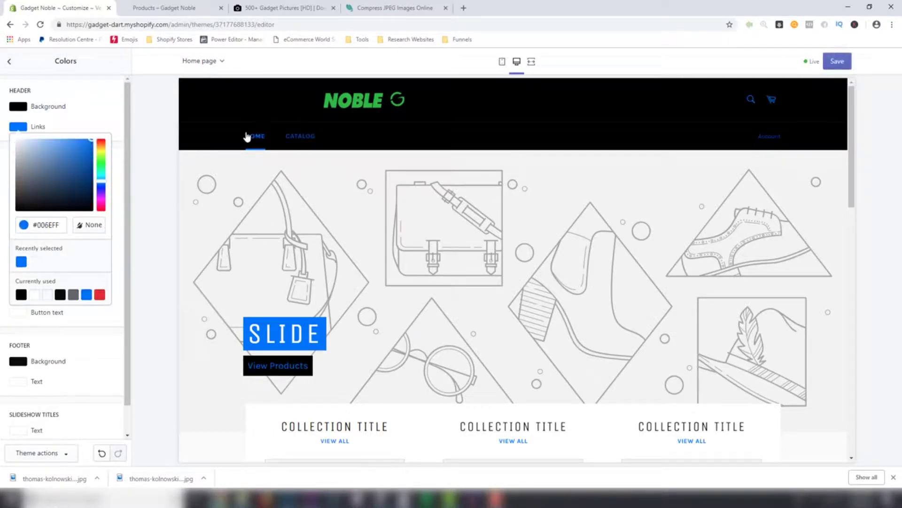
left_click(99, 111)
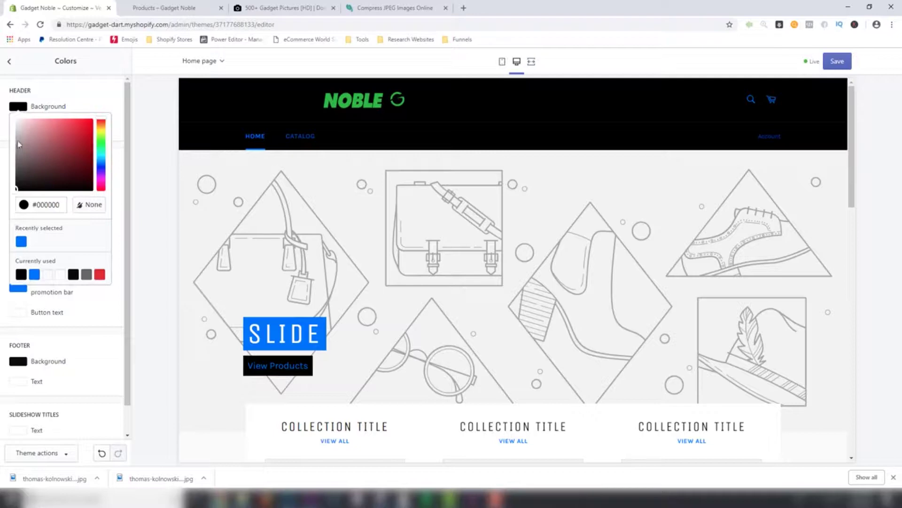
left_click(24, 125)
left_click(12, 105)
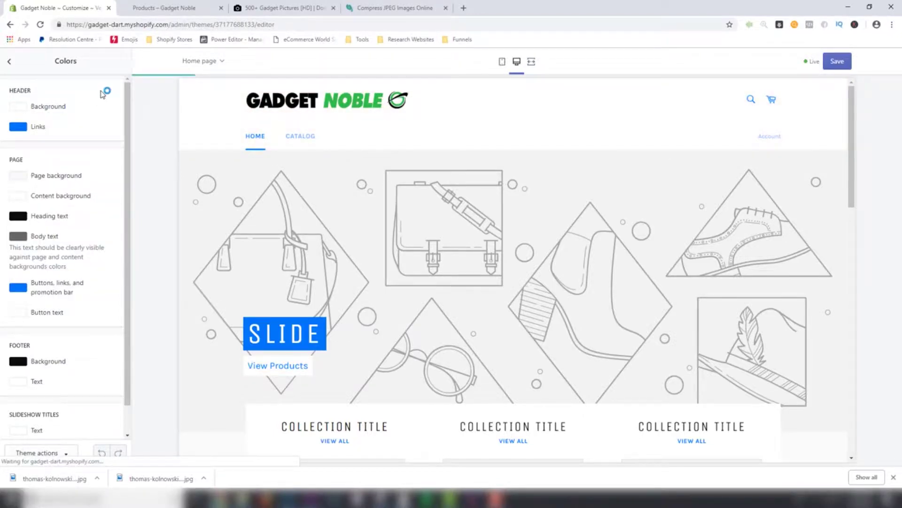
Step: Change the header links color to black #000000 and save the theme
left_click(22, 129)
left_click_drag(31, 191, 14, 228)
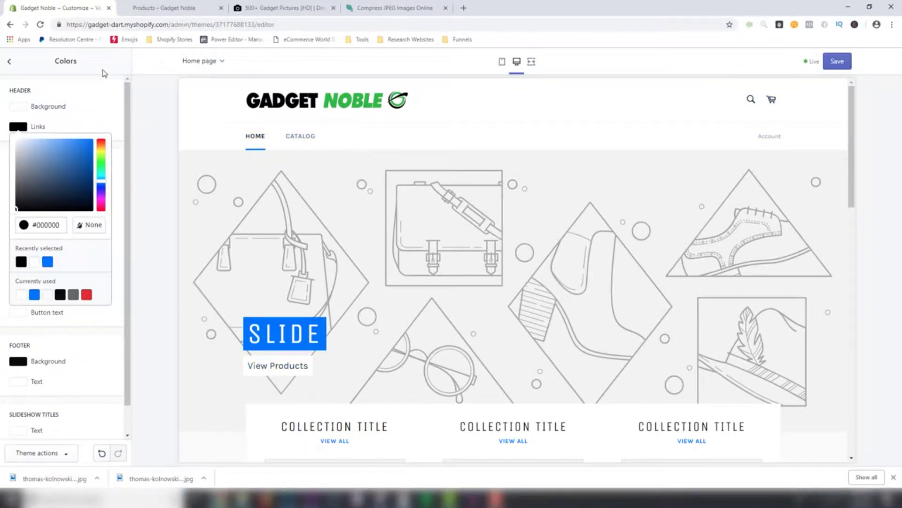
left_click(561, 58)
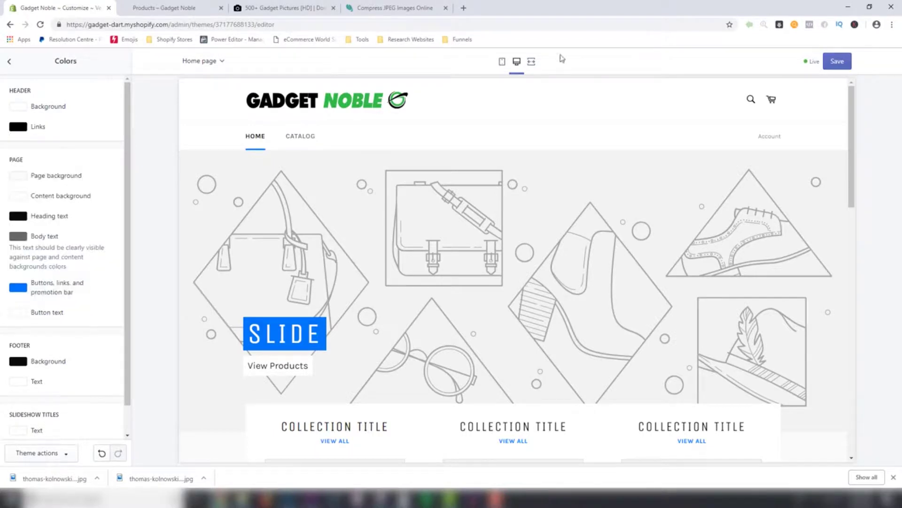
left_click(837, 62)
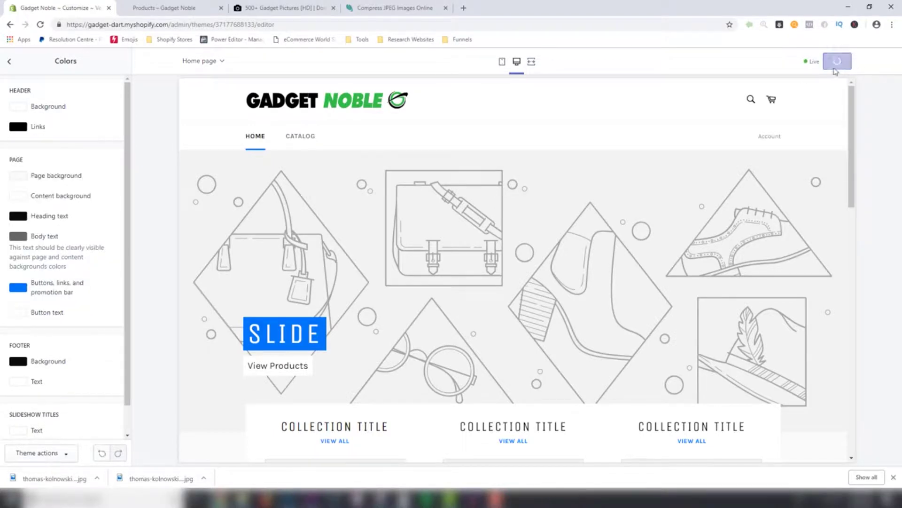
Step: Check the header in the mobile preview, return to the desktop preview, and leave the color settings
left_click(502, 62)
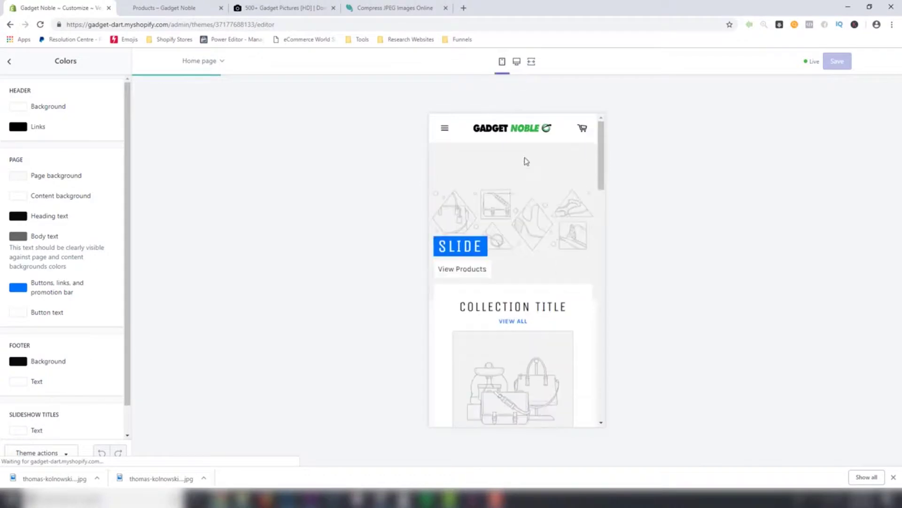
scroll(525, 213, "down", 5)
scroll(525, 213, "up", 5)
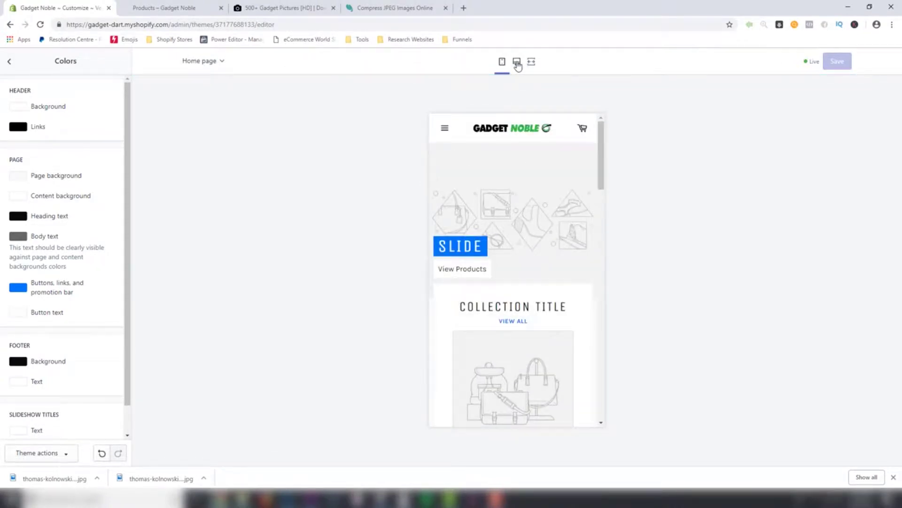
left_click(516, 63)
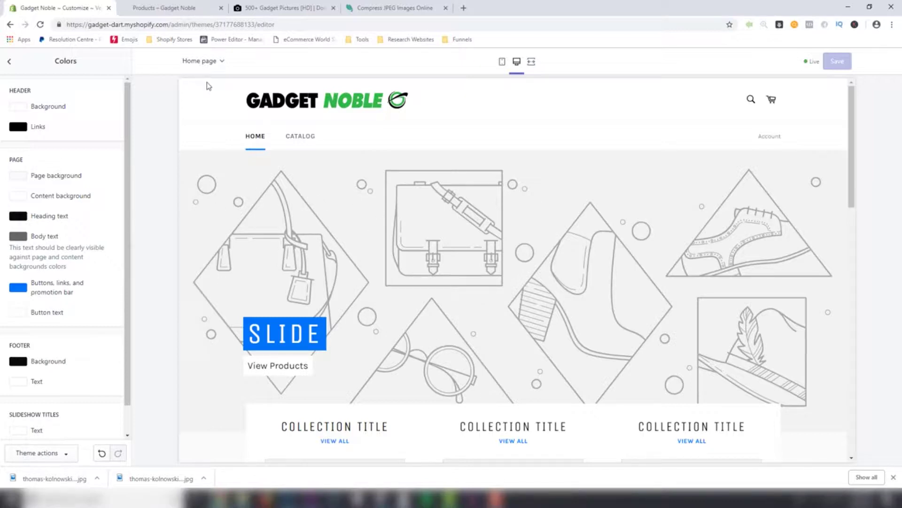
left_click(10, 63)
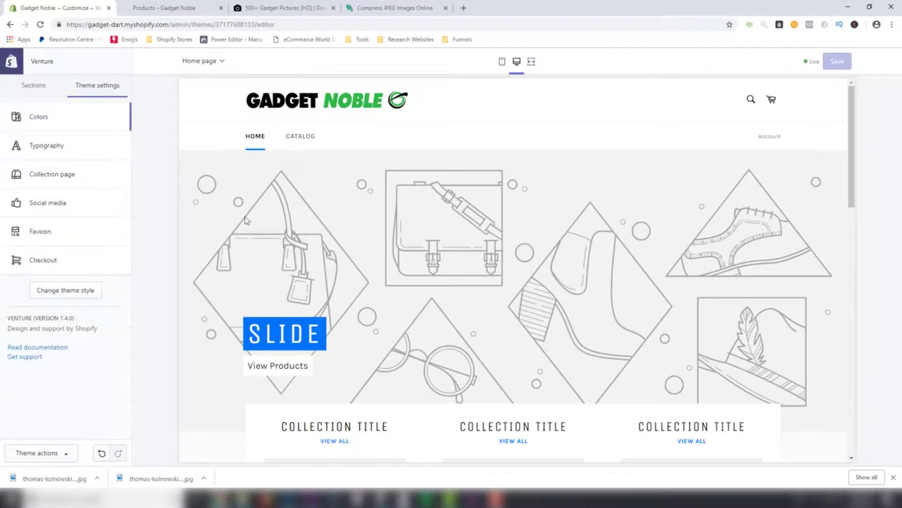
Step: Switch to Unsplash, dismiss the photo credit notice, and browse the gadget pictures for a suitable slideshow image
left_click(288, 8)
scroll(96, 217, "up", 15)
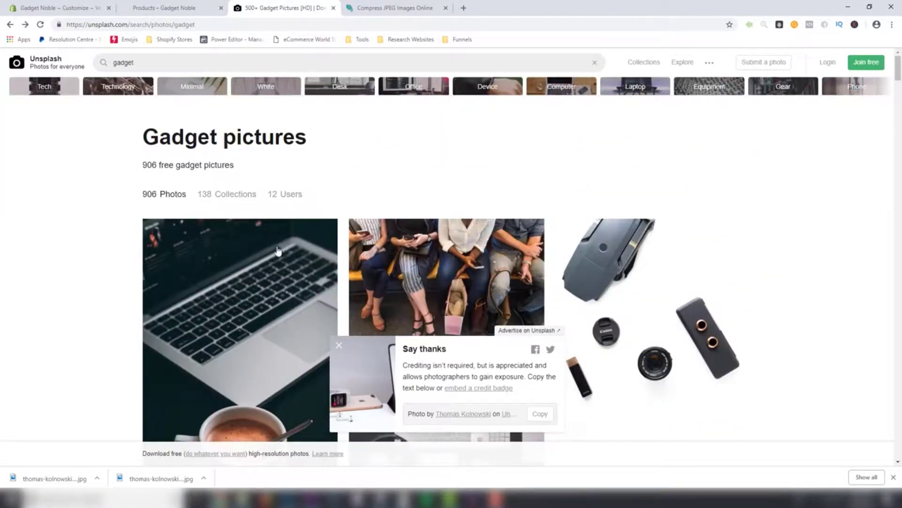
left_click(339, 345)
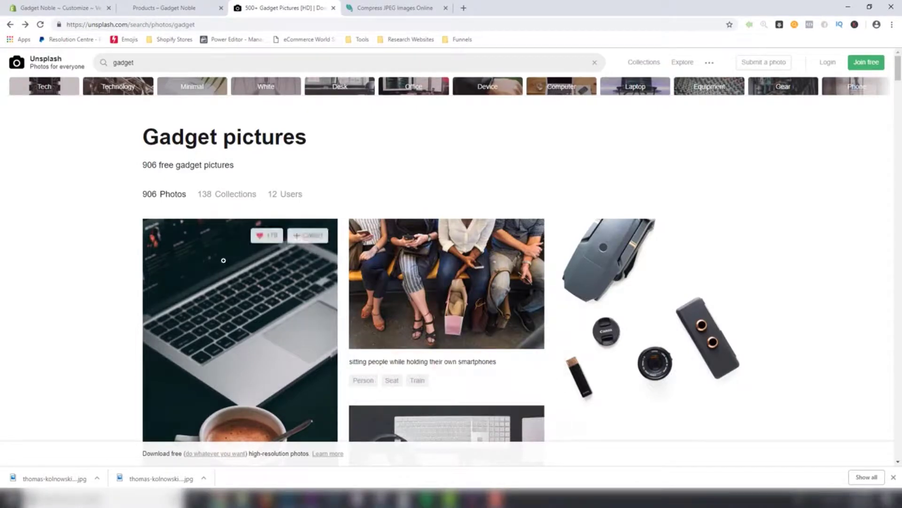
scroll(219, 257, "down", 5)
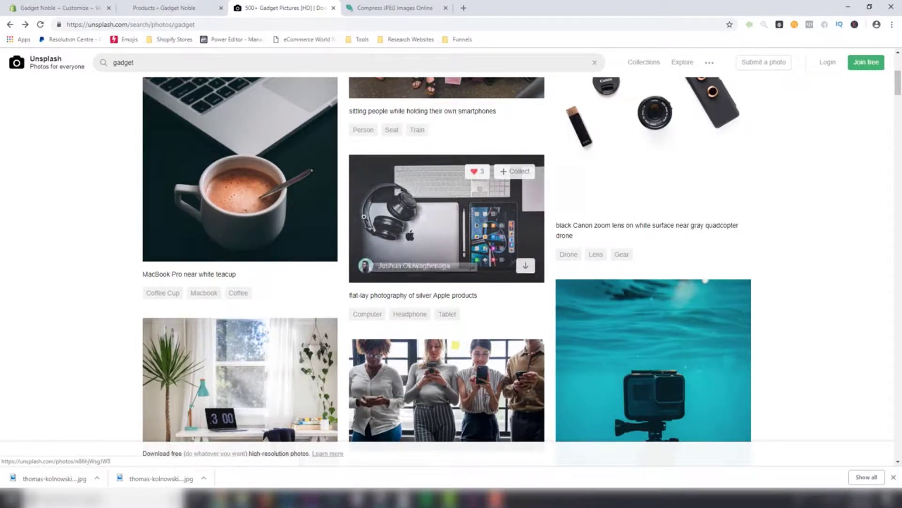
scroll(441, 275, "up", 5)
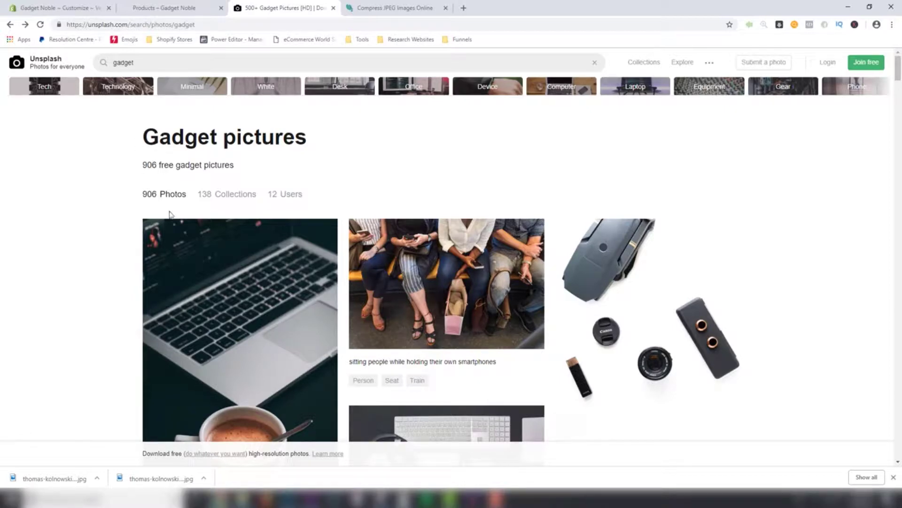
scroll(305, 244, "down", 10)
scroll(398, 284, "up", 5)
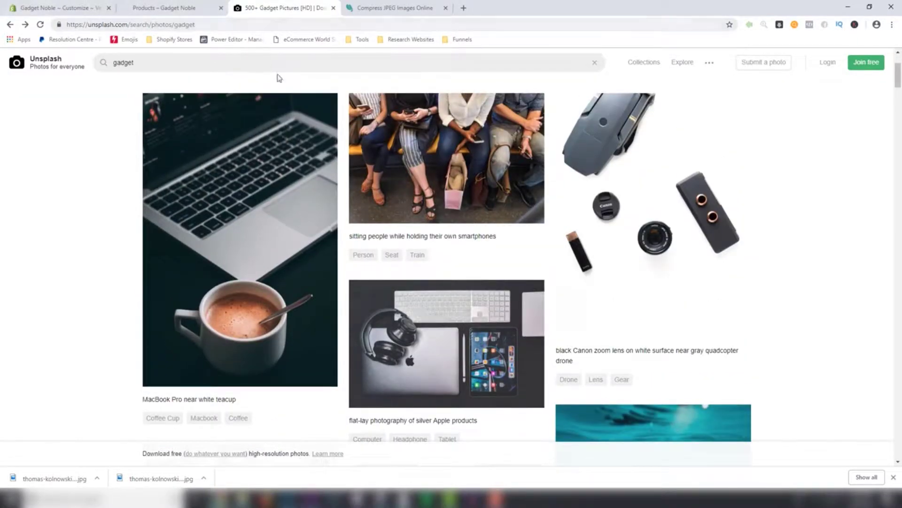
scroll(413, 317, "down", 3)
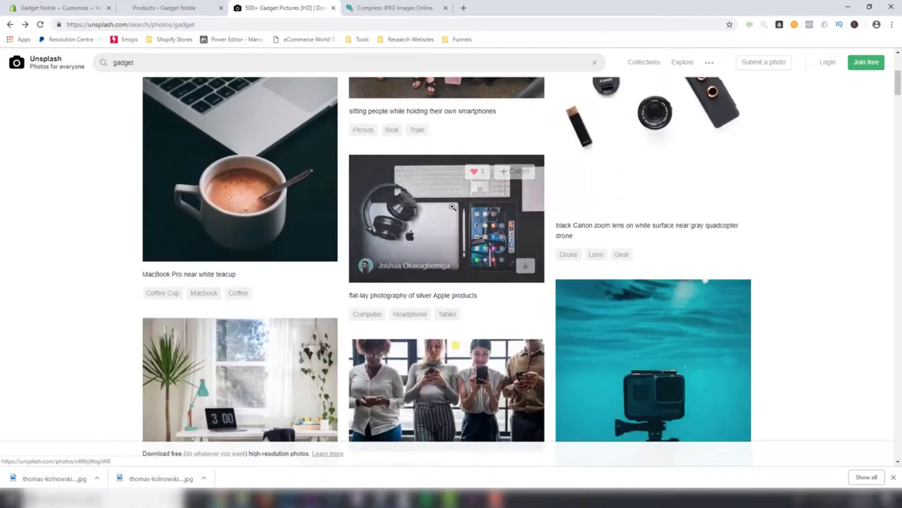
Step: Find and open the silver iPad near white Apple AirPods photo on Unsplash, and review its compressed copy on Compress JPEG
scroll(574, 292, "down", 7)
scroll(327, 194, "down", 5)
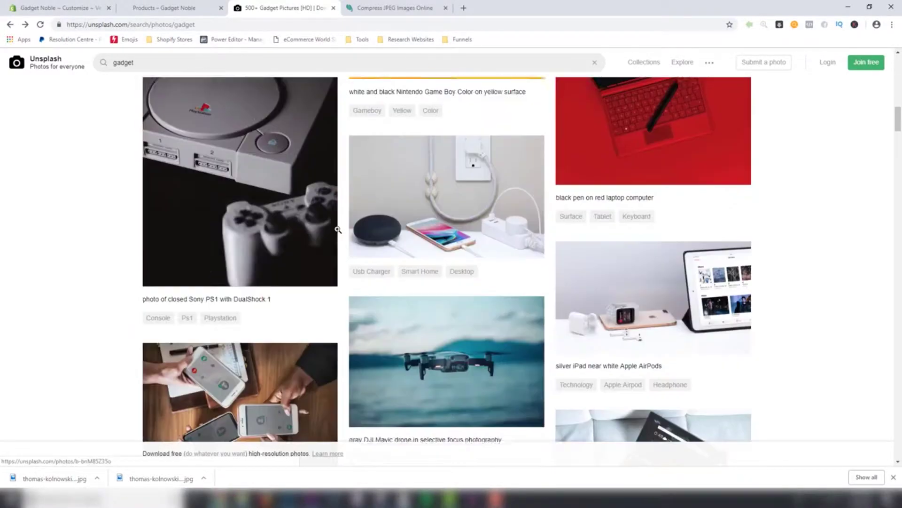
scroll(335, 207, "up", 9)
scroll(344, 226, "down", 10)
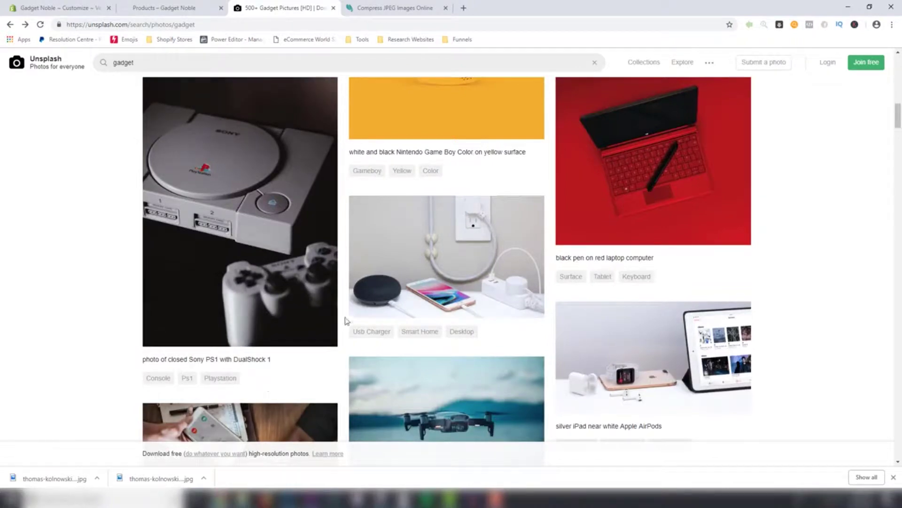
scroll(447, 228, "down", 7)
scroll(655, 177, "up", 3)
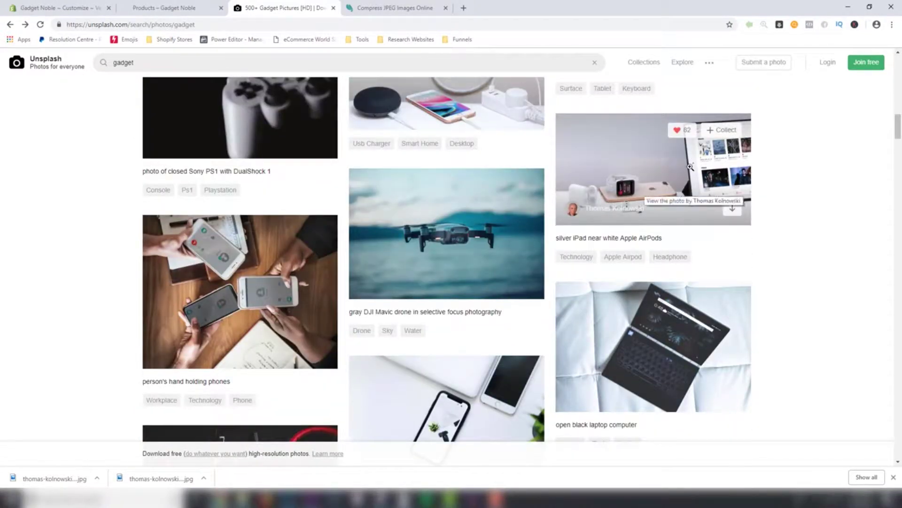
left_click(527, 252)
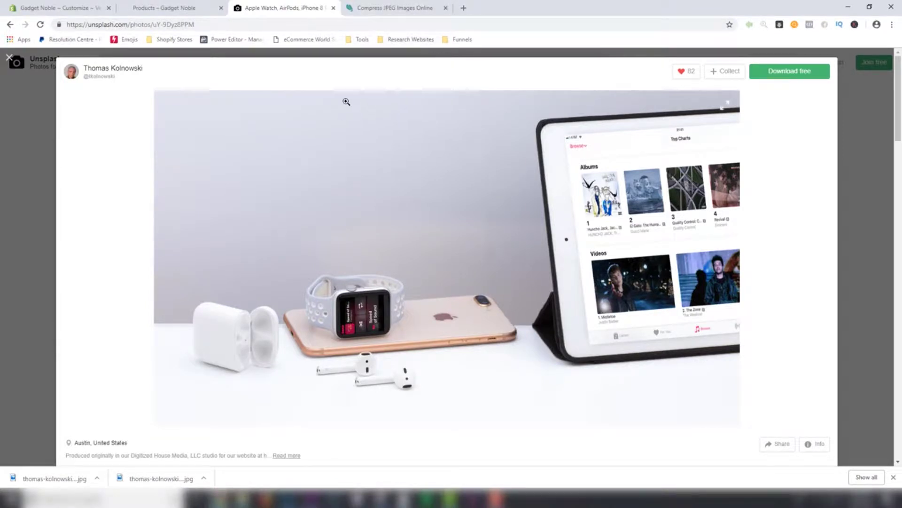
left_click(393, 11)
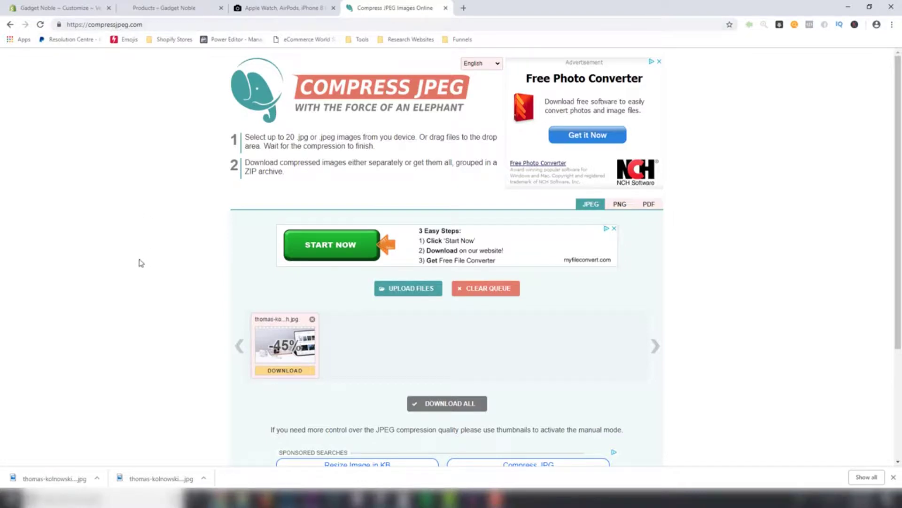
scroll(202, 281, "down", 1)
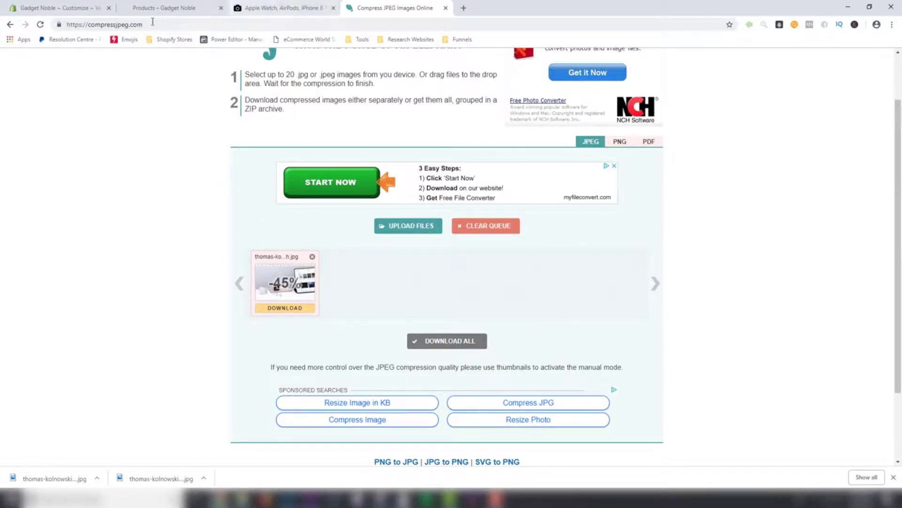
Step: In the Shopify theme editor, upload the iPad and Apple Watch photo as the home page slideshow's slide image and save
left_click(48, 8)
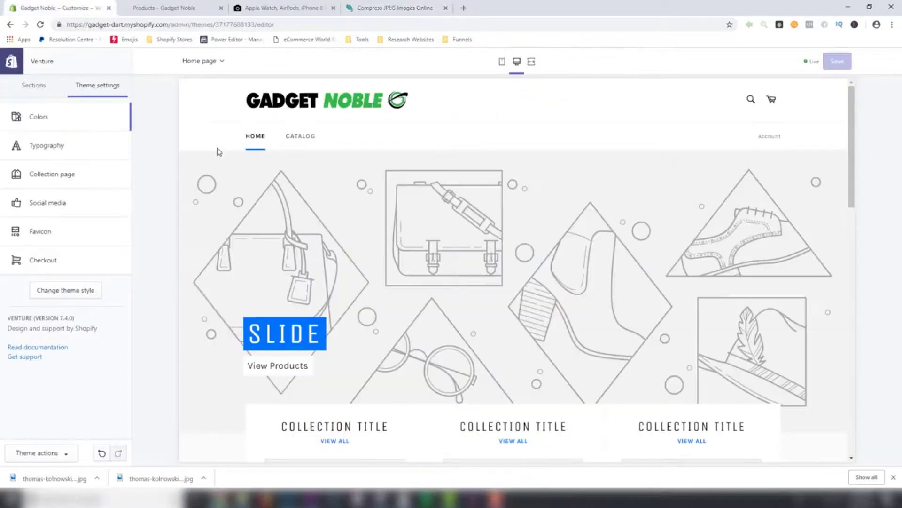
left_click(33, 90)
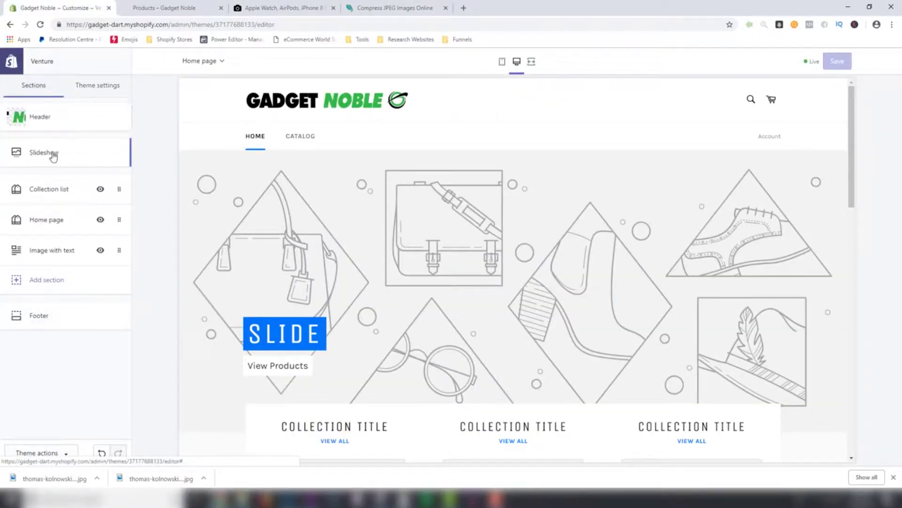
left_click(52, 154)
left_click(64, 115)
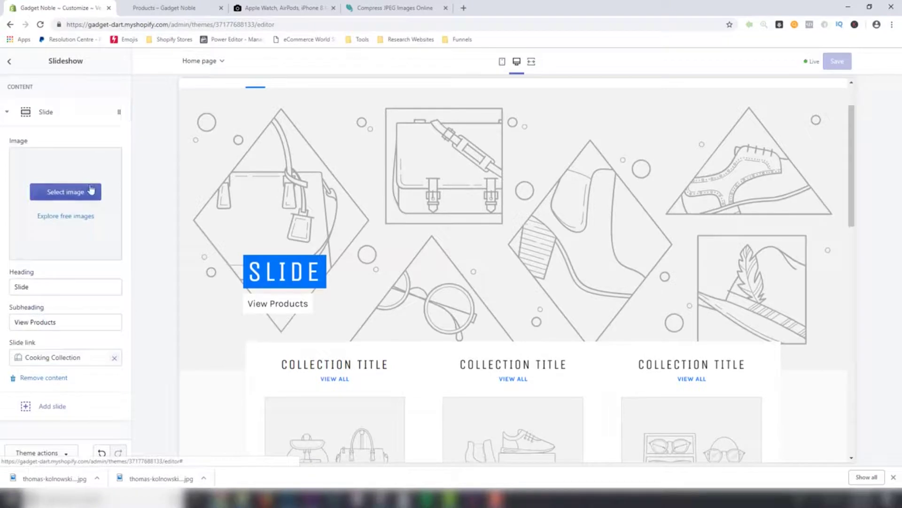
left_click(77, 196)
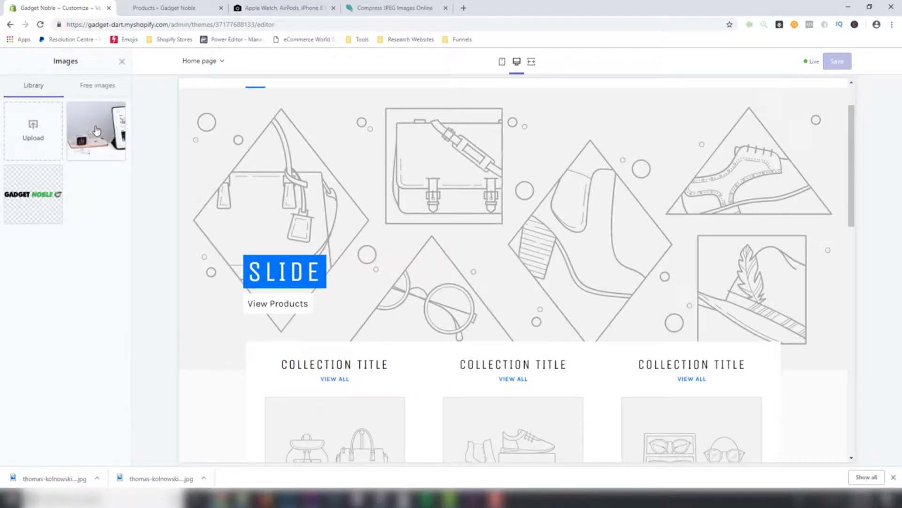
left_click(32, 133)
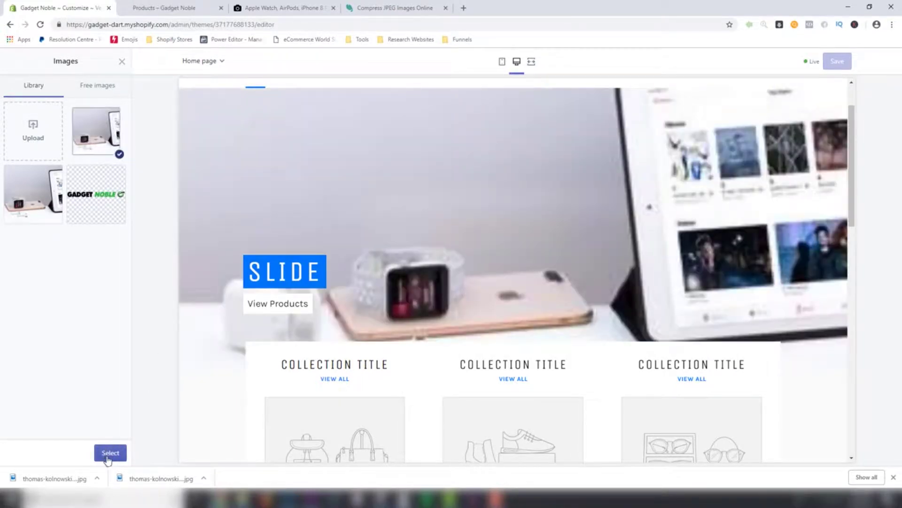
left_click(110, 453)
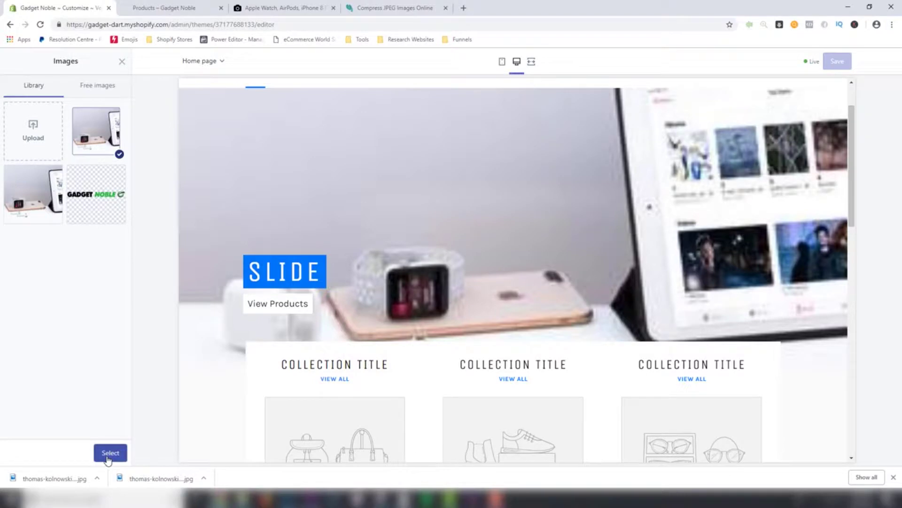
left_click(837, 63)
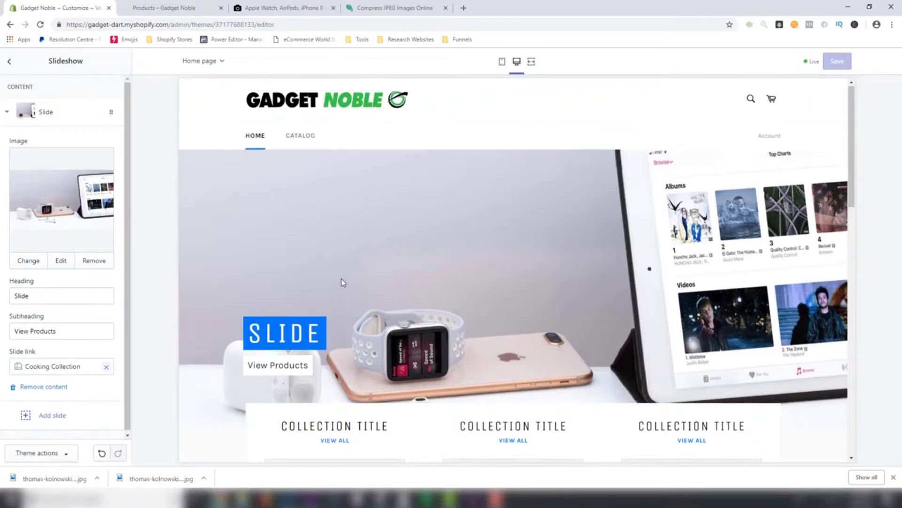
Step: Show the home page in the mobile preview and set the slide's heading to "Top Gadgets"
left_click(502, 61)
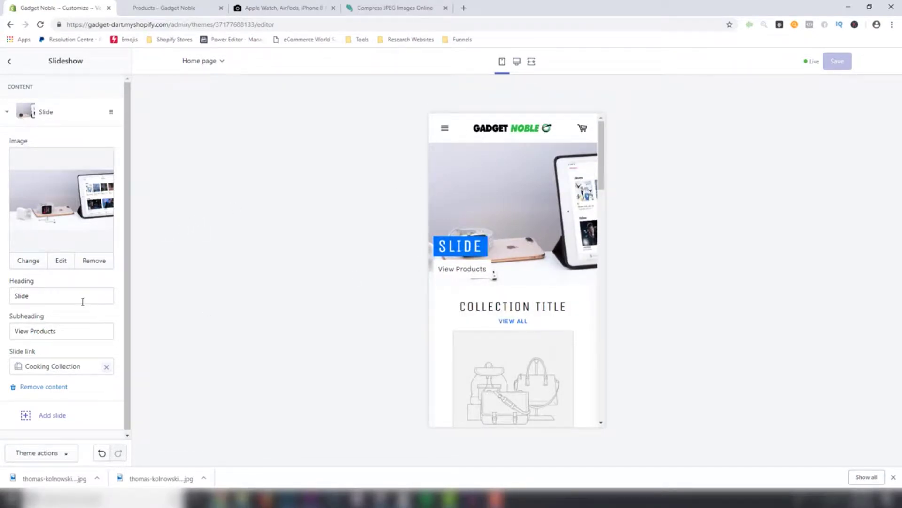
left_click_drag(37, 298, 4, 303)
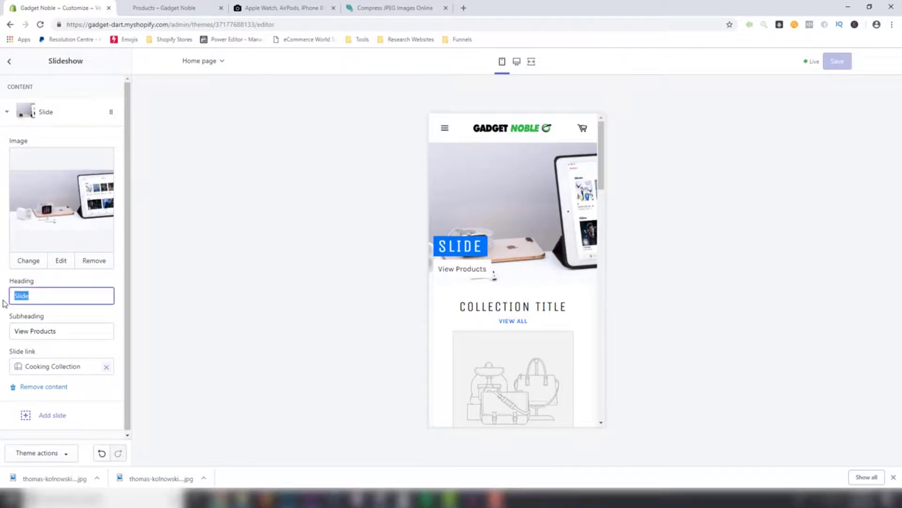
type("Top")
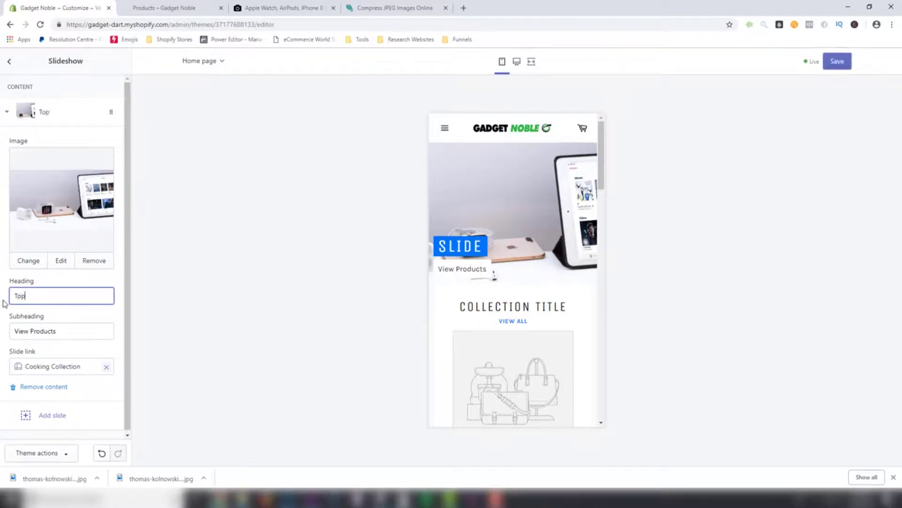
type(" Gadgets")
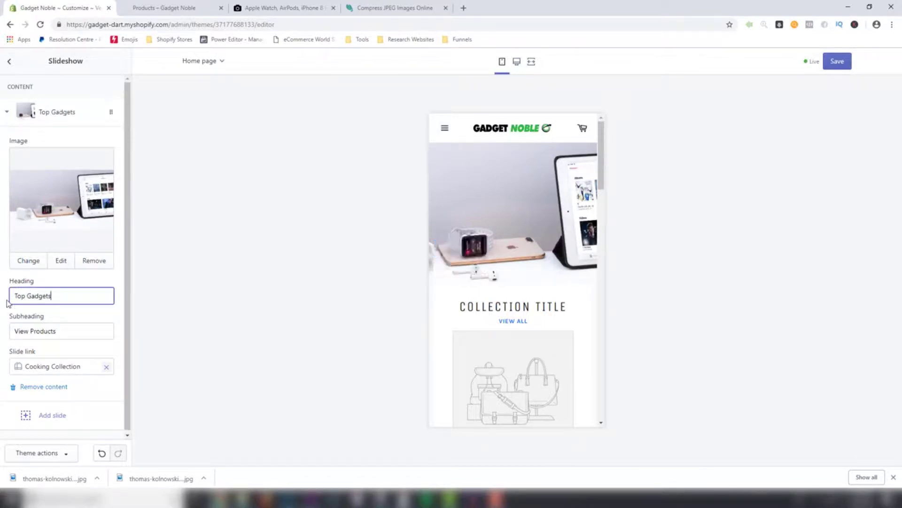
Step: Set the slide's subheading to "SHOP NOW" and save the theme
left_click(62, 331)
left_click_drag(58, 330, 10, 332)
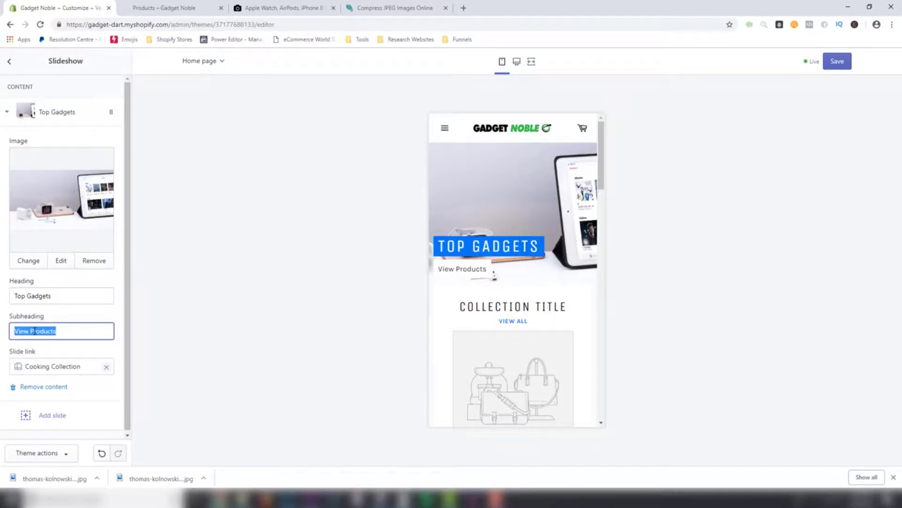
type("SHOP NOW")
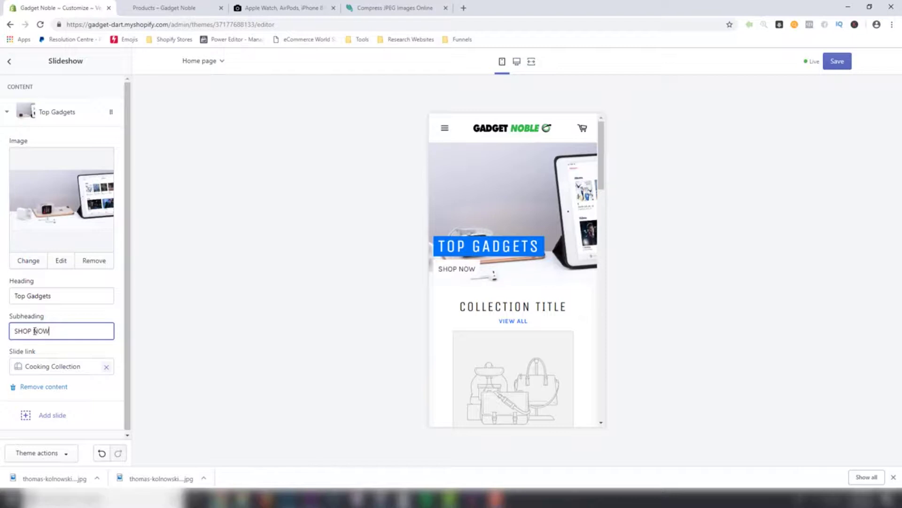
left_click(100, 312)
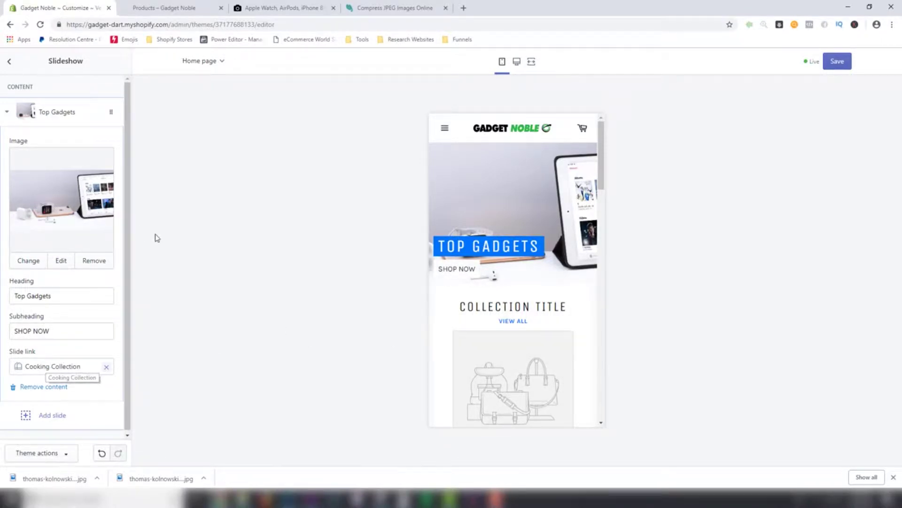
left_click(832, 63)
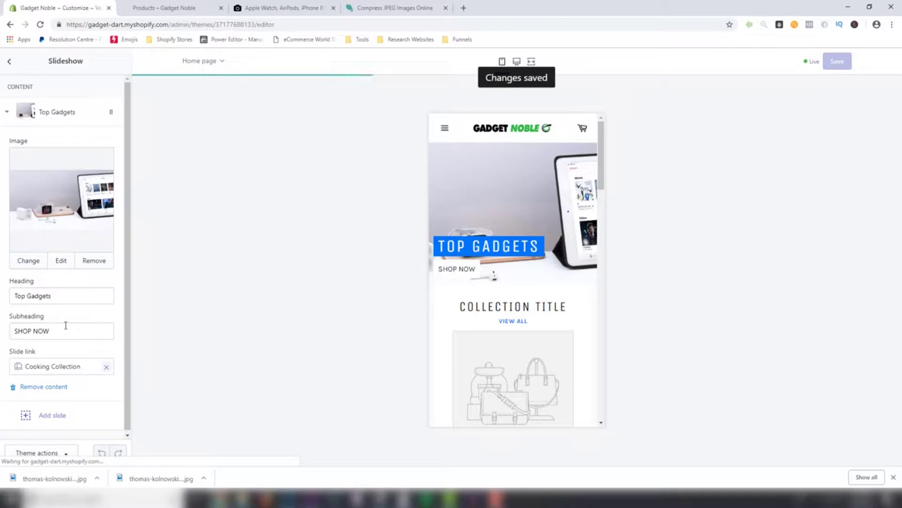
Step: In the theme's color settings, change the buttons, links, and promotion bar color to green #43B416
left_click(10, 62)
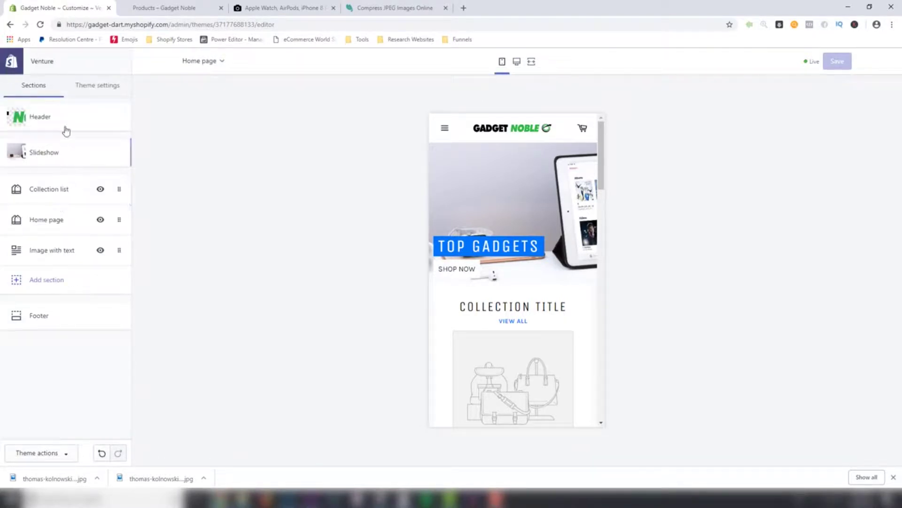
left_click(91, 92)
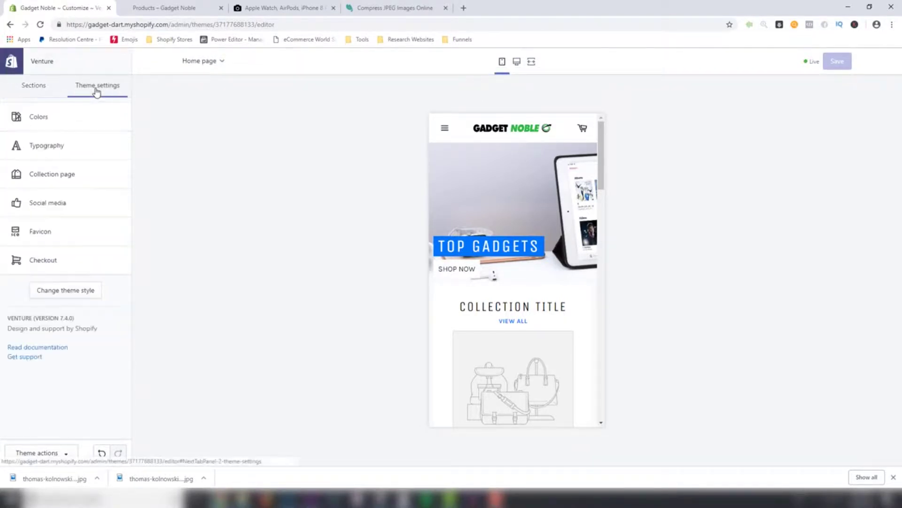
left_click(60, 122)
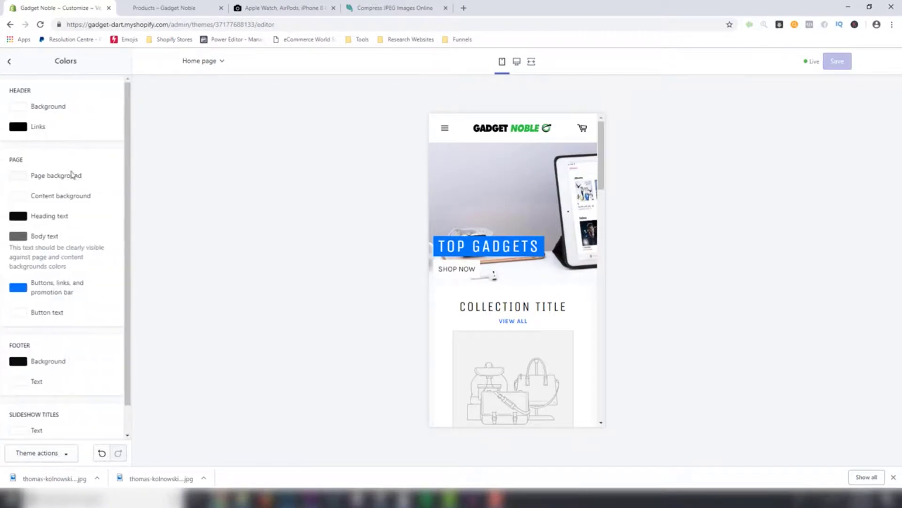
left_click(18, 288)
scroll(56, 368, "down", 1)
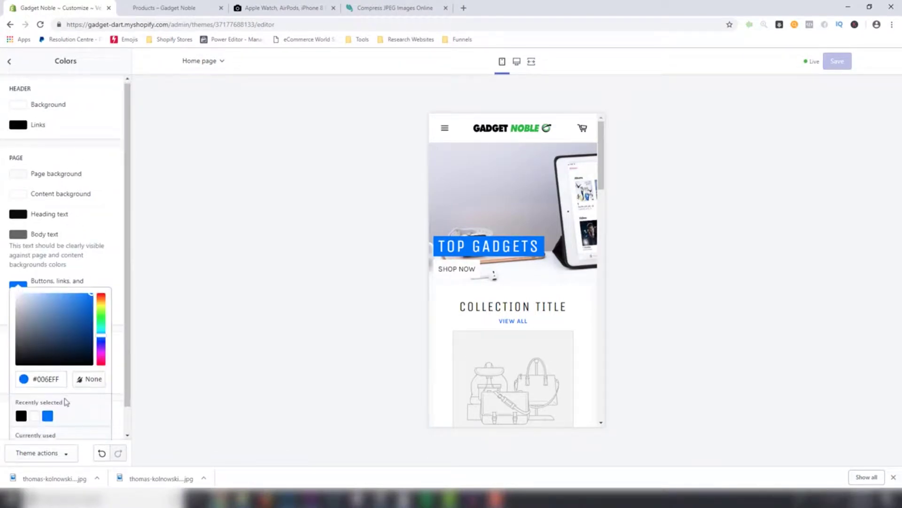
left_click_drag(100, 308, 101, 284)
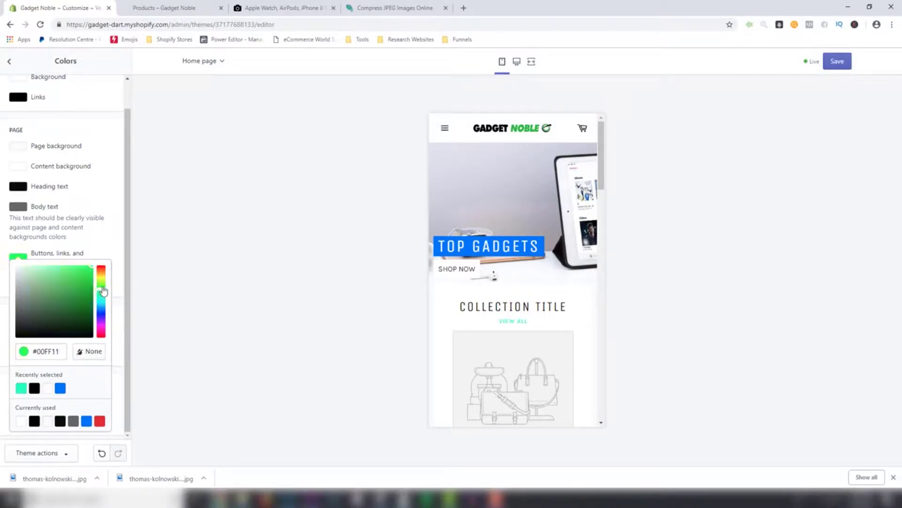
left_click_drag(62, 306, 84, 289)
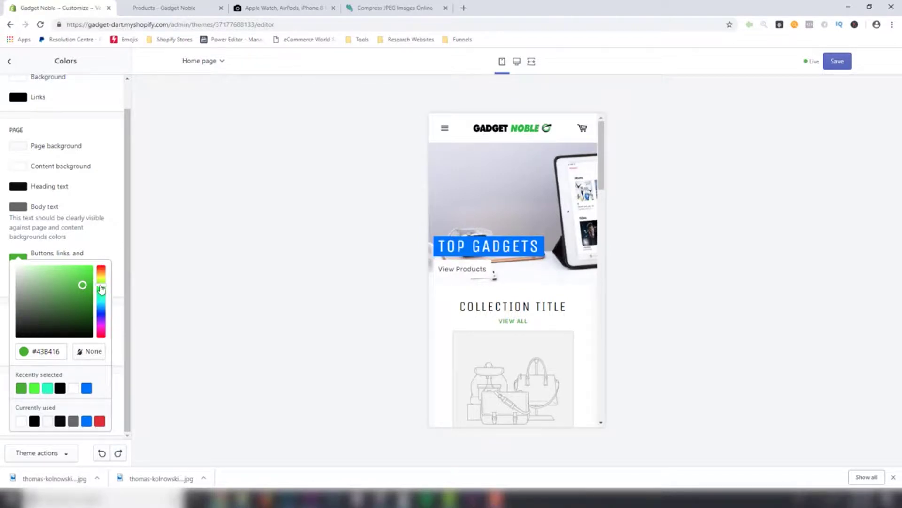
Step: Try other green shades for the buttons, links, and promotion bar and settle on #2AB416
left_click_drag(101, 288, 77, 285)
left_click(85, 287)
left_click(88, 291)
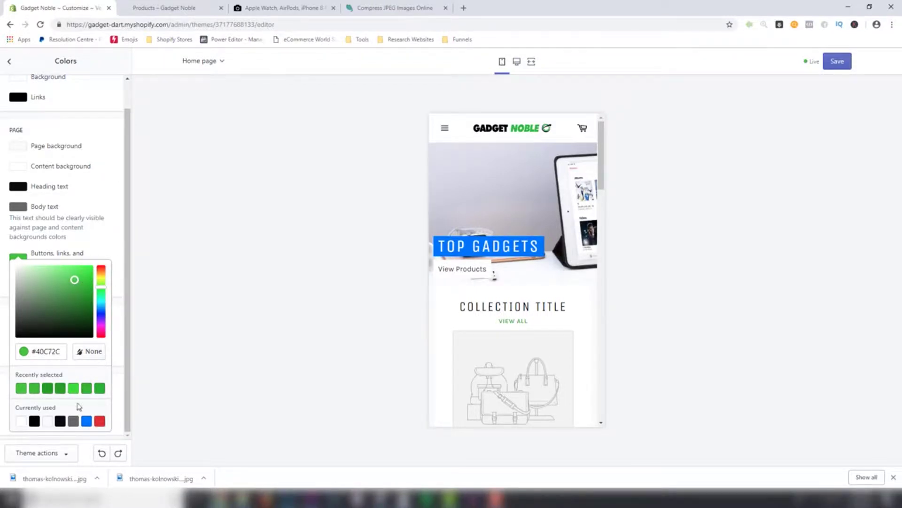
left_click(73, 389)
left_click(89, 389)
left_click(115, 245)
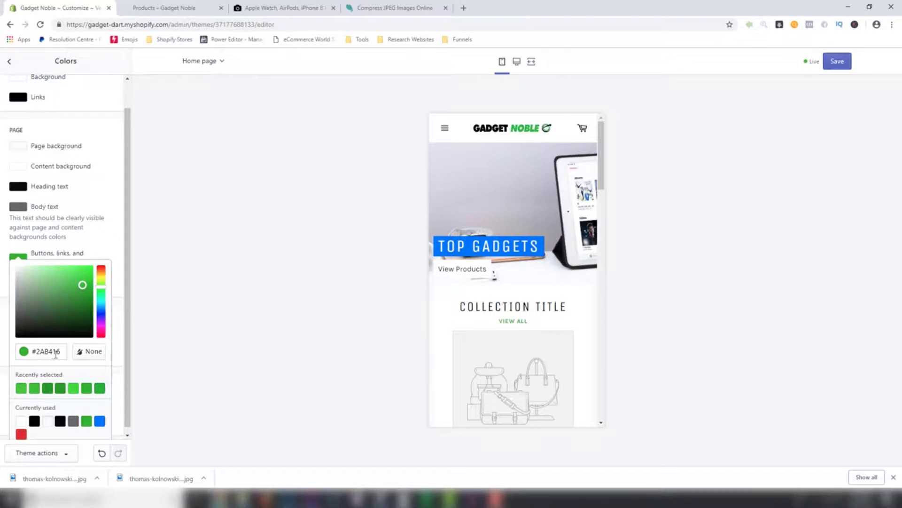
left_click_drag(61, 353, 25, 357)
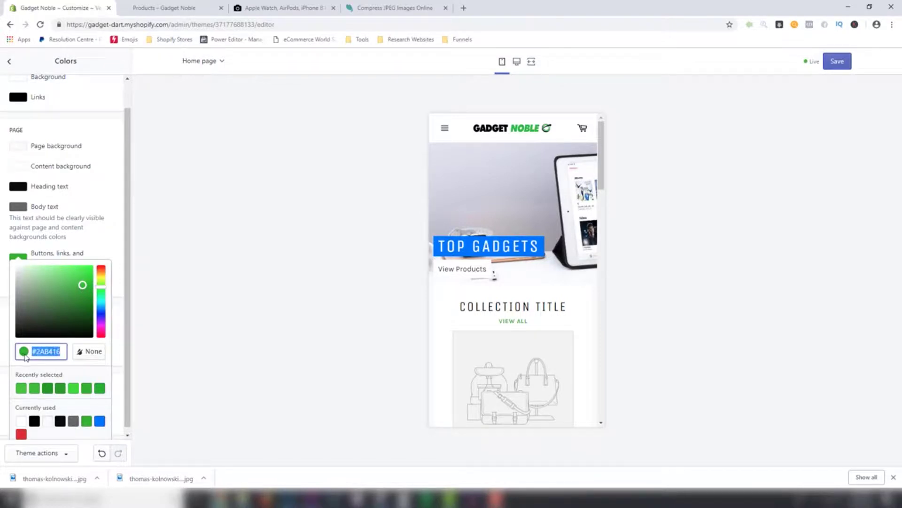
left_click(114, 387)
Step: Set the slideshow titles' text background to green #40C72C and check the green accents further down the mobile home page preview
left_click(18, 420)
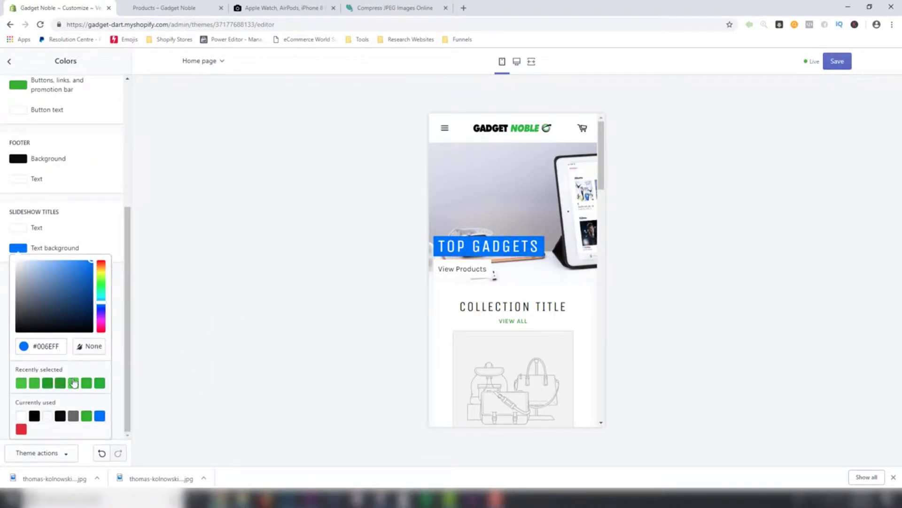
left_click(87, 384)
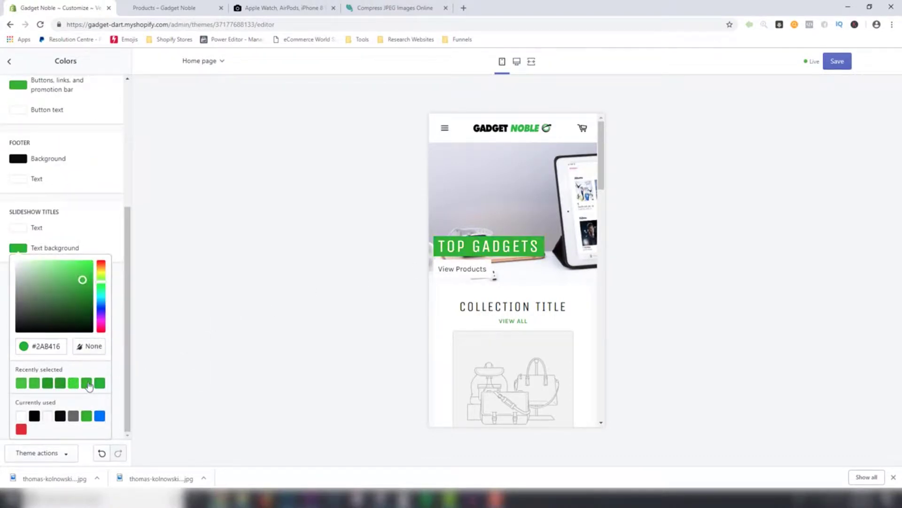
left_click(20, 384)
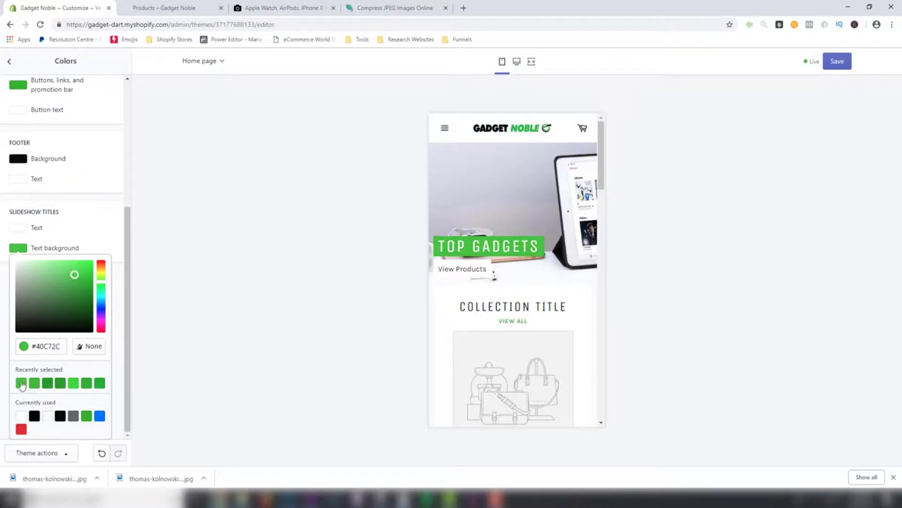
left_click(113, 202)
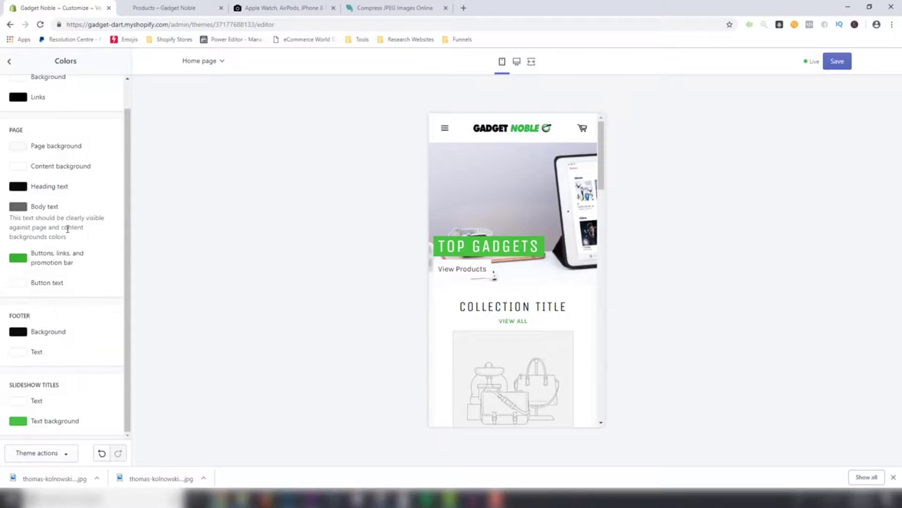
scroll(66, 230, "up", 1)
scroll(63, 262, "down", 1)
scroll(440, 304, "down", 1)
scroll(441, 304, "down", 8)
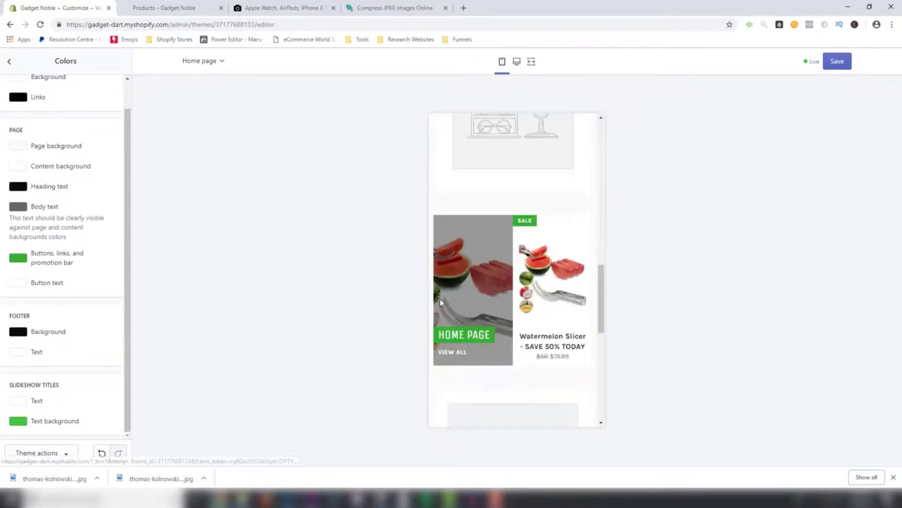
Step: Set the buttons, links, and promotion bar color to #40C72C and compare it with the slideshow titles' text background
scroll(439, 304, "up", 3)
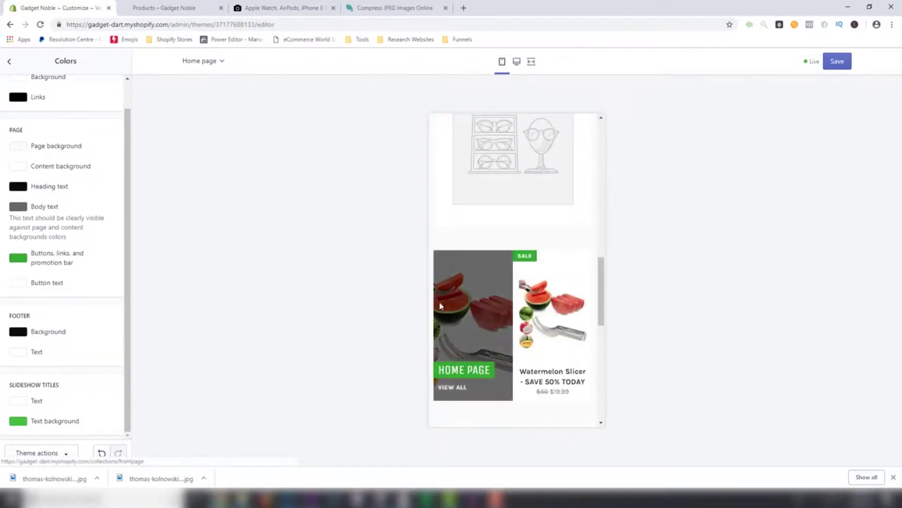
left_click(18, 257)
left_click(21, 386)
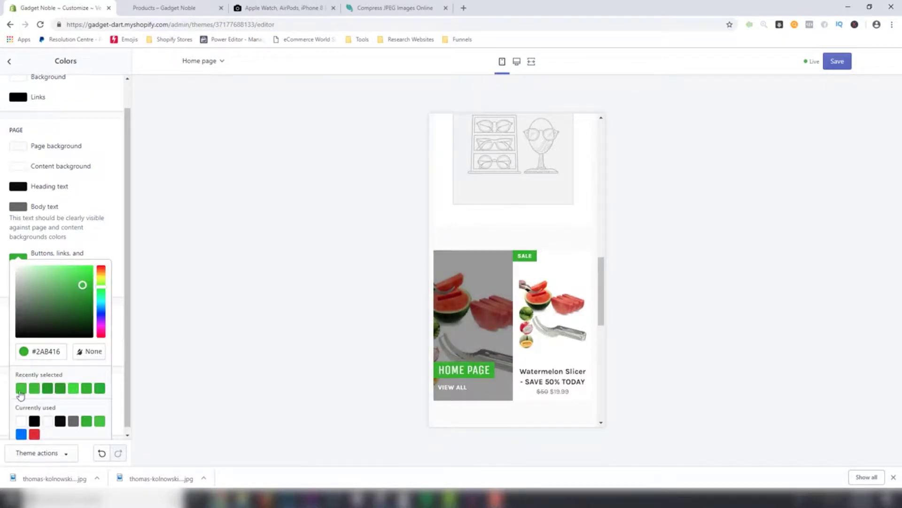
left_click(115, 246)
left_click(18, 422)
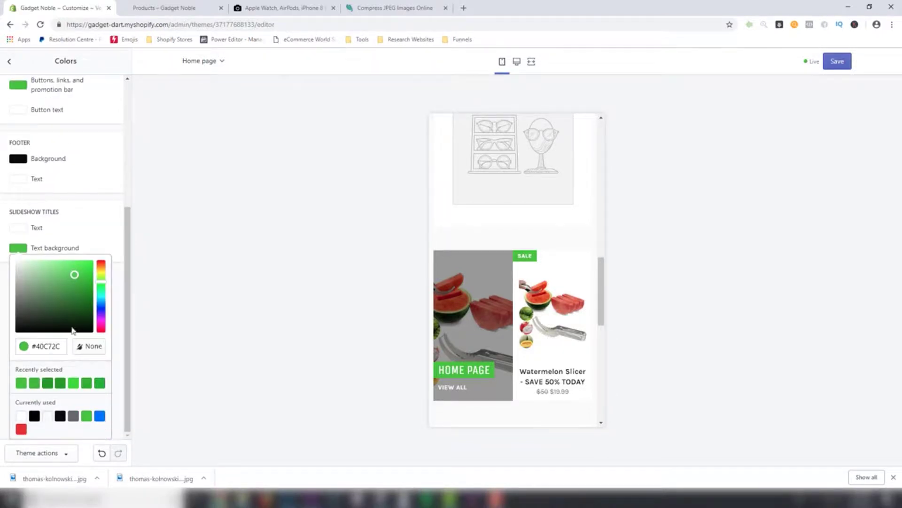
left_click(104, 225)
Step: Switch the home page preview to desktop, save the theme, and check the green accents down the page
scroll(565, 247, "up", 5)
scroll(565, 247, "up", 5)
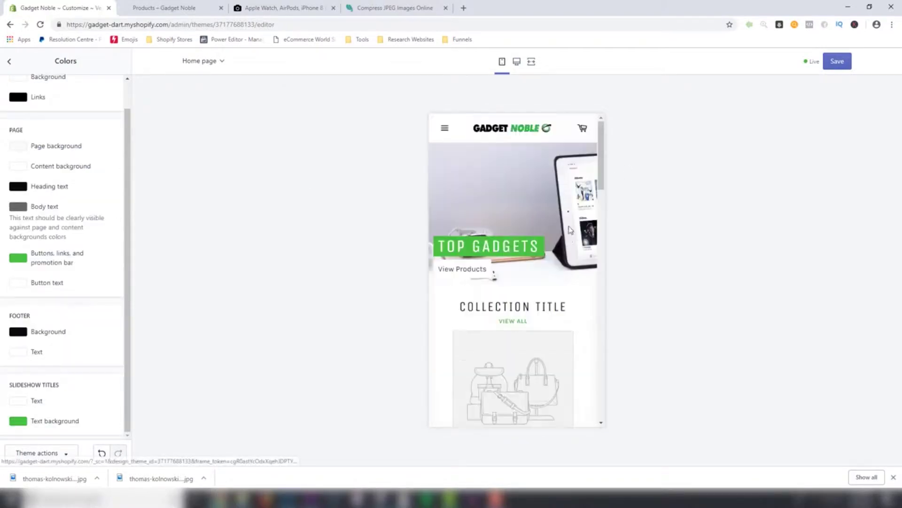
left_click(516, 62)
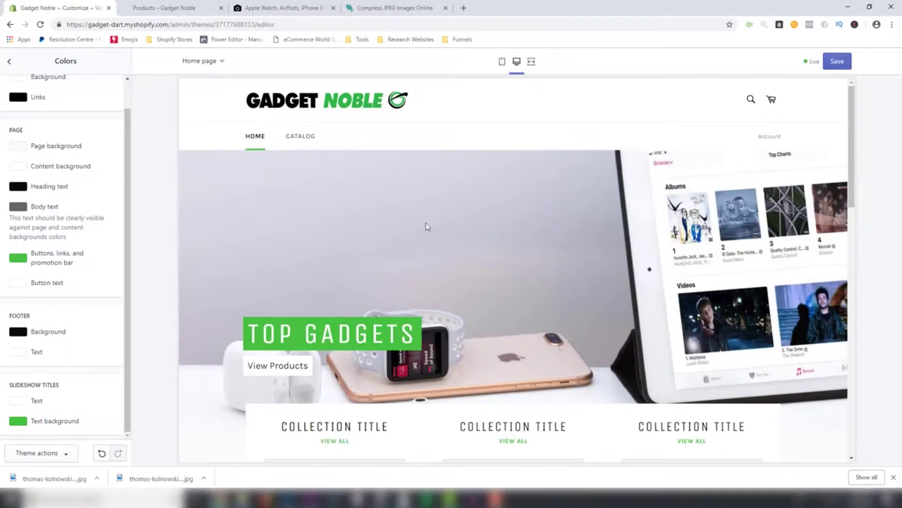
left_click(837, 63)
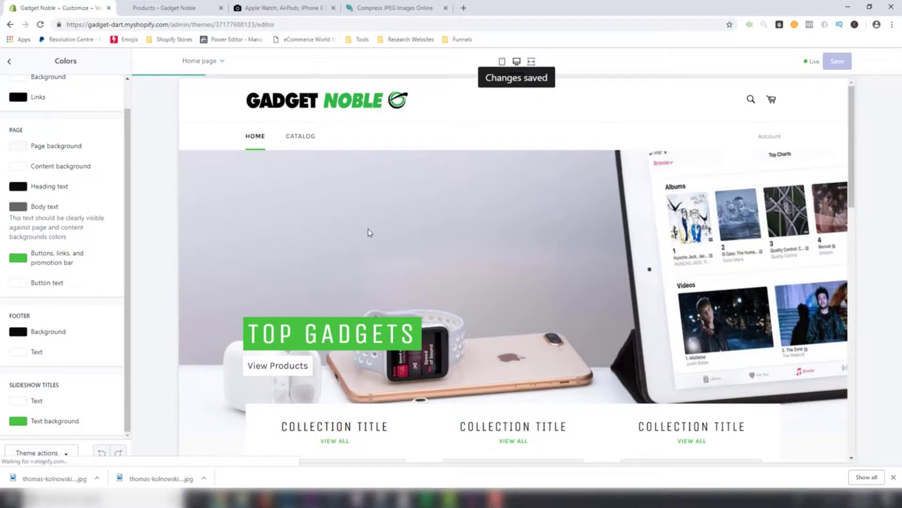
scroll(258, 282, "down", 7)
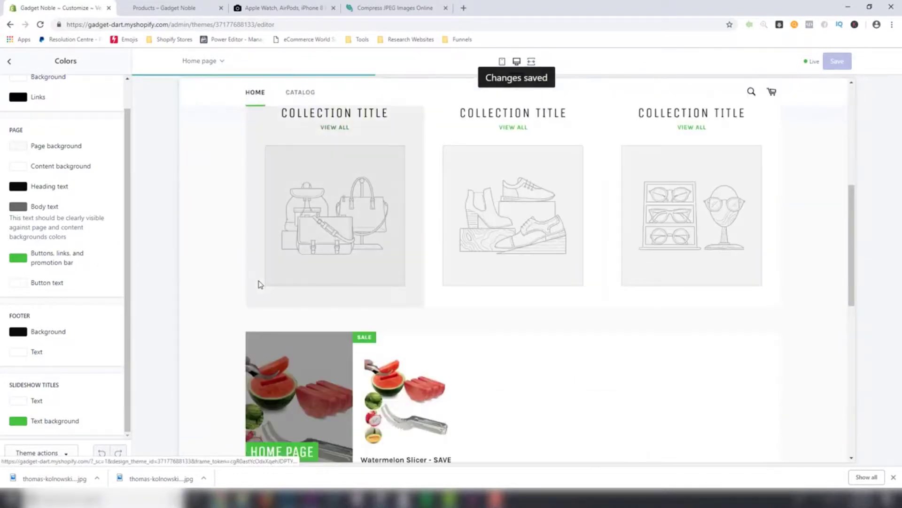
scroll(260, 286, "up", 3)
scroll(256, 270, "down", 3)
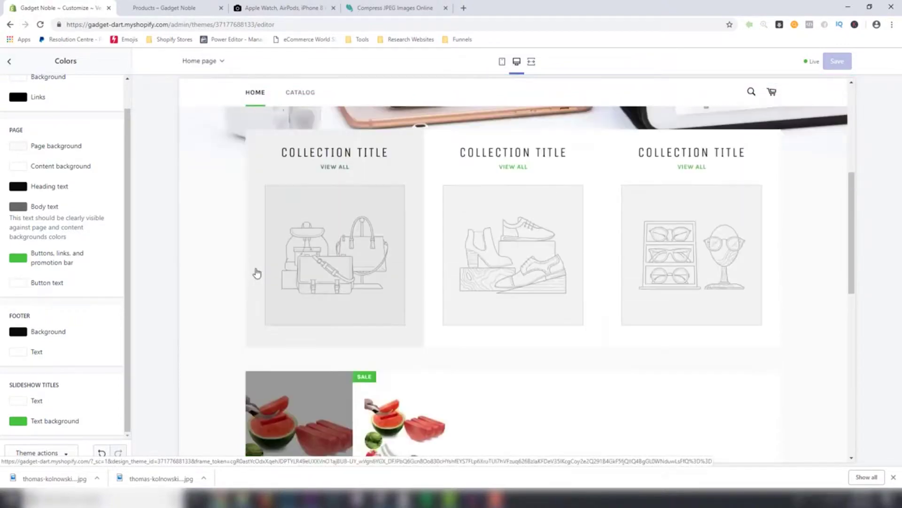
scroll(256, 272, "up", 2)
Step: Try turning off the frame around images in the theme's collection page settings
left_click(9, 61)
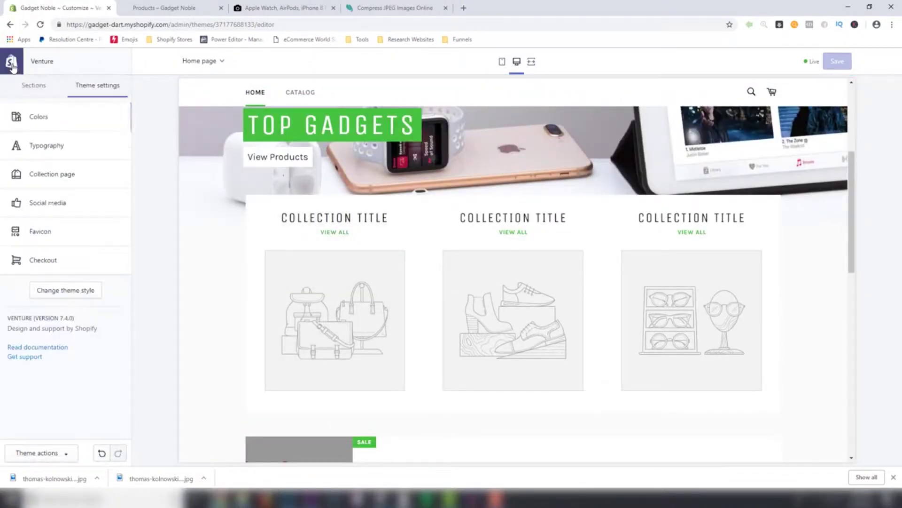
left_click(40, 177)
left_click(13, 94)
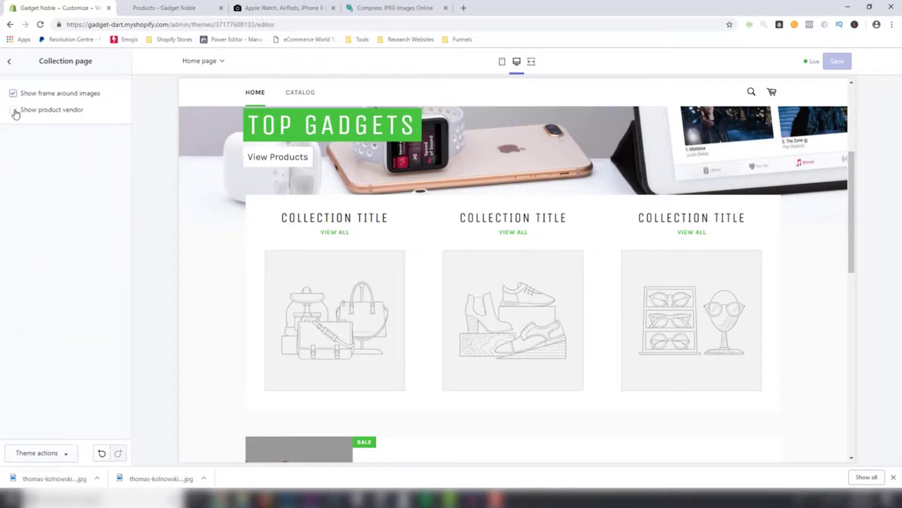
left_click(13, 94)
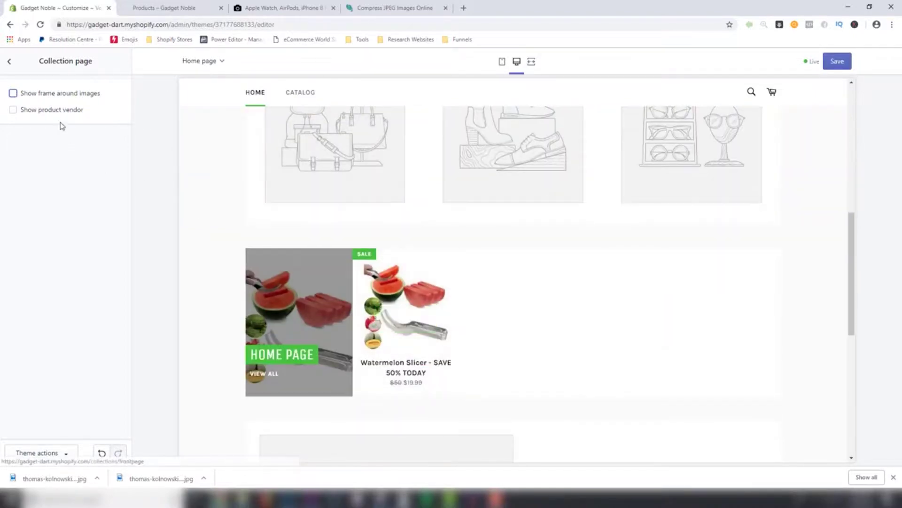
left_click(14, 94)
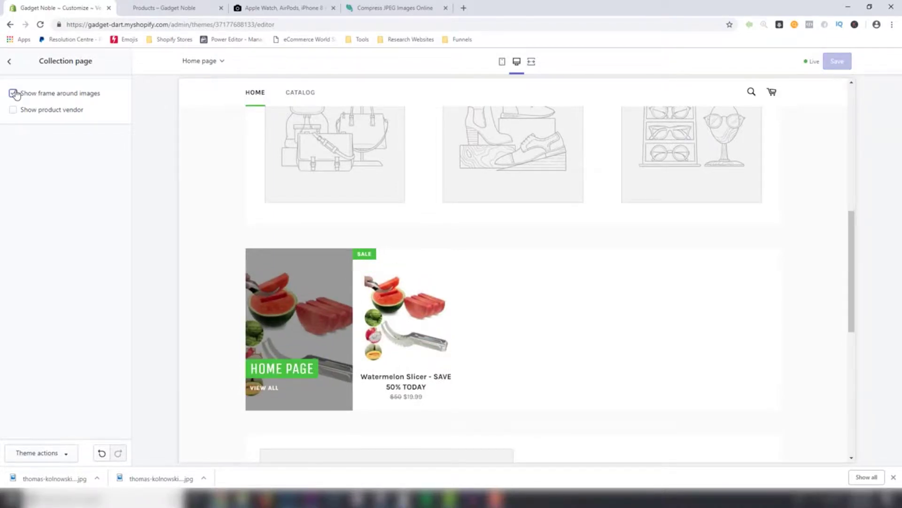
left_click(14, 94)
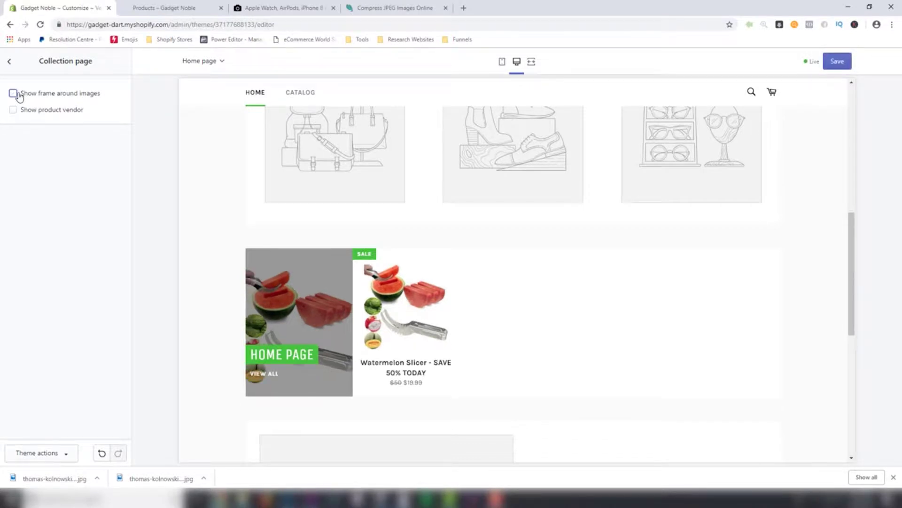
left_click(18, 95)
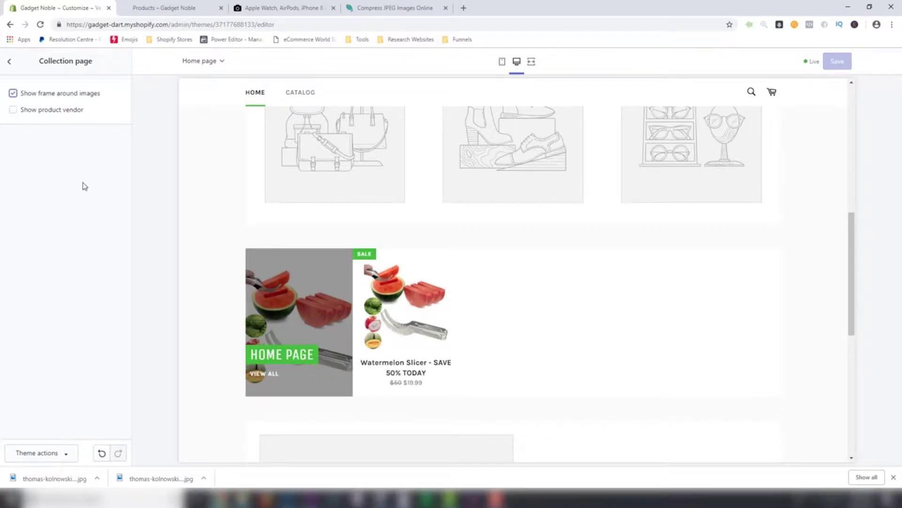
left_click(9, 61)
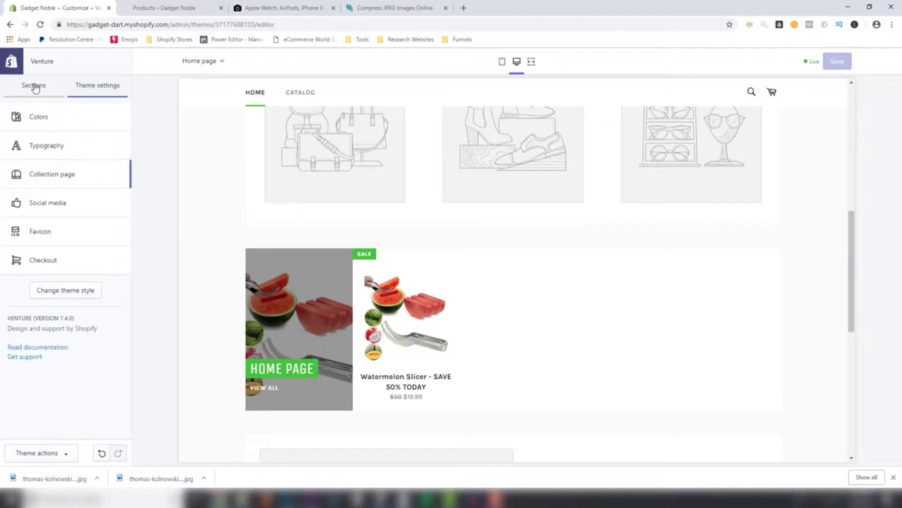
Step: Try hiding the Collection list section on the home page
left_click(34, 89)
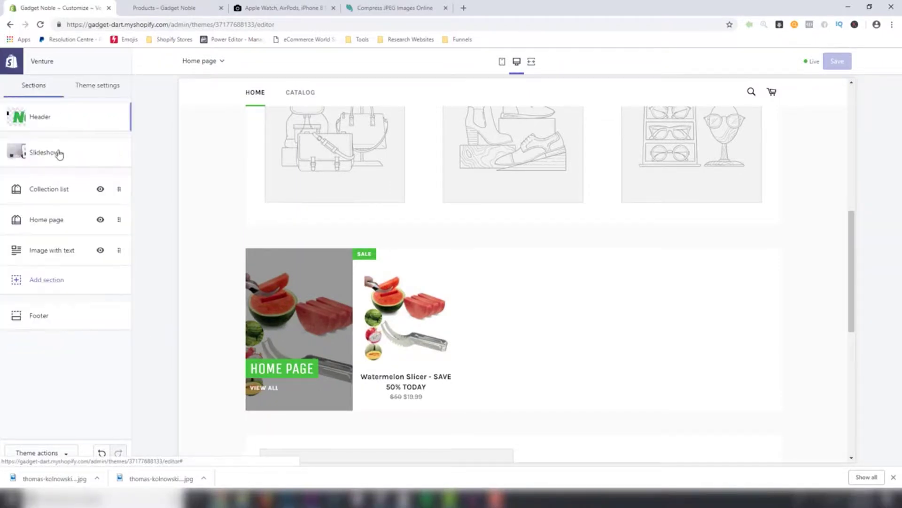
left_click(49, 189)
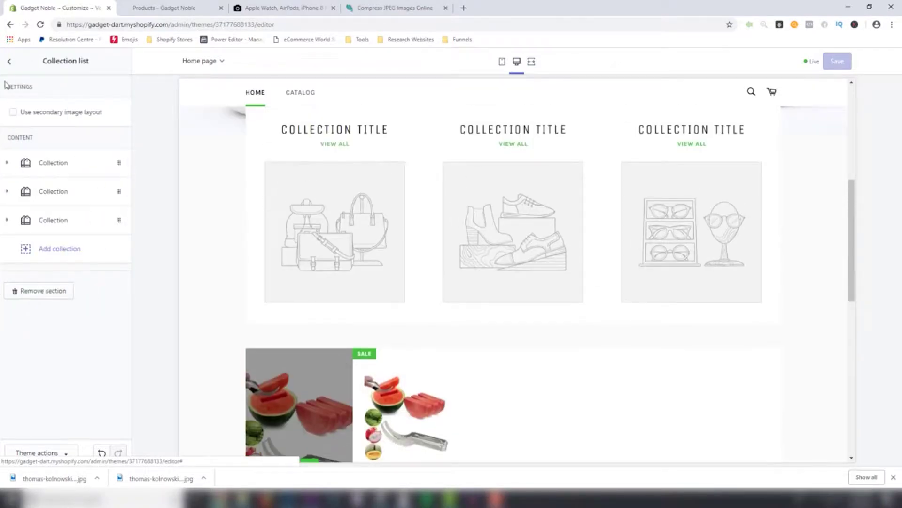
left_click(9, 61)
left_click(100, 189)
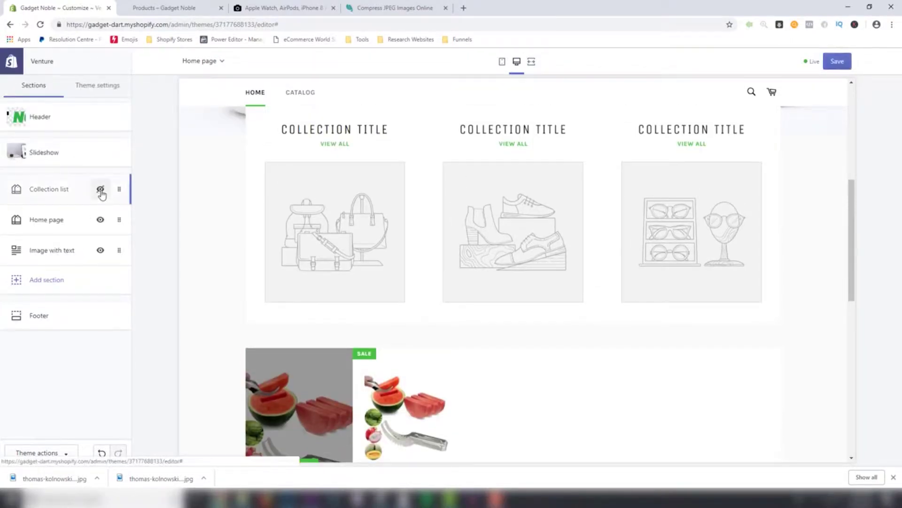
scroll(355, 276, "up", 4)
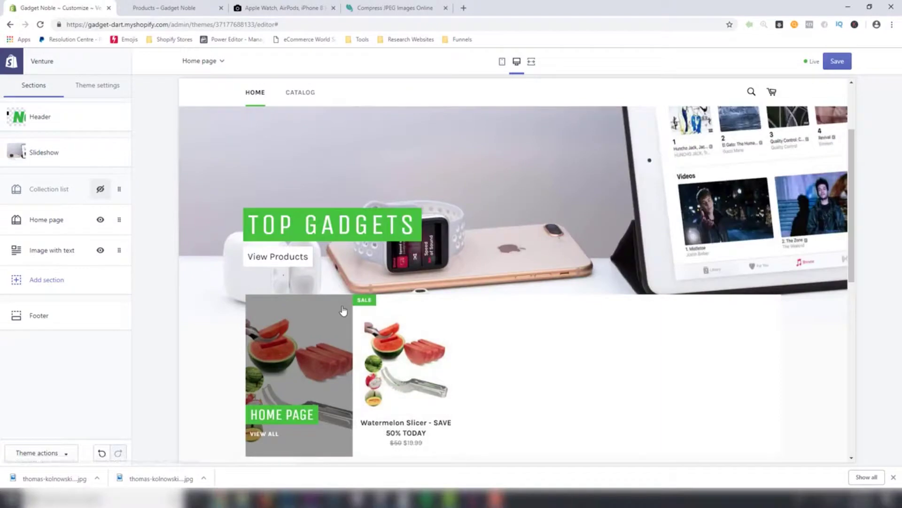
scroll(331, 315, "down", 2)
scroll(327, 307, "down", 5)
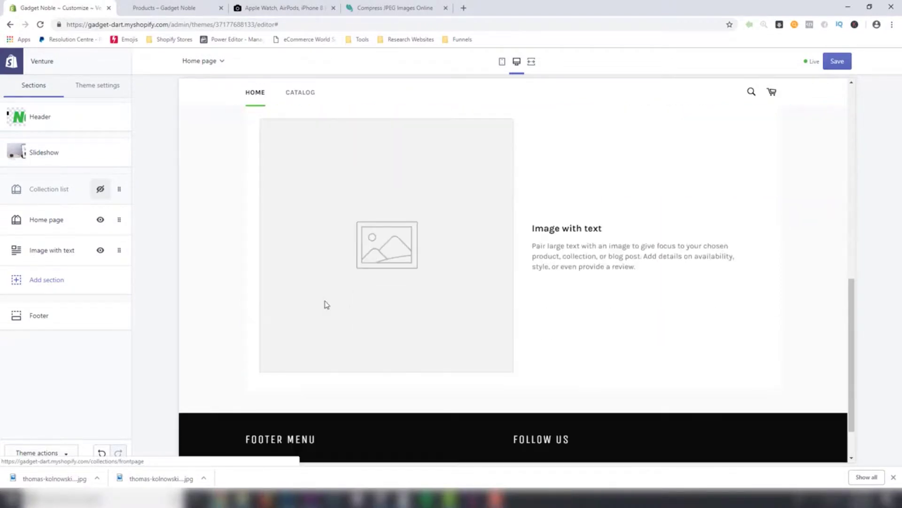
scroll(314, 300, "up", 3)
left_click(102, 187)
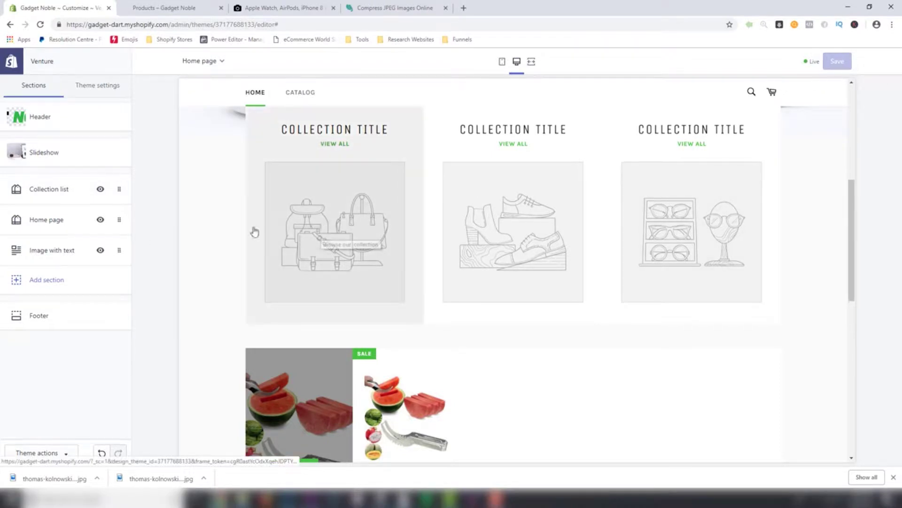
Step: Open the Shopify admin in a separate browser tab and open the Cooking Collection for editing
right_click(12, 63)
left_click(34, 71)
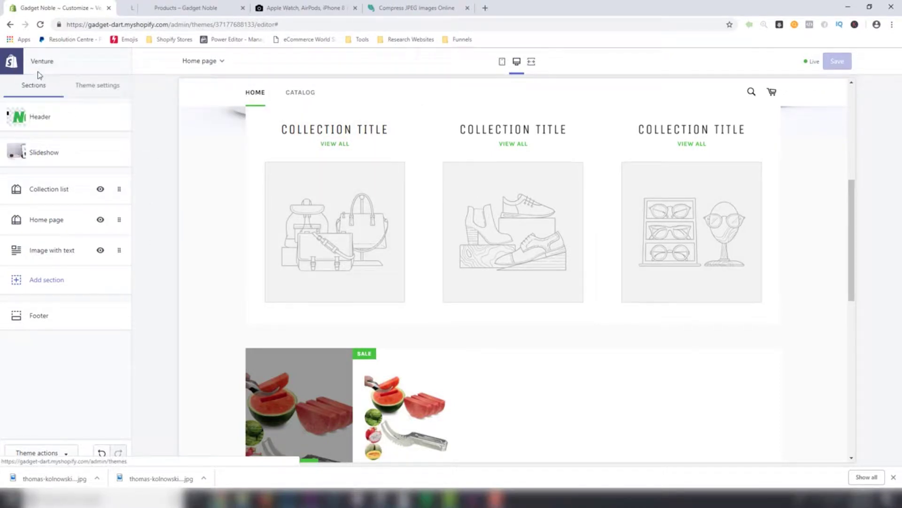
left_click(163, 10)
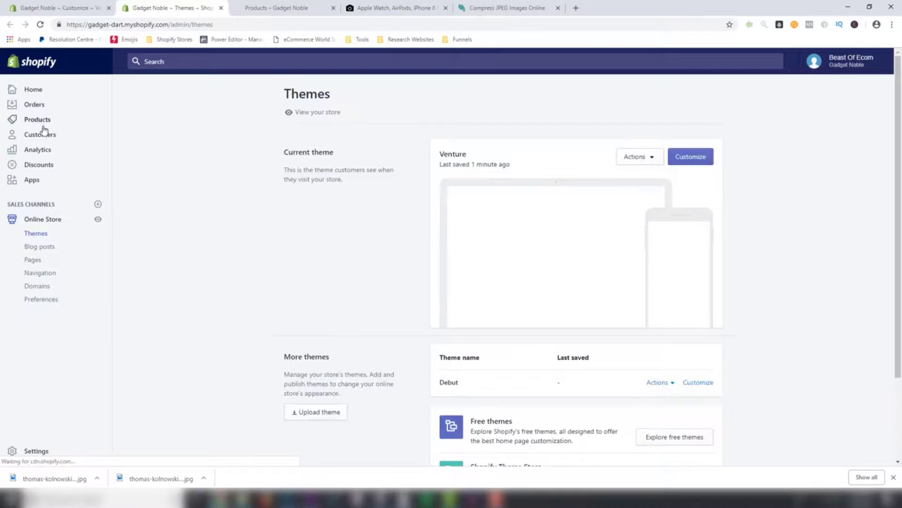
left_click(40, 121)
left_click(41, 173)
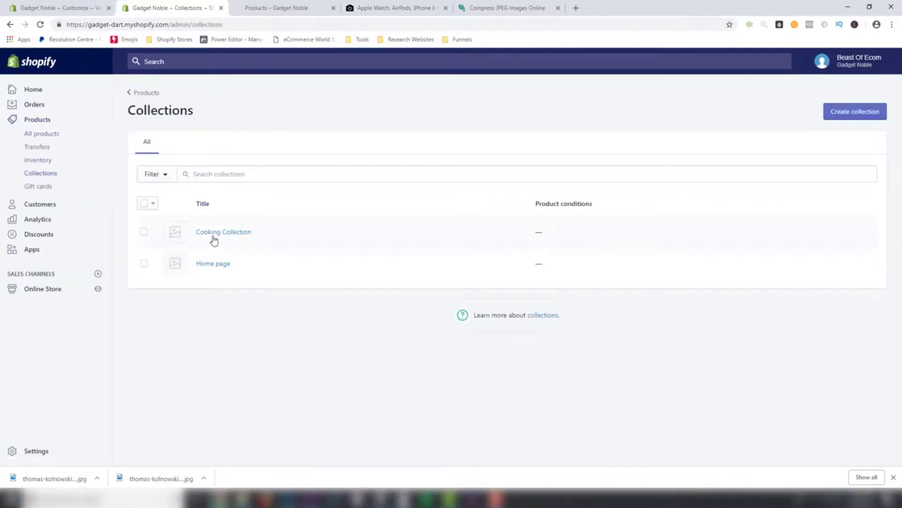
left_click(221, 232)
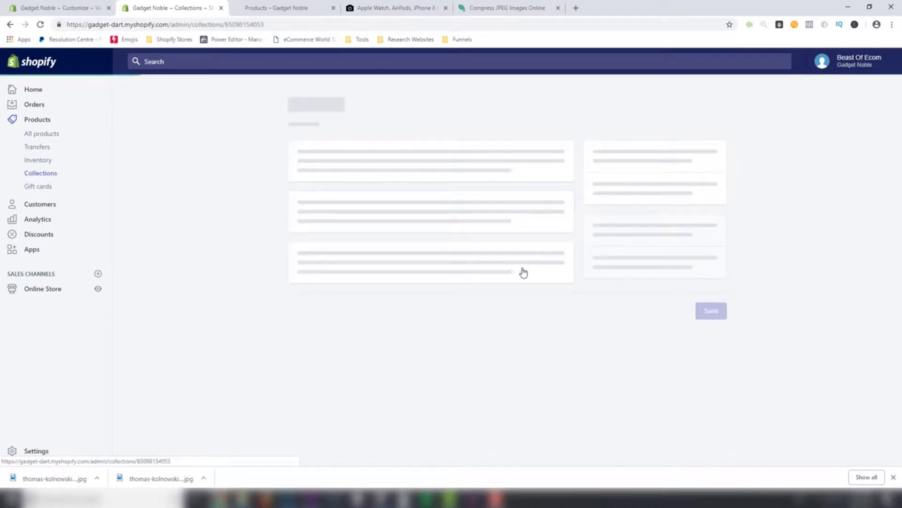
scroll(742, 304, "down", 3)
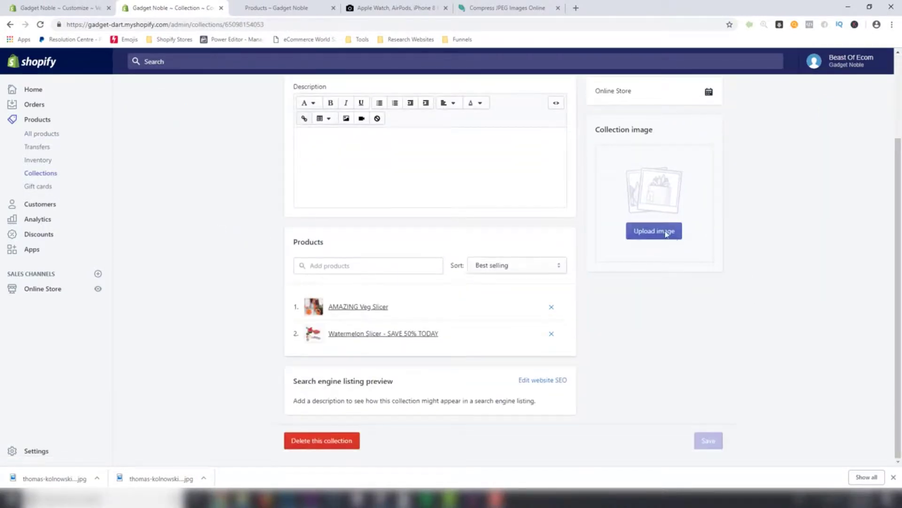
Step: Upload the picture of the red fruit peeler as the Cooking Collection's image and save the collection
left_click(654, 233)
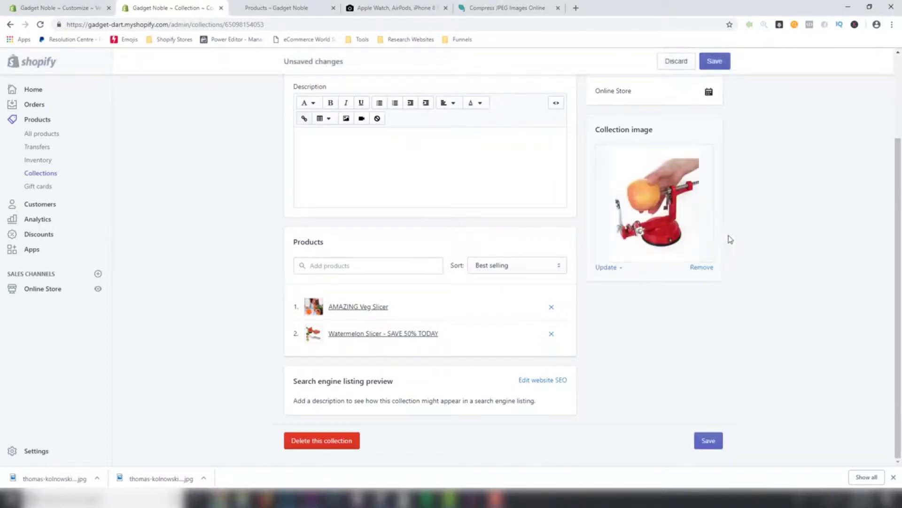
left_click(607, 267)
left_click(603, 303)
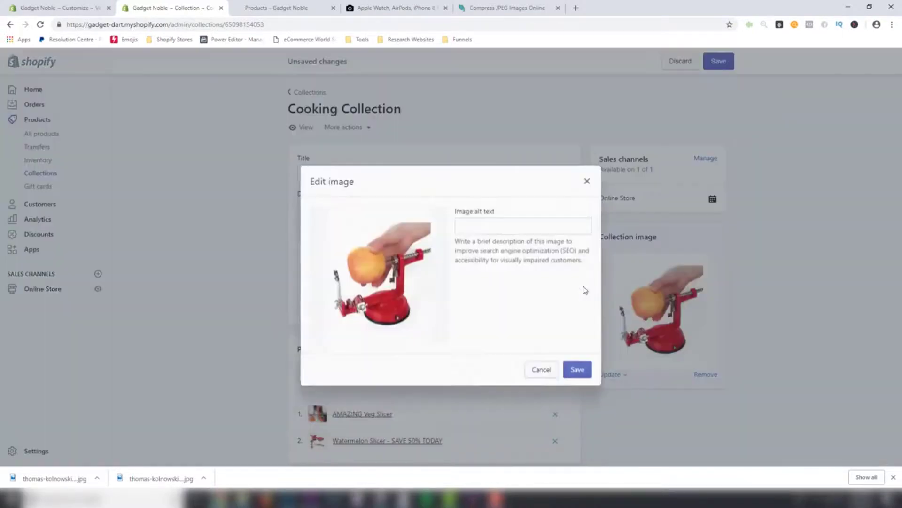
left_click(577, 365)
left_click(724, 68)
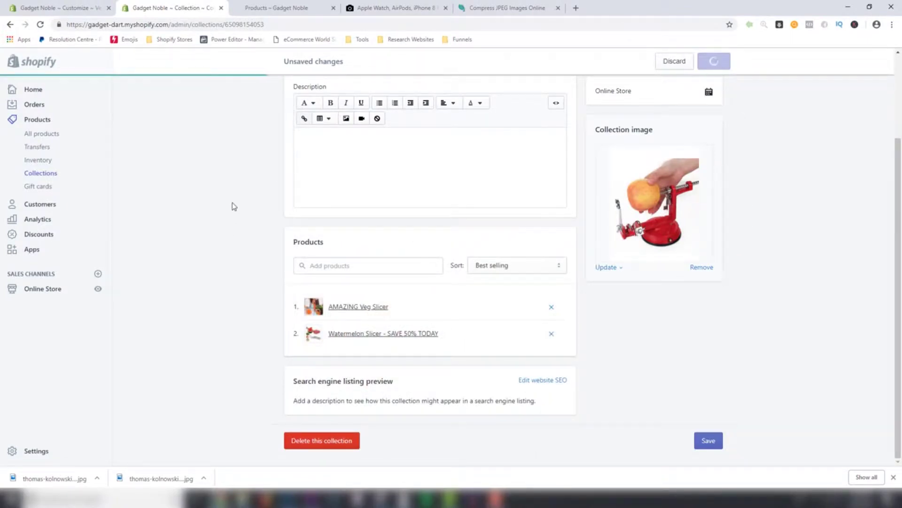
Step: Examine the collection list on the live storefront's home page and return to the Cooking Collection in the admin
left_click(259, 10)
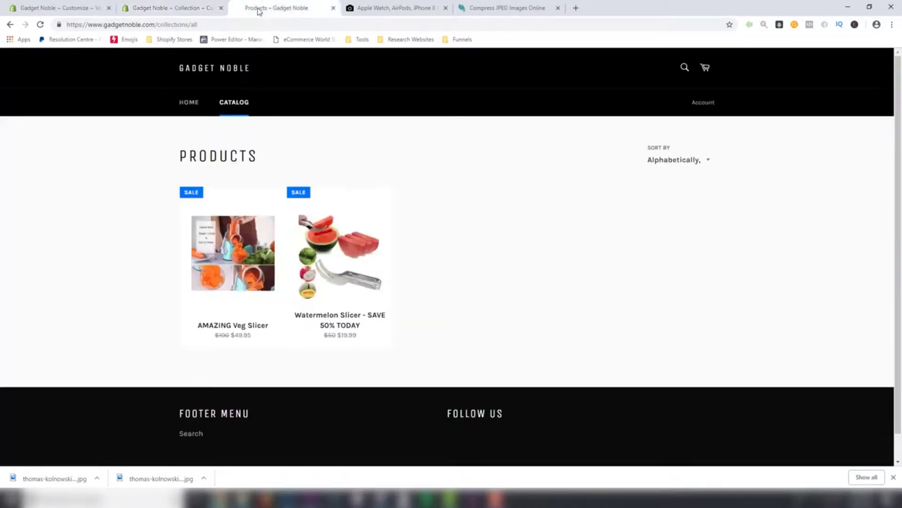
left_click(165, 9)
left_click(75, 9)
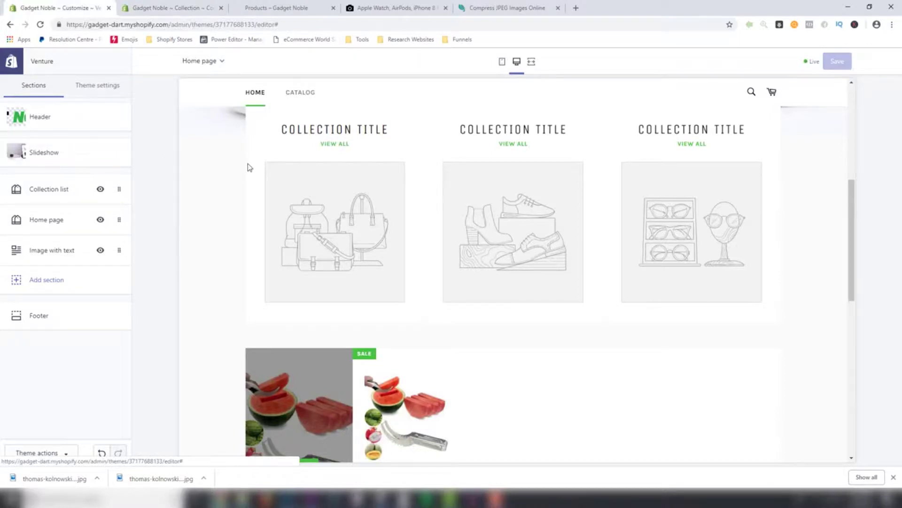
left_click(270, 8)
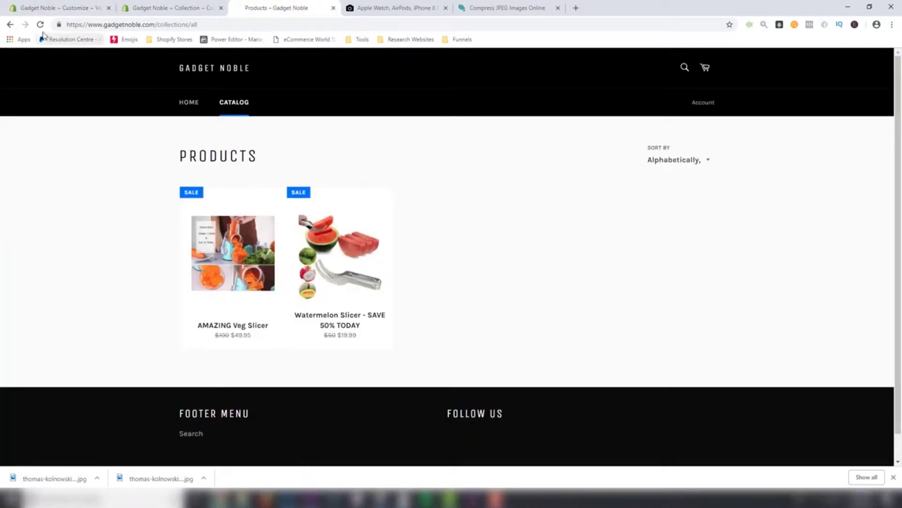
left_click(199, 73)
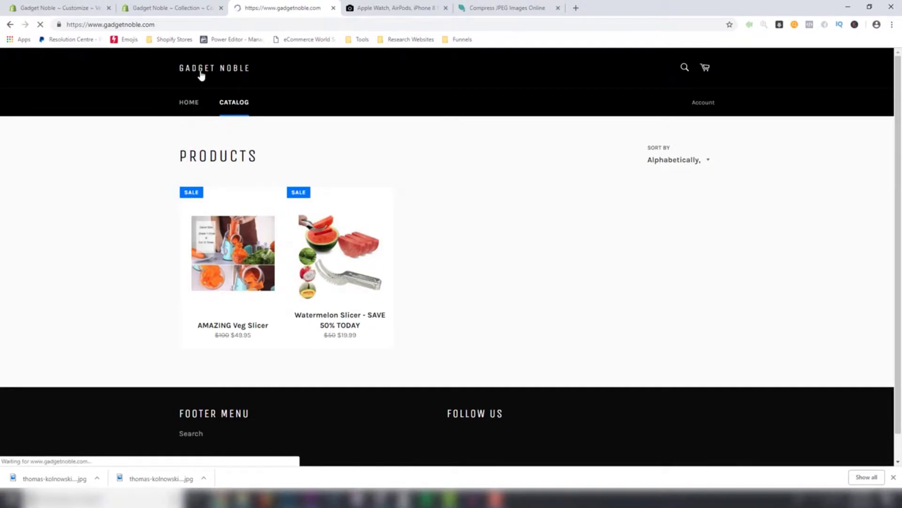
scroll(195, 196, "down", 5)
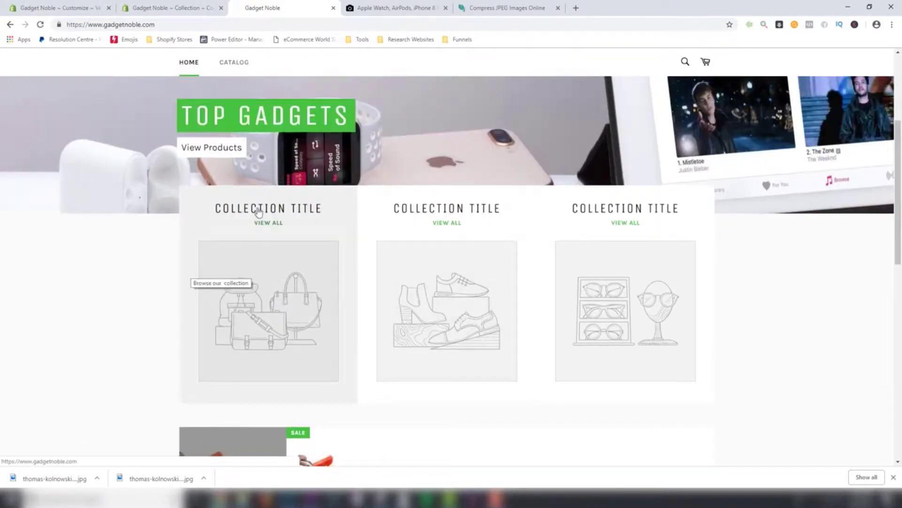
left_click(179, 11)
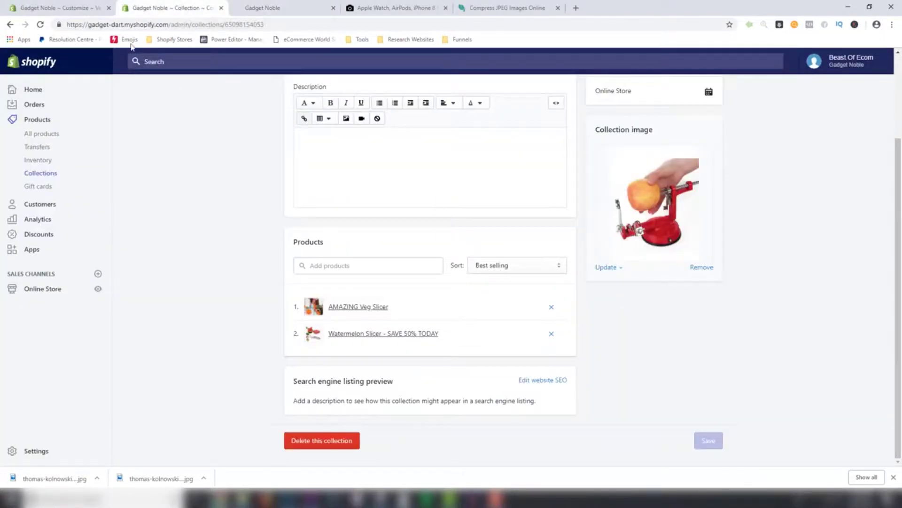
Step: View the Cooking Collection's page on the live storefront and save its collection image's alt text in the admin
scroll(288, 235, "up", 3)
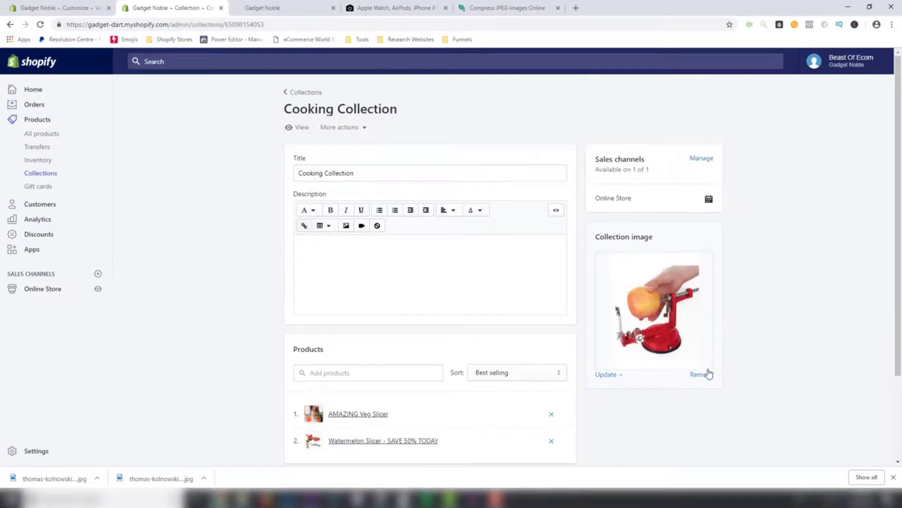
left_click(298, 131)
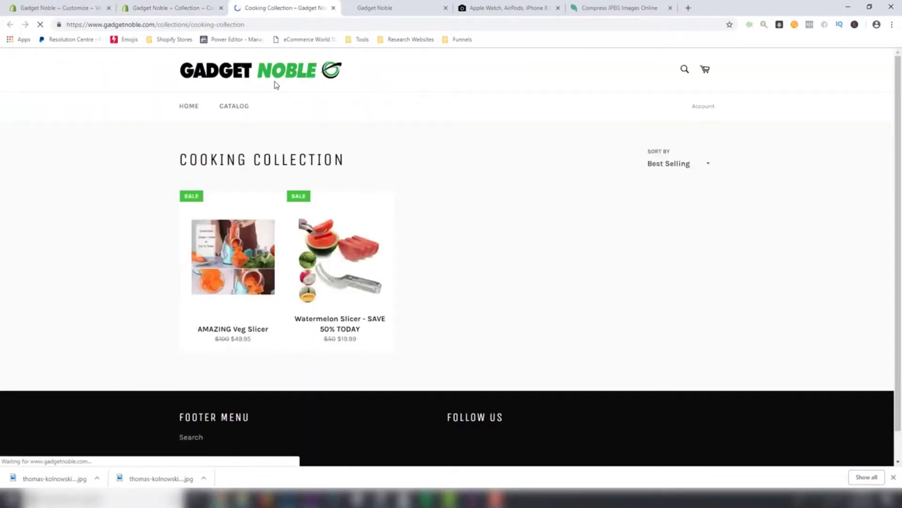
left_click(333, 8)
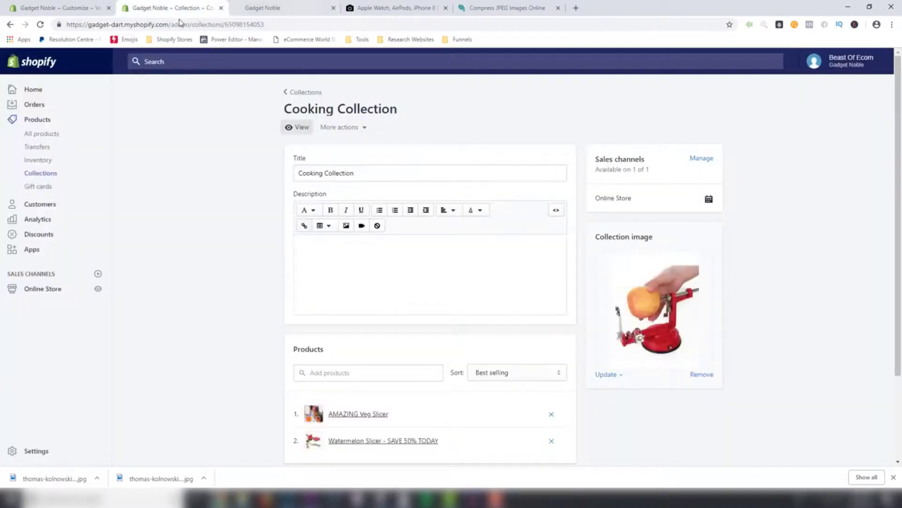
left_click(700, 374)
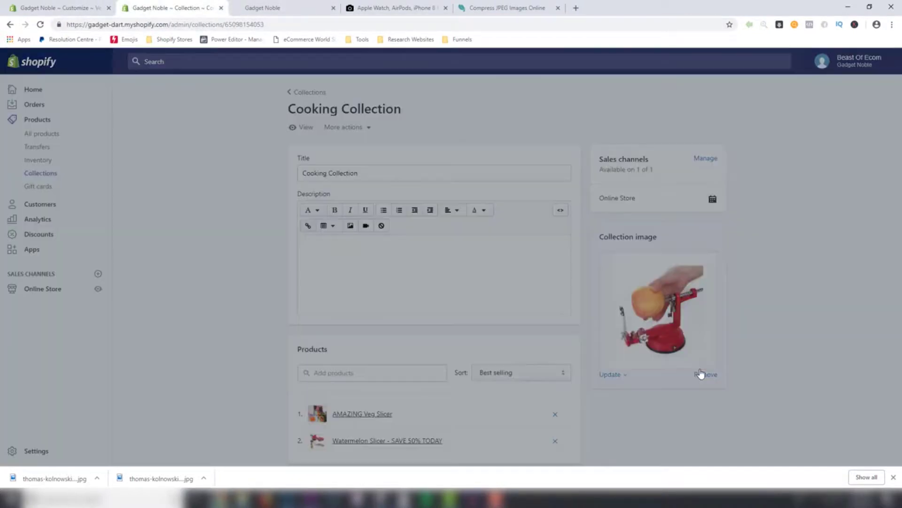
left_click(577, 364)
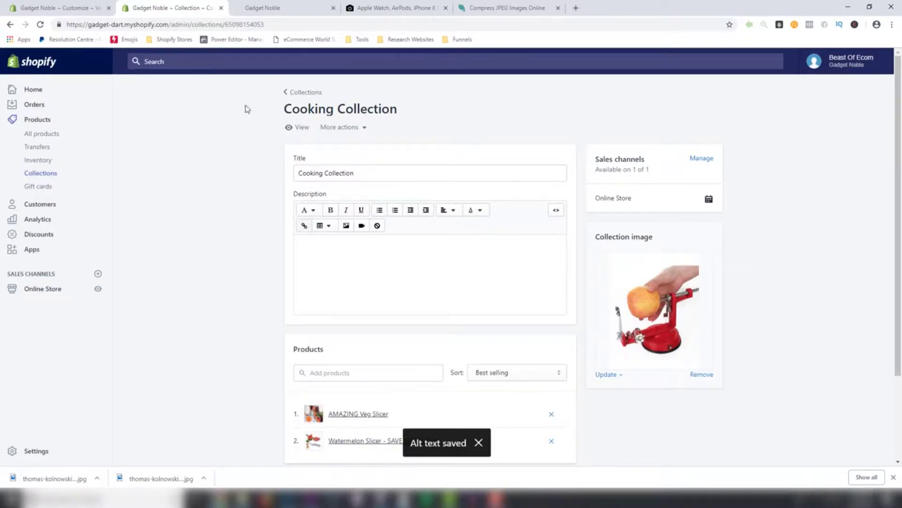
Step: Return to the theme editor and examine the home page's collection sections and the Collection page theme settings
left_click(65, 8)
scroll(221, 223, "down", 2)
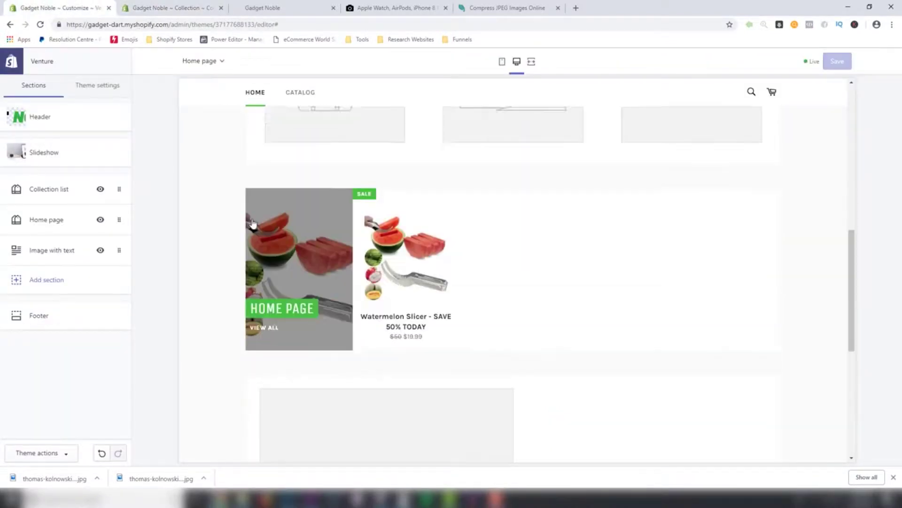
scroll(263, 230, "up", 2)
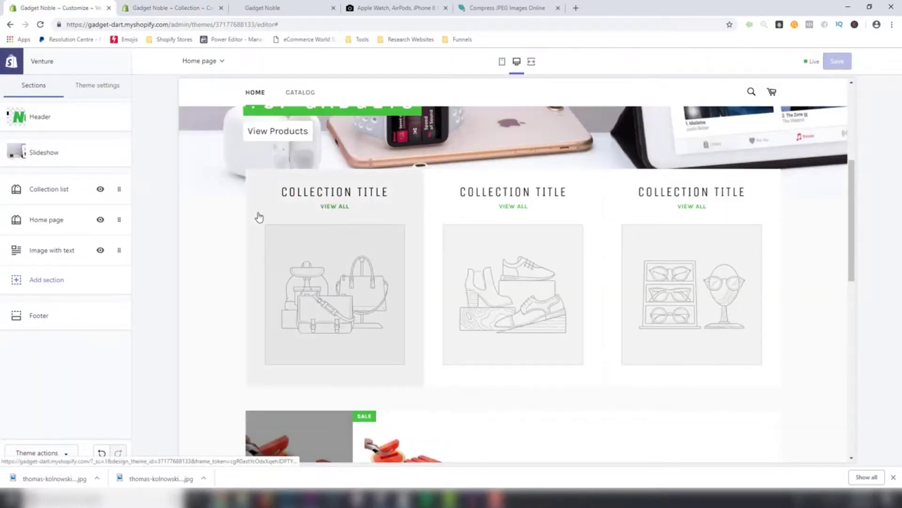
left_click(313, 241)
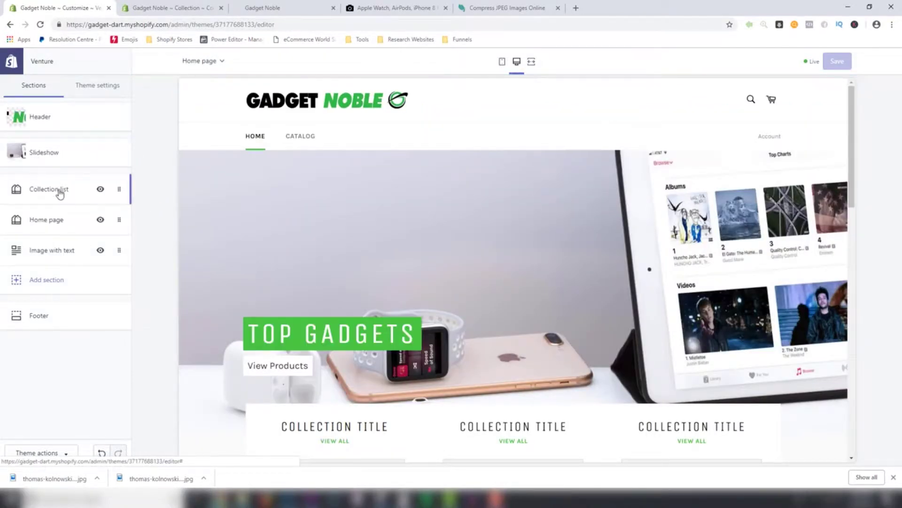
left_click(97, 87)
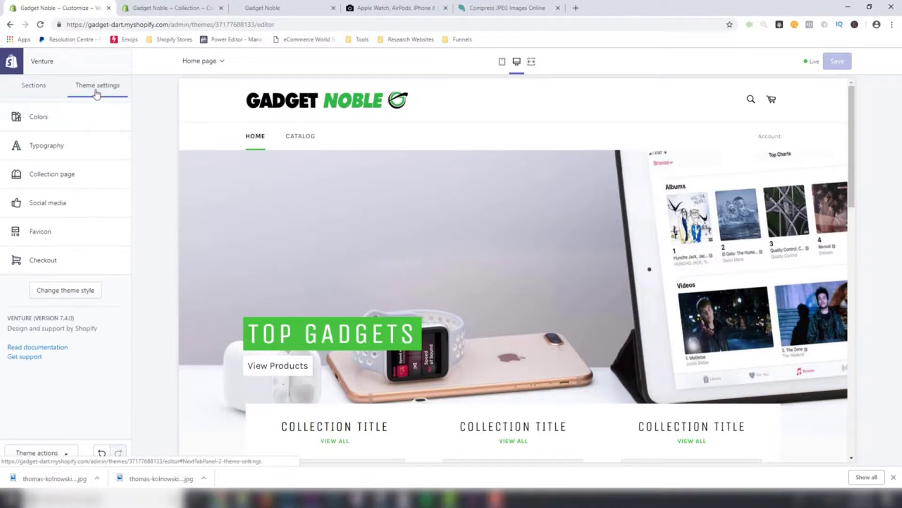
left_click(54, 176)
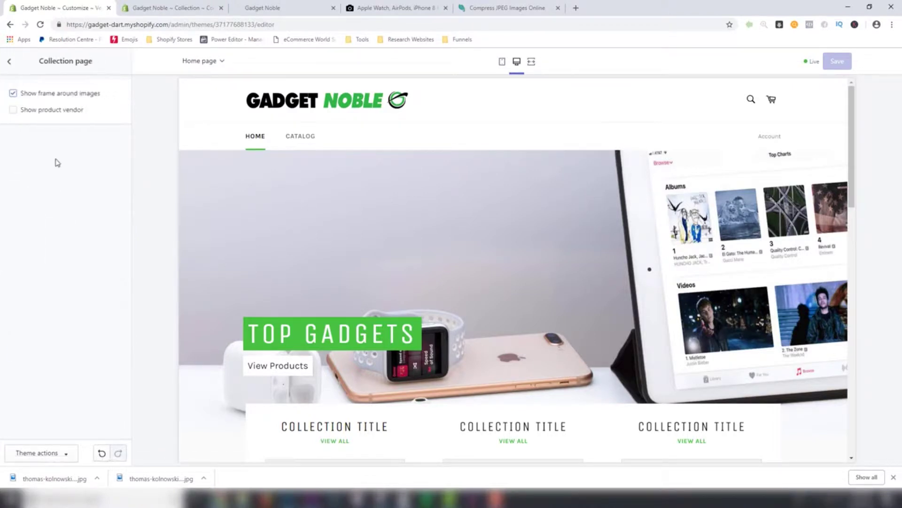
left_click(9, 66)
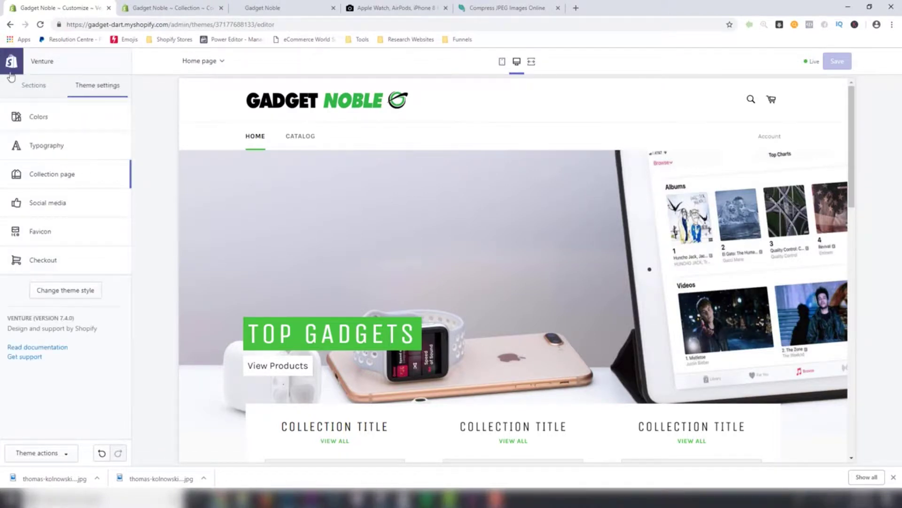
left_click(23, 84)
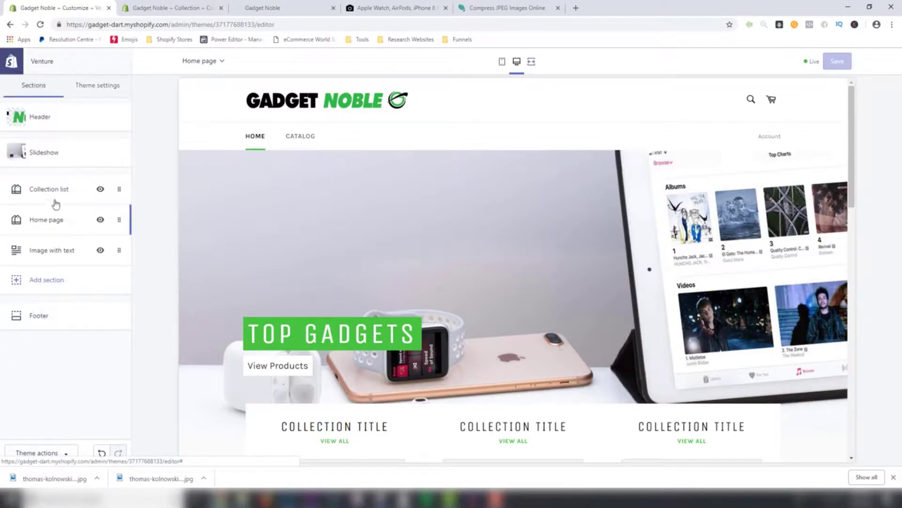
Step: Try showing 3 rows in the Home page collection section, and set it back to 2 rows
left_click(43, 219)
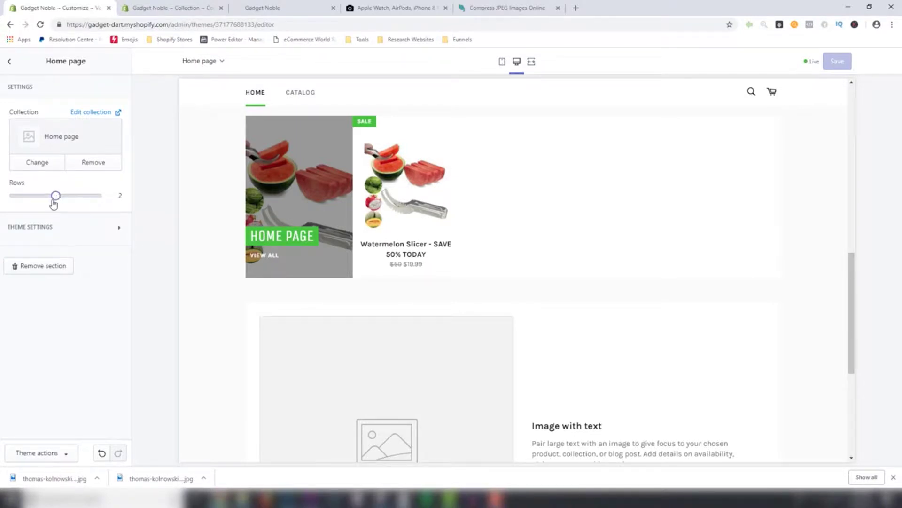
left_click_drag(57, 201, 98, 205)
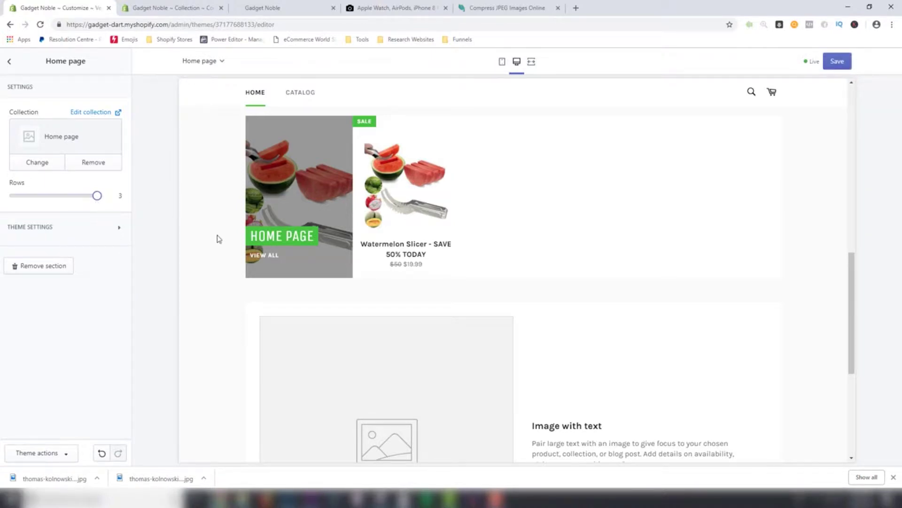
scroll(217, 238, "up", 3)
left_click_drag(78, 205, 49, 203)
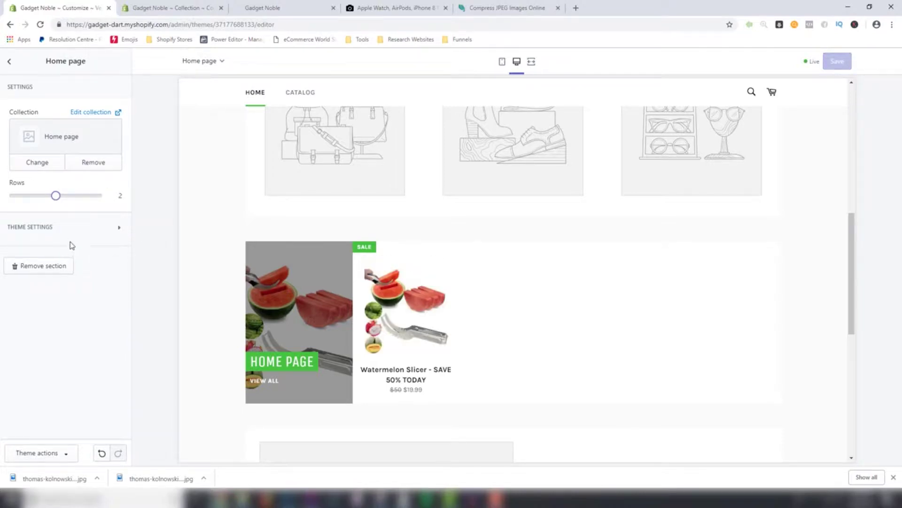
scroll(202, 279, "down", 9)
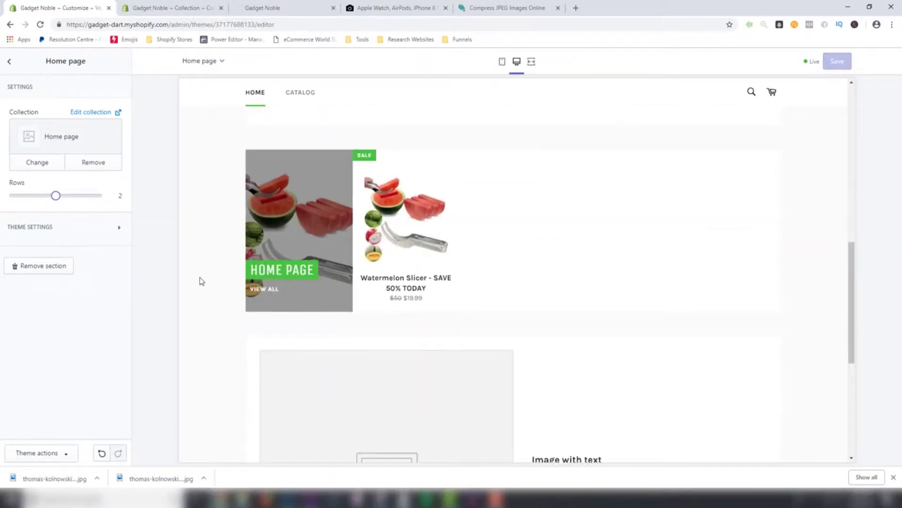
scroll(201, 281, "up", 4)
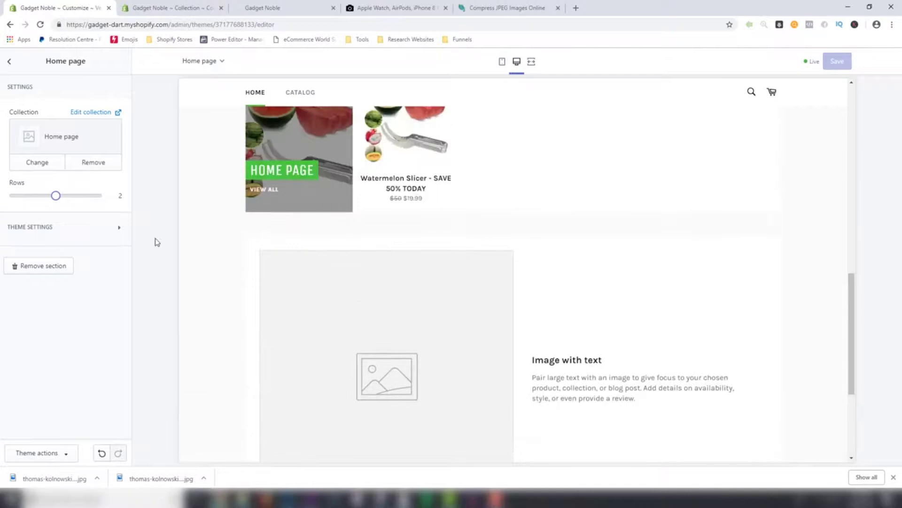
Step: Open the Image block of the Image with text section for editing
left_click(9, 64)
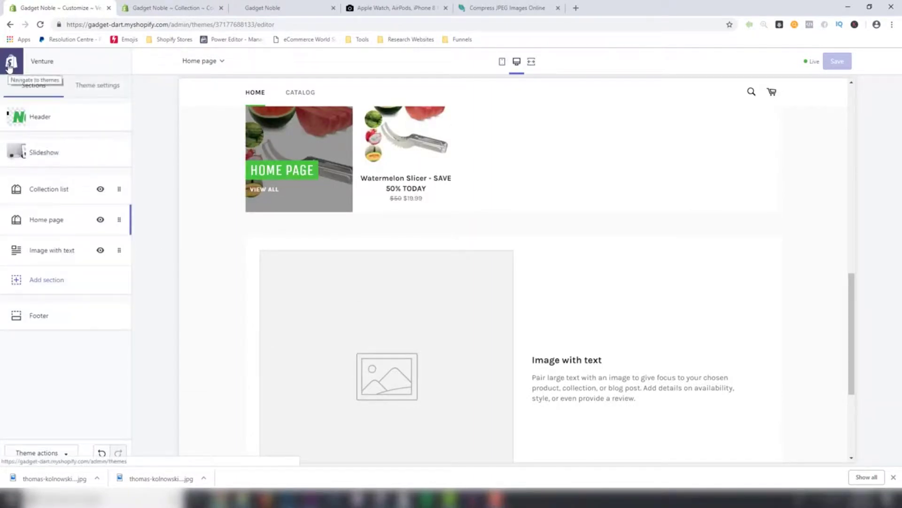
left_click(55, 256)
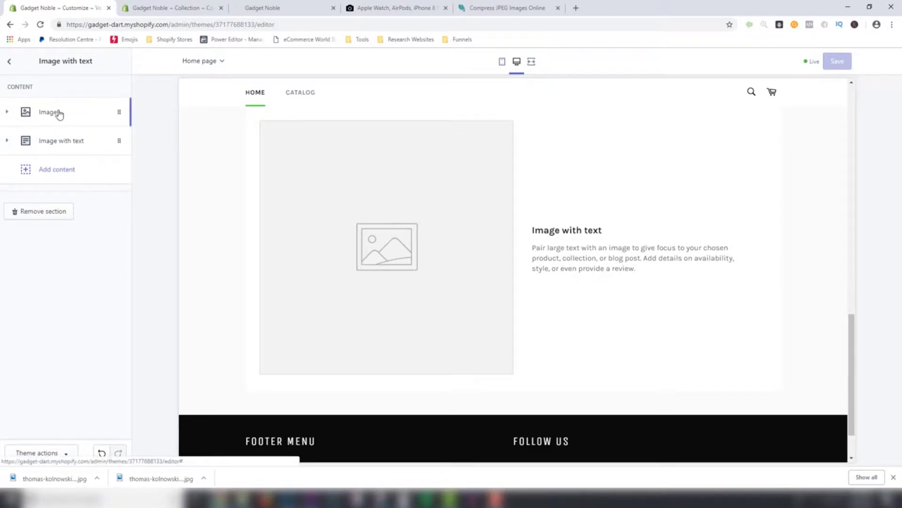
left_click(58, 114)
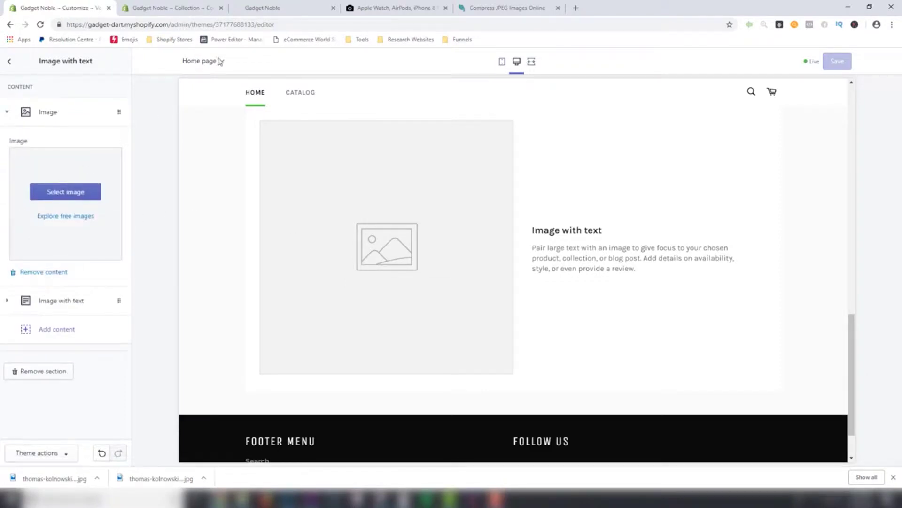
Step: Switch to Unsplash, close the open photo and browse the gadget pictures for an image for the Image with text section
left_click(376, 11)
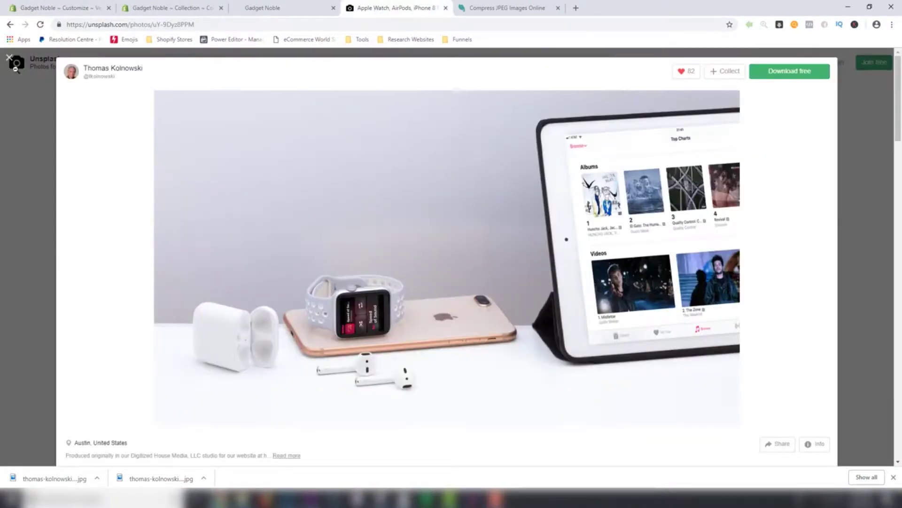
left_click(11, 60)
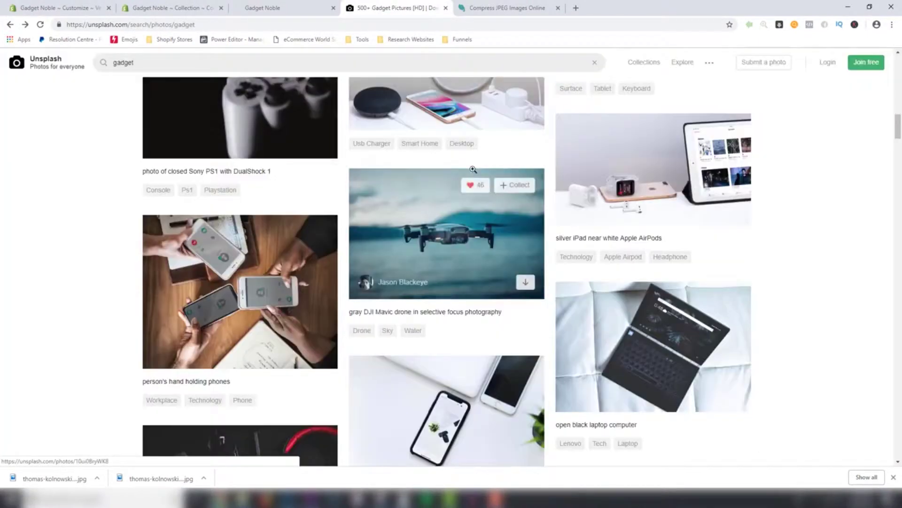
scroll(475, 260, "down", 6)
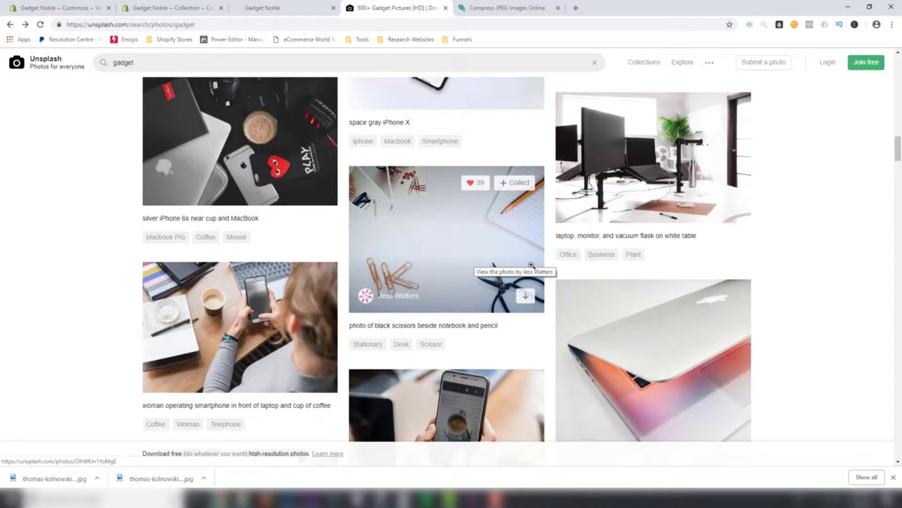
scroll(532, 264, "down", 12)
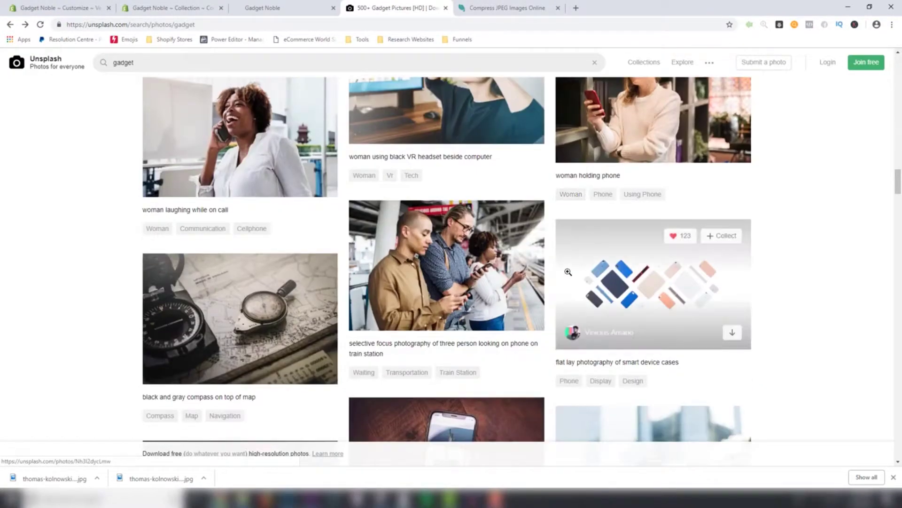
scroll(568, 272, "down", 6)
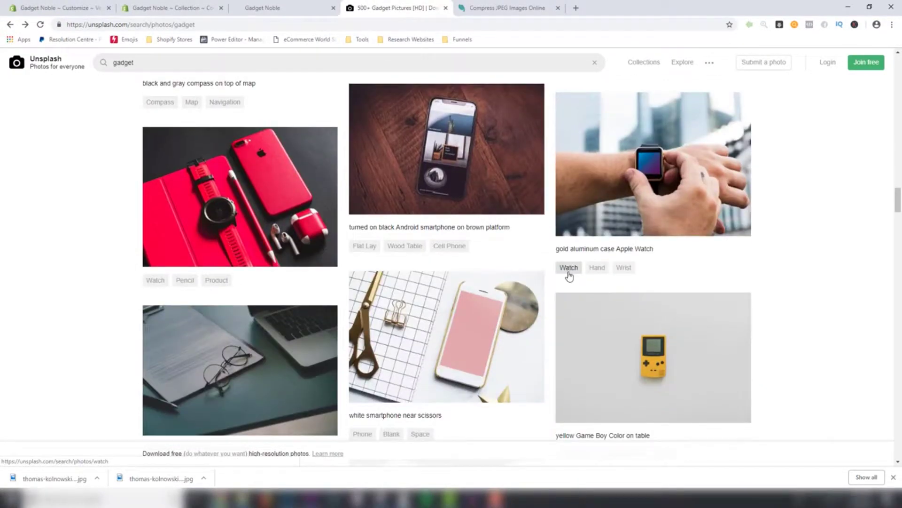
scroll(568, 273, "down", 8)
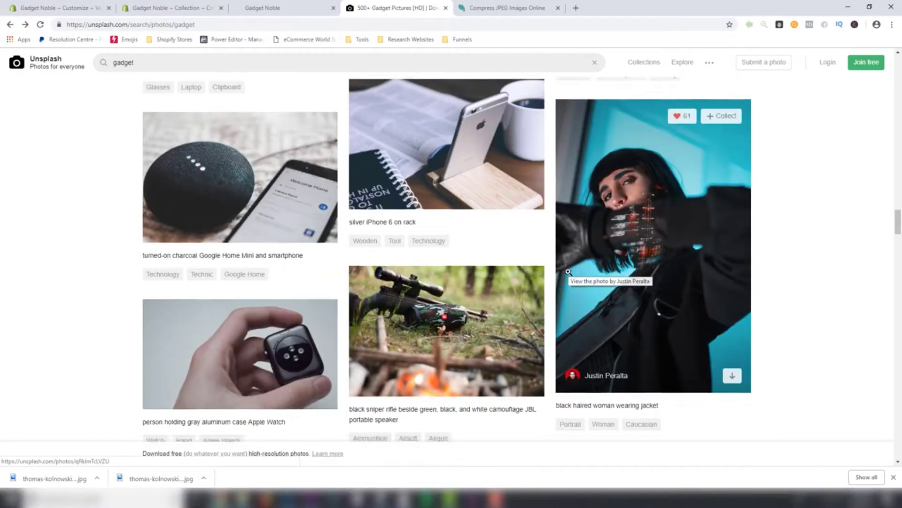
scroll(569, 272, "down", 3)
scroll(236, 114, "up", 12)
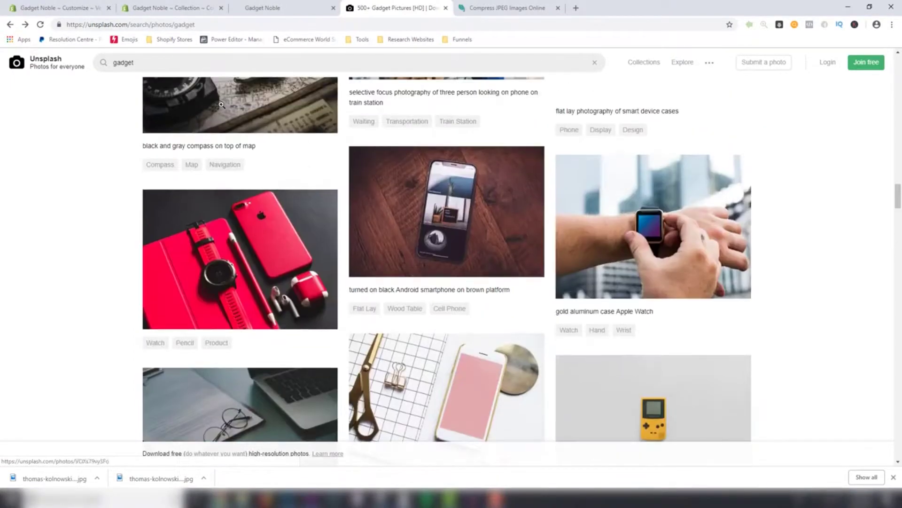
Step: Search Unsplash for "kitchen tool" and browse the pictures
left_click(101, 54)
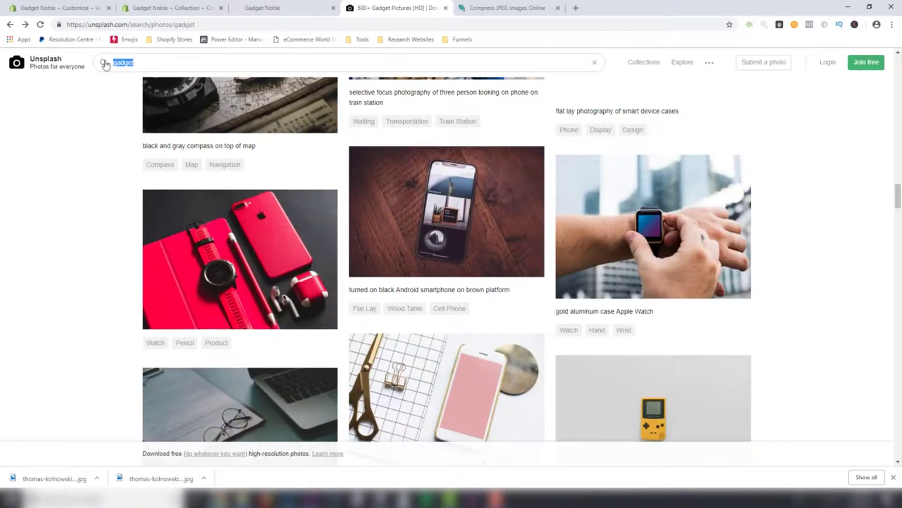
type("kitchen tool")
key("Return")
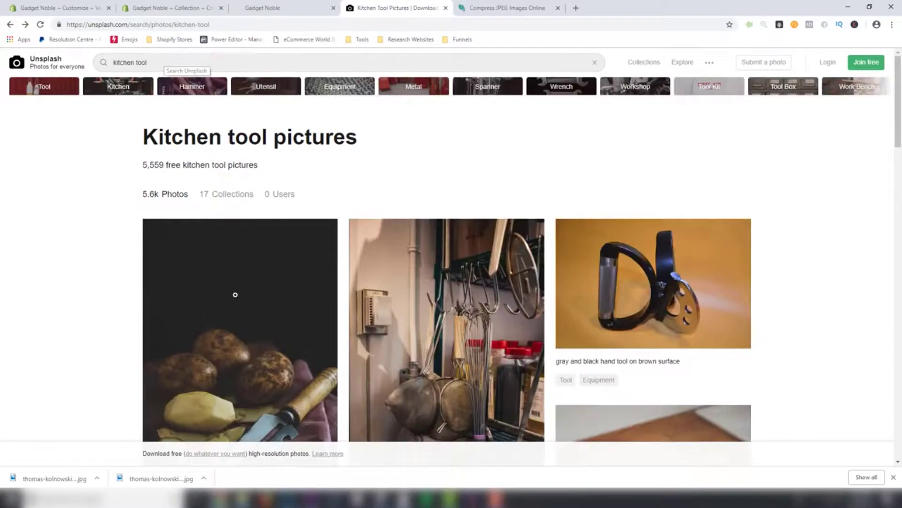
scroll(234, 292, "down", 15)
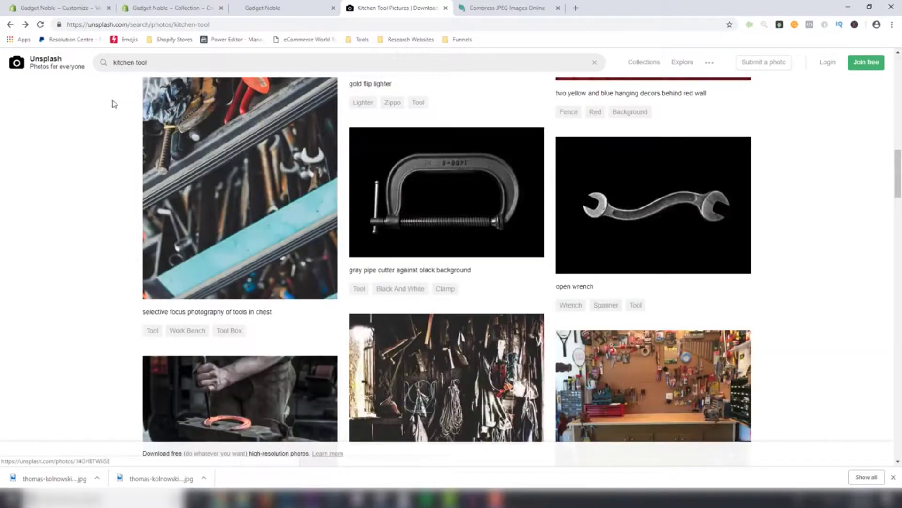
Step: Search Unsplash for "kitchen" and browse the pictures for a suitable kitchen utensil photo
left_click_drag(137, 65, 161, 63)
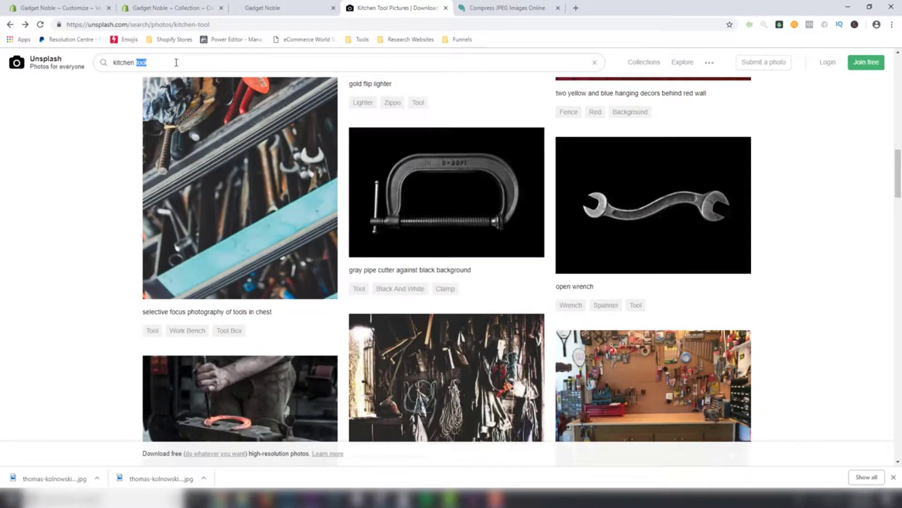
key("BackSpace")
key("Return")
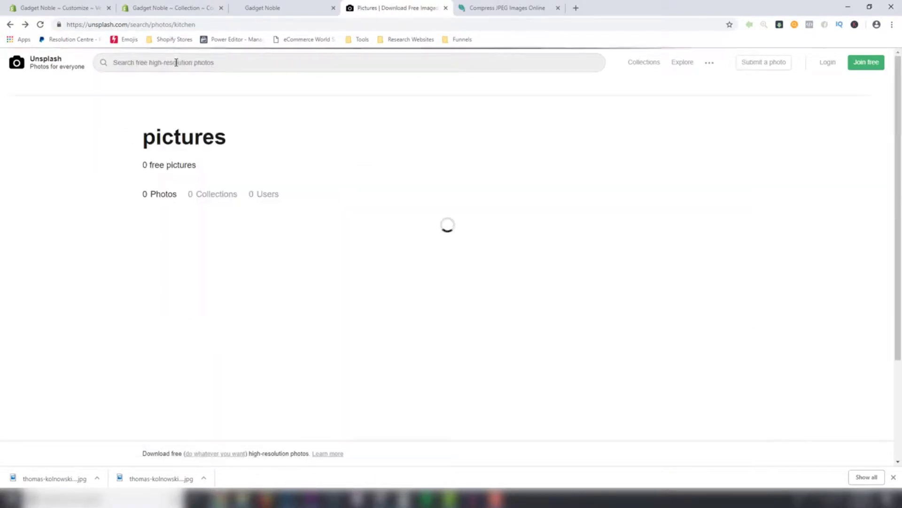
scroll(236, 269, "down", 10)
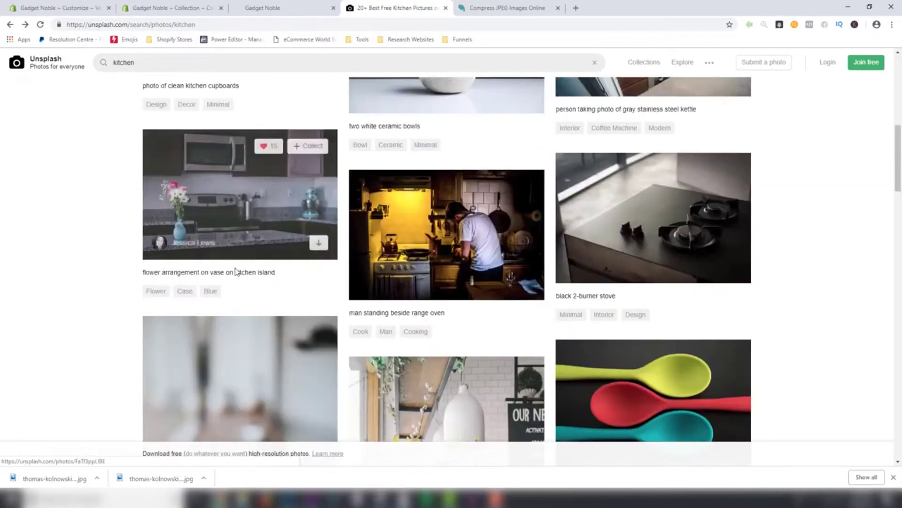
scroll(236, 269, "down", 8)
scroll(237, 270, "up", 3)
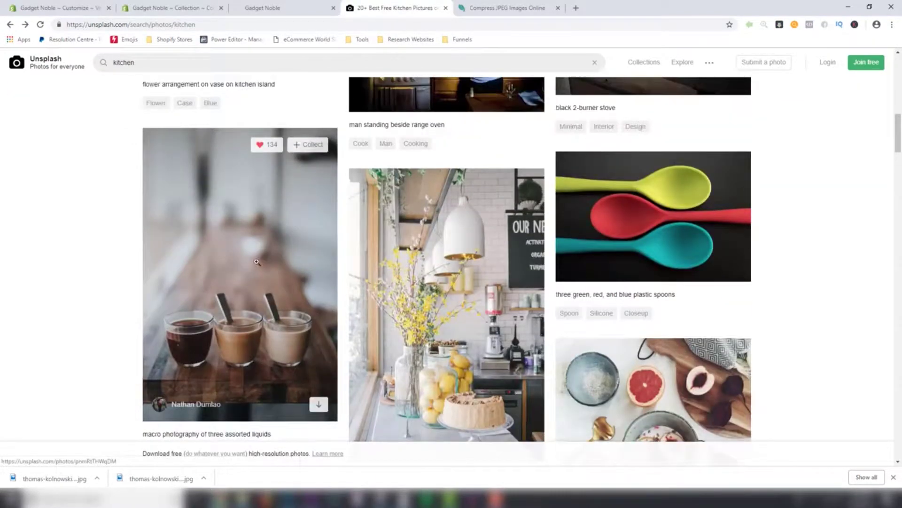
scroll(452, 272, "down", 7)
scroll(452, 271, "down", 15)
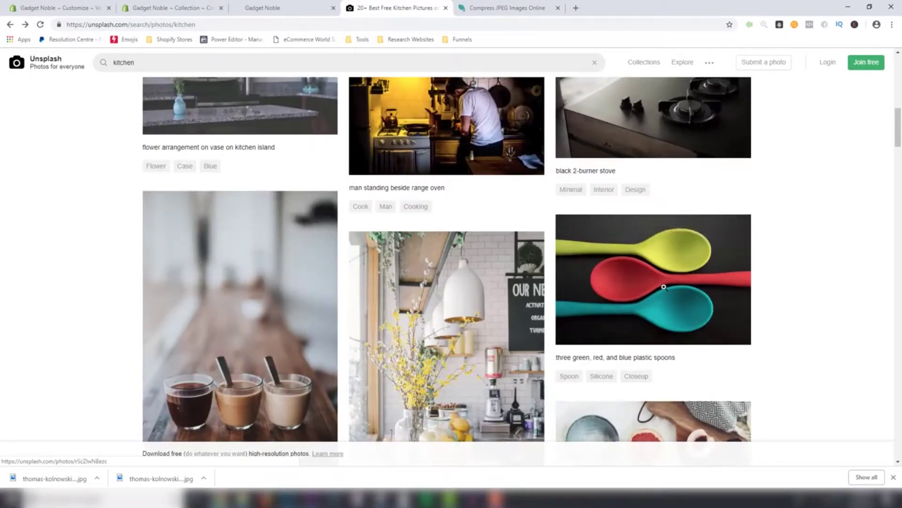
Step: Download the photo of three green, red and blue plastic spoons and show the file in its folder
left_click(663, 287)
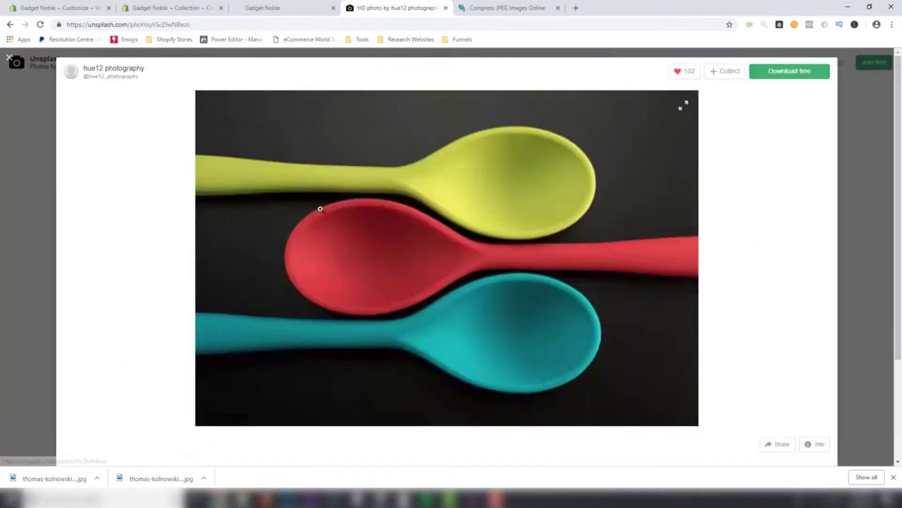
left_click(787, 71)
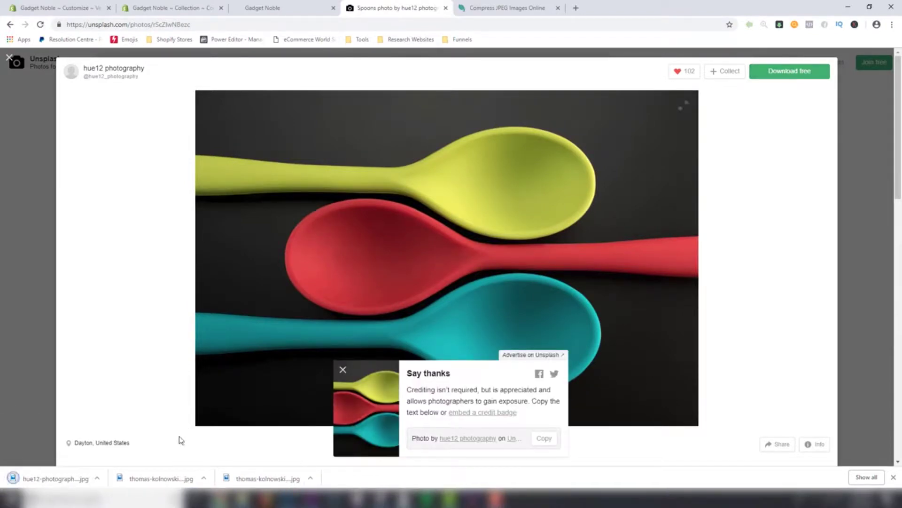
left_click(97, 478)
left_click(123, 445)
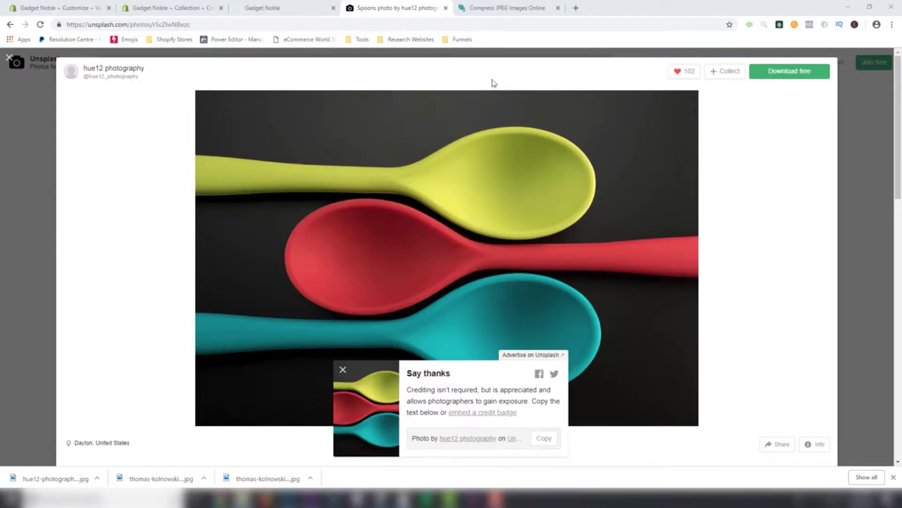
Step: Switch to Compress JPEG, clear the old queue and add the downloaded spoons photo for compression
left_click(515, 8)
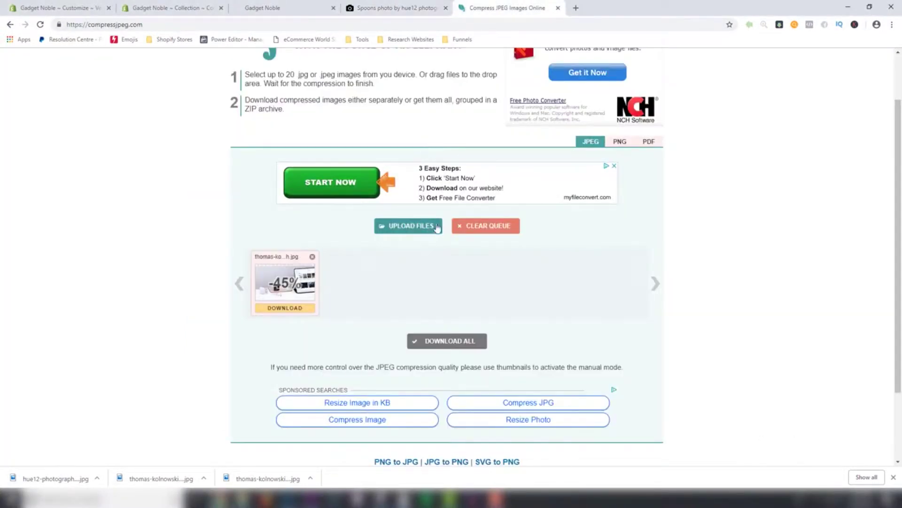
left_click(477, 235)
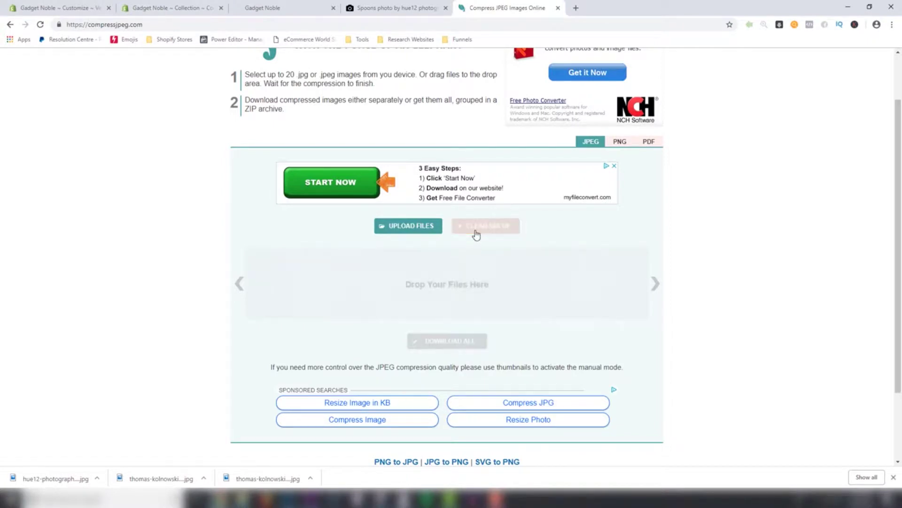
left_click_drag(55, 478, 432, 295)
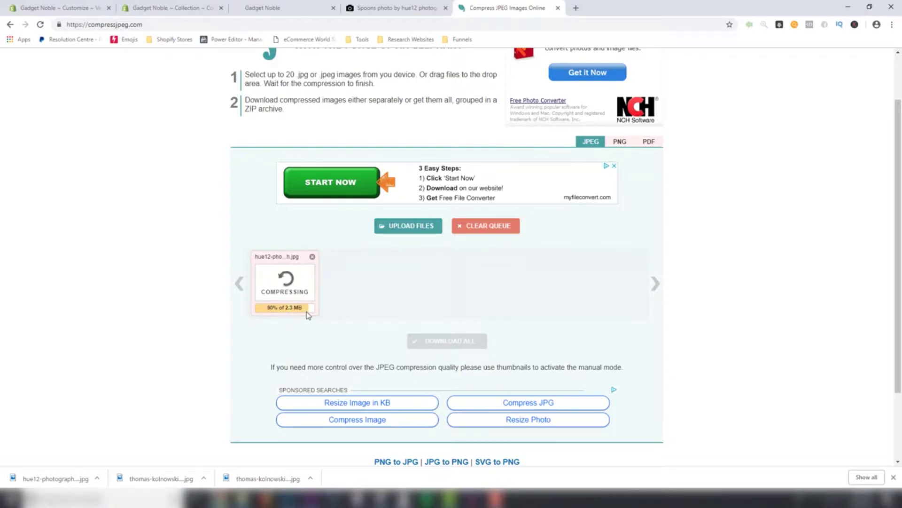
mouse_move(286, 292)
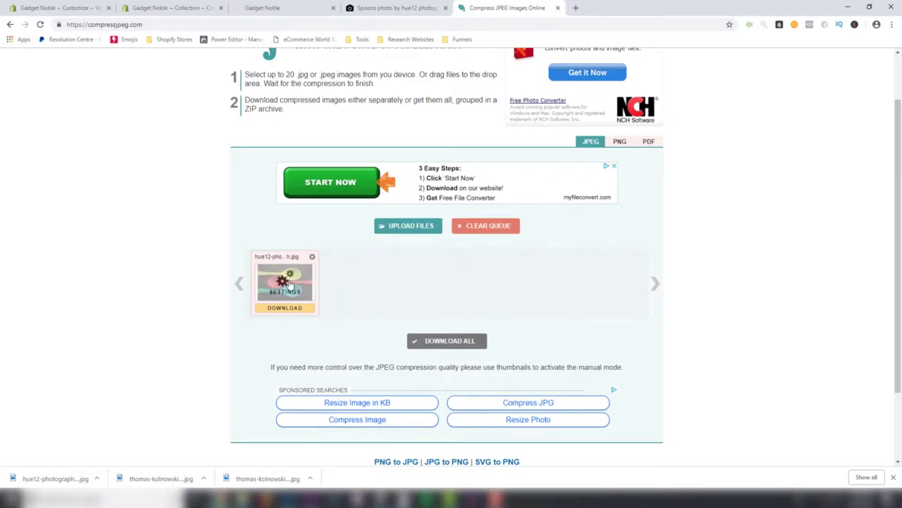
Step: Download the compressed spoons photo and show it in its folder
left_click(287, 308)
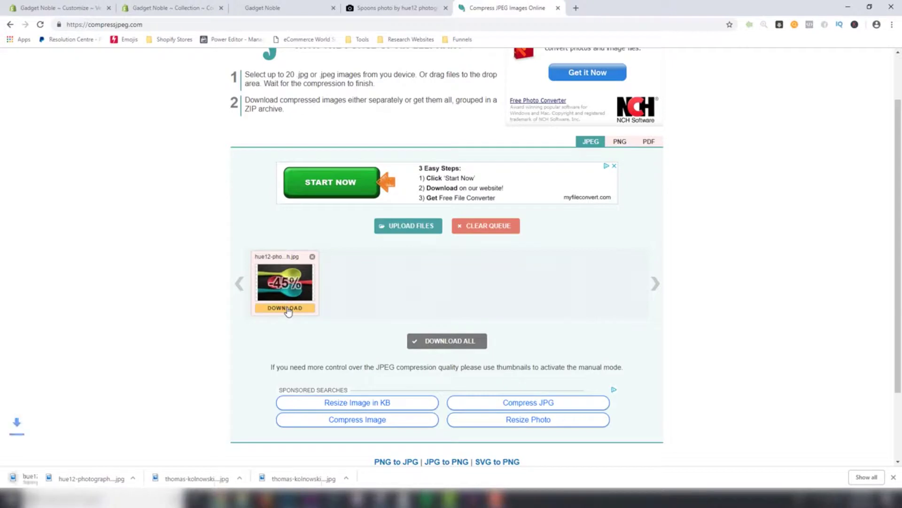
left_click(101, 479)
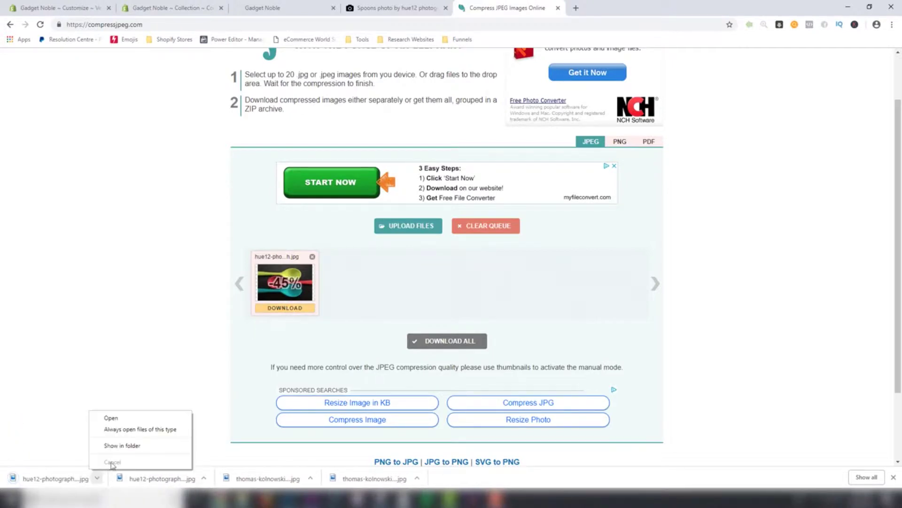
left_click(120, 446)
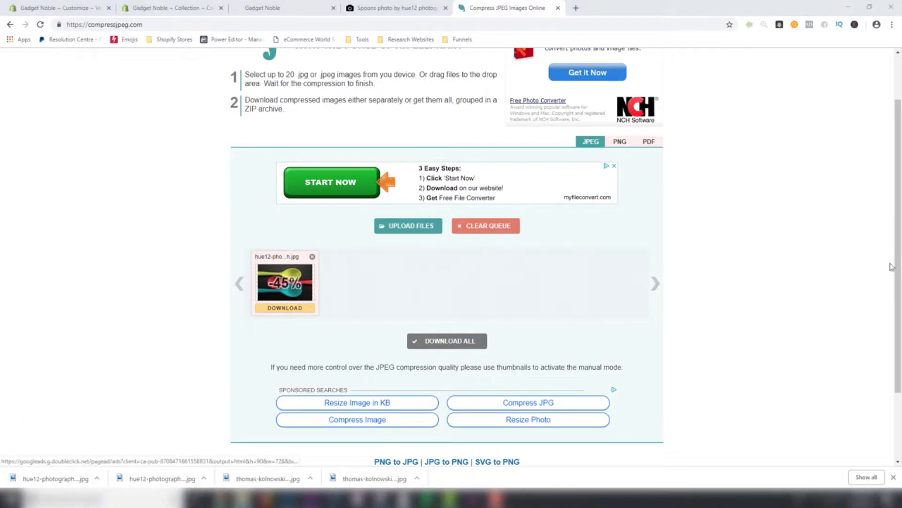
Step: Switch to the Shopify theme editor, upload the compressed spoons photo for the Image block and mark it in the library
left_click(272, 9)
left_click(186, 8)
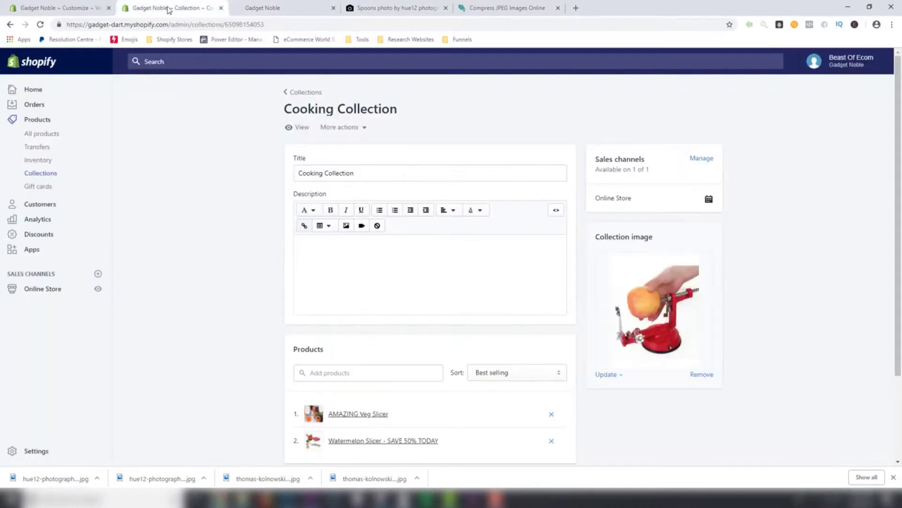
left_click(80, 11)
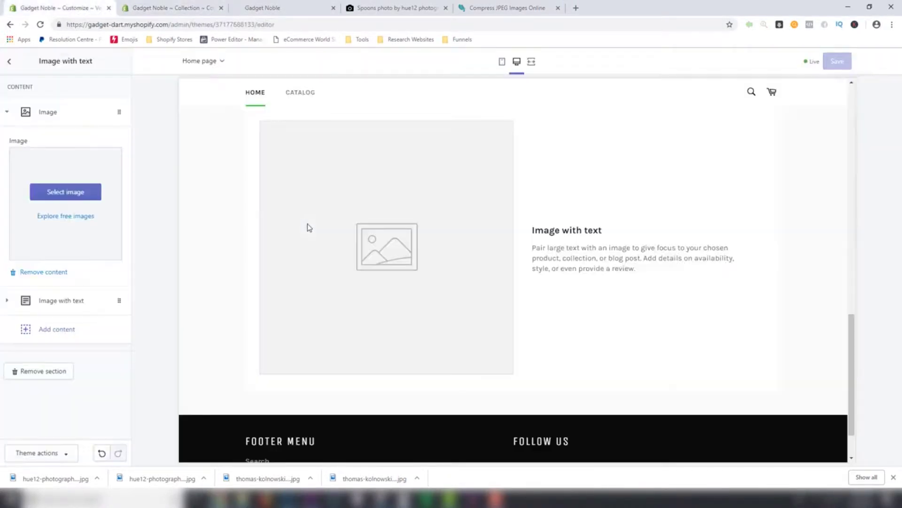
left_click(65, 193)
left_click(38, 139)
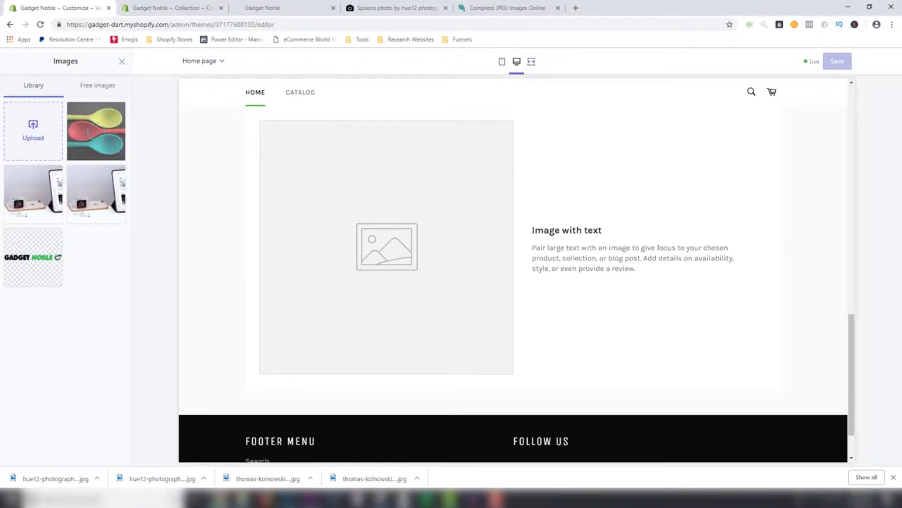
left_click(95, 129)
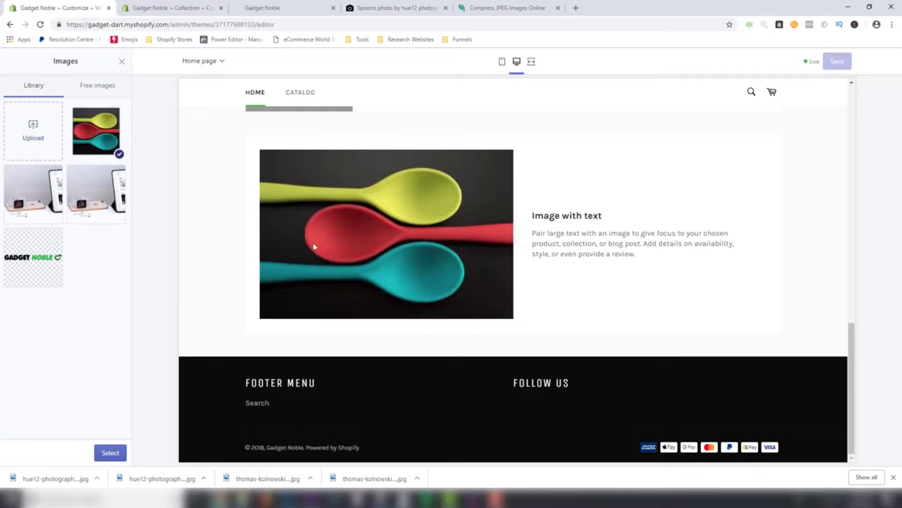
Step: Examine how the spoons picture fits with the other home page sections in the desktop preview
scroll(257, 267, "up", 3)
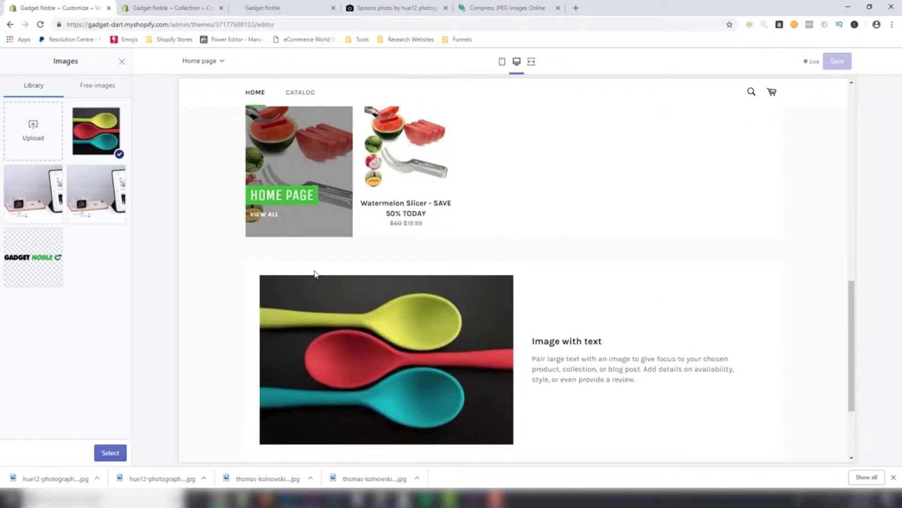
scroll(283, 291, "up", 4)
scroll(300, 282, "down", 7)
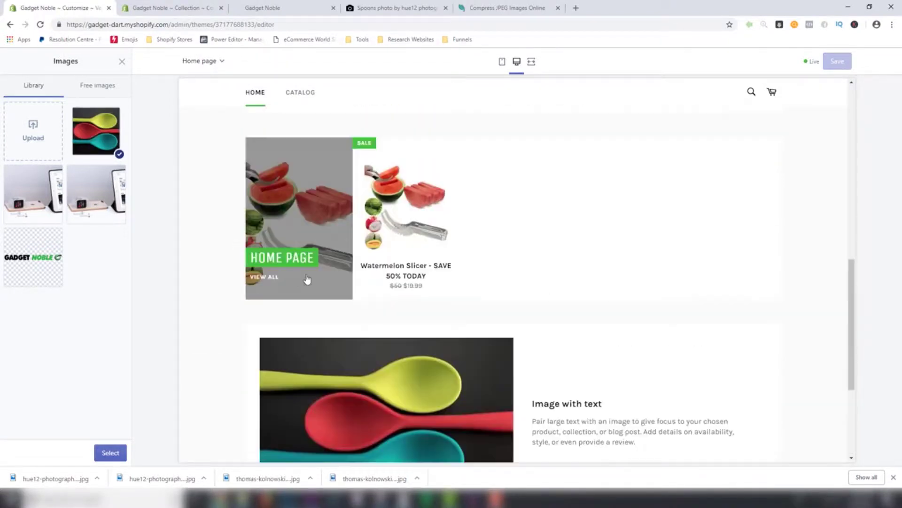
scroll(374, 234, "up", 3)
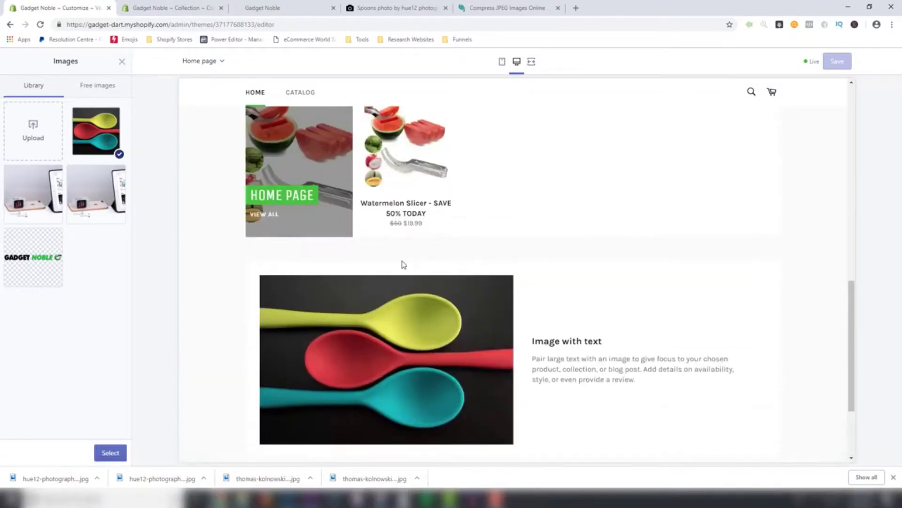
scroll(373, 264, "down", 1)
scroll(375, 267, "down", 2)
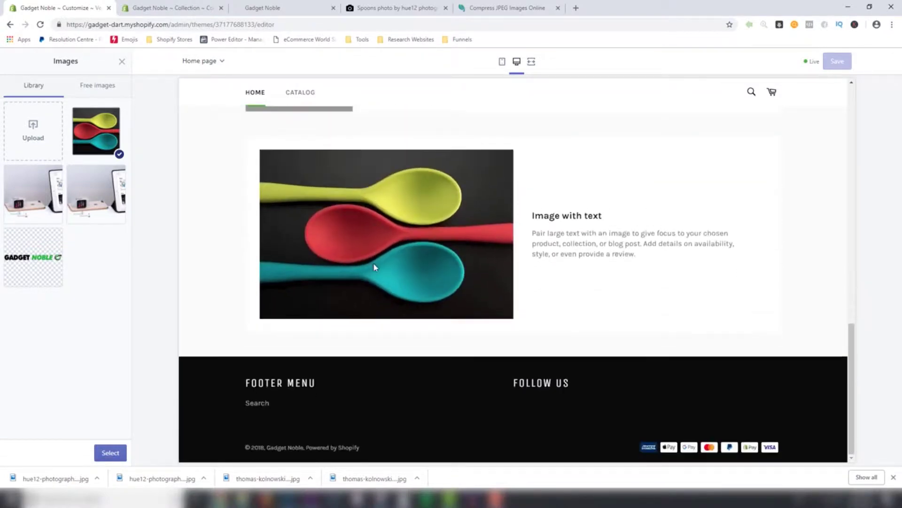
scroll(374, 264, "up", 2)
scroll(489, 299, "up", 10)
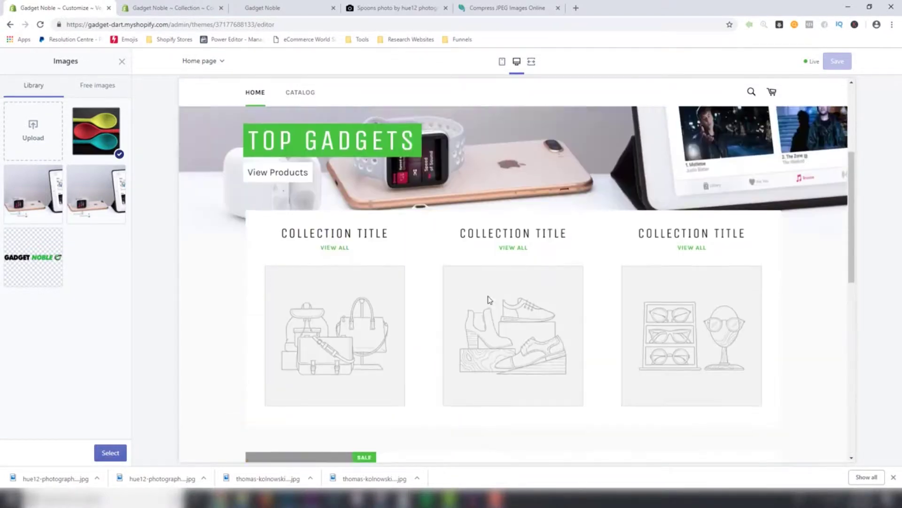
scroll(489, 299, "down", 5)
scroll(488, 299, "down", 5)
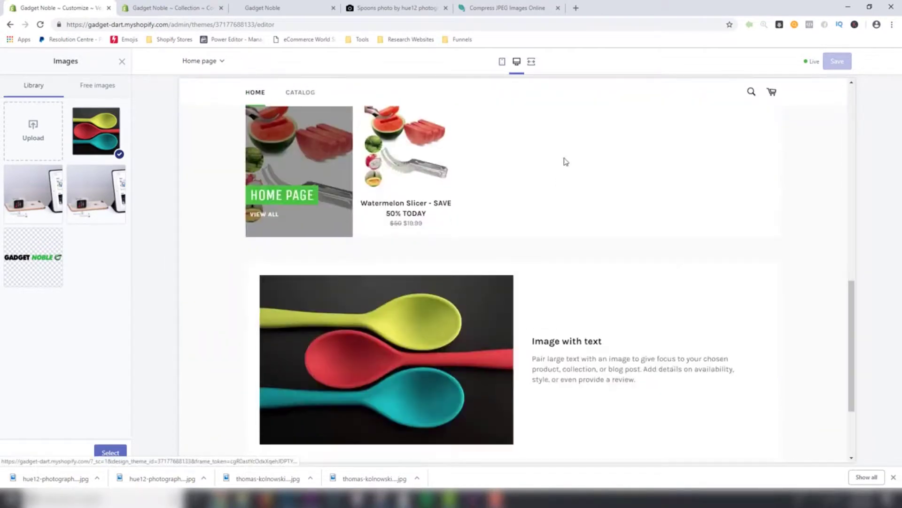
Step: Switch to the mobile preview and examine the home page sections with the spoons picture
left_click(502, 62)
scroll(512, 235, "up", 8)
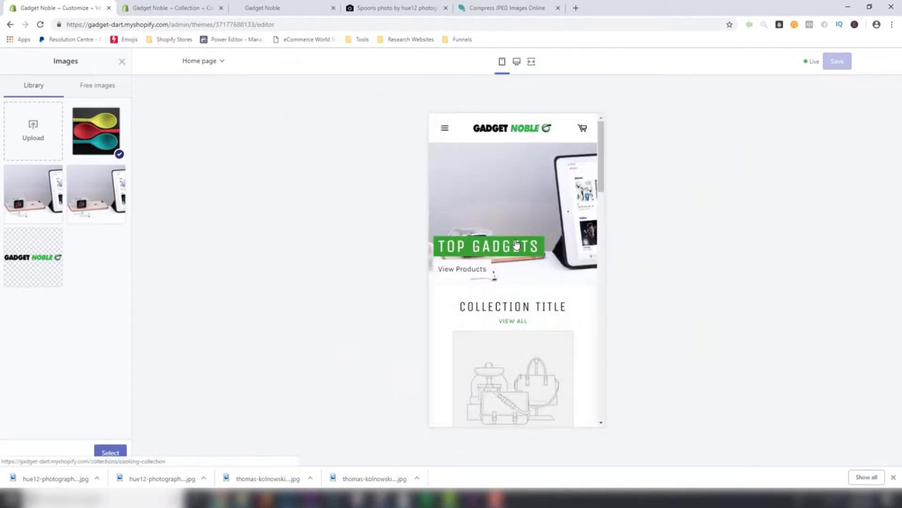
scroll(571, 216, "down", 7)
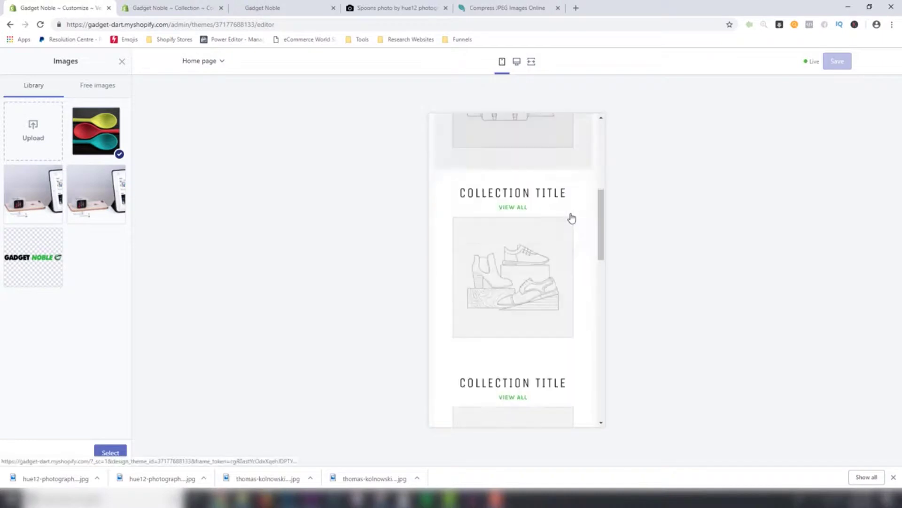
scroll(569, 219, "down", 6)
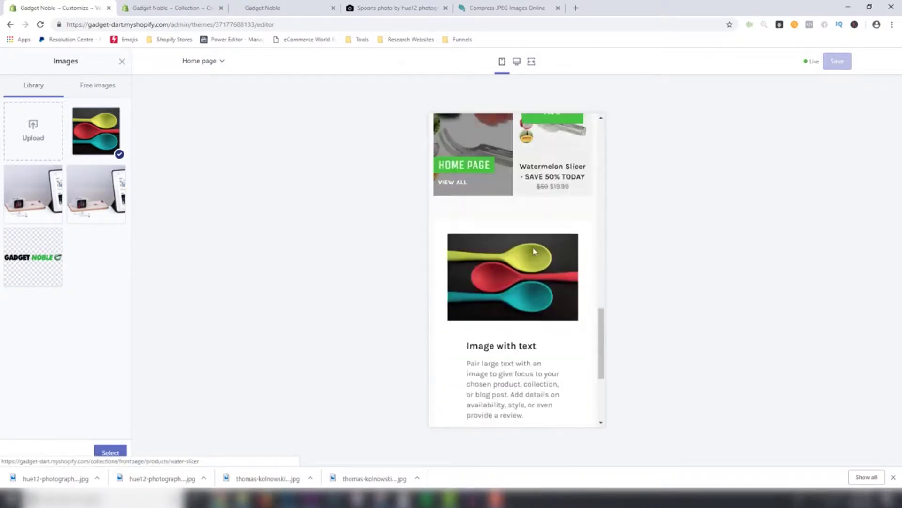
scroll(538, 251, "up", 13)
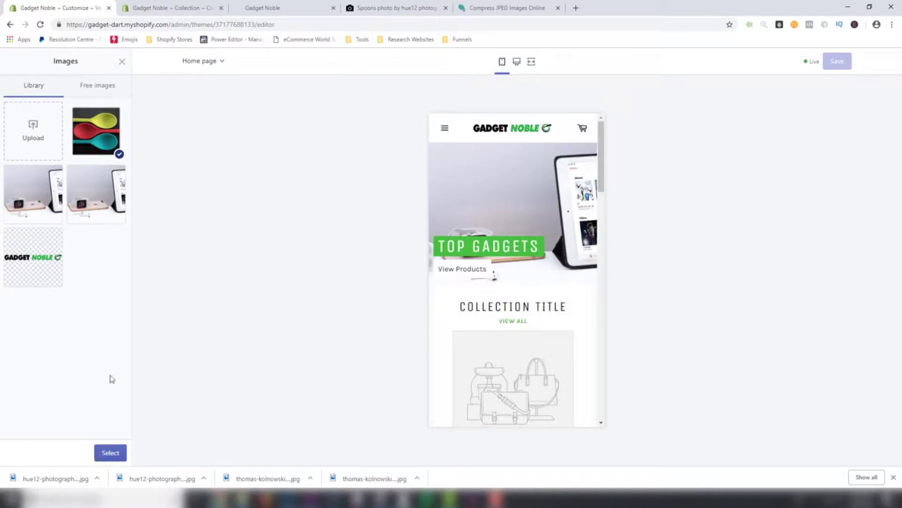
Step: Apply the marked spoons picture to the Image block and set the text block's heading to "Quality Products"
left_click(121, 454)
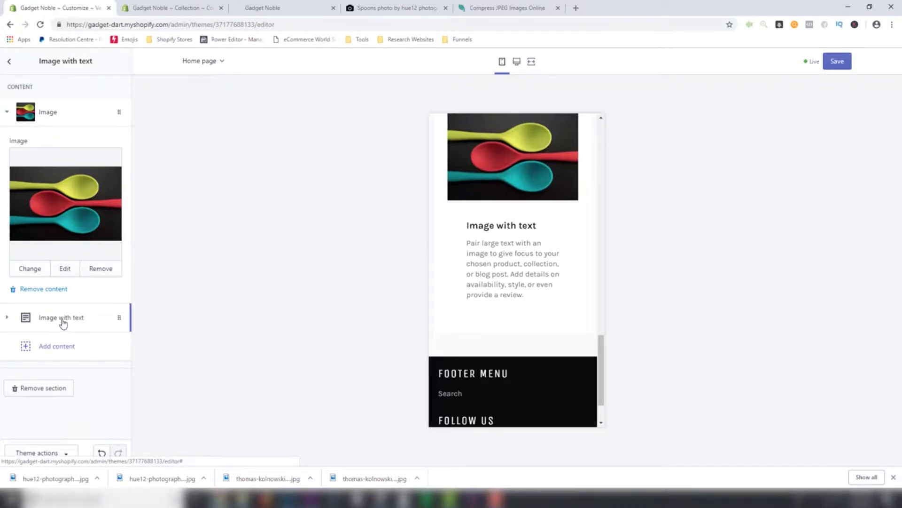
left_click(62, 318)
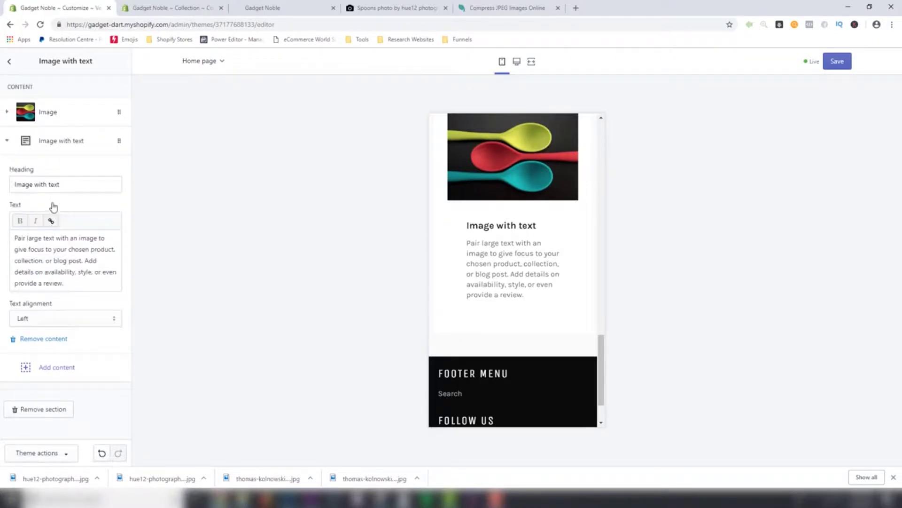
left_click_drag(66, 185, 2, 188)
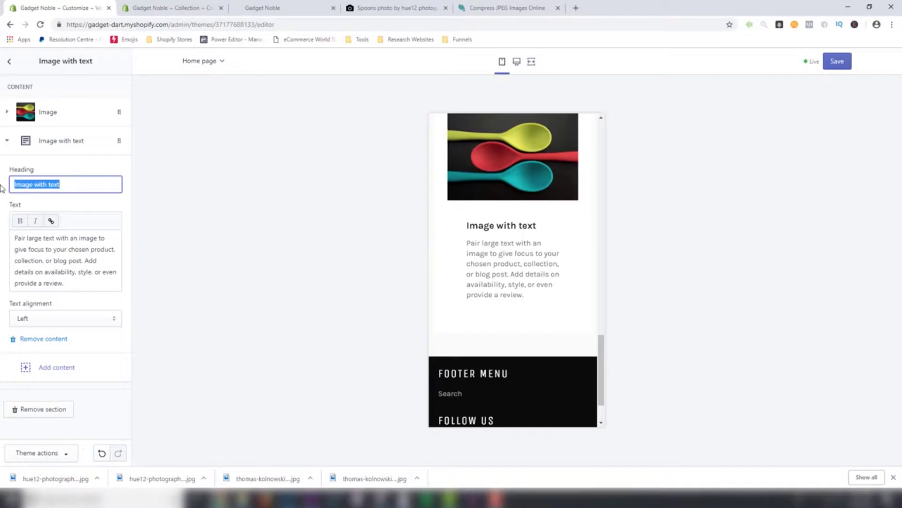
type("Quality ")
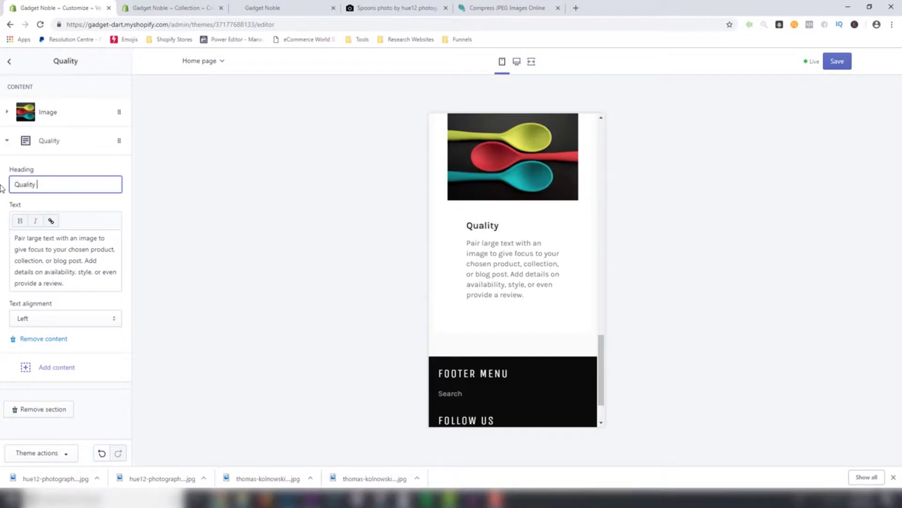
type("Products")
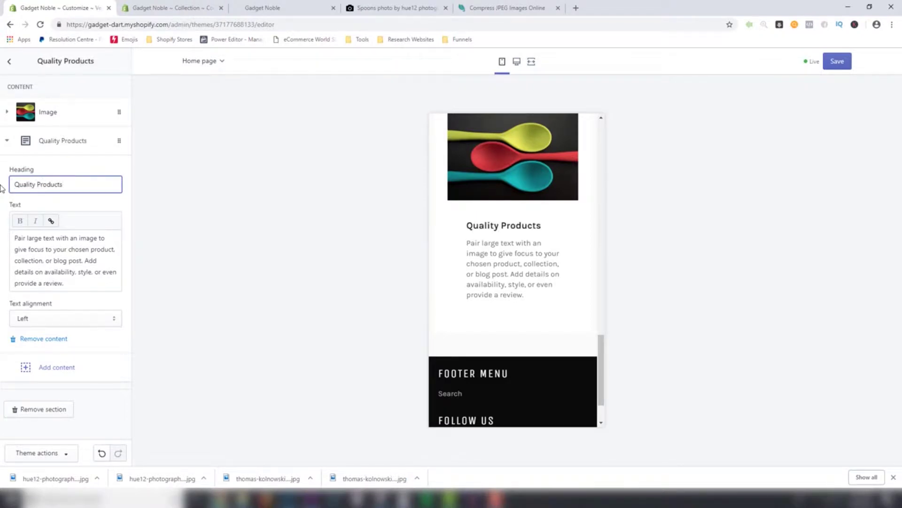
Step: Save the theme changes and check the Quality Products section among the other home page sections in the desktop preview
left_click_drag(69, 279, 1, 217)
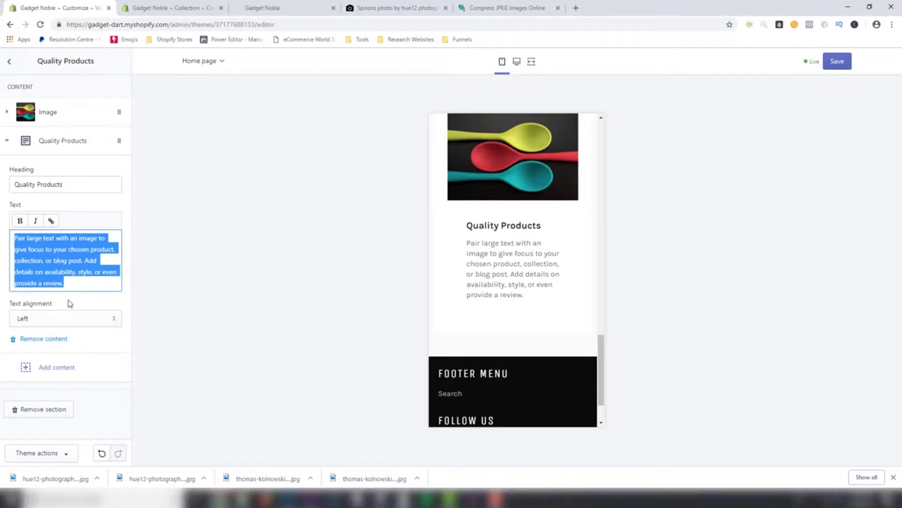
left_click(841, 66)
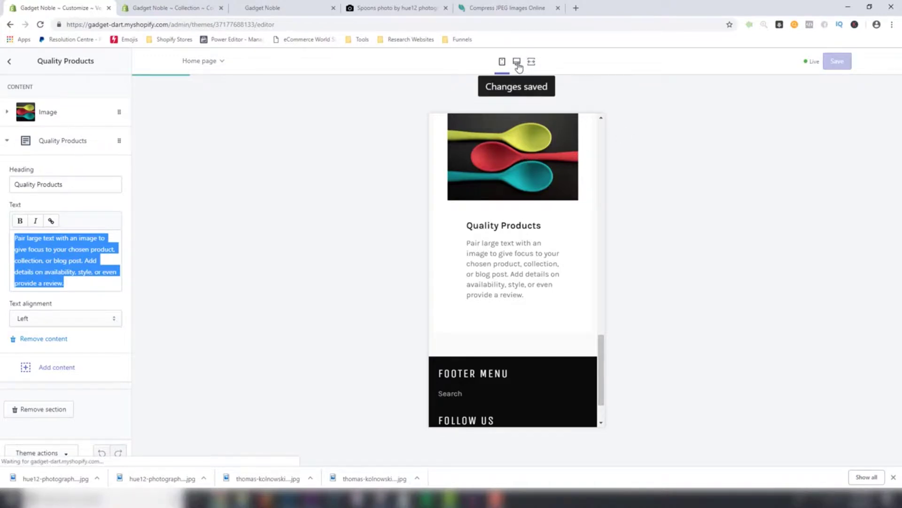
left_click(517, 65)
scroll(490, 223, "up", 5)
scroll(499, 238, "down", 5)
scroll(498, 238, "up", 8)
scroll(497, 239, "down", 8)
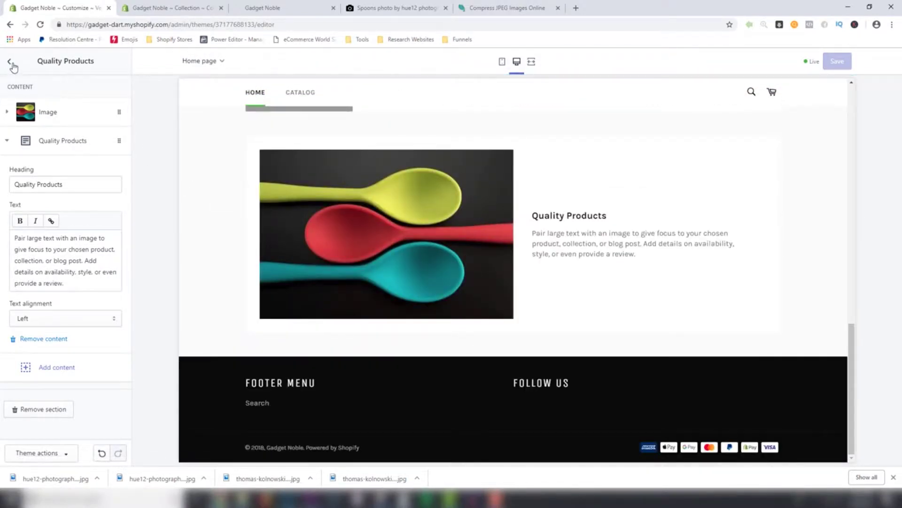
scroll(405, 270, "up", 7)
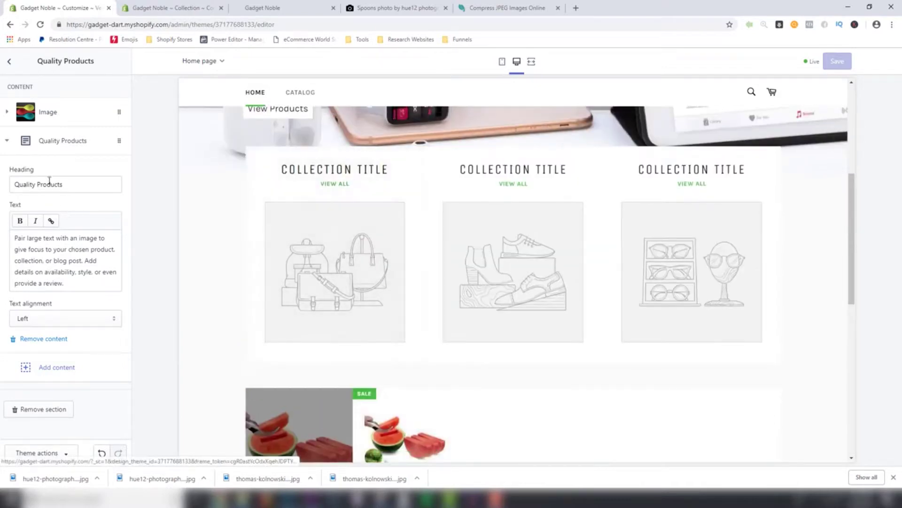
Step: Assign the Cooking Collection to the first block of the Collection list section and save the theme
left_click(9, 61)
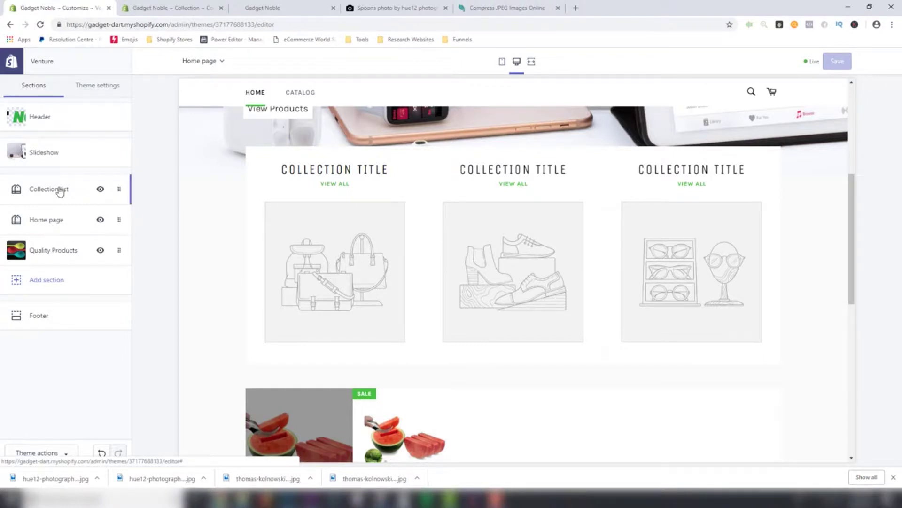
left_click(57, 191)
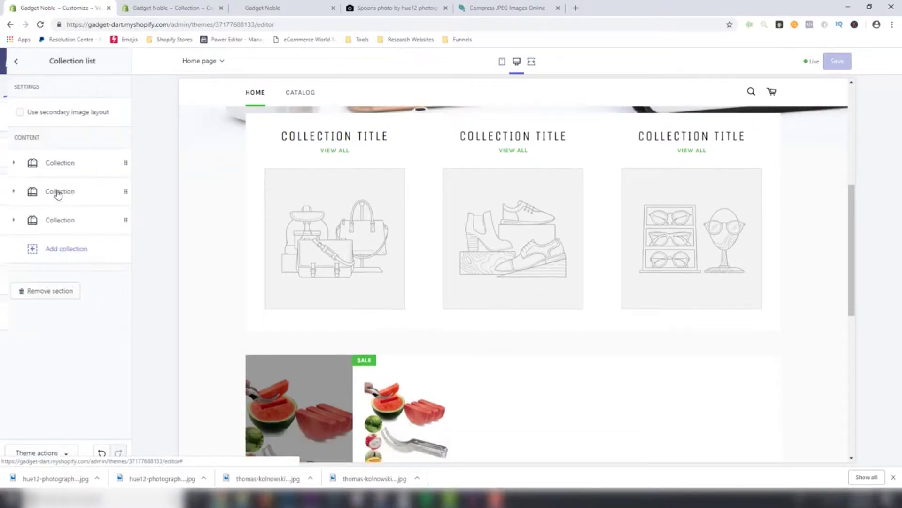
left_click(52, 163)
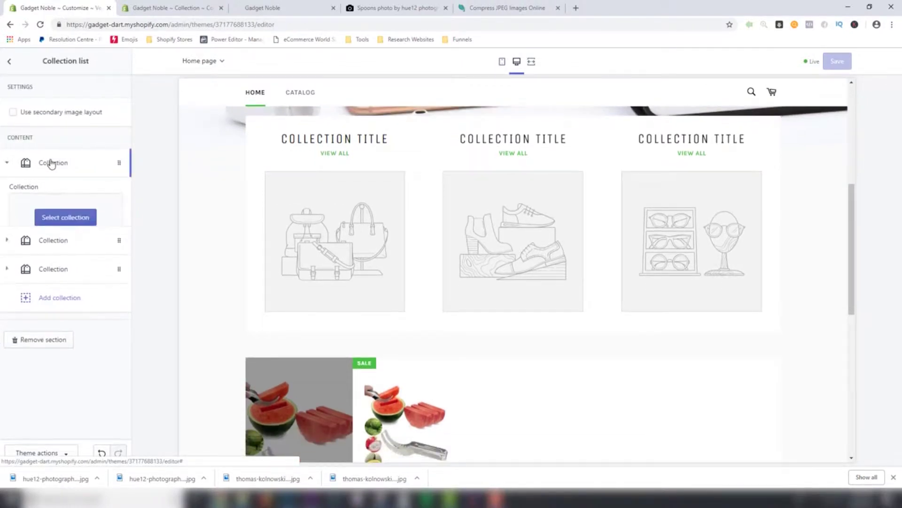
left_click(64, 222)
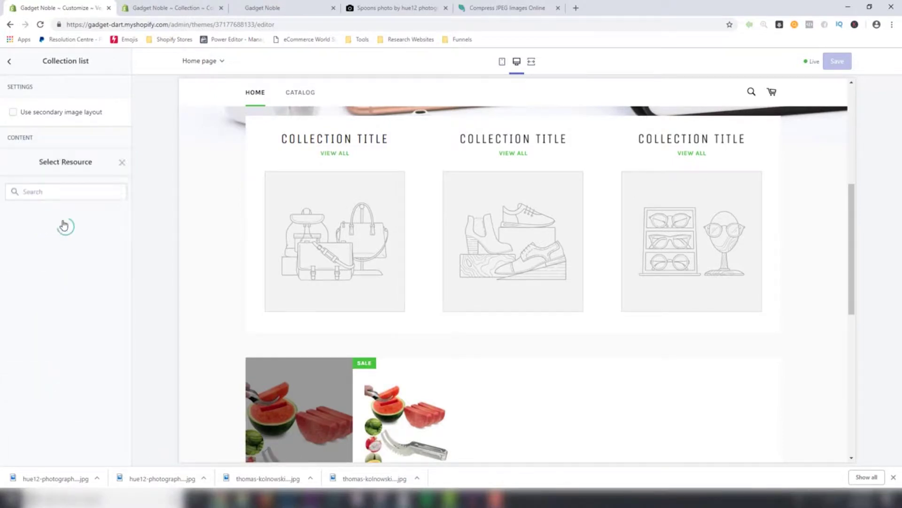
left_click(47, 155)
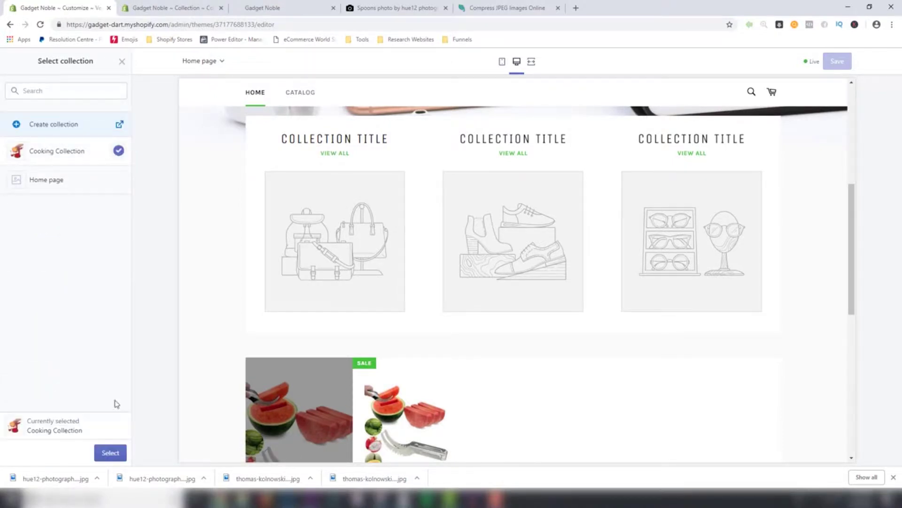
left_click(111, 453)
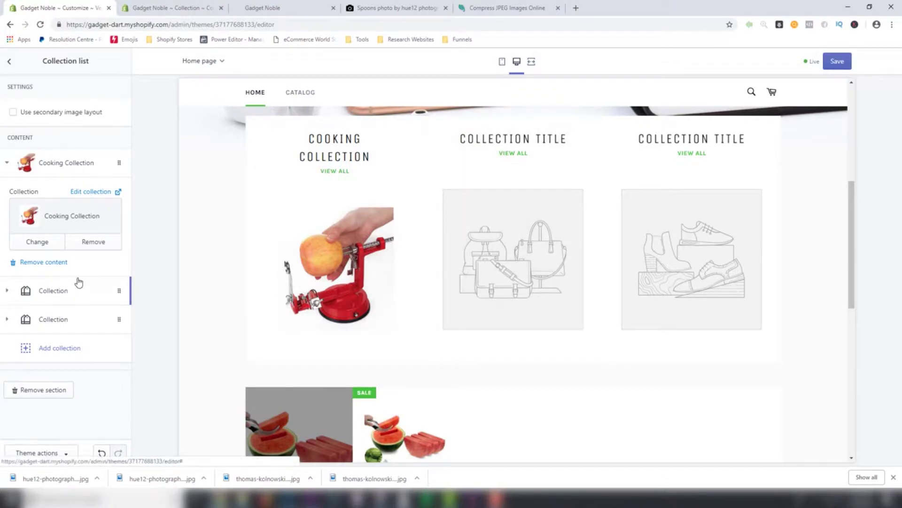
left_click(836, 64)
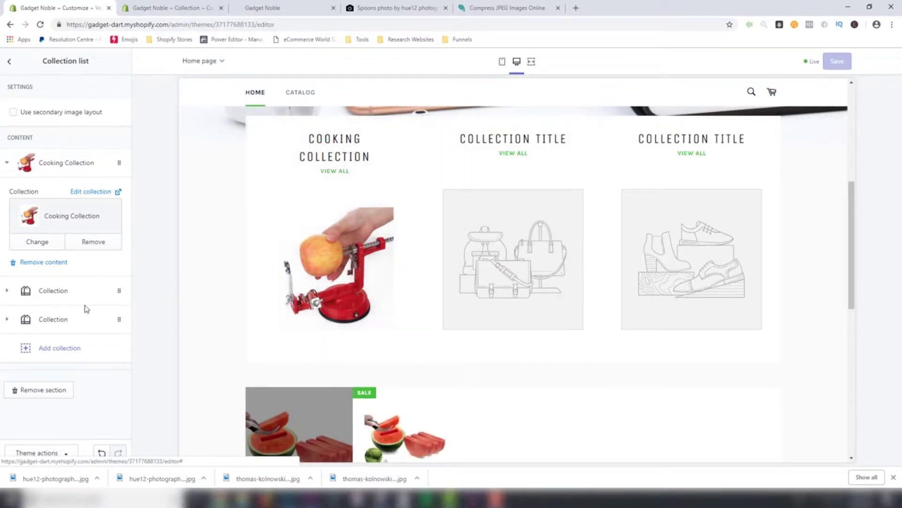
left_click(10, 64)
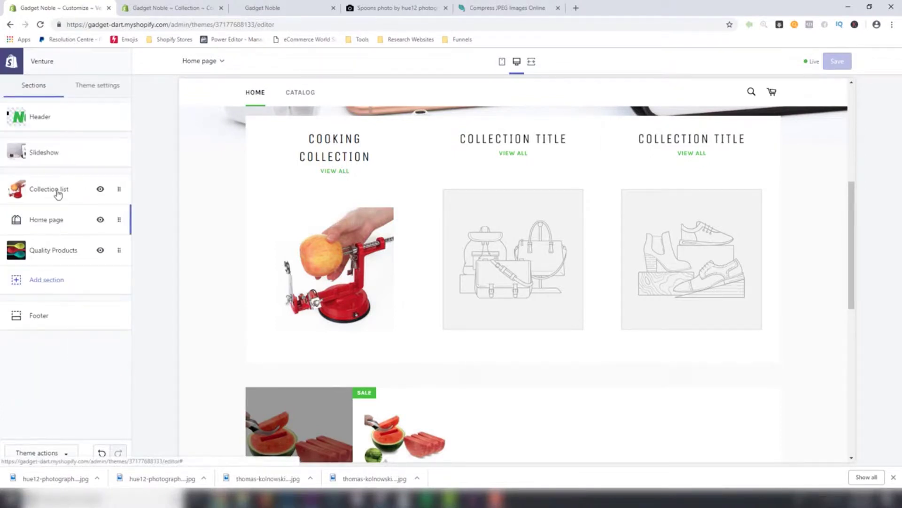
Step: Switch to the Shopify admin's collections and create a manual collection titled "Home Improvement"
left_click(191, 8)
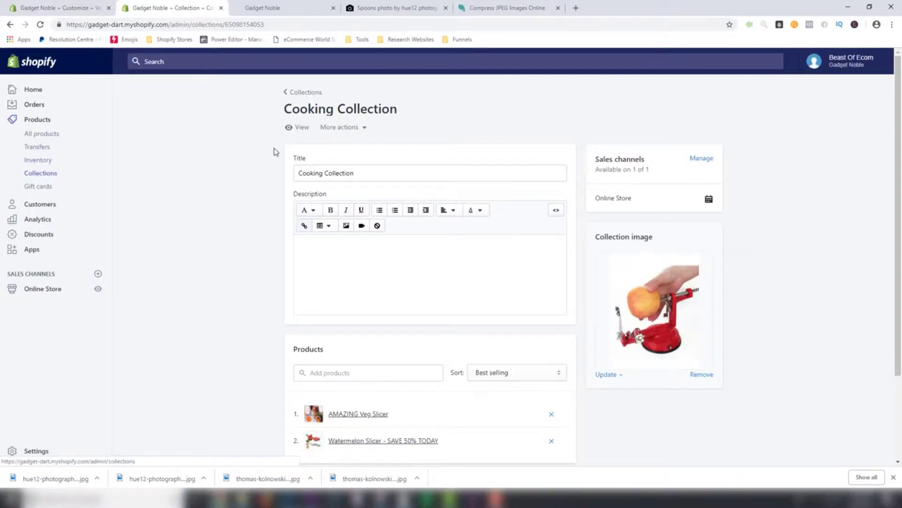
left_click(301, 93)
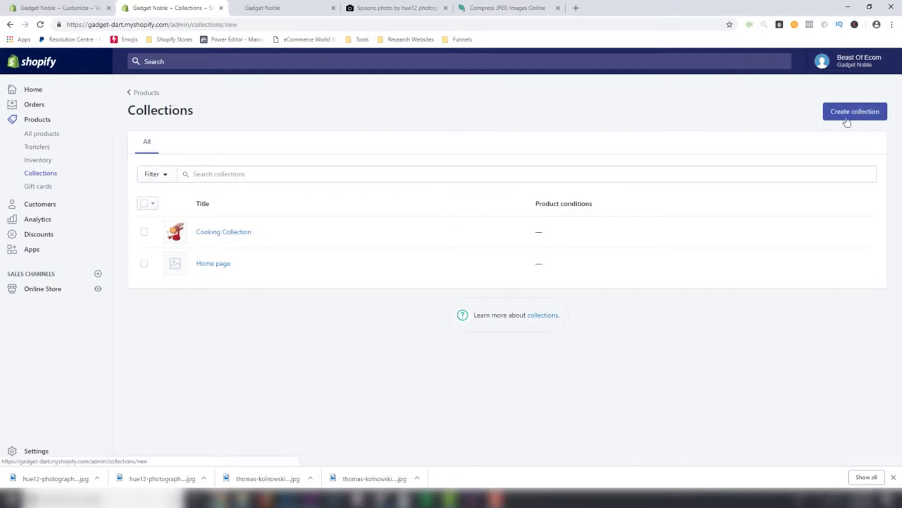
left_click(860, 114)
left_click(361, 159)
type("Home Improvement")
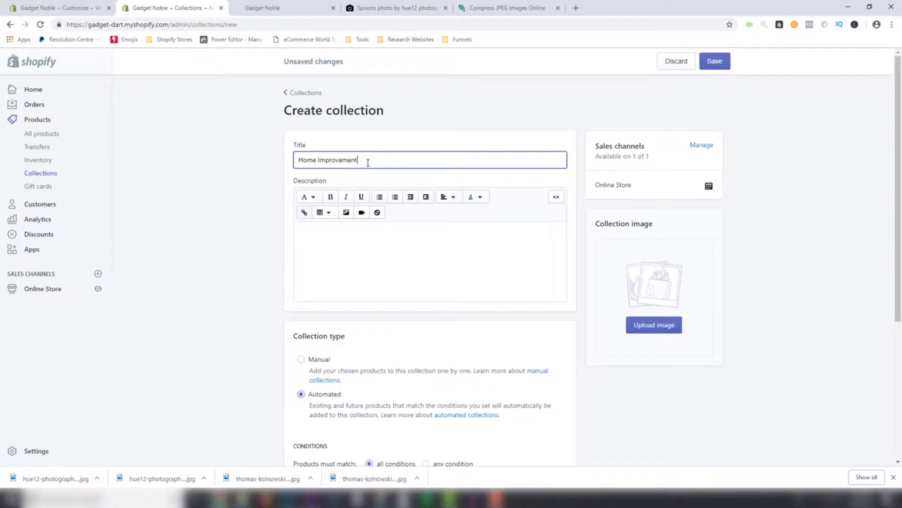
scroll(346, 237, "down", 3)
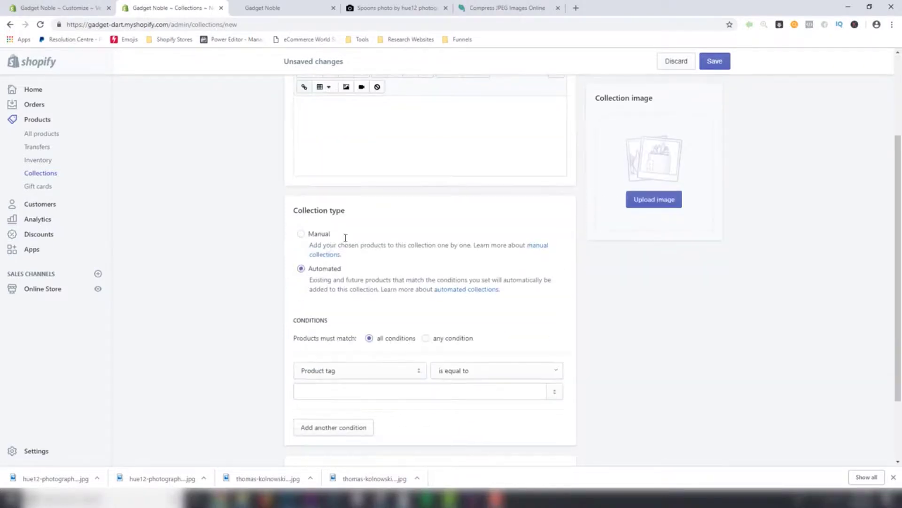
left_click(301, 235)
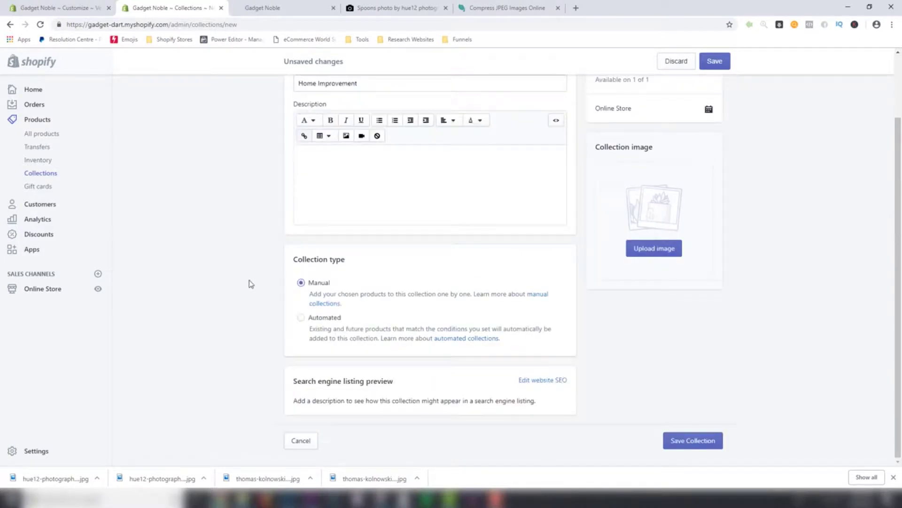
left_click(715, 68)
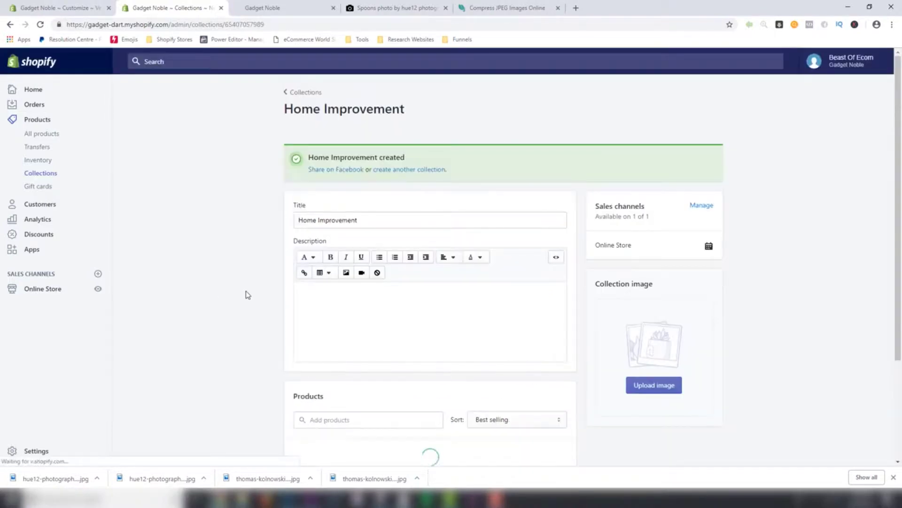
Step: Add the AMAZING Veg Slicer product to the Home Improvement collection
scroll(251, 298, "down", 4)
scroll(339, 277, "down", 1)
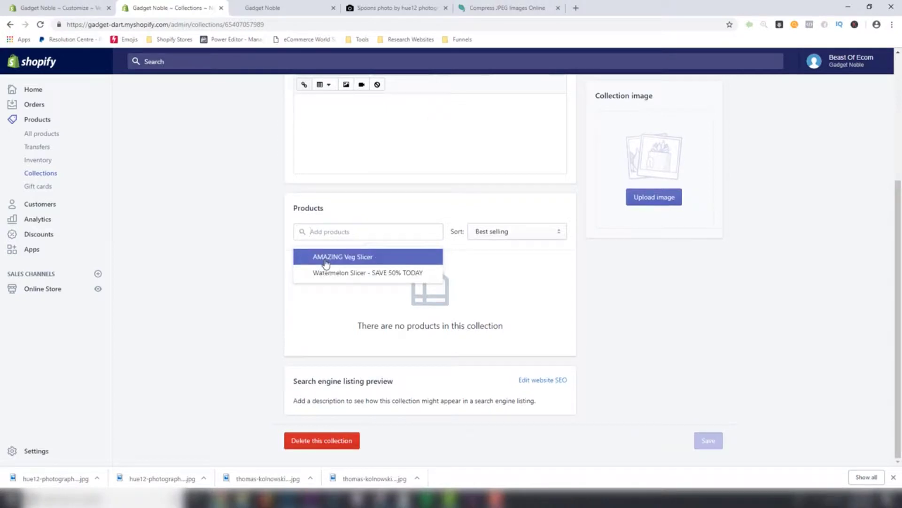
left_click(326, 261)
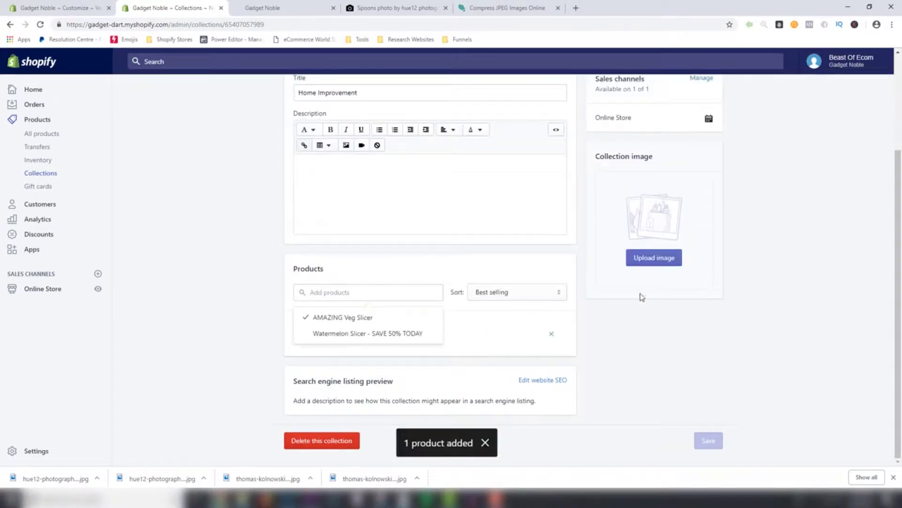
scroll(658, 345, "up", 3)
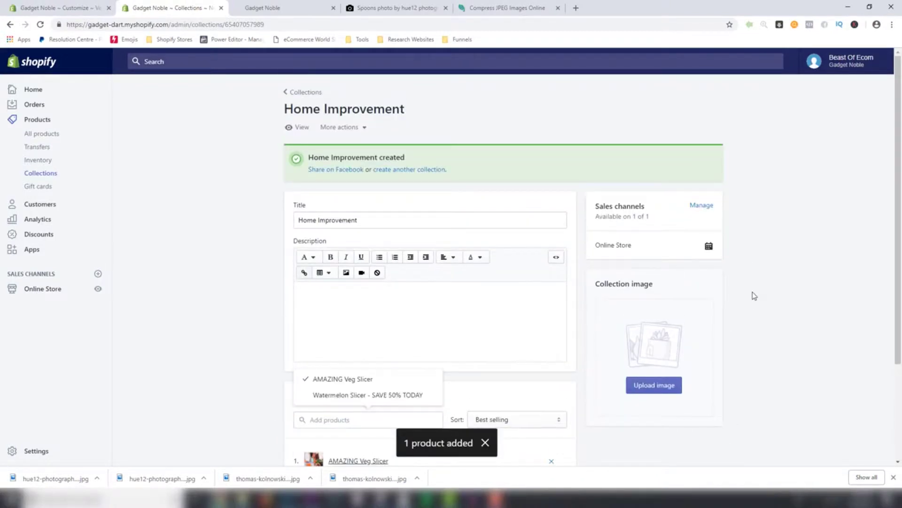
scroll(377, 182, "down", 1)
scroll(239, 271, "up", 2)
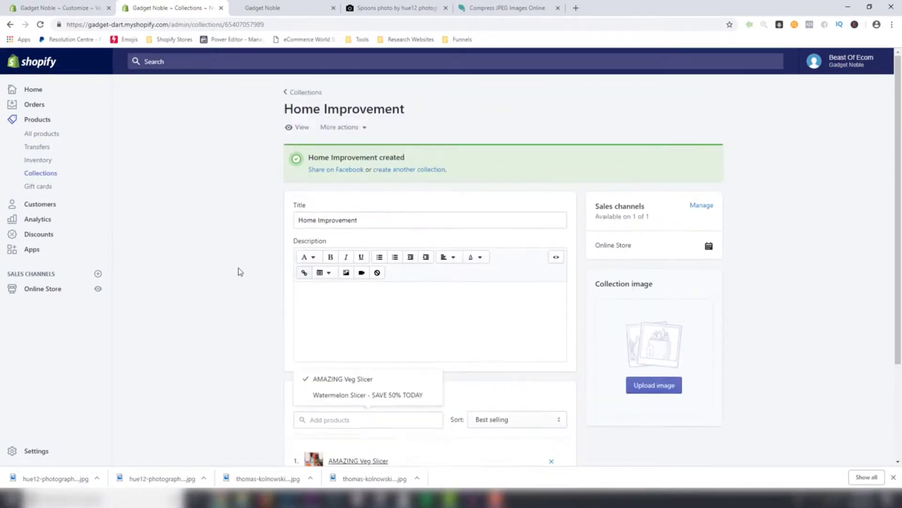
left_click(252, 225)
scroll(253, 227, "down", 1)
scroll(253, 226, "down", 1)
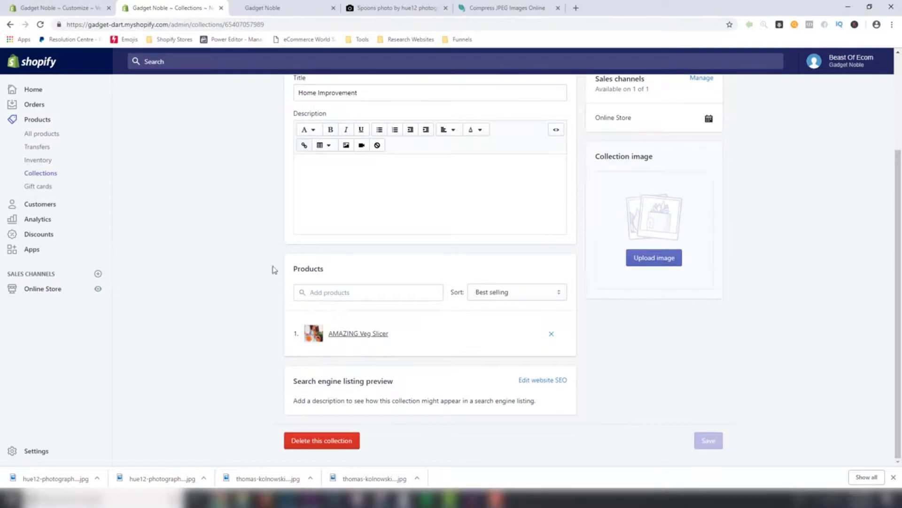
scroll(660, 339, "up", 2)
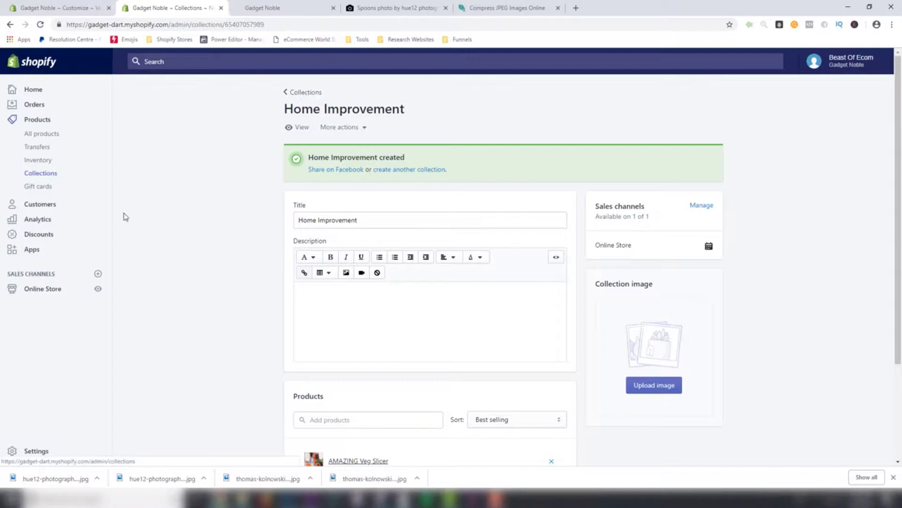
Step: Open the store's installed apps in a new browser tab and launch Oberlo from there
right_click(31, 253)
left_click(48, 255)
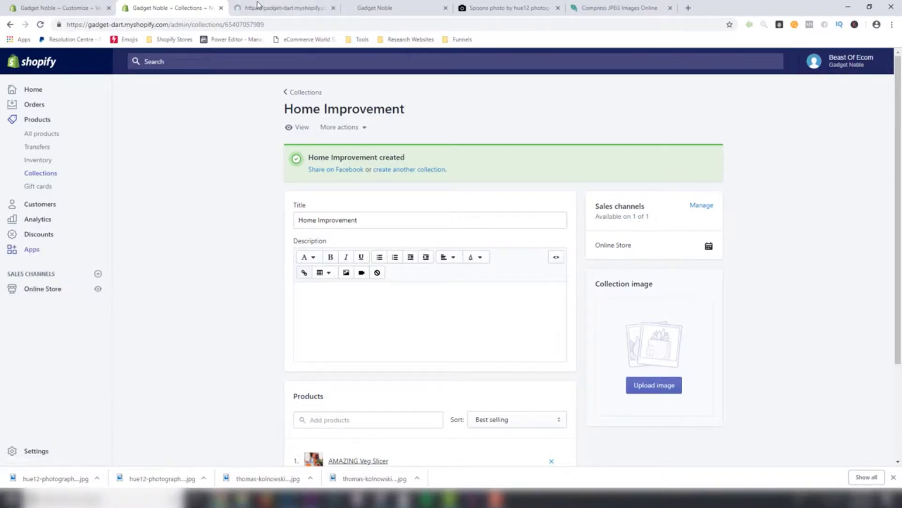
left_click(258, 10)
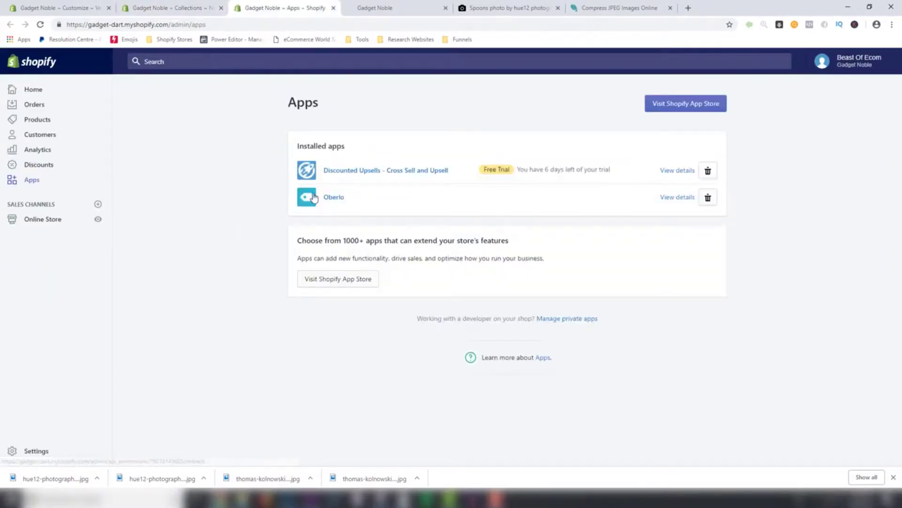
left_click(332, 198)
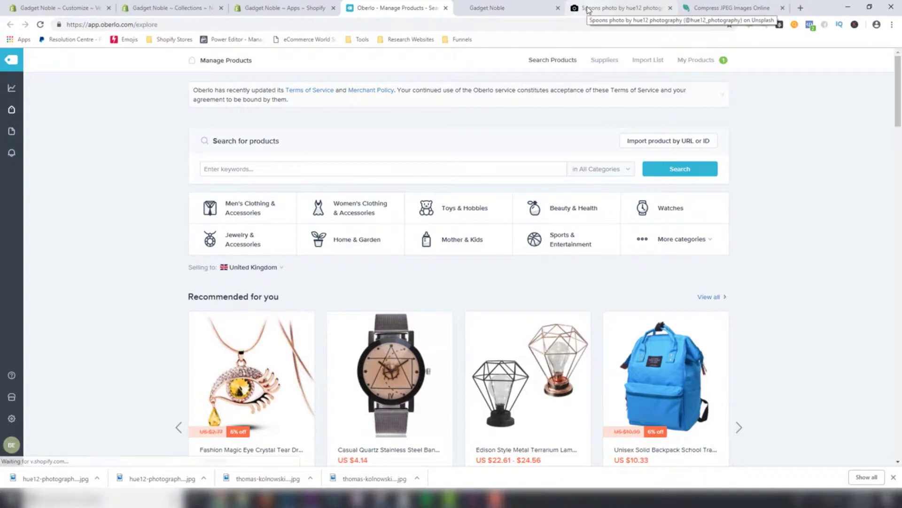
Step: Switch to the JPEG compression site's browser tab and load the AliExpress home page in it
left_click(588, 9)
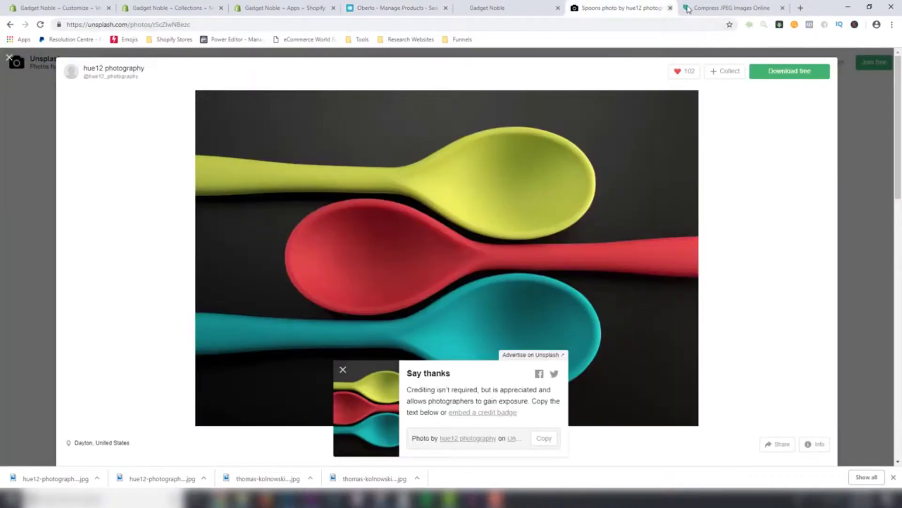
left_click(705, 8)
left_click(644, 22)
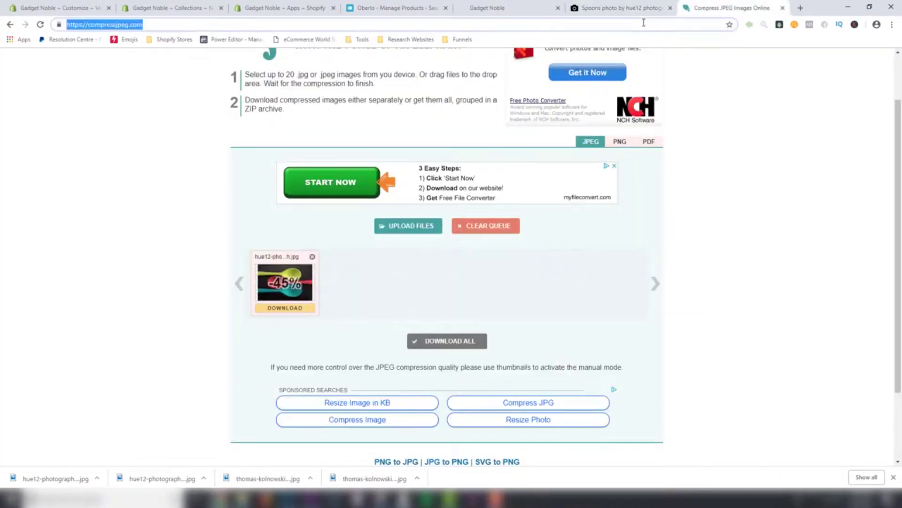
type("aliexpress")
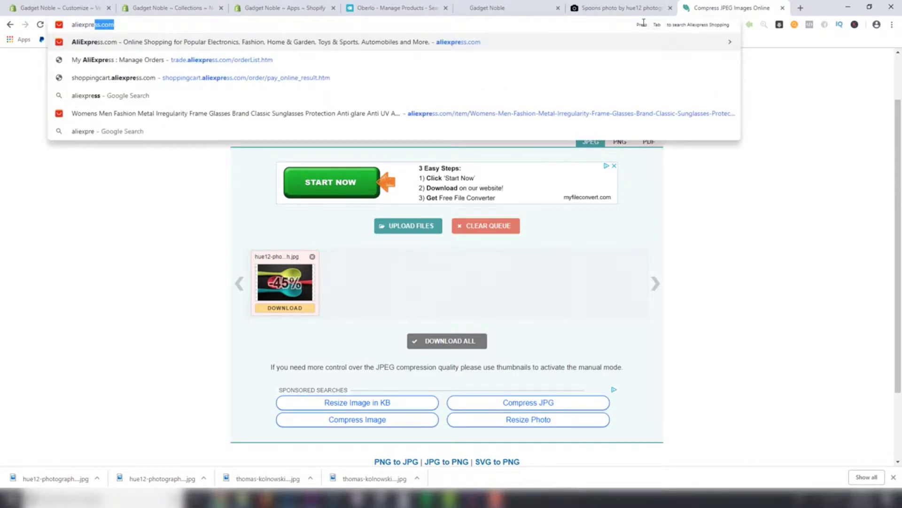
left_click(405, 43)
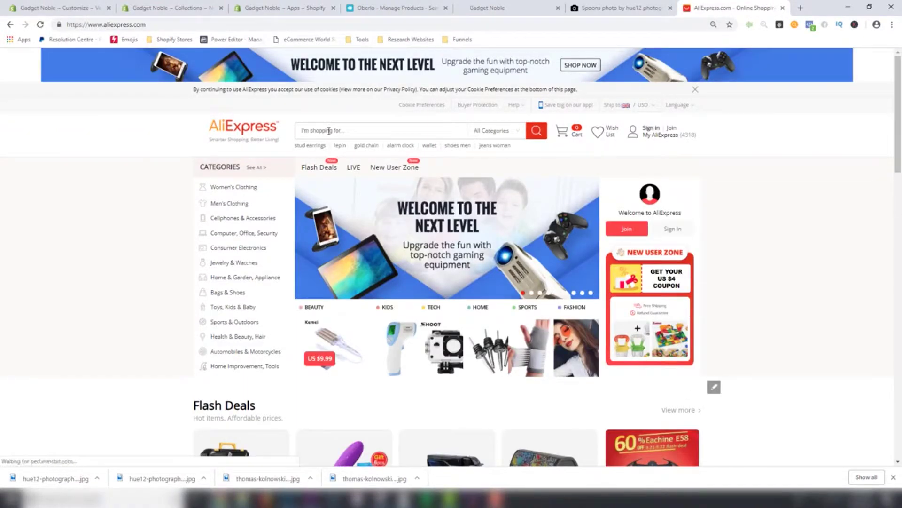
Step: Search AliExpress for "mop" and sort the products by number of orders
left_click(329, 131)
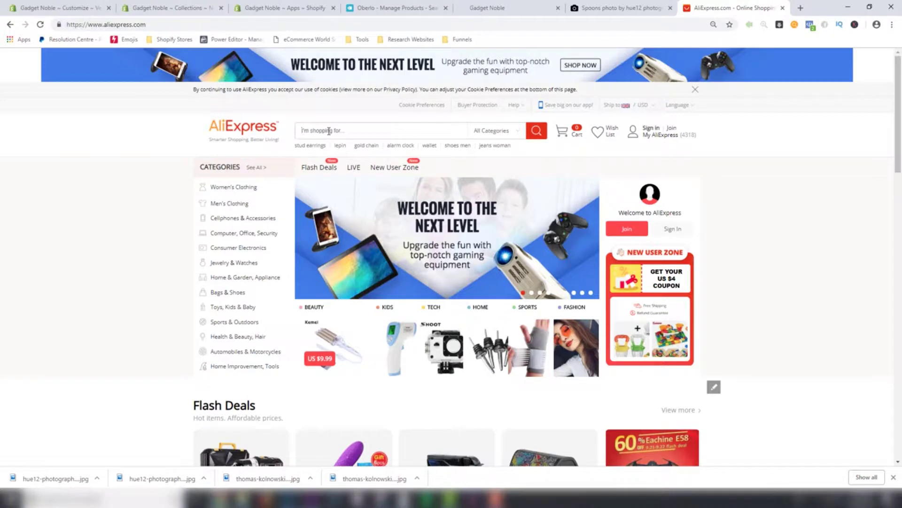
type("mop")
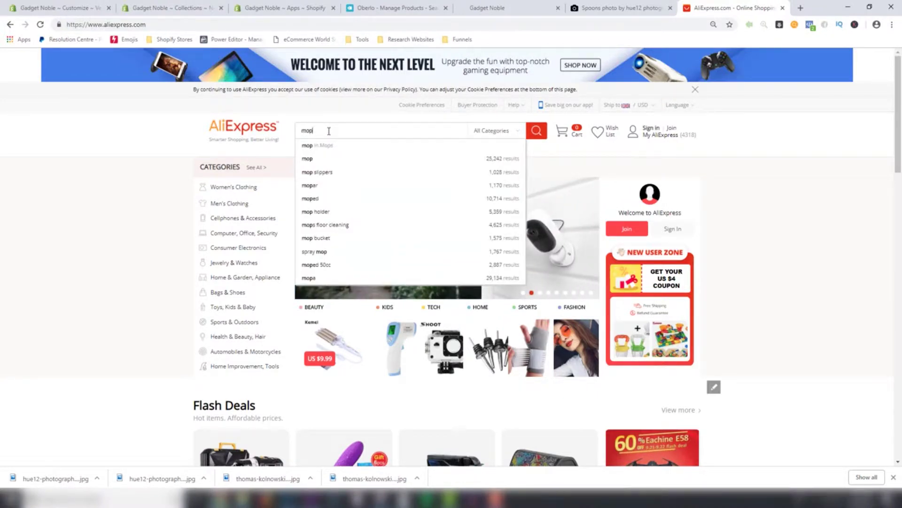
key("Return")
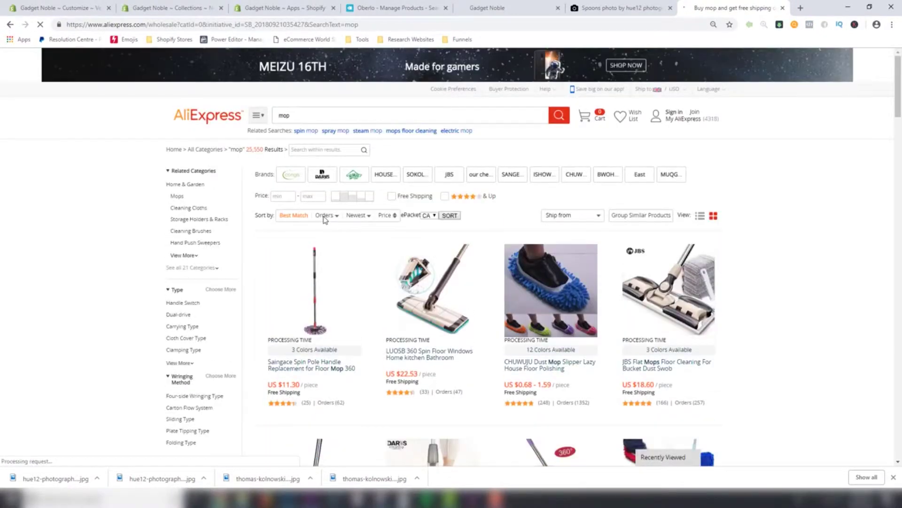
left_click(324, 232)
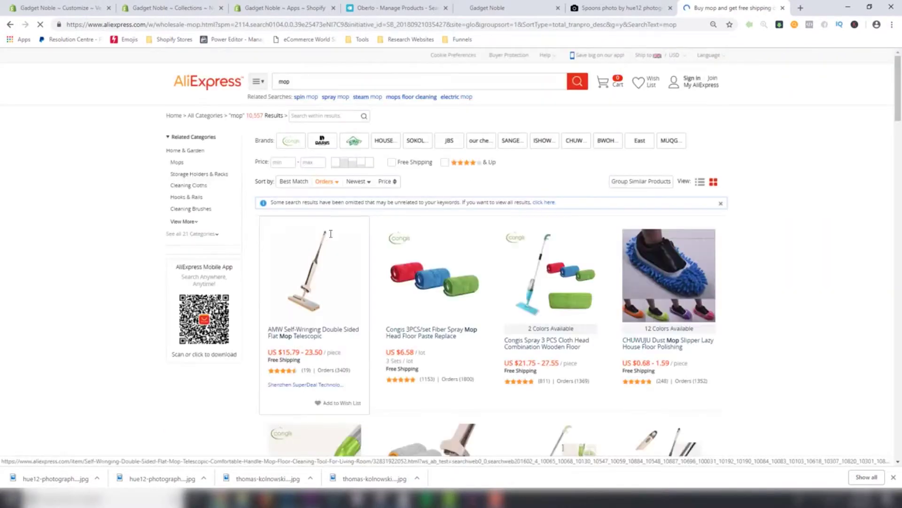
Step: Open the AMW Self-Wringing Double Sided Flat Mop listing, check its shipping options, and copy the page's URL
scroll(423, 221, "down", 1)
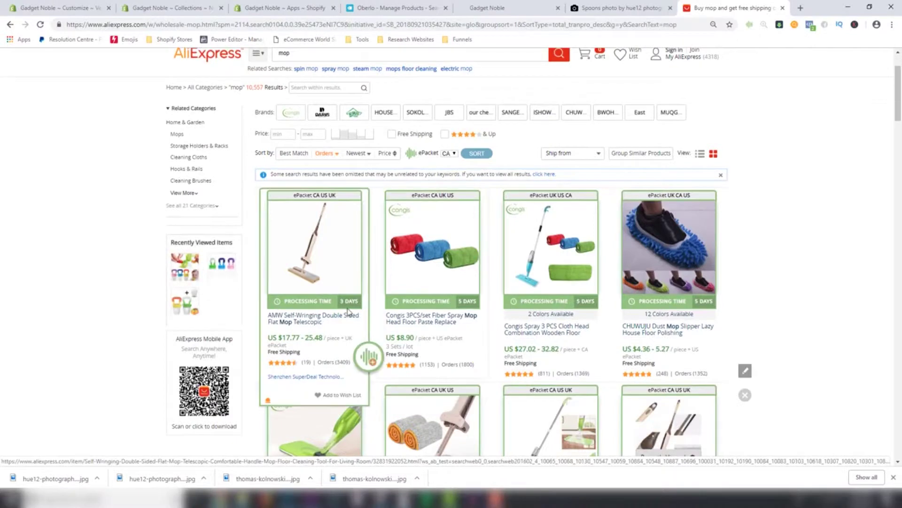
left_click(321, 318)
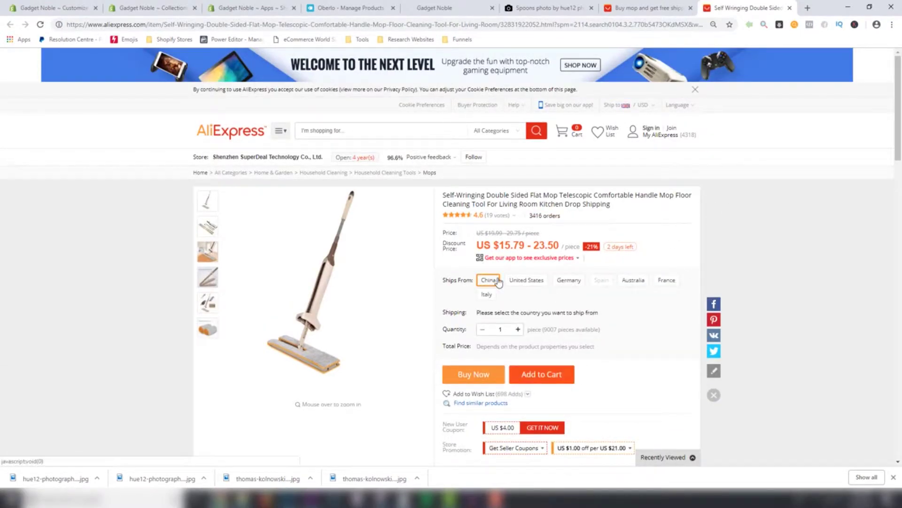
scroll(470, 272, "down", 3)
scroll(348, 239, "up", 2)
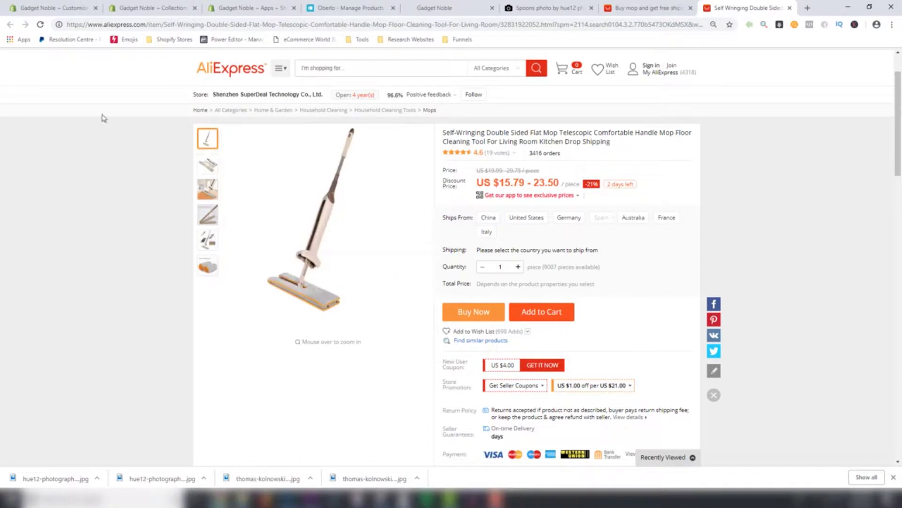
left_click(203, 26)
right_click(203, 24)
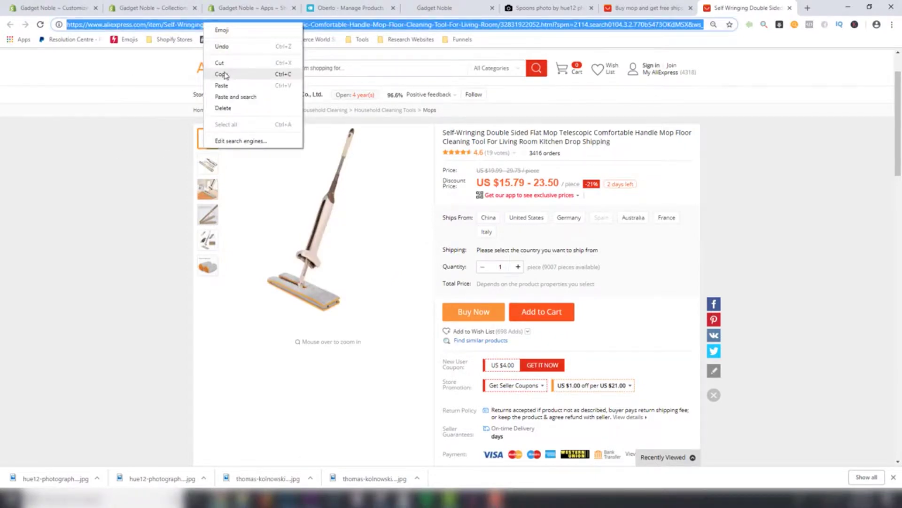
left_click(224, 74)
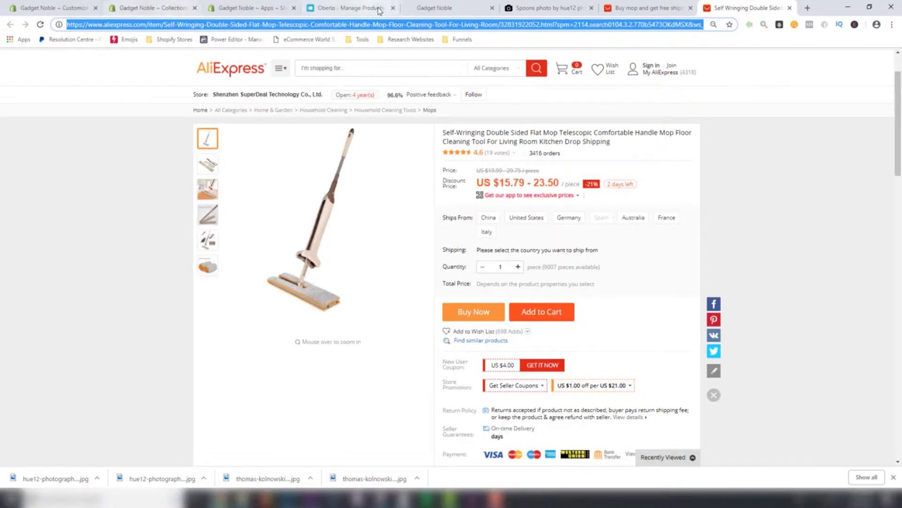
Step: Switch to Oberlo and import the mop by its copied AliExpress product URL
left_click(360, 11)
left_click(655, 141)
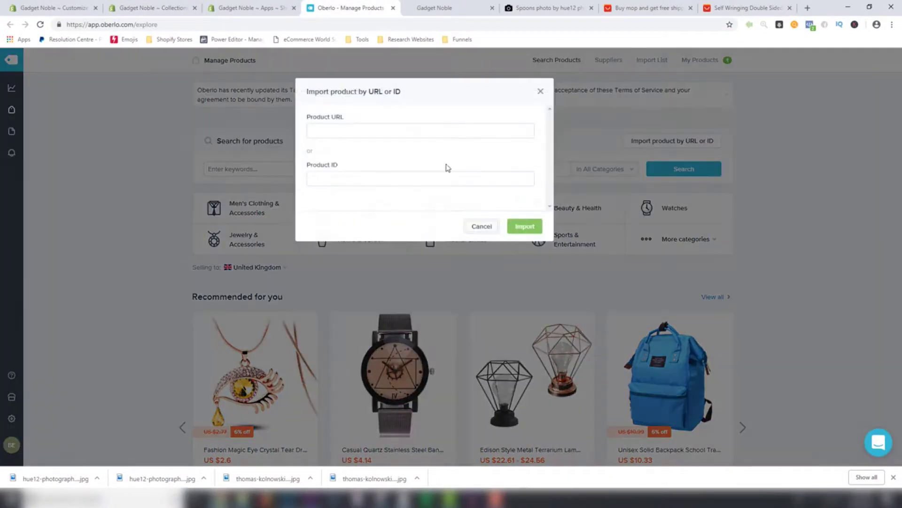
right_click(373, 129)
left_click(394, 201)
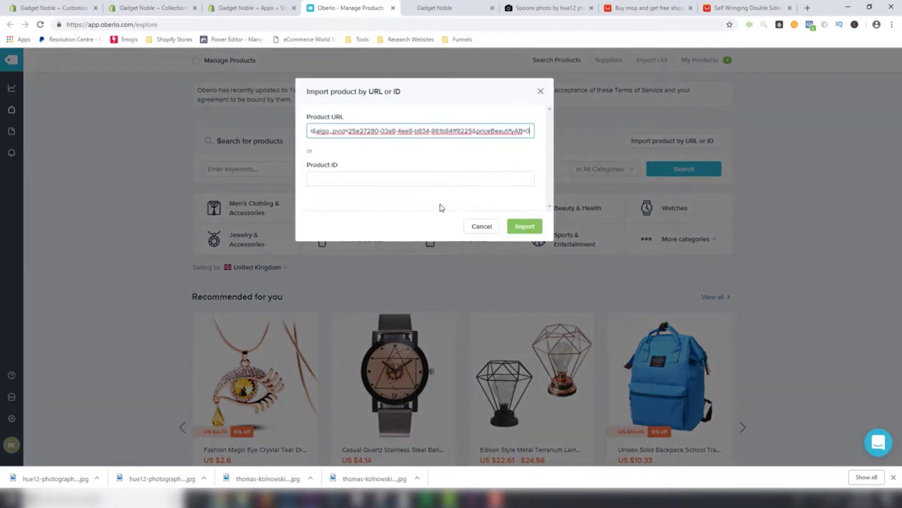
left_click(536, 230)
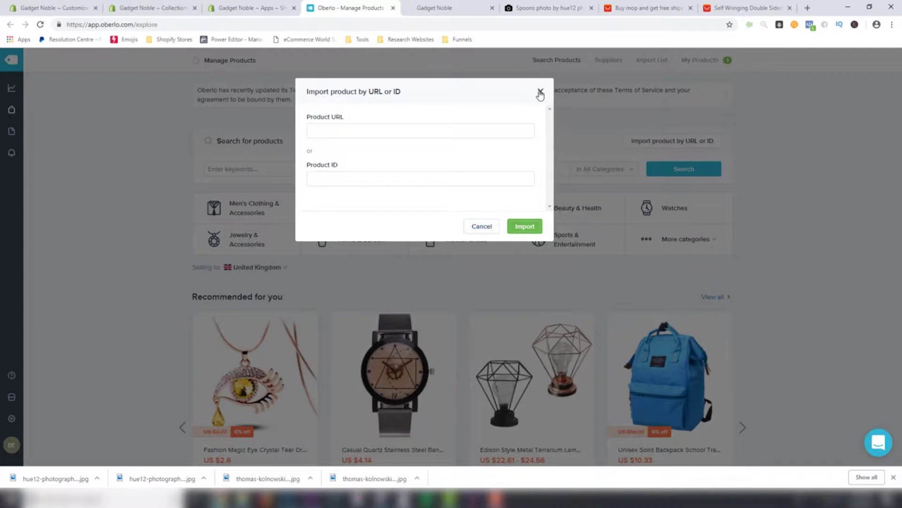
Step: Return to the AliExpress results tab, search for "baby tool" and sort the products by number of orders
left_click(635, 10)
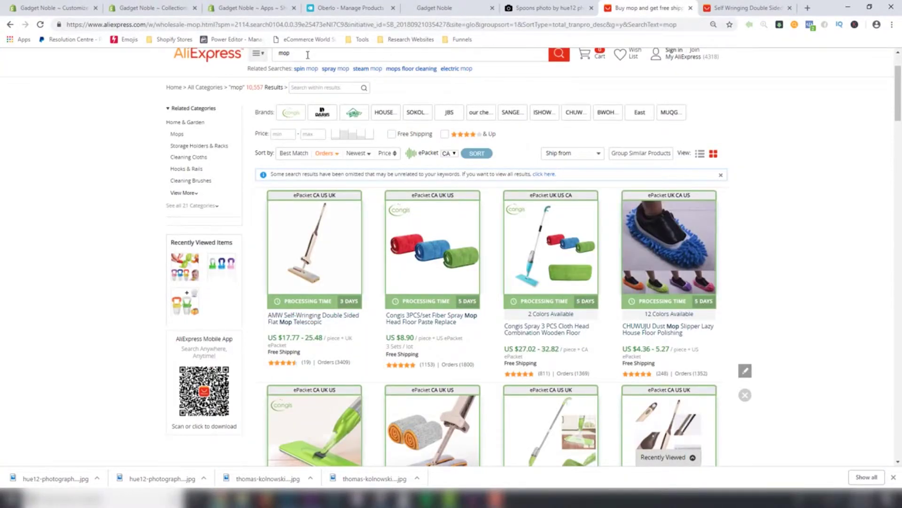
double_click(288, 53)
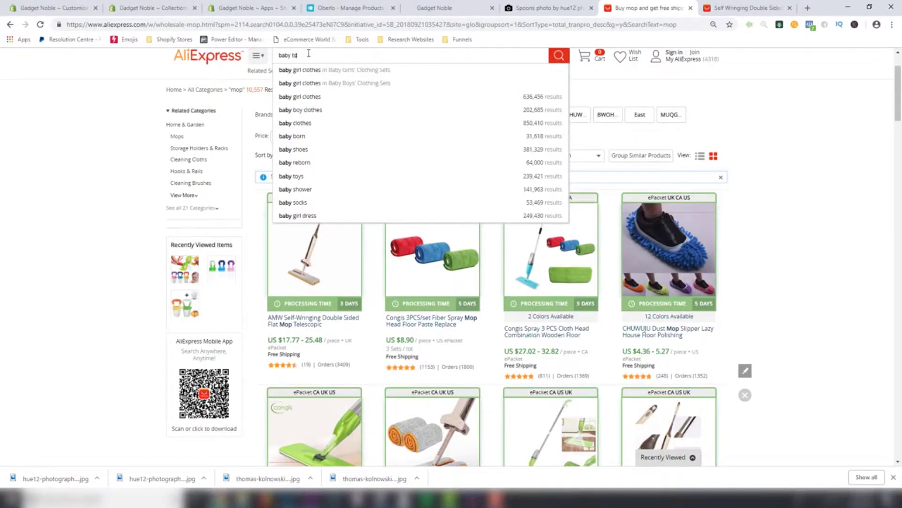
type("y t")
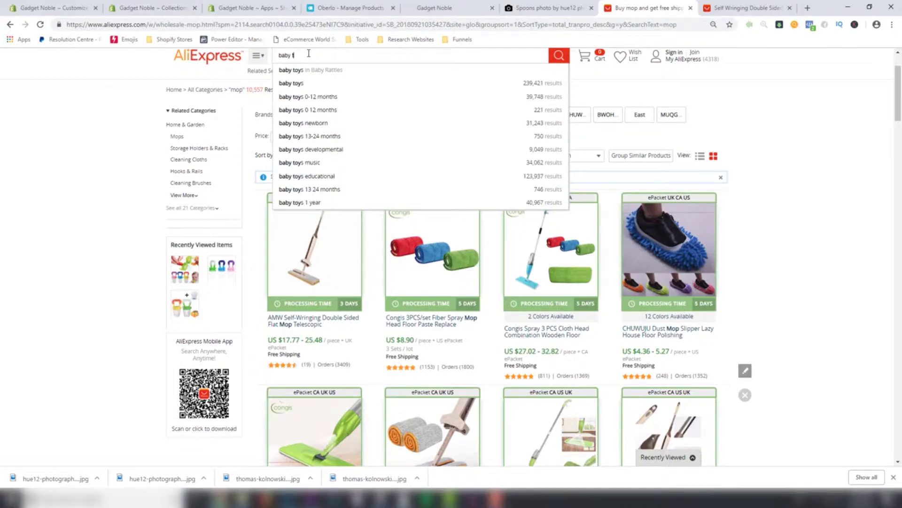
type("ool")
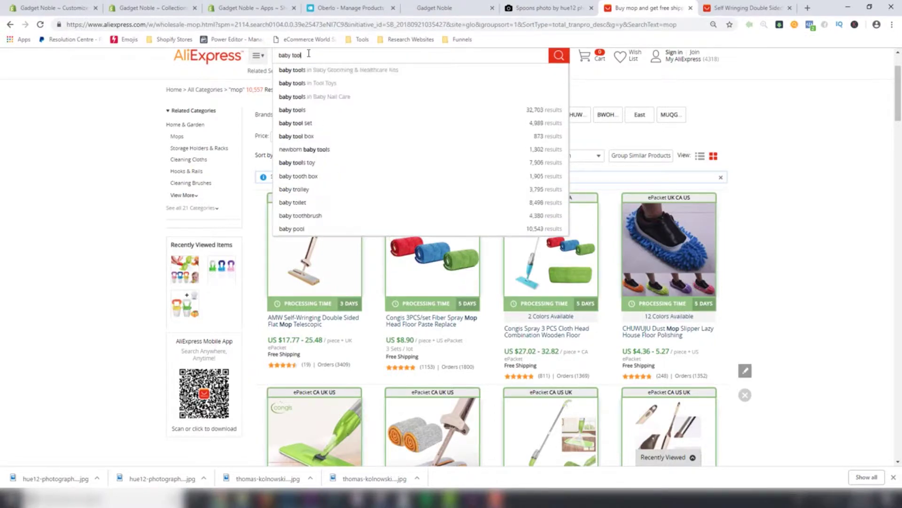
key("Return")
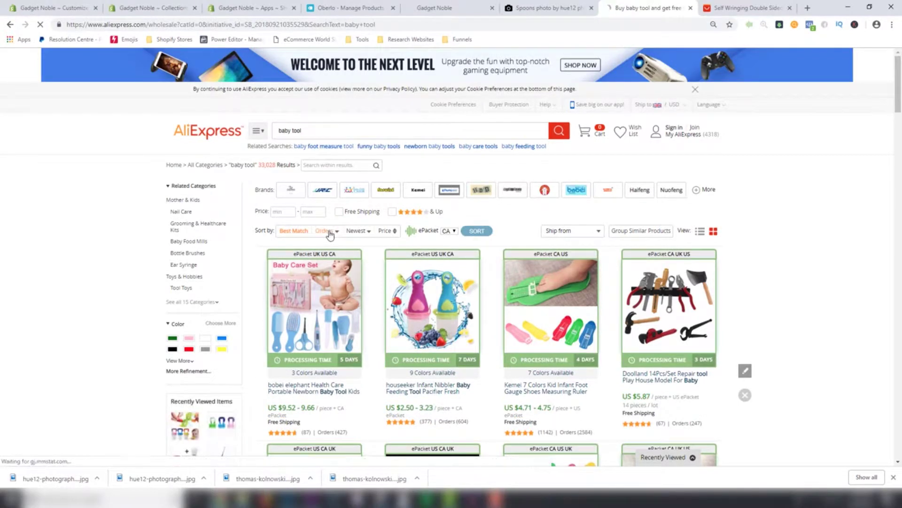
left_click(339, 230)
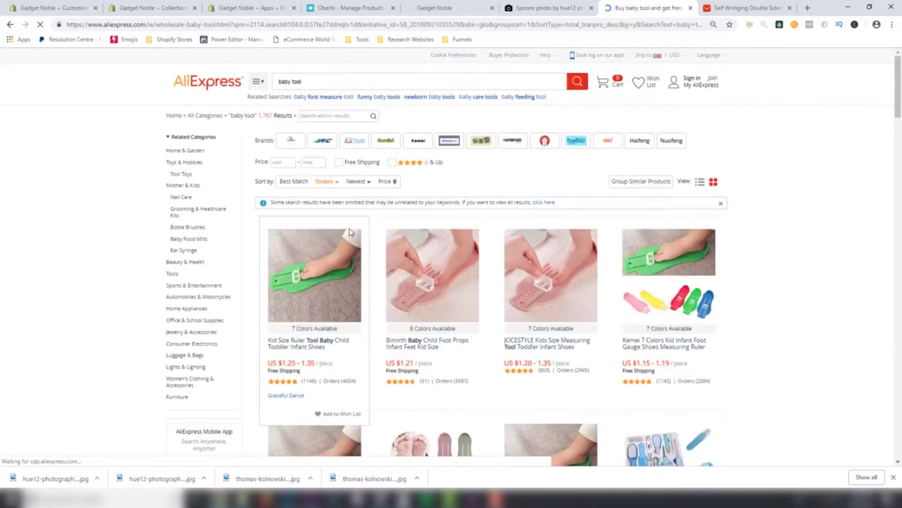
Step: Look through the first page of baby tool results for a product suitable for the store
scroll(349, 228, "down", 2)
scroll(349, 228, "down", 7)
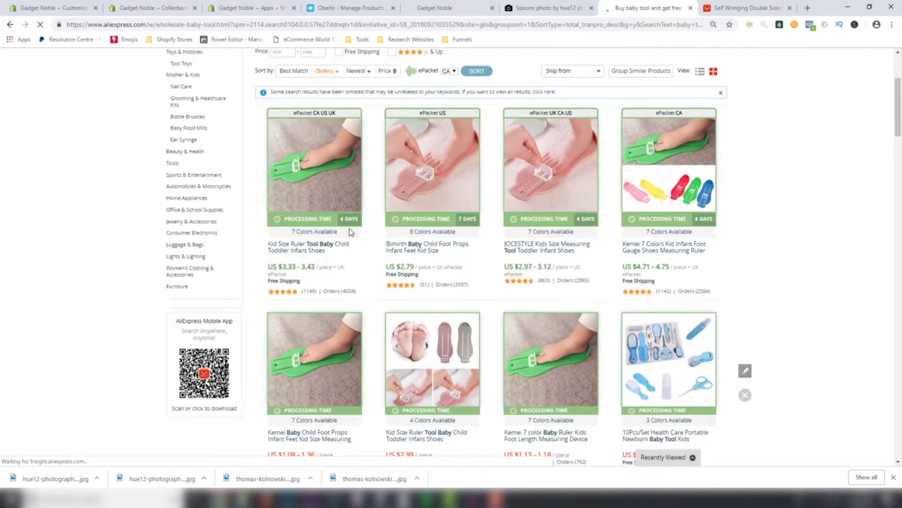
scroll(351, 233, "down", 5)
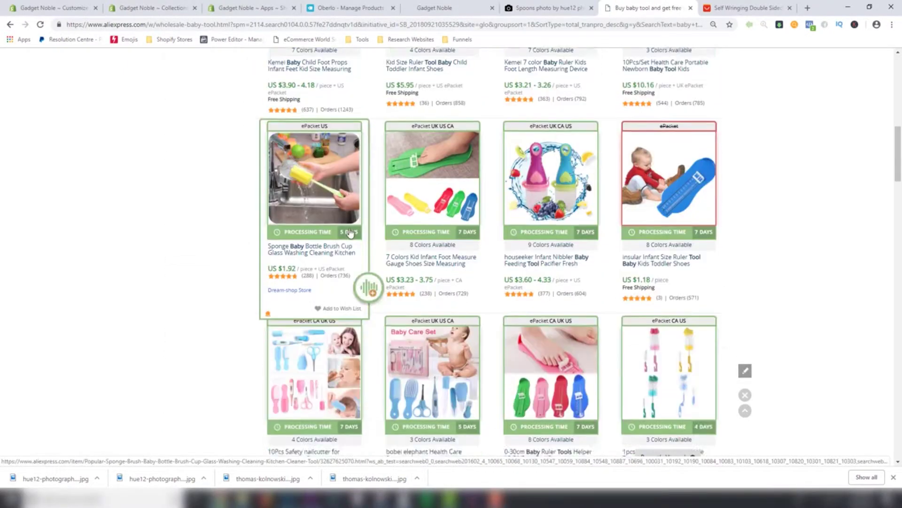
scroll(350, 234, "down", 3)
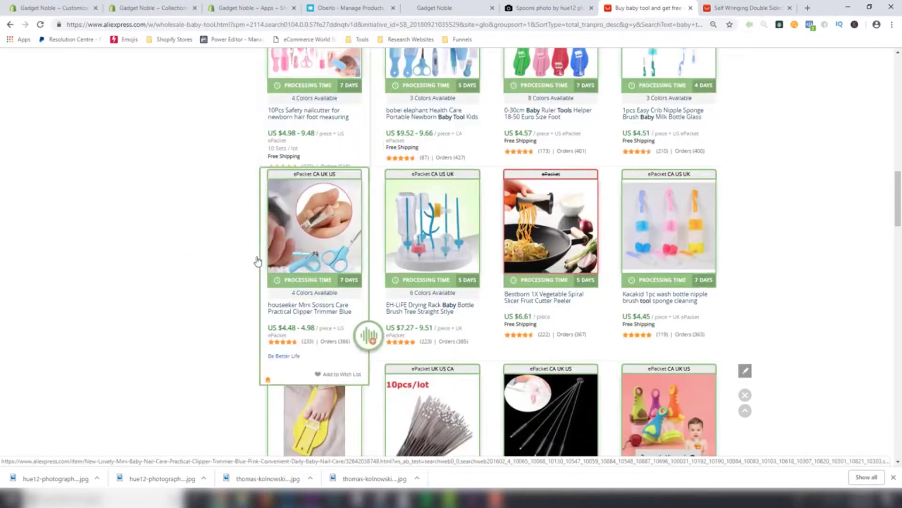
scroll(243, 269, "down", 5)
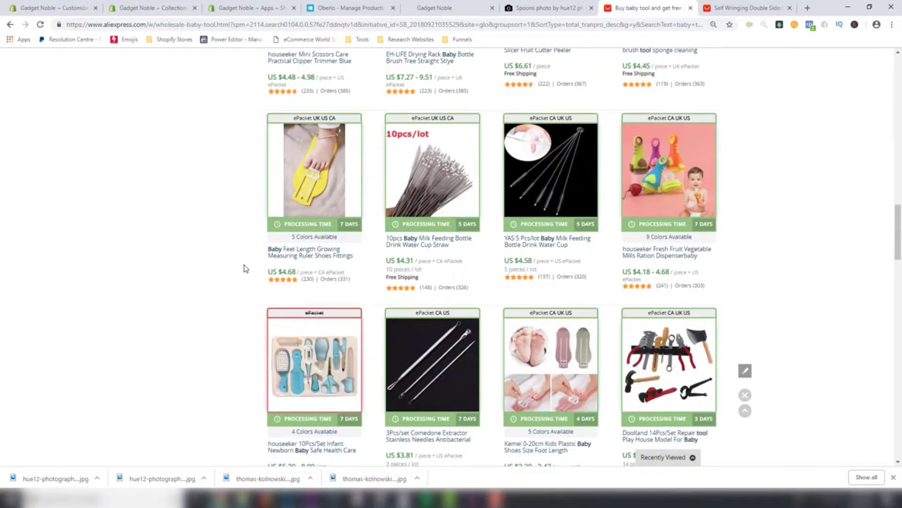
scroll(244, 268, "down", 5)
scroll(244, 268, "down", 4)
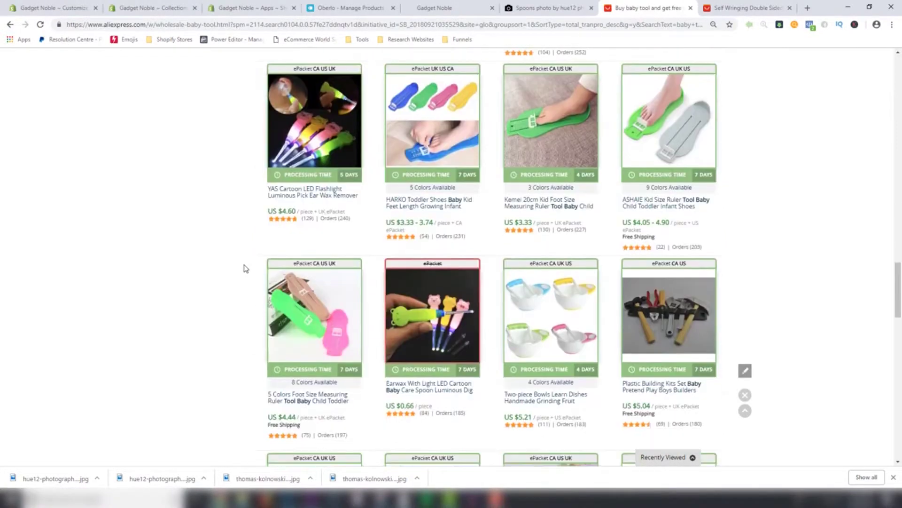
scroll(244, 269, "down", 5)
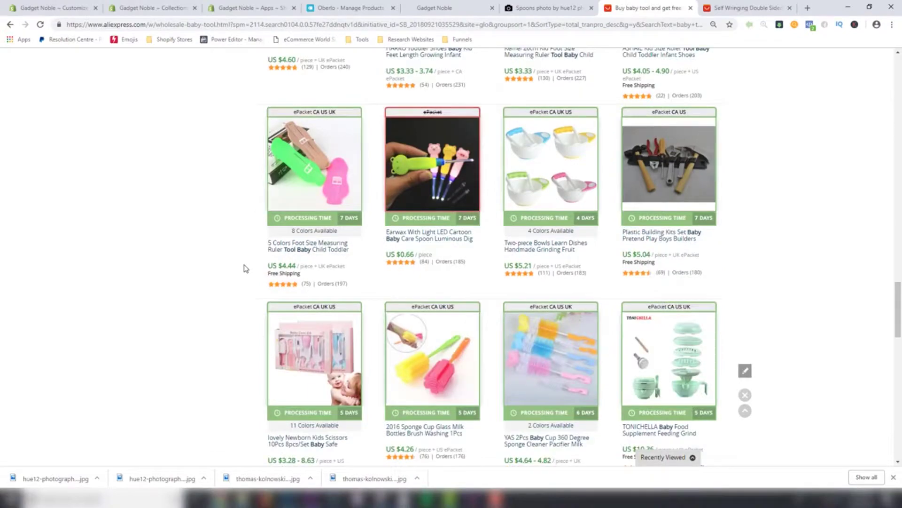
scroll(244, 269, "down", 4)
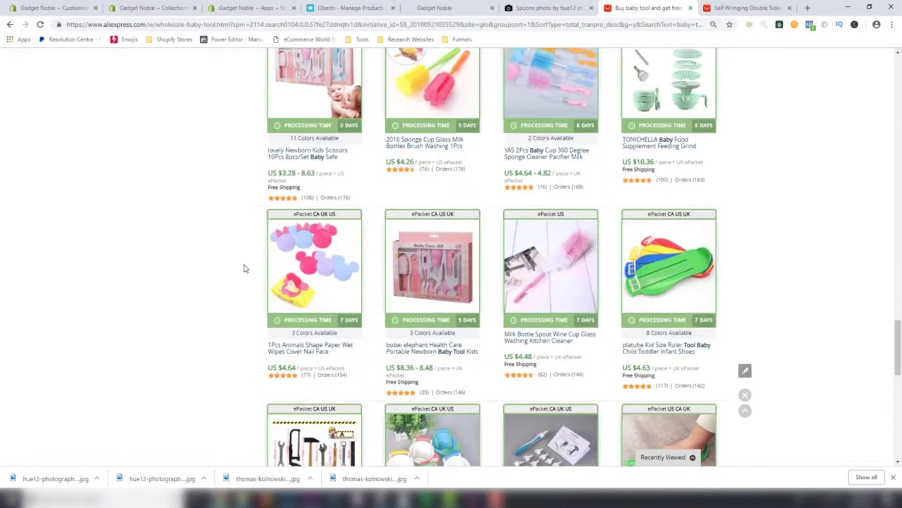
scroll(244, 269, "down", 5)
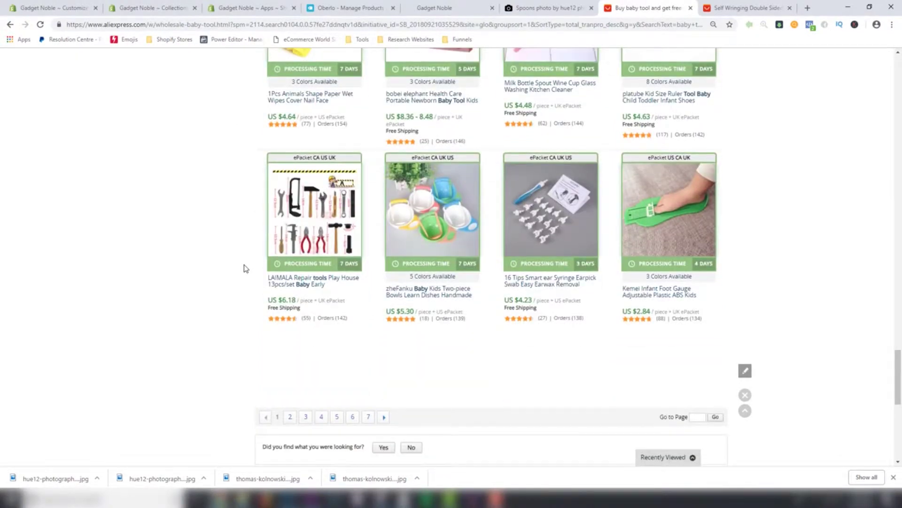
scroll(244, 269, "up", 20)
scroll(244, 269, "up", 12)
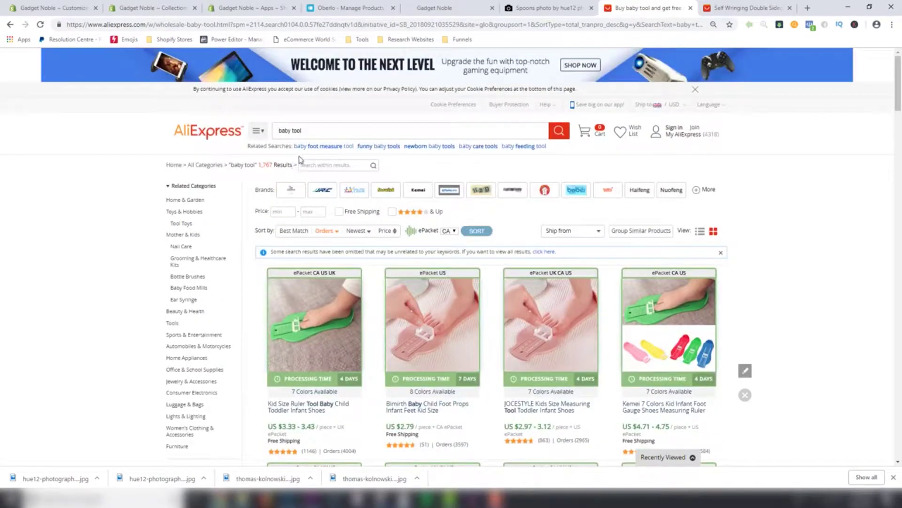
Step: Switch to the related search "baby feeding tool" and sort its products by number of orders
left_click(298, 131)
left_click(585, 164)
left_click(528, 151)
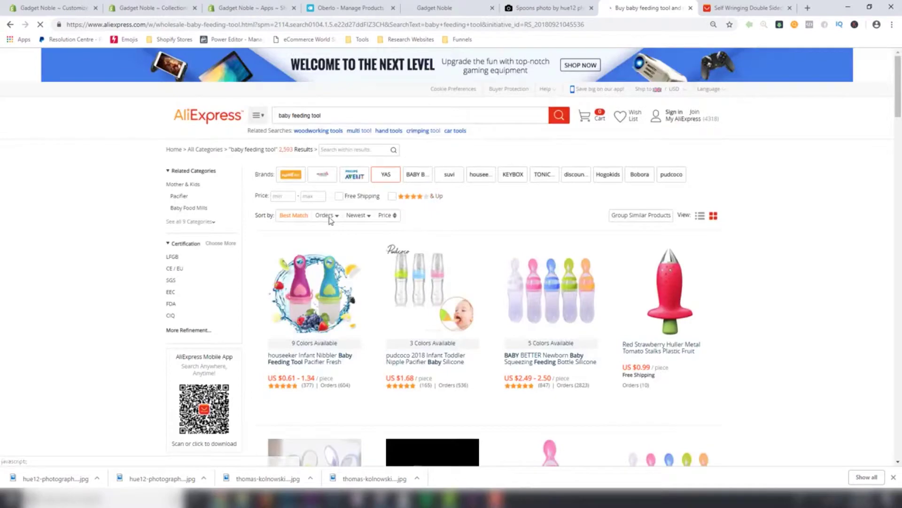
left_click(323, 232)
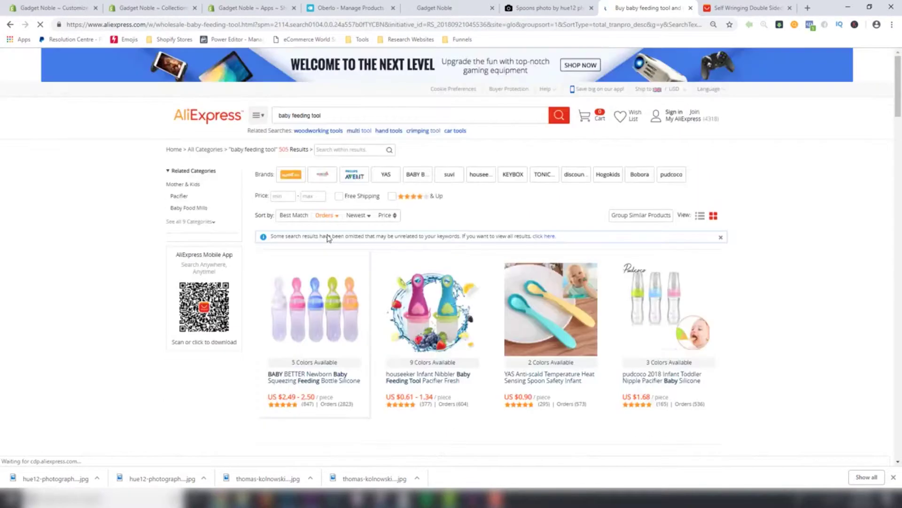
Step: Open the most-ordered BABY BETTER newborn squeezing feeding bottle listing and view its gallery photos
scroll(329, 239, "down", 2)
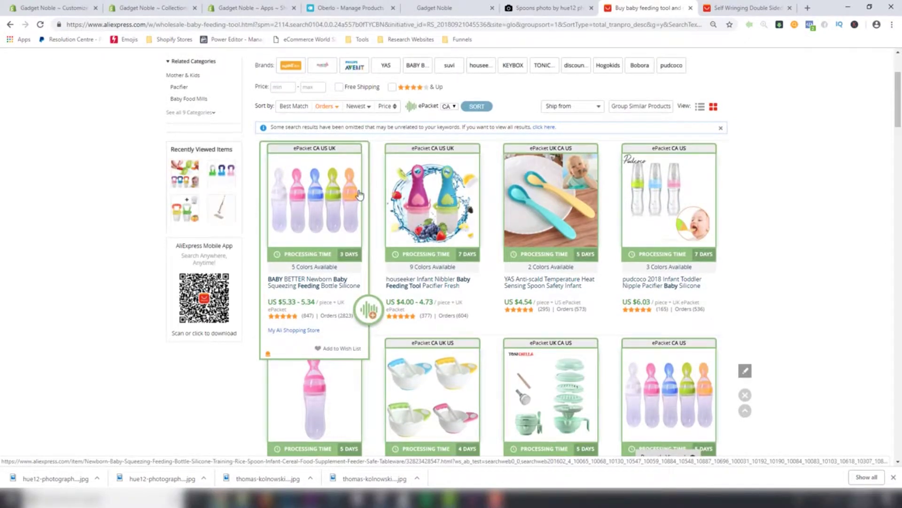
scroll(339, 231, "down", 1)
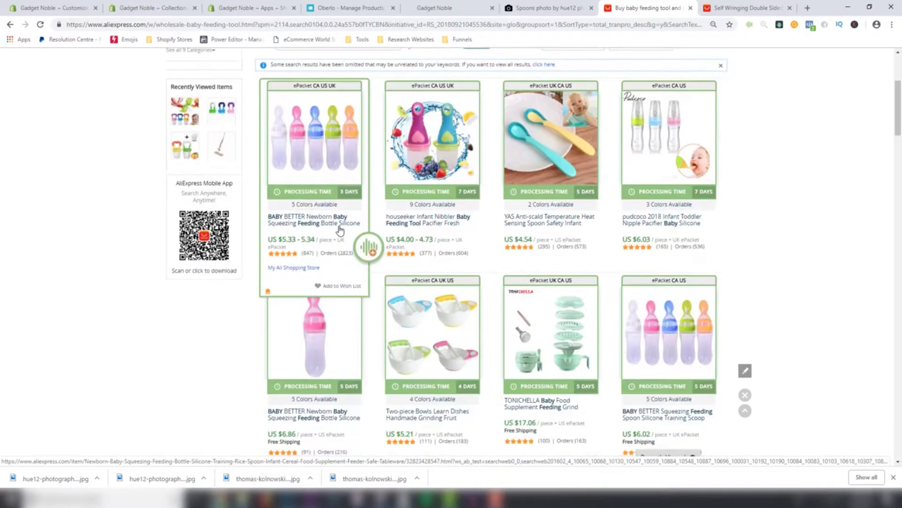
left_click(303, 221)
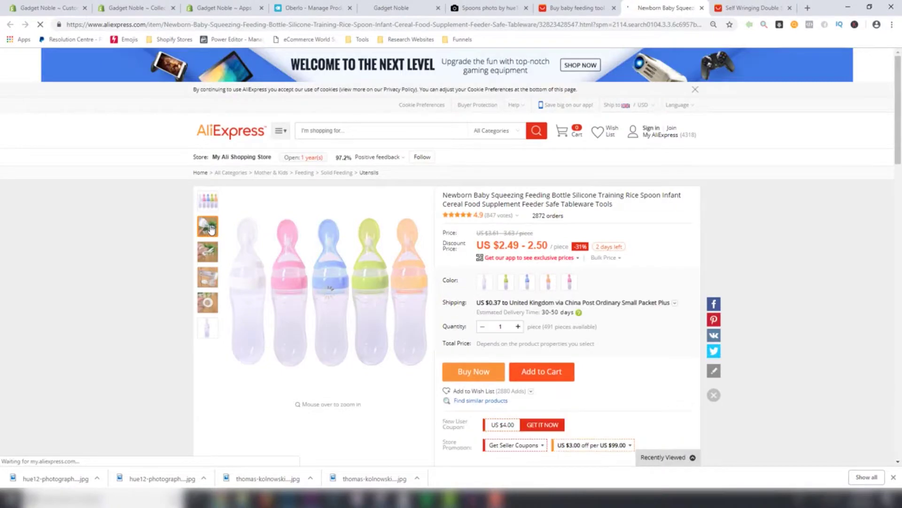
mouse_move(210, 256)
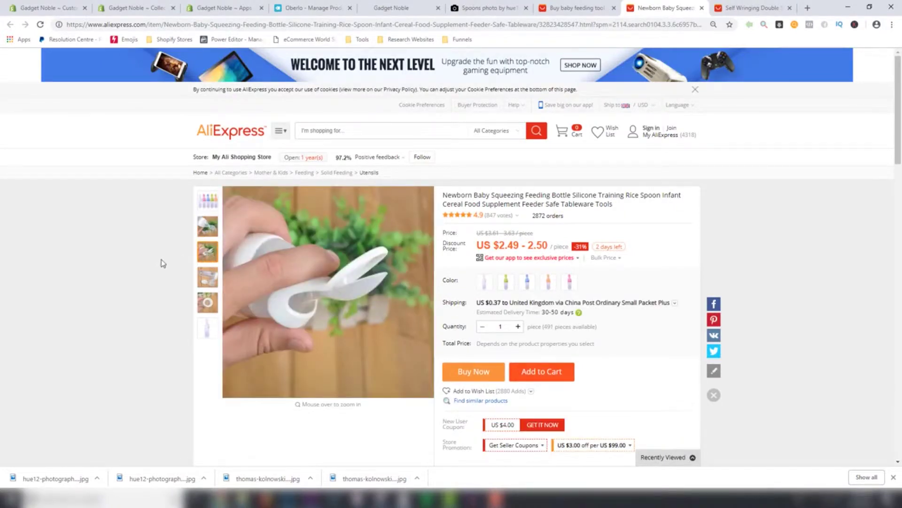
scroll(164, 261, "down", 1)
mouse_move(206, 190)
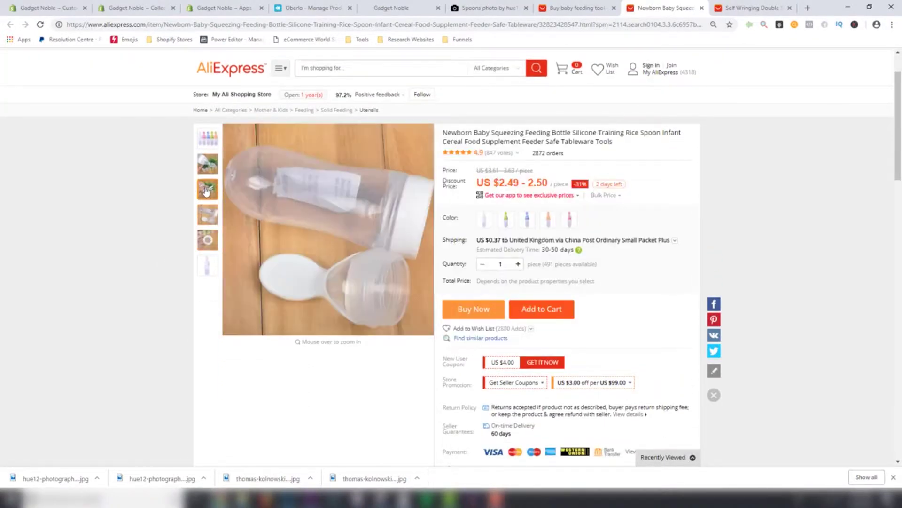
mouse_move(206, 140)
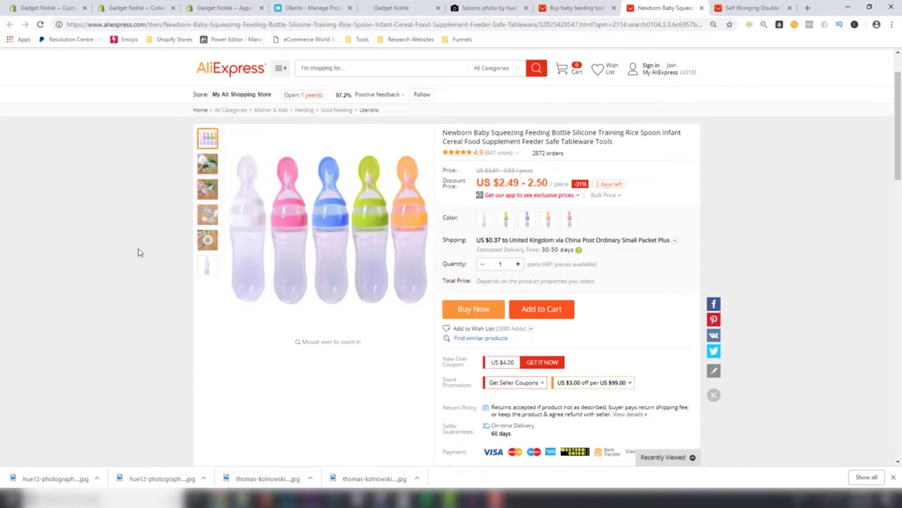
Step: Examine the description and detail pictures of the squeezing feeding bottle
scroll(141, 249, "down", 1)
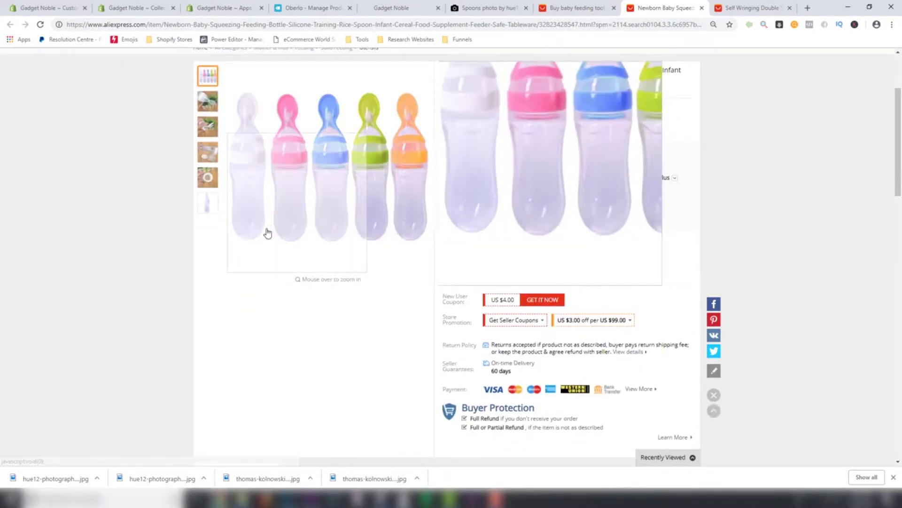
scroll(145, 191, "down", 15)
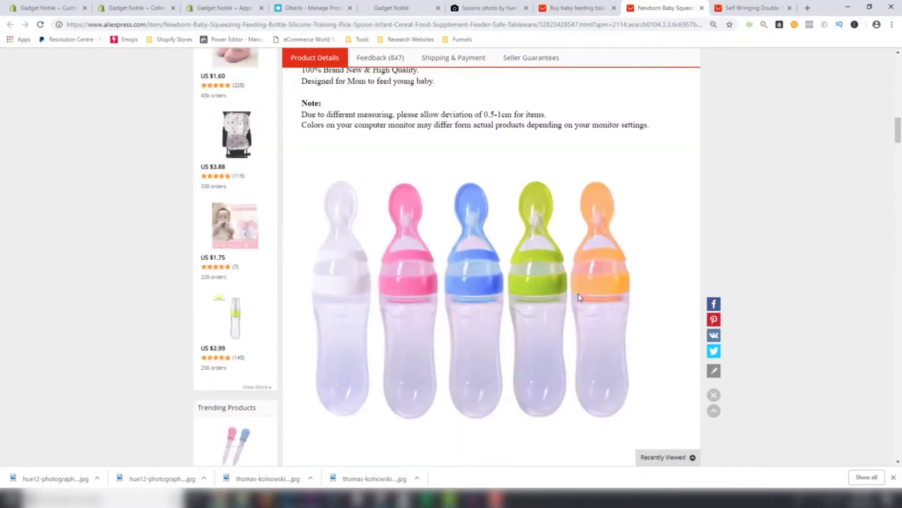
scroll(577, 298, "down", 10)
scroll(576, 305, "down", 5)
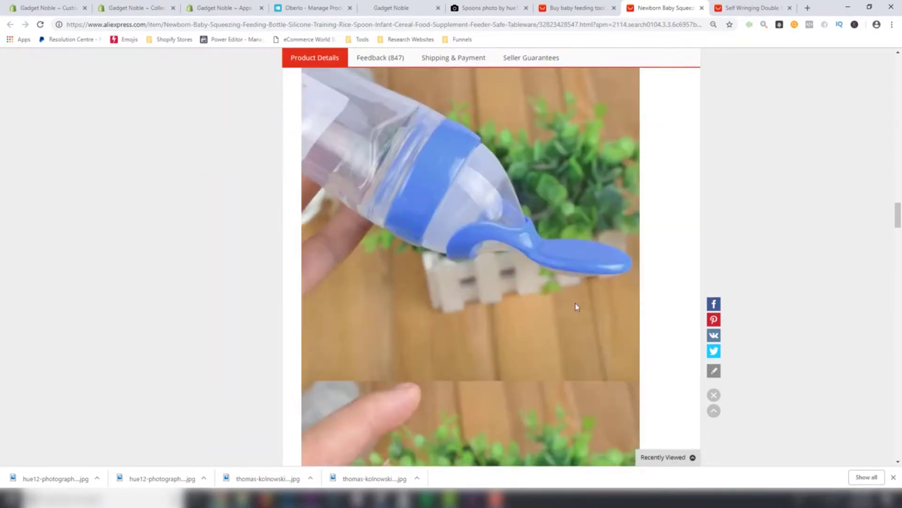
scroll(578, 304, "up", 12)
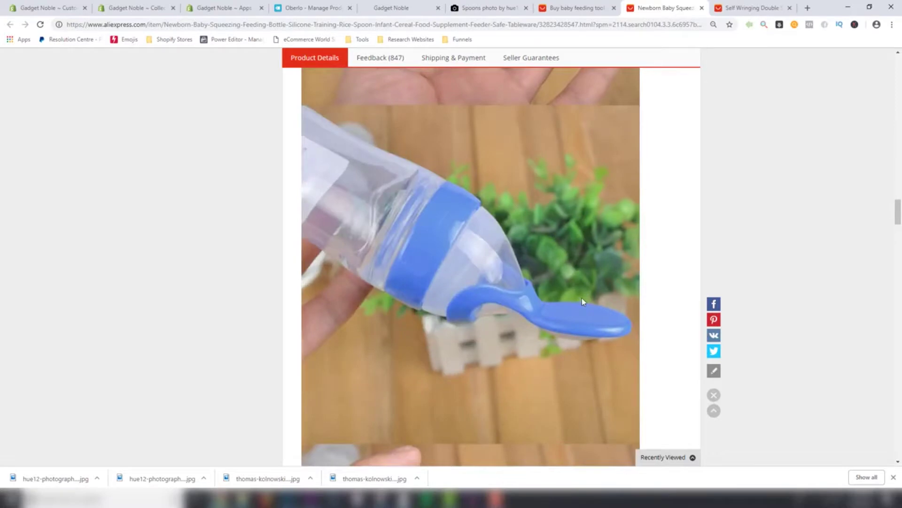
Step: Copy the squeezing feeding bottle's AliExpress link and import the product by its URL in Oberlo
scroll(583, 297, "up", 15)
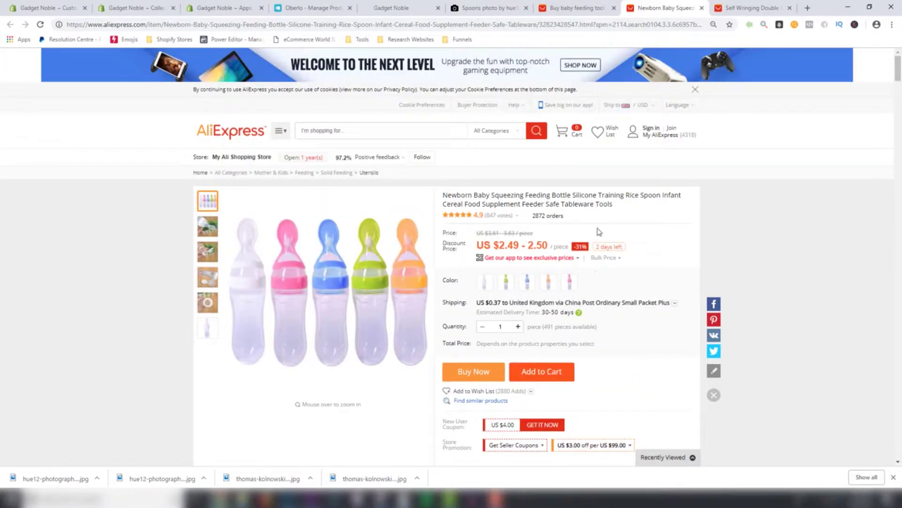
right_click(336, 28)
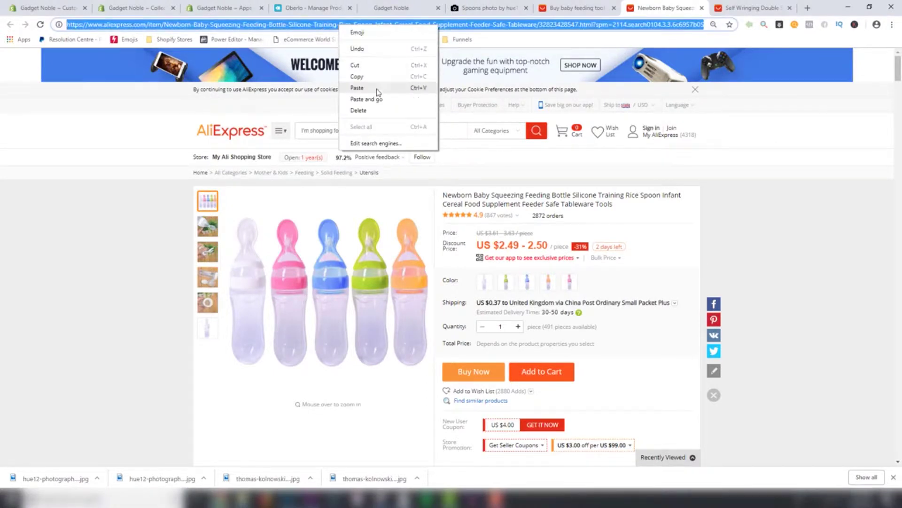
left_click(368, 76)
left_click(495, 8)
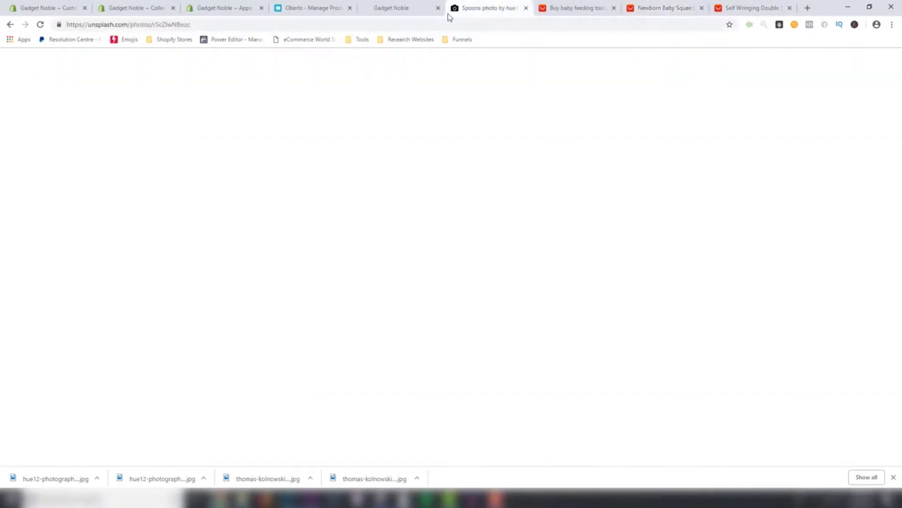
left_click(326, 12)
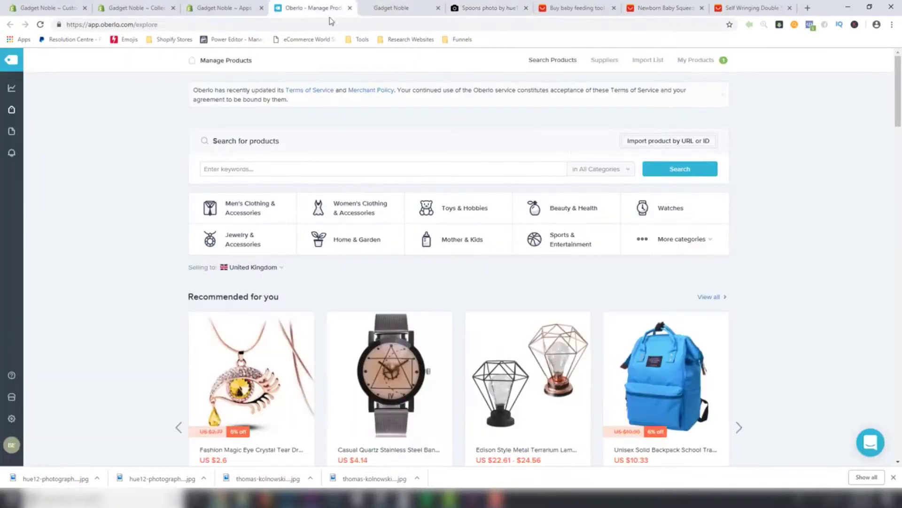
left_click(663, 141)
left_click(454, 130)
key("ctrl+v")
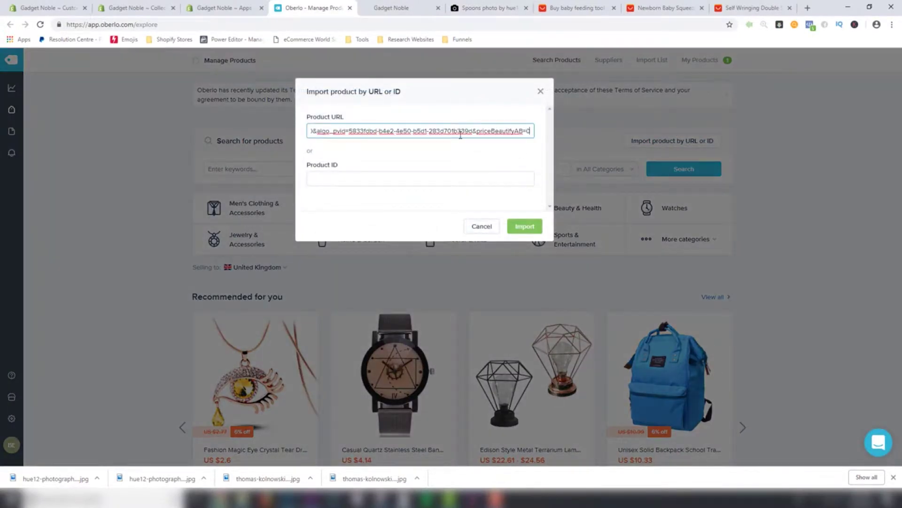
left_click(525, 230)
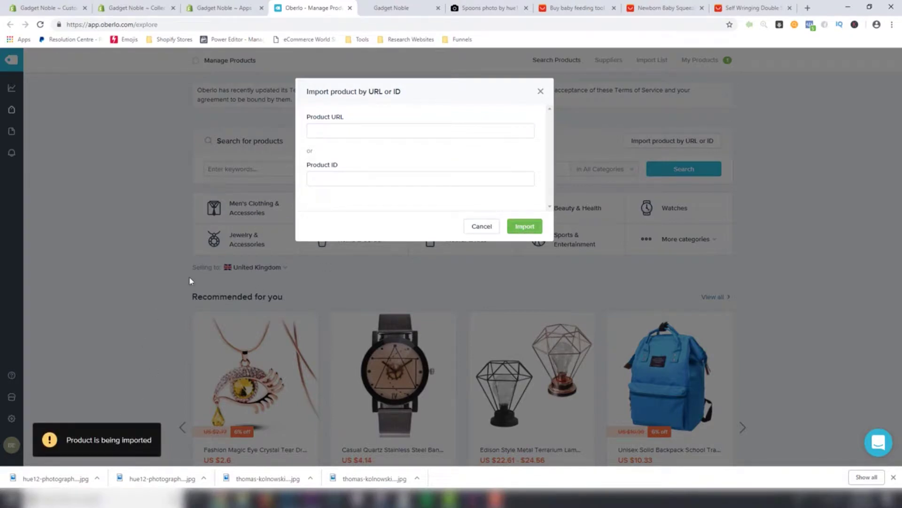
left_click(485, 230)
Step: Open the Import List and look over the feeding bottle and flat mop entries waiting there
mouse_move(12, 119)
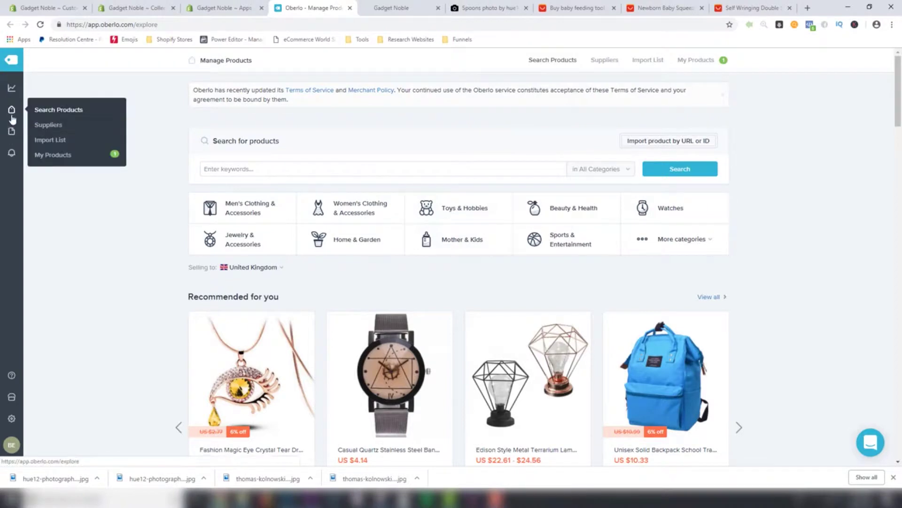
left_click(58, 142)
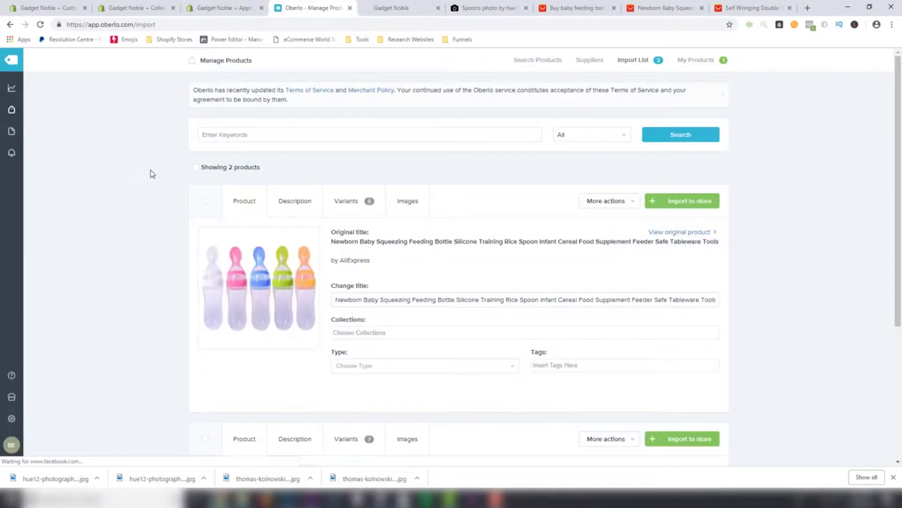
scroll(179, 246, "down", 5)
scroll(195, 288, "up", 4)
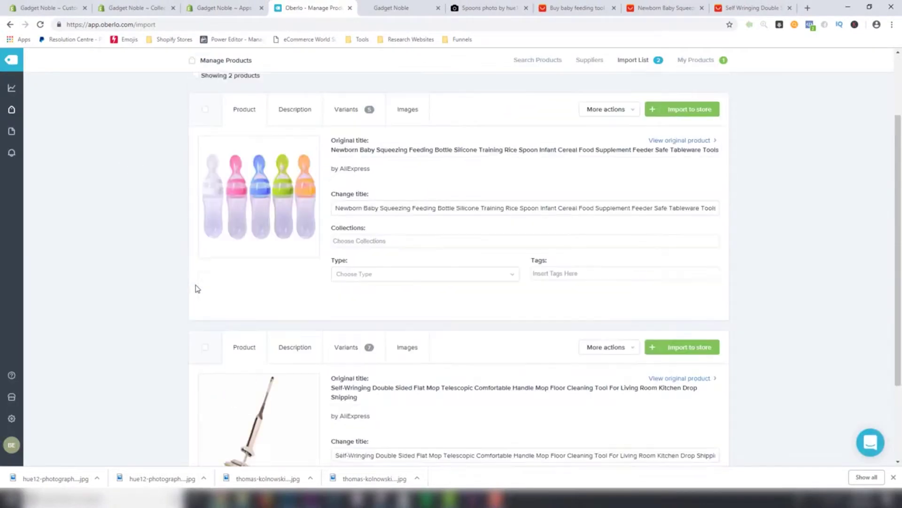
scroll(195, 288, "down", 4)
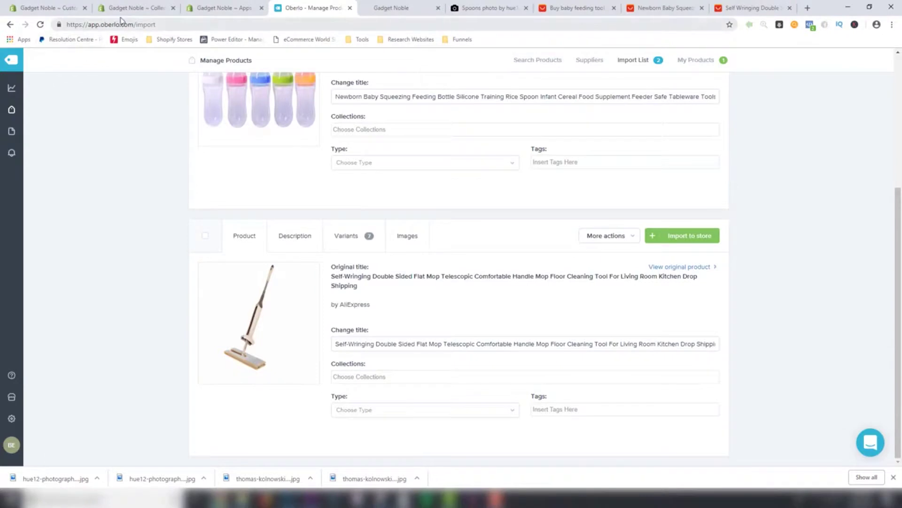
Step: Create and save a manual collection titled "Kids & Babies" in the Shopify admin
left_click(63, 11)
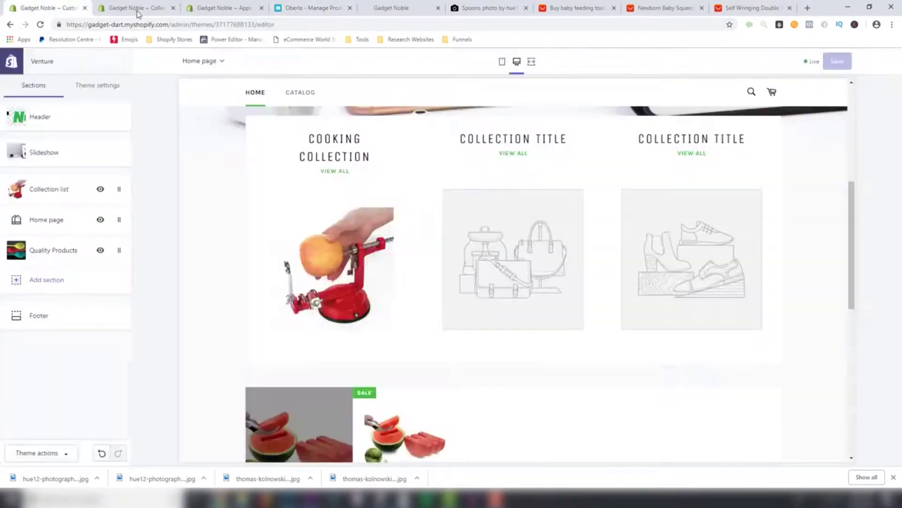
left_click(137, 10)
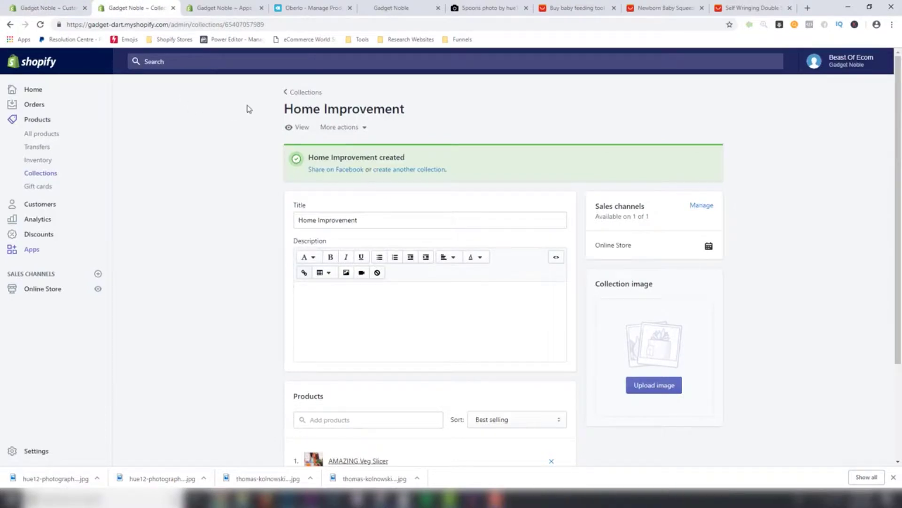
left_click(303, 93)
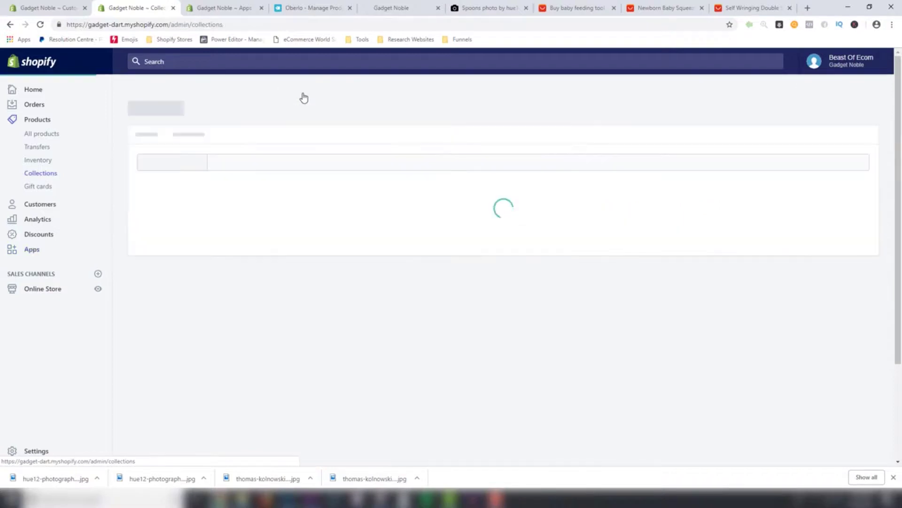
left_click(853, 114)
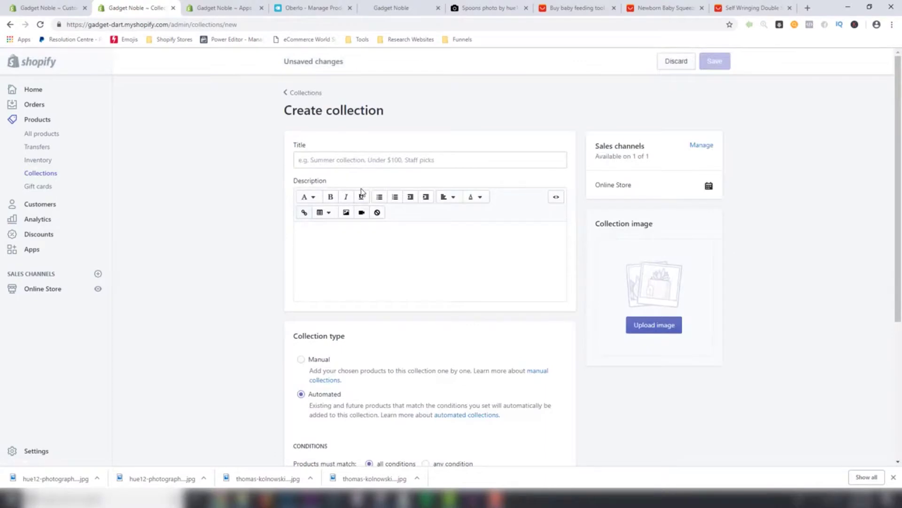
left_click(360, 160)
type("Kids & Babies")
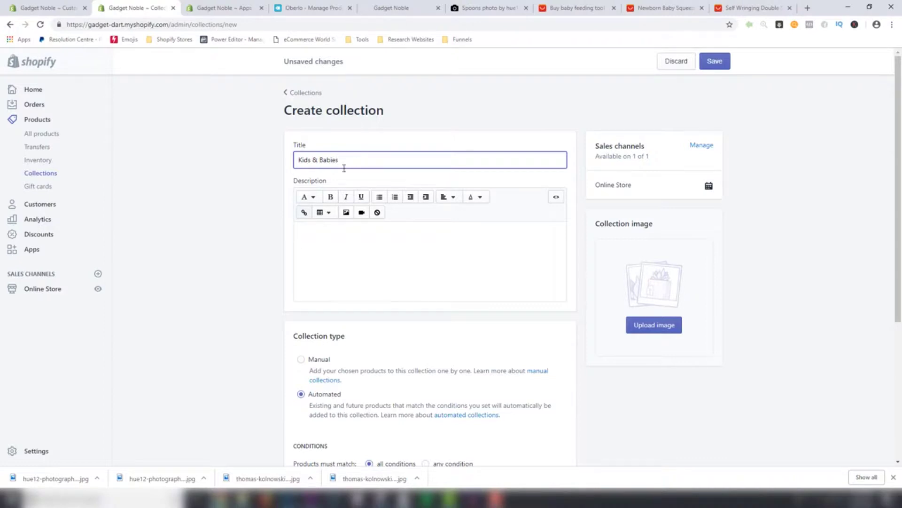
left_click(535, 108)
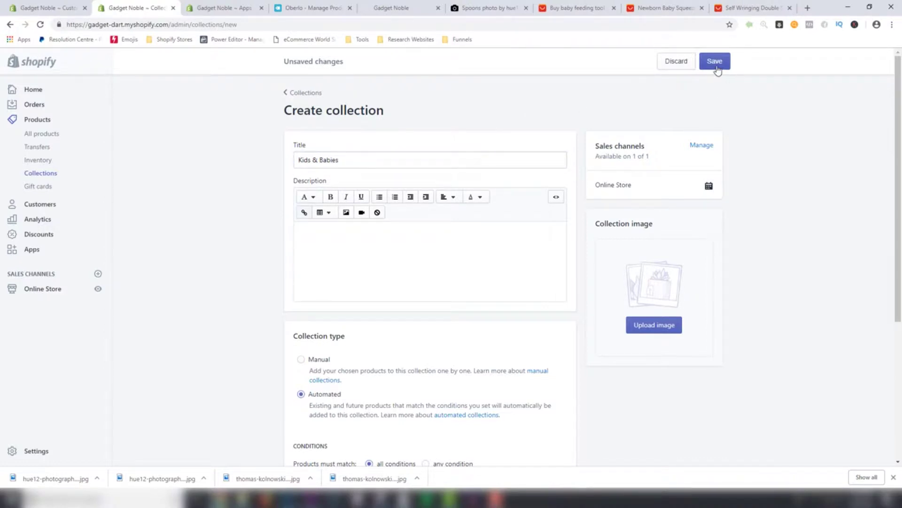
left_click(301, 359)
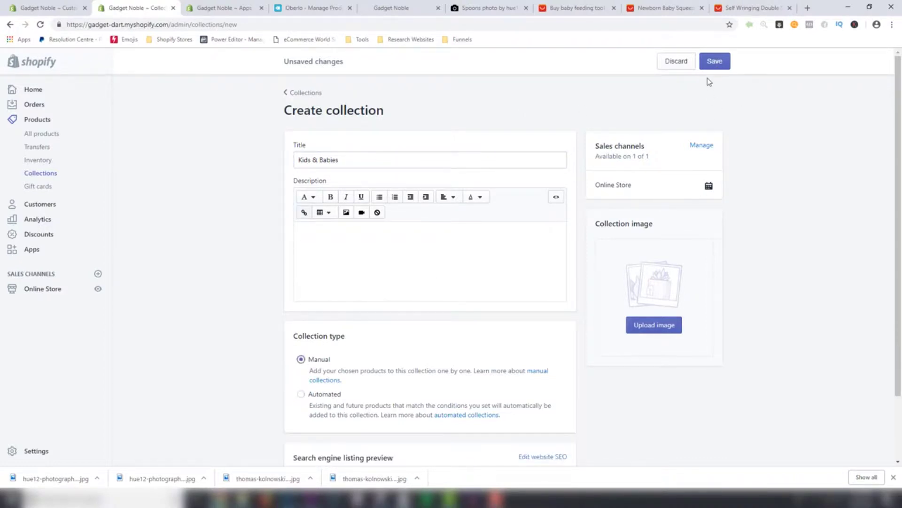
left_click(712, 64)
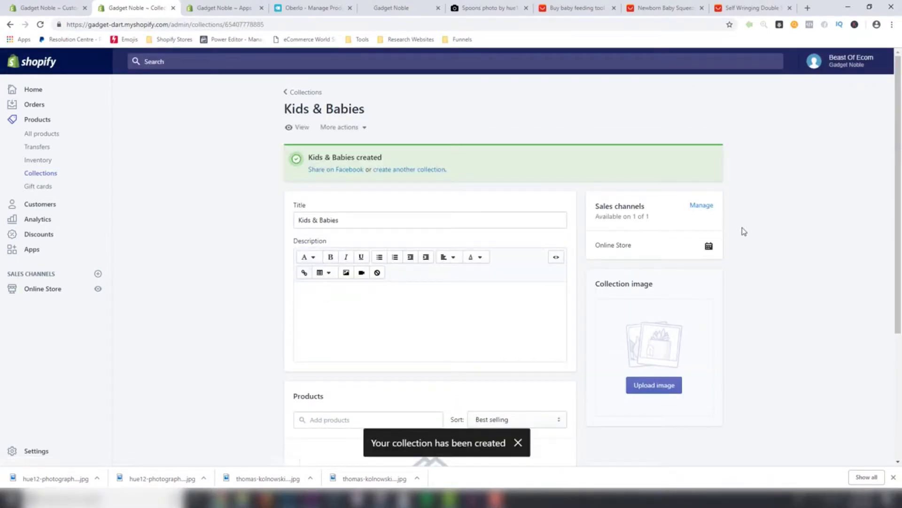
Step: Check the product section of the Kids & Babies collection, then return to the collections overview
scroll(744, 231, "down", 4)
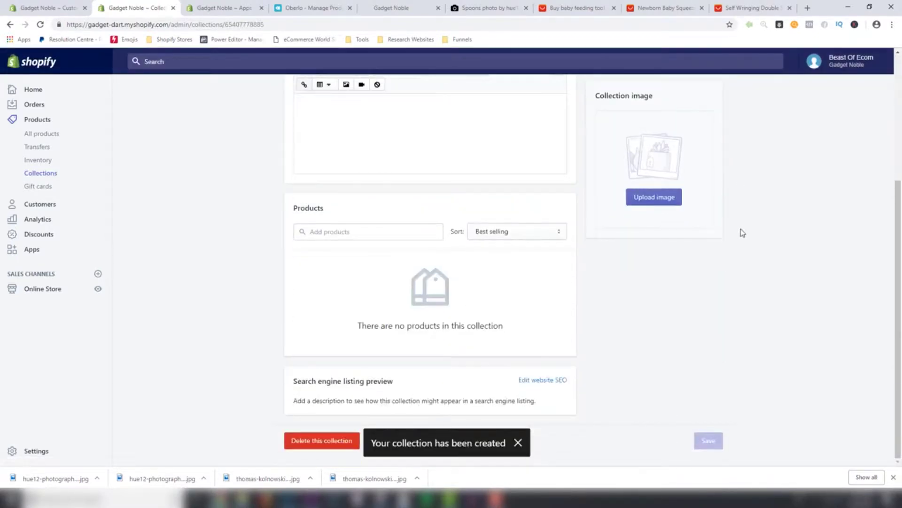
left_click(379, 231)
left_click(383, 311)
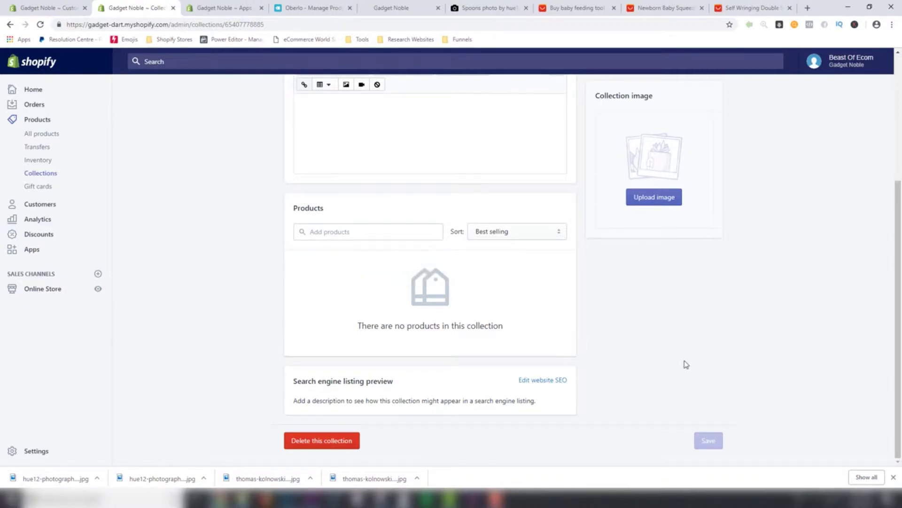
scroll(686, 364, "up", 4)
left_click(306, 92)
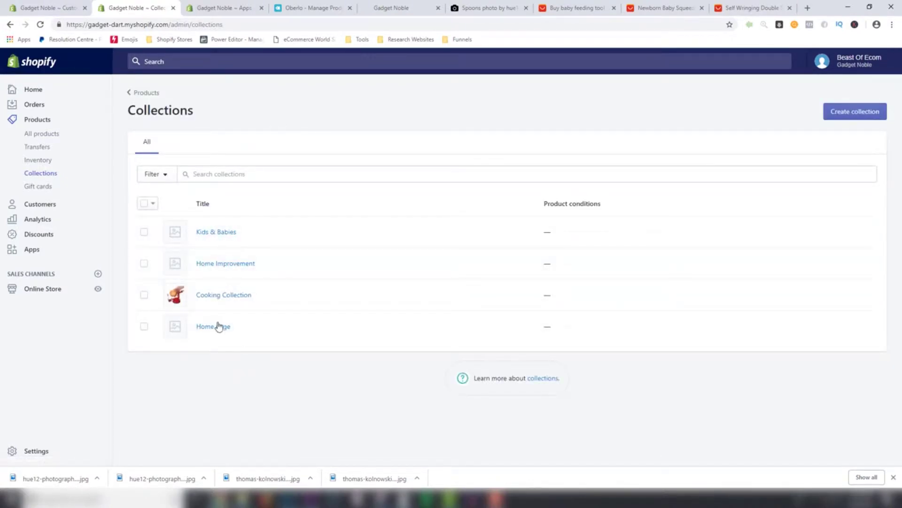
Step: Review the Cooking Collection's products and image and go back to the collections overview
left_click(215, 296)
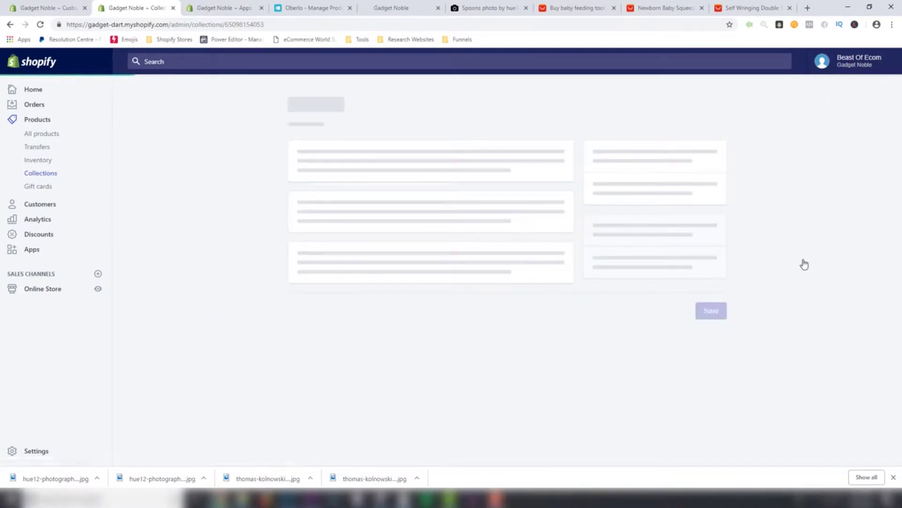
scroll(594, 306, "down", 3)
scroll(677, 306, "up", 3)
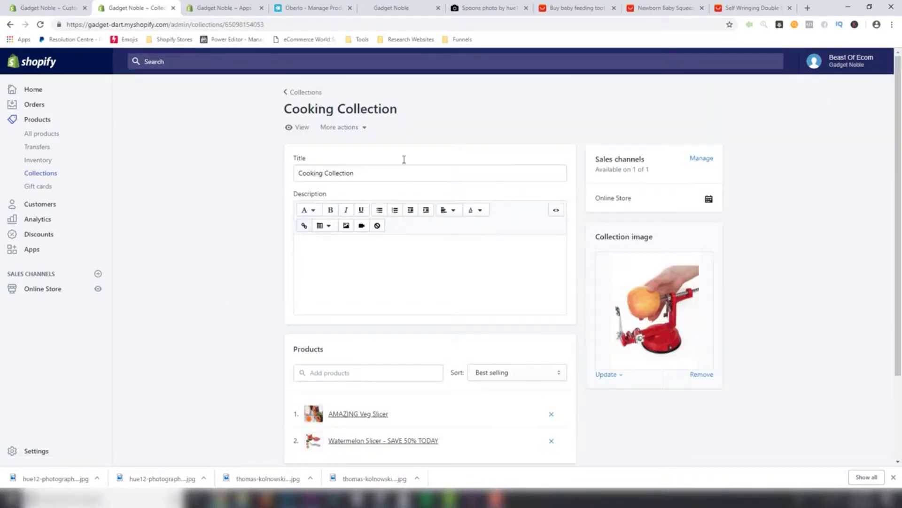
left_click(302, 94)
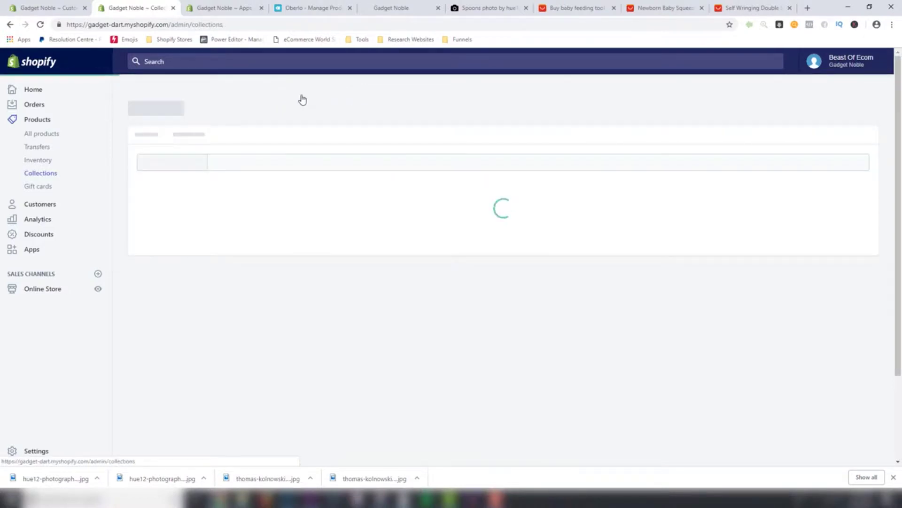
Step: Return to the Oberlo import list and retitle the flat mop "Super Mop Pro - SAVE 50% Today"
left_click(233, 8)
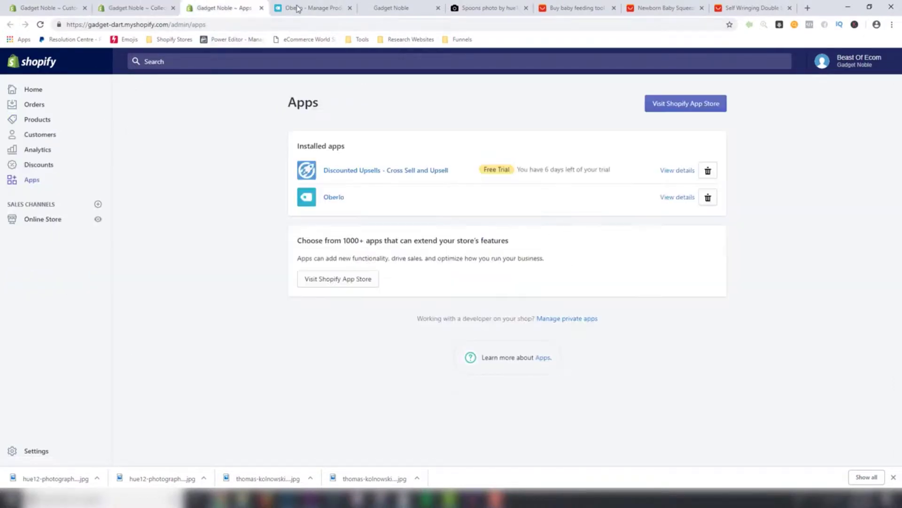
left_click(311, 8)
scroll(155, 252, "down", 4)
left_click(353, 347)
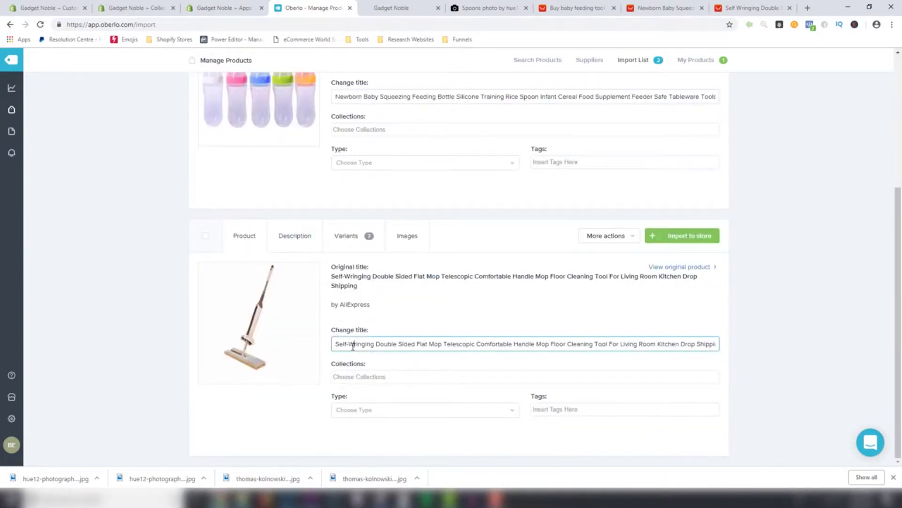
key("ctrl+a")
key("BackSpace")
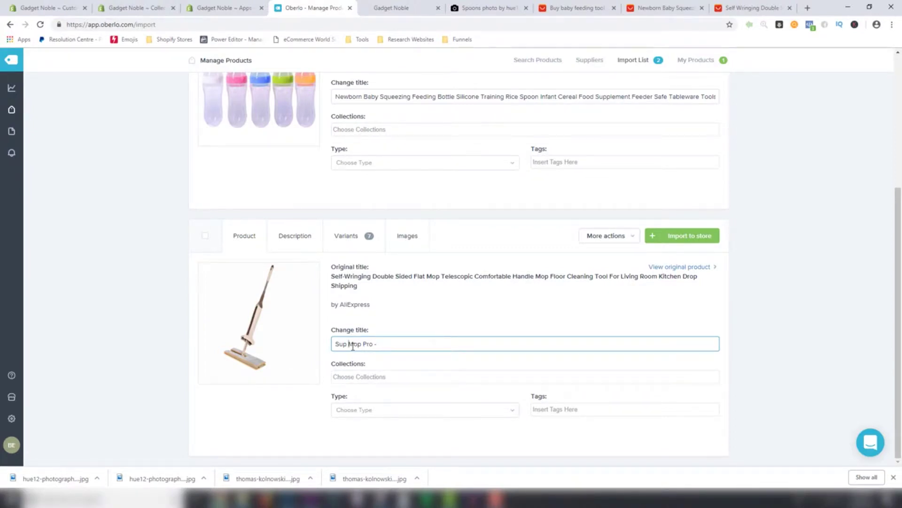
type("er")
Step: Assign the mop product to the Home Improvement collection
left_click(369, 378)
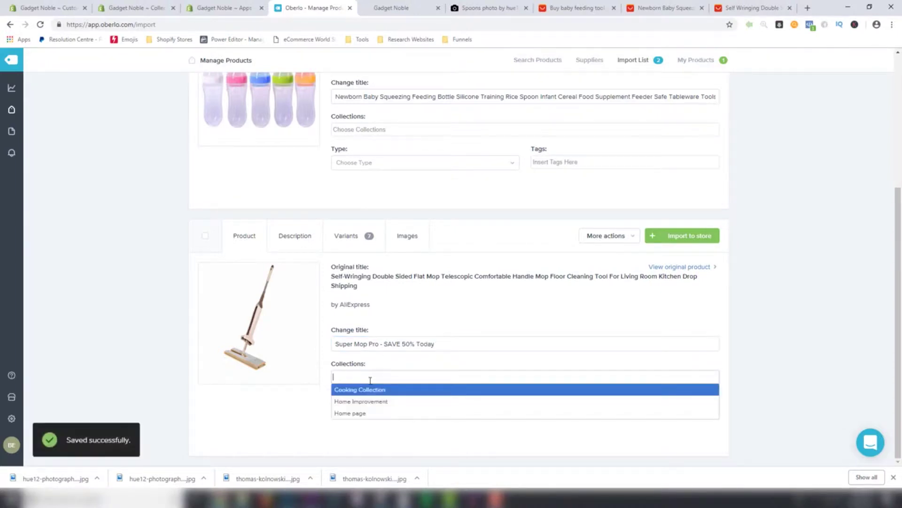
left_click(360, 402)
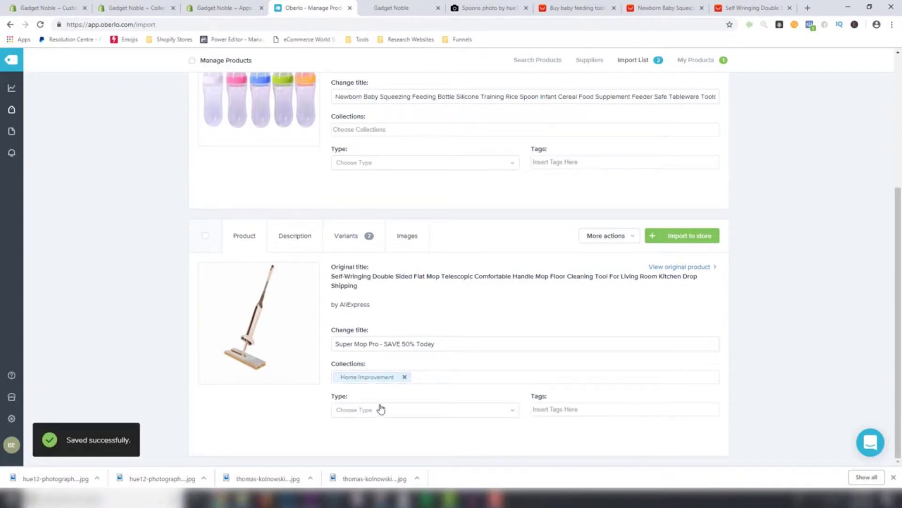
left_click(359, 412)
Step: Try to add the tag "Home improvement" to the mop product
left_click(582, 414)
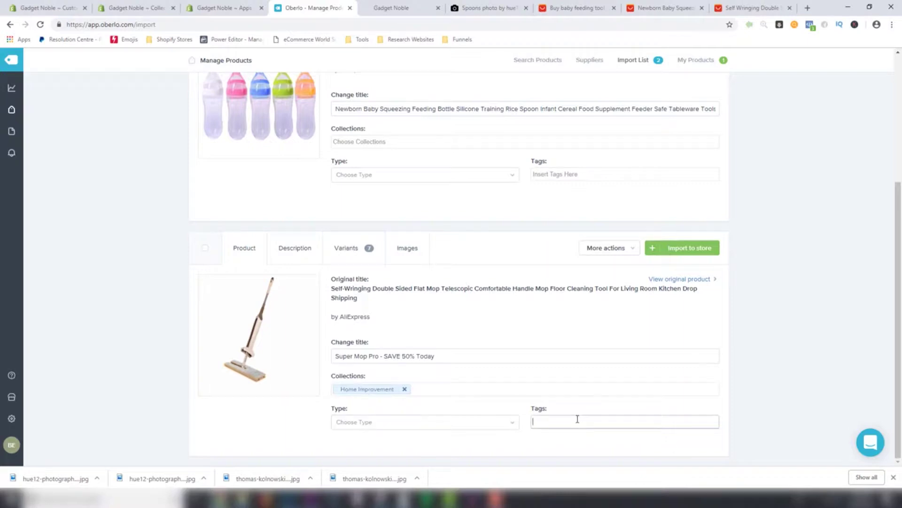
type("Home impr")
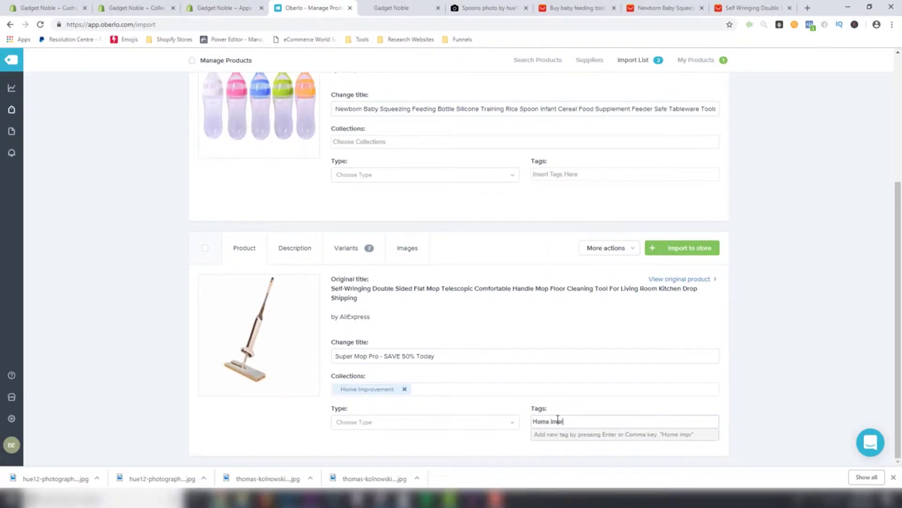
type("ovement")
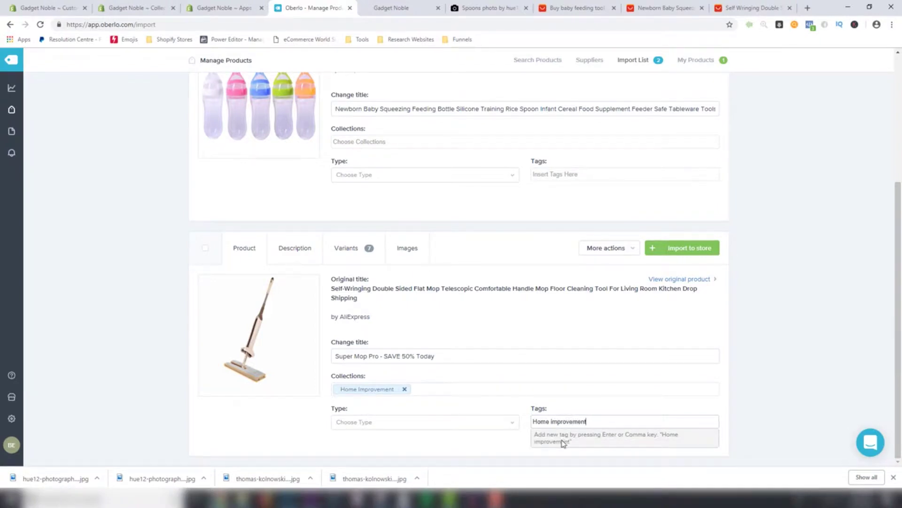
left_click(840, 403)
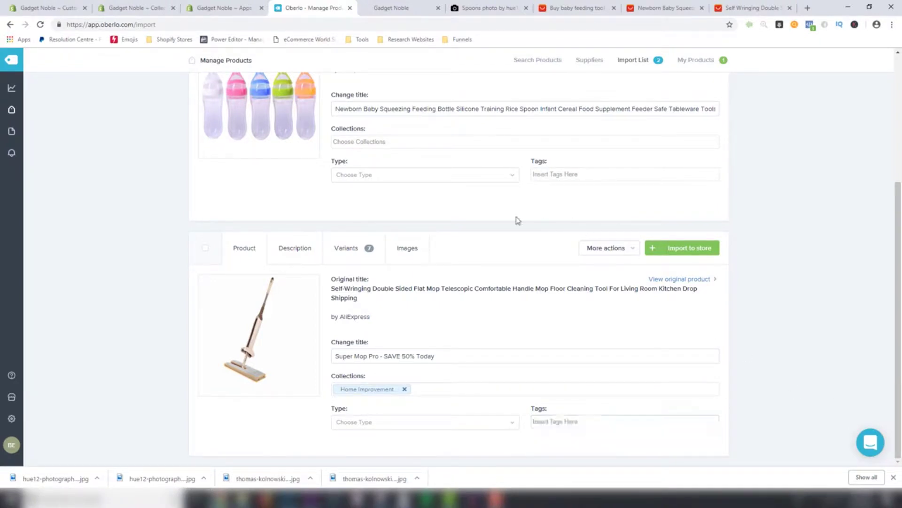
Step: Clear the entire supplier description of the Super Mop Pro product
left_click(303, 248)
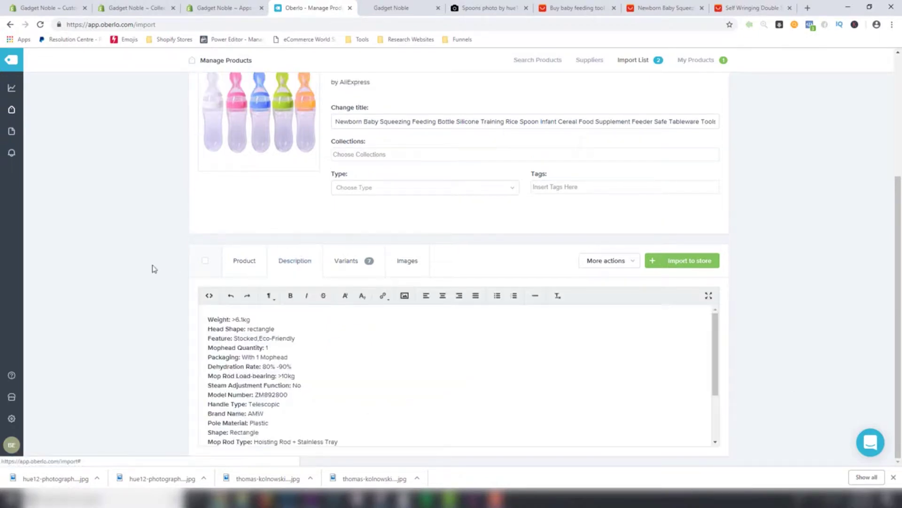
left_click(244, 374)
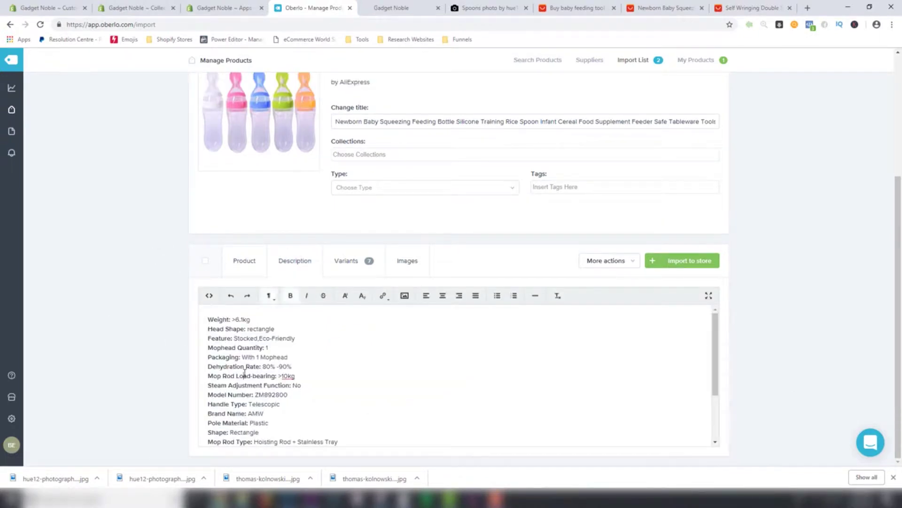
key("ctrl+a")
key("BackSpace")
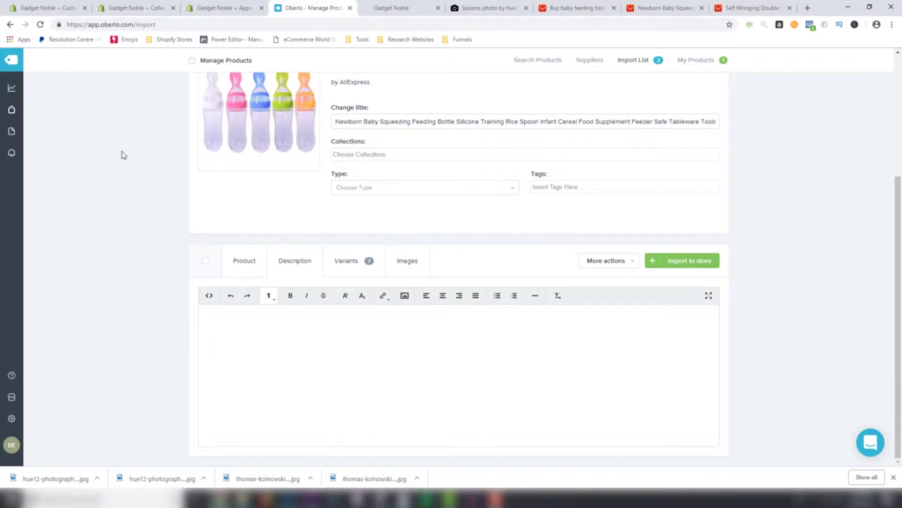
Step: Switch to the Shopify admin and copy the full HTML source of the AMAZING Veg Slicer product's description
left_click(115, 9)
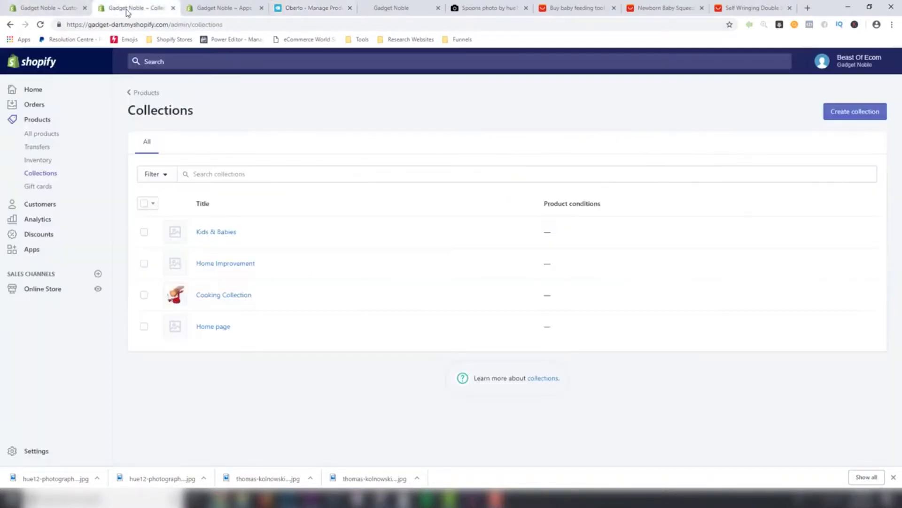
left_click(224, 8)
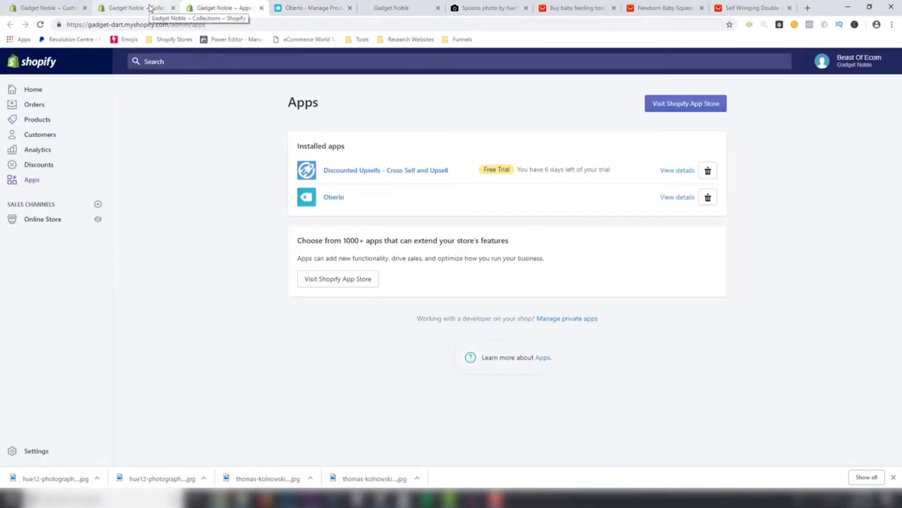
left_click(39, 122)
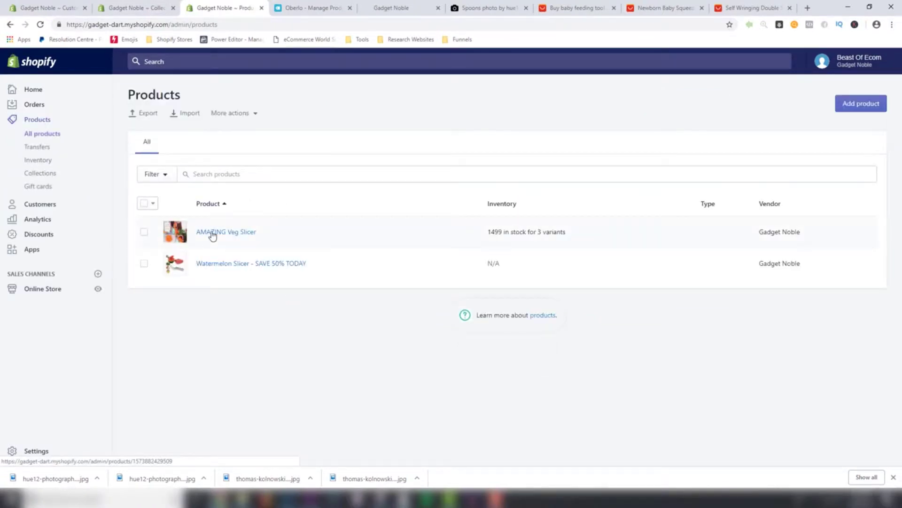
left_click(212, 233)
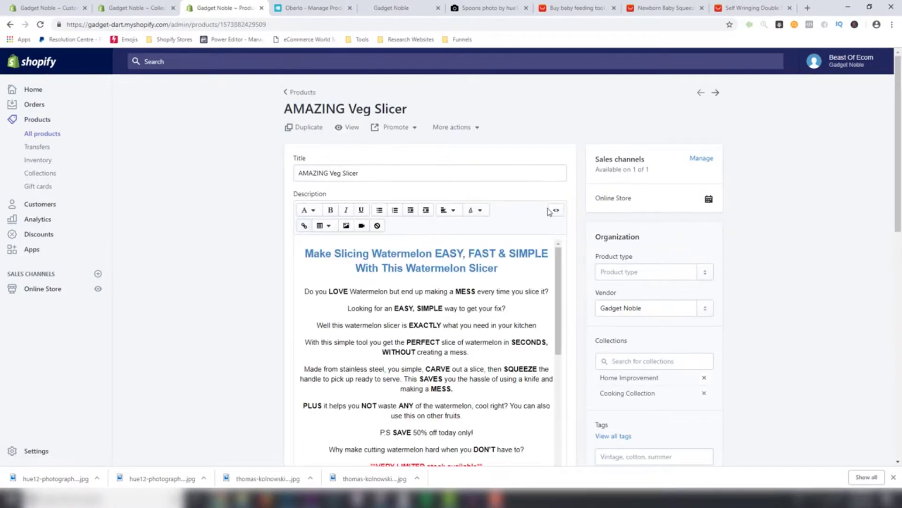
left_click(555, 210)
left_click(475, 272)
key("ctrl+a")
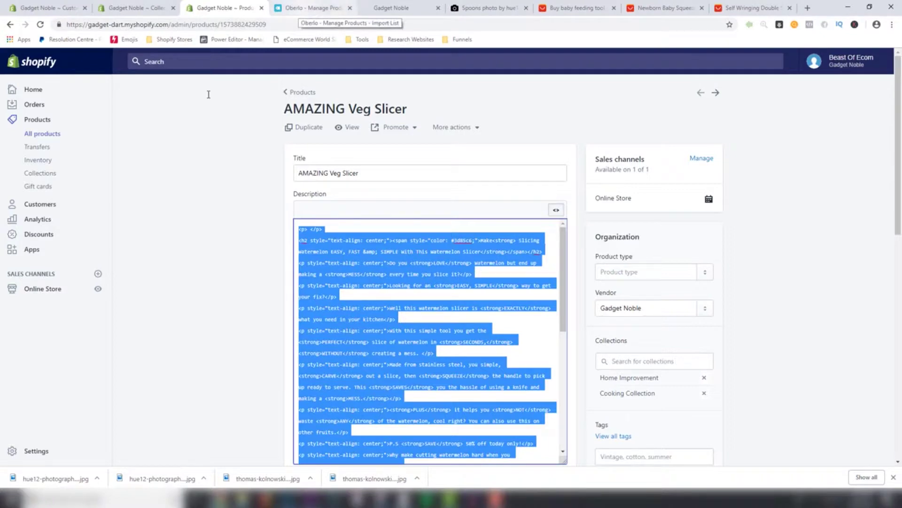
left_click(128, 9)
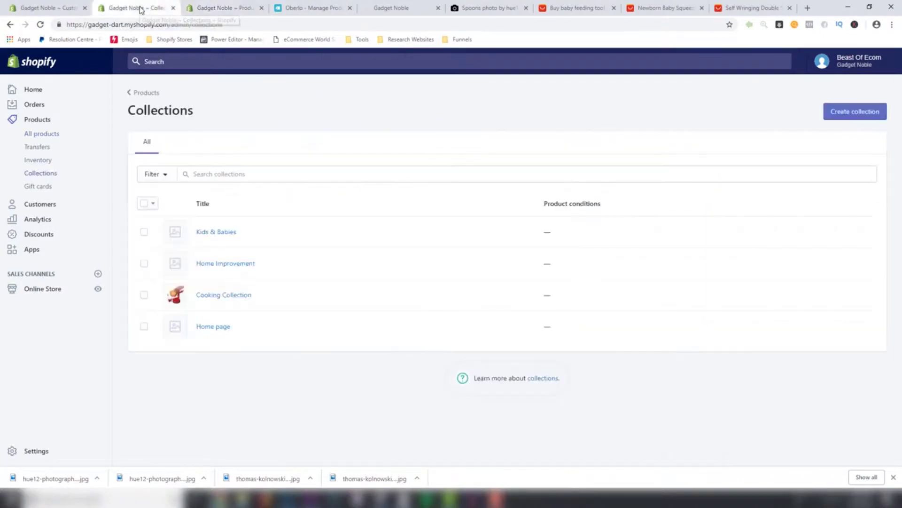
left_click(245, 8)
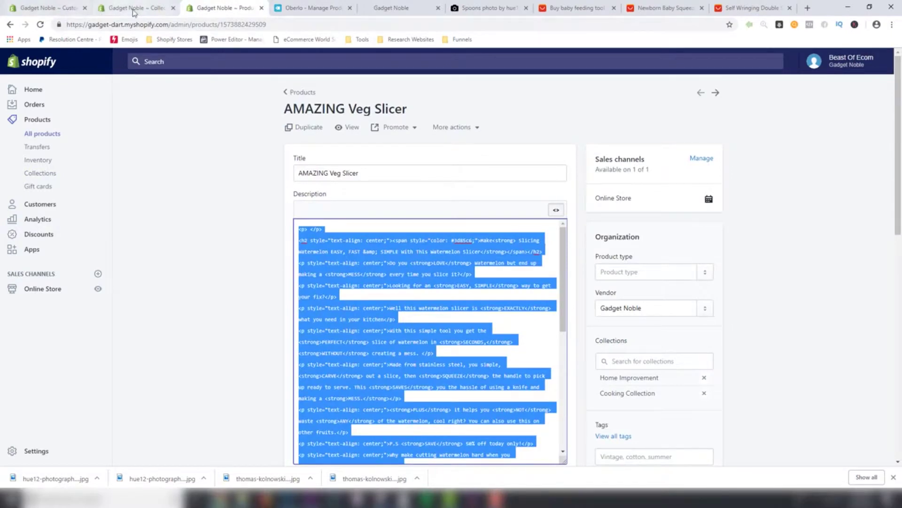
Step: Return to the Oberlo import list and paste the copied HTML as the mop's description source, switching back to the formatted view
left_click(301, 9)
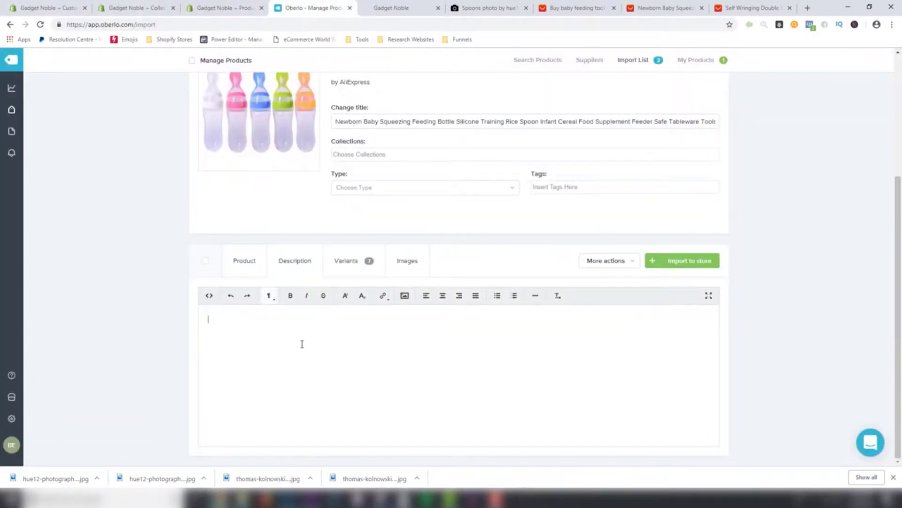
left_click(209, 295)
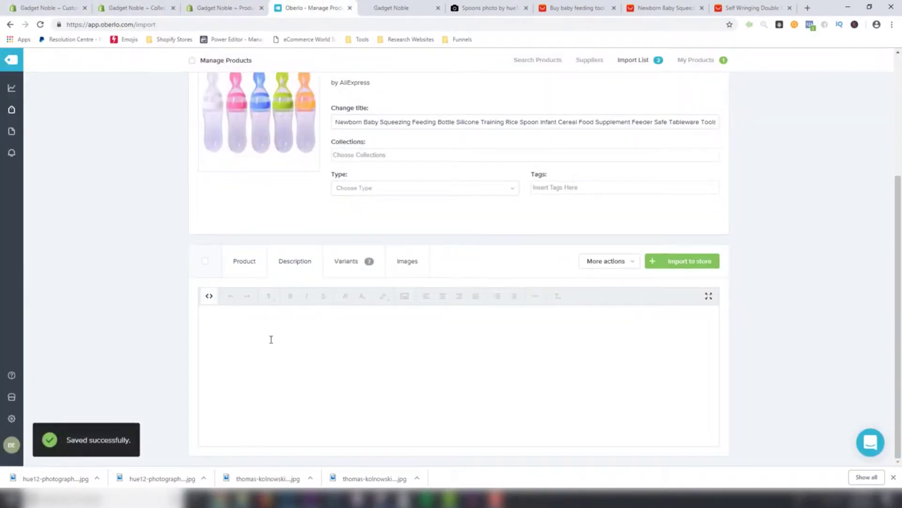
key("ctrl+v")
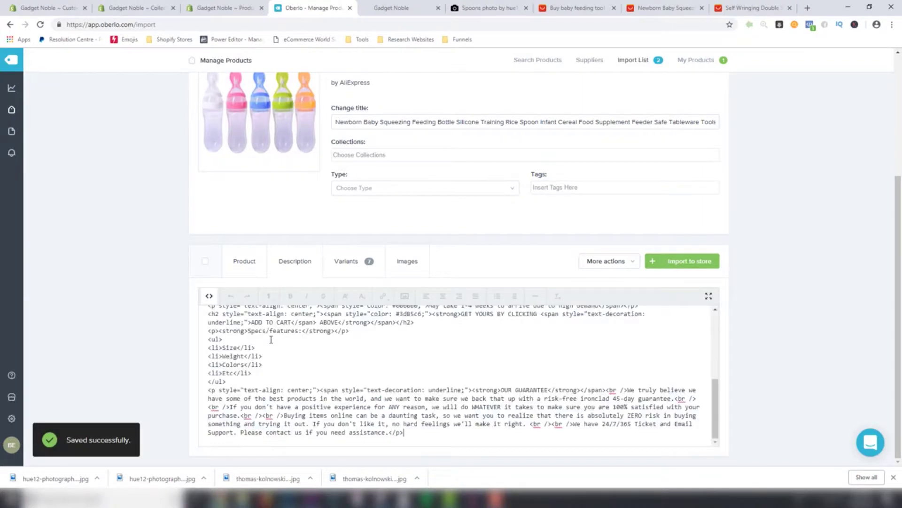
left_click(209, 296)
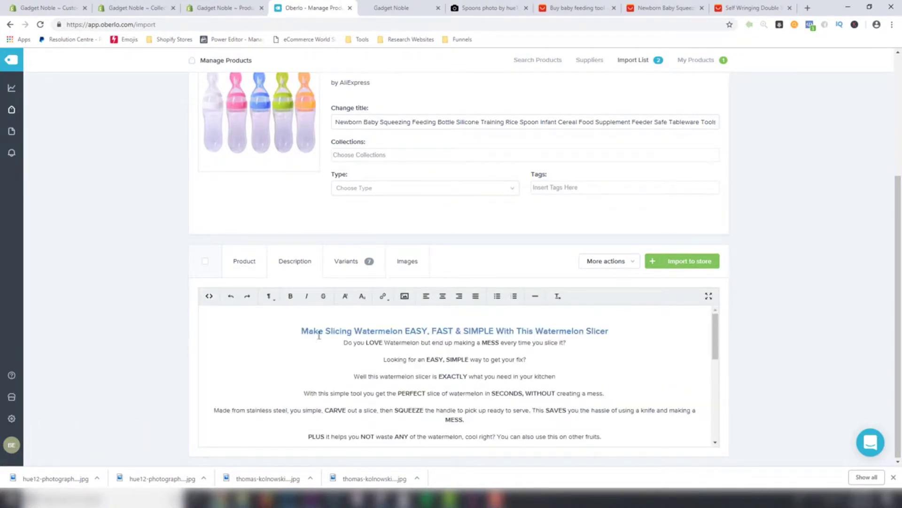
left_click(303, 329)
scroll(299, 329, "down", 1)
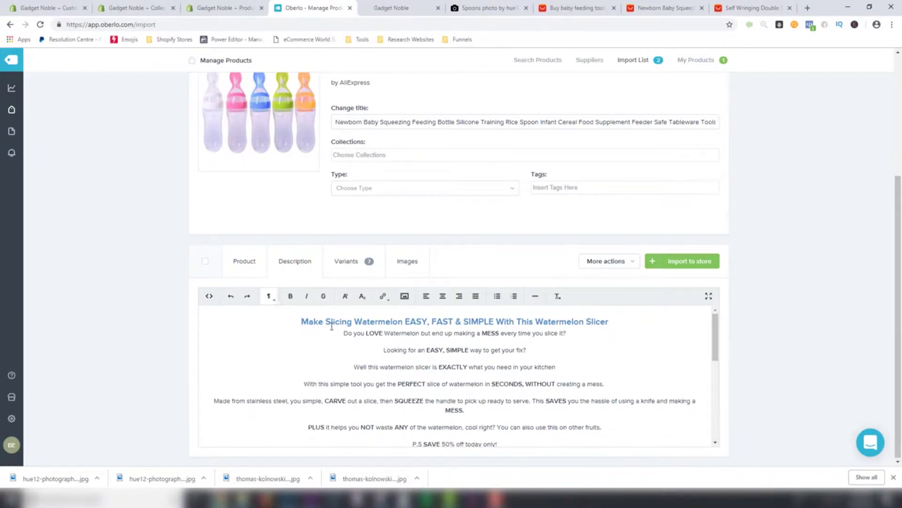
Step: Review the mop's variants and check the price and shipping of the China option in its AliExpress listing
left_click(348, 262)
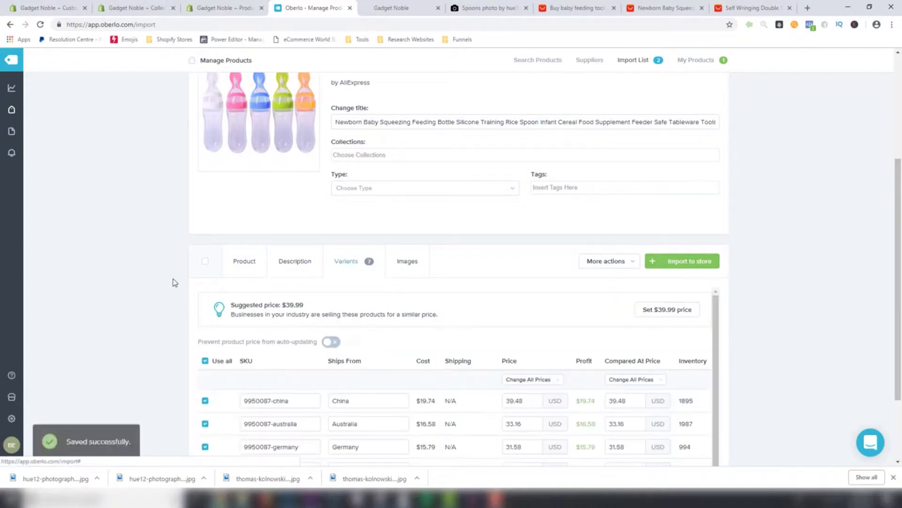
scroll(141, 284, "down", 2)
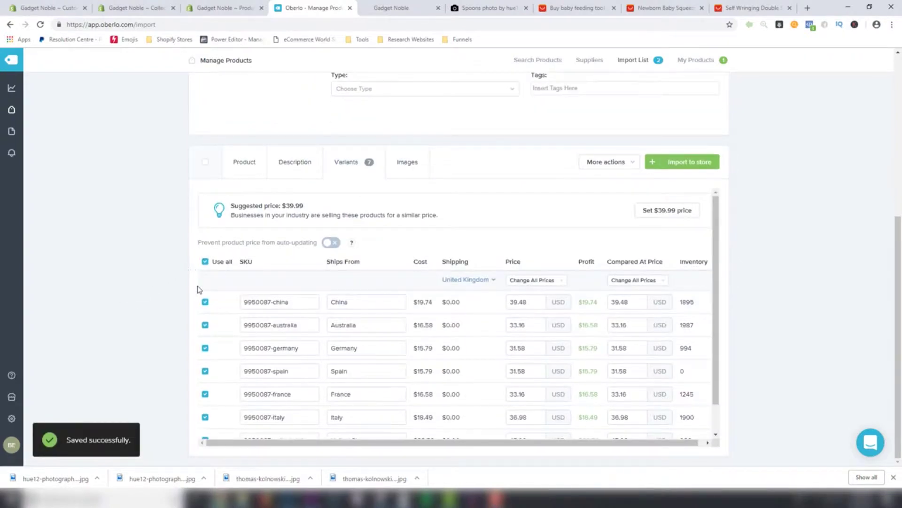
scroll(284, 325, "down", 1)
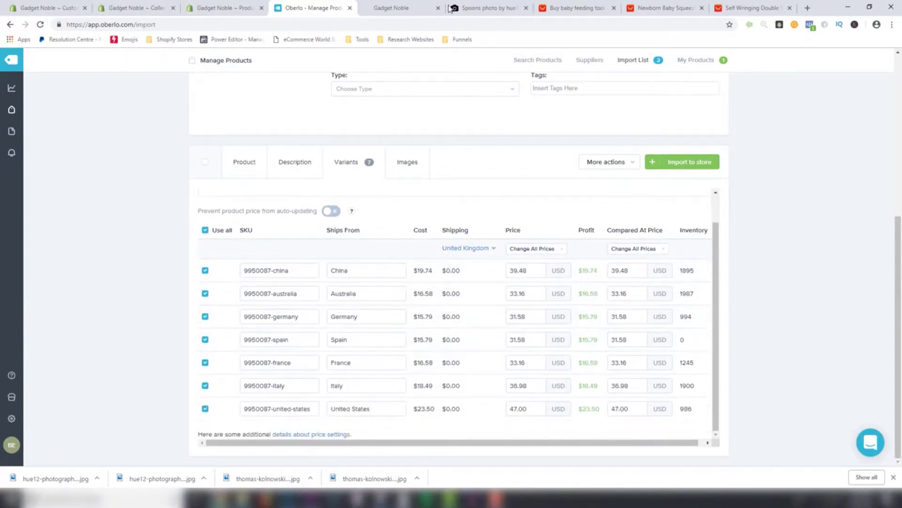
left_click(563, 8)
left_click(661, 9)
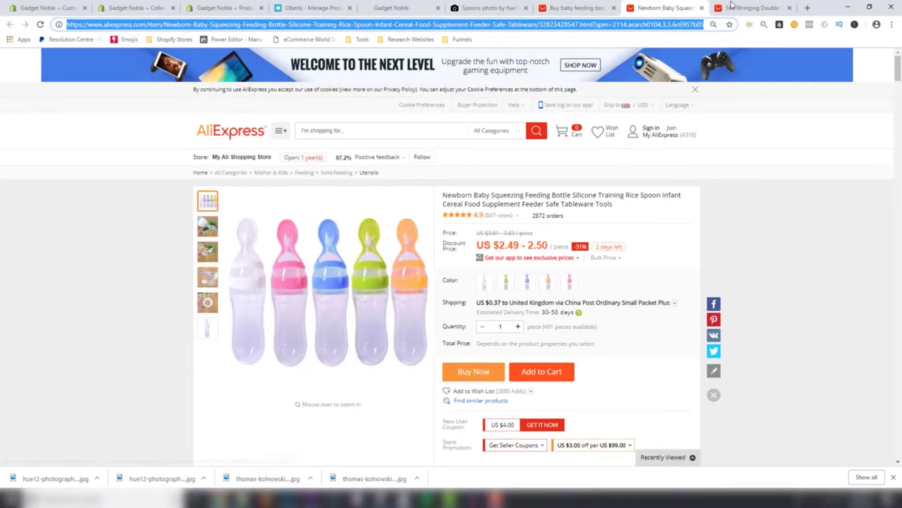
left_click(751, 8)
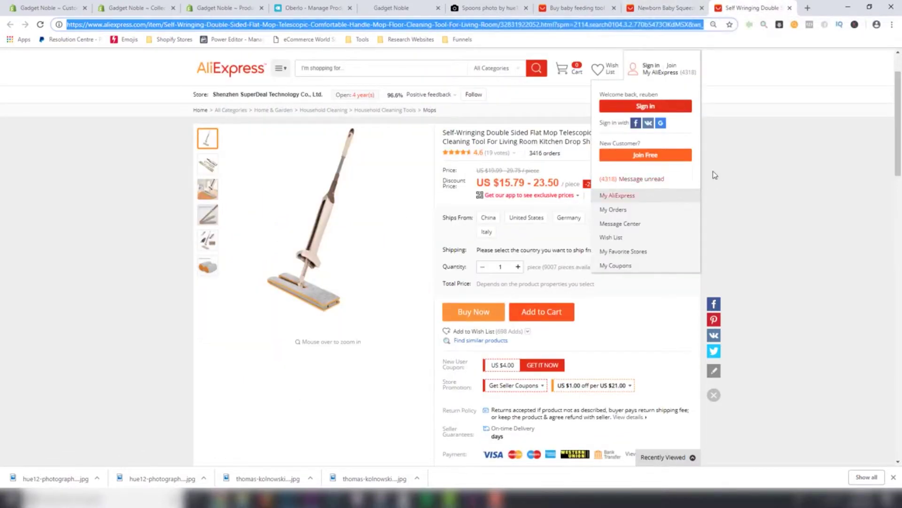
left_click(492, 223)
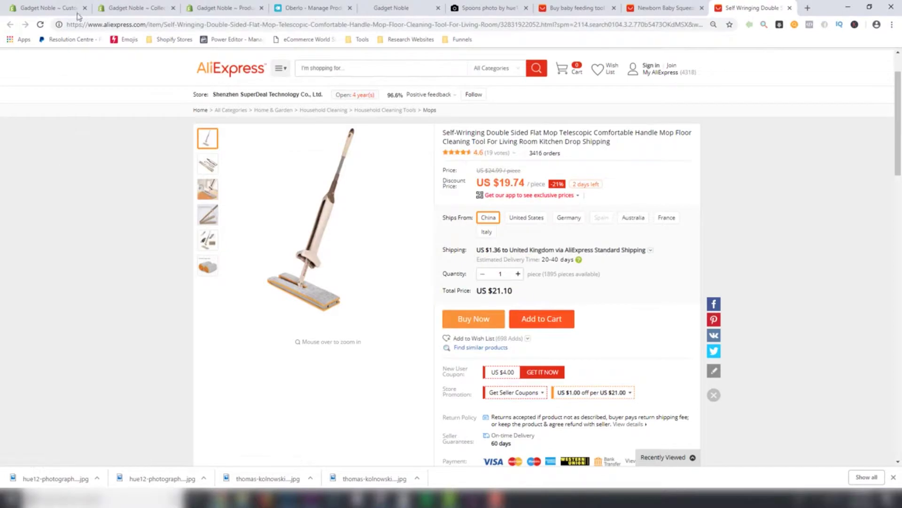
left_click(47, 10)
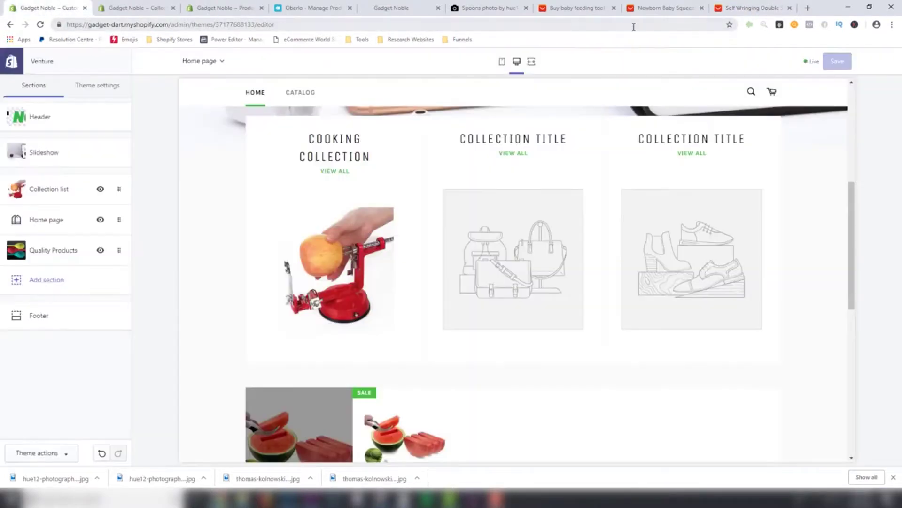
left_click(752, 8)
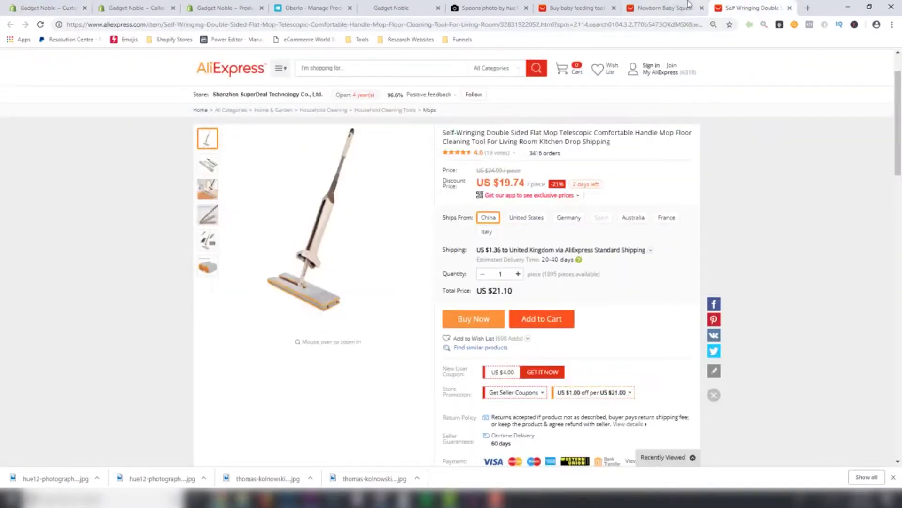
left_click(202, 9)
left_click(137, 8)
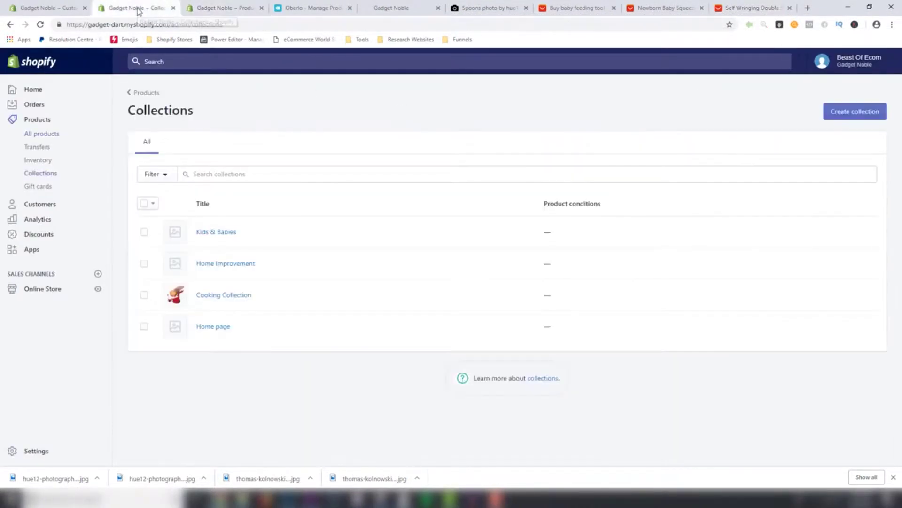
Step: Return to the mop's variants in Oberlo, keep only the China variant selected and set its price to 59.99 USD
left_click(310, 8)
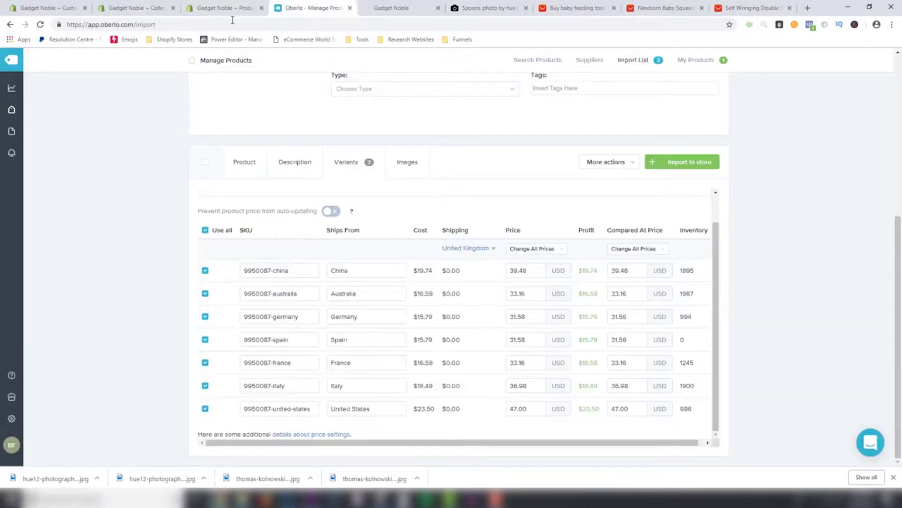
left_click(206, 230)
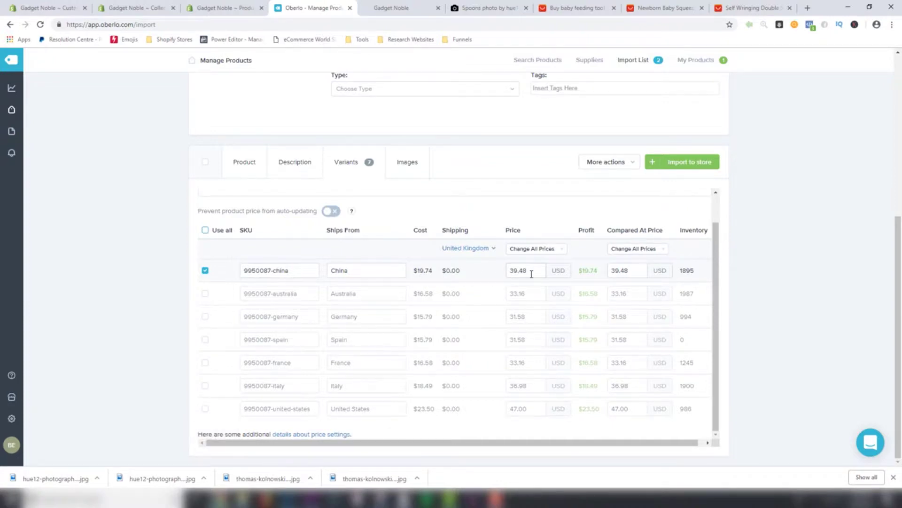
left_click_drag(531, 273, 499, 277)
type("59.99")
left_click(561, 221)
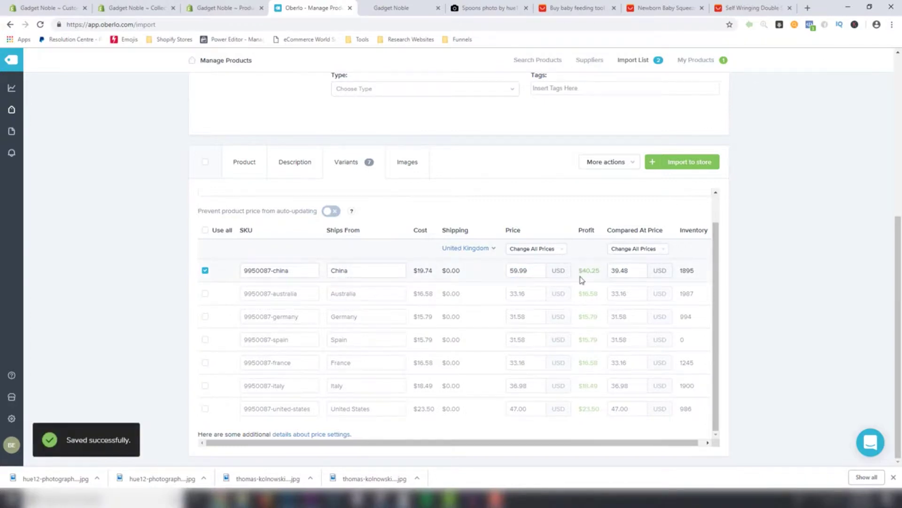
Step: Lower the China variant's price to 49.99 USD
left_click_drag(532, 271, 501, 276)
type("4")
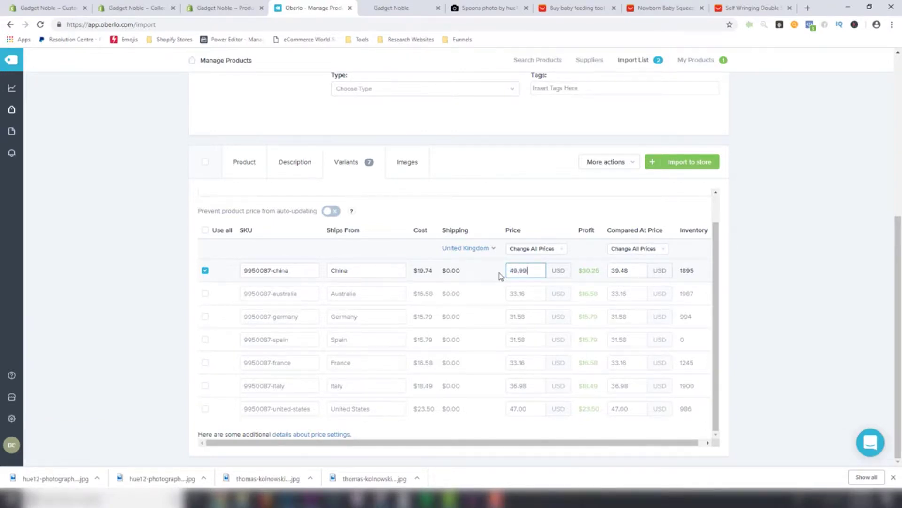
left_click(528, 211)
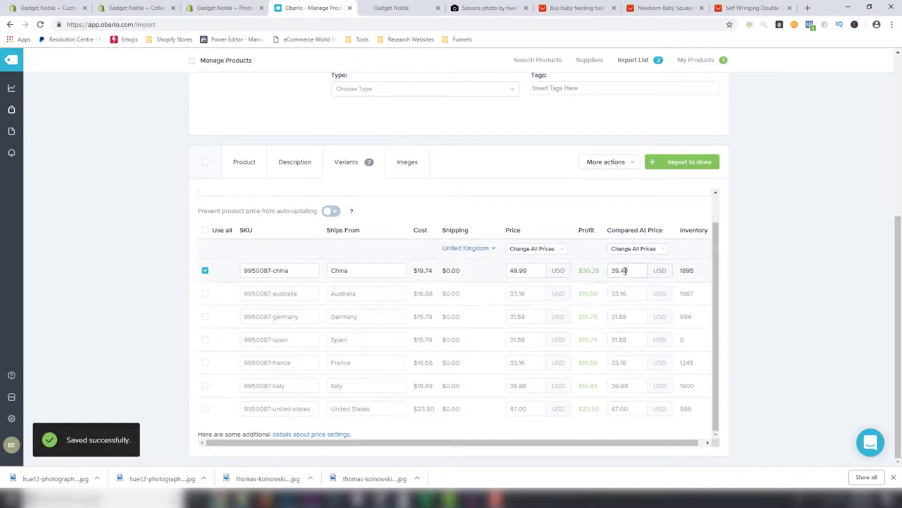
Step: Set the compared-at price of all mop variants to a new value of 100 USD
left_click(636, 250)
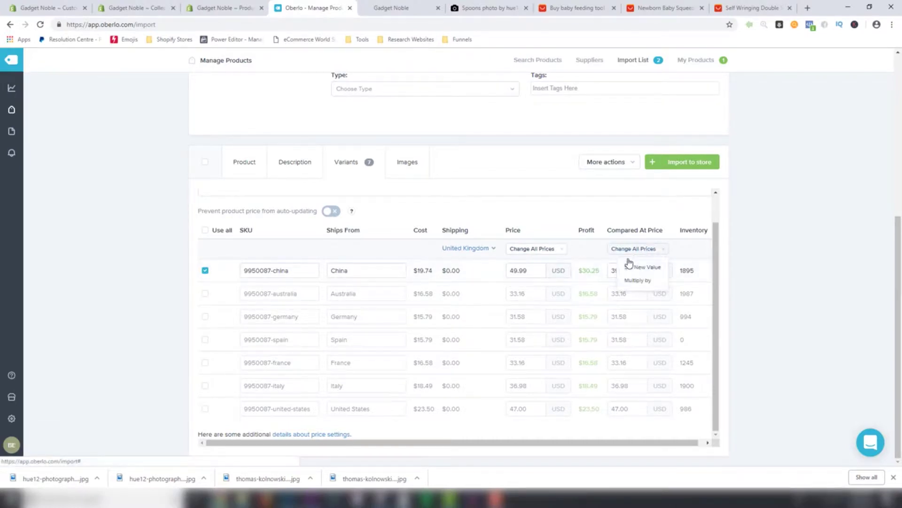
left_click(634, 268)
left_click_drag(635, 270, 603, 280)
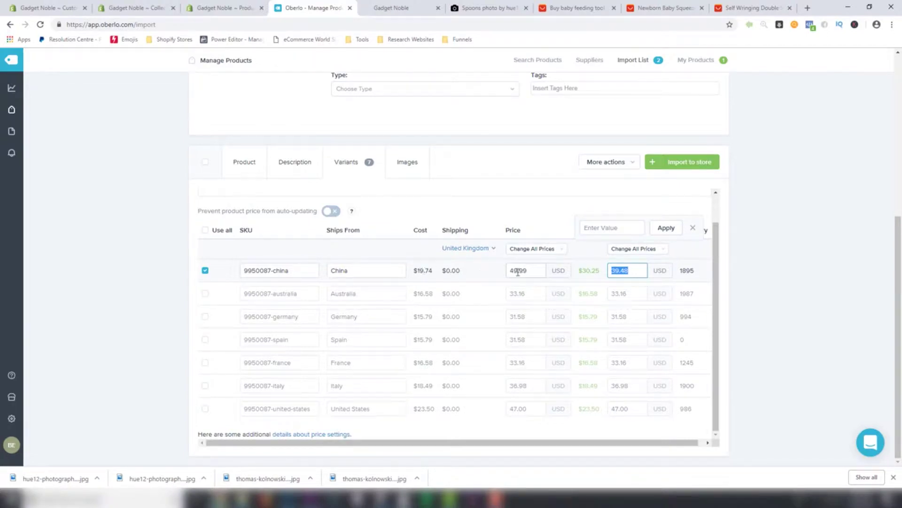
left_click(619, 230)
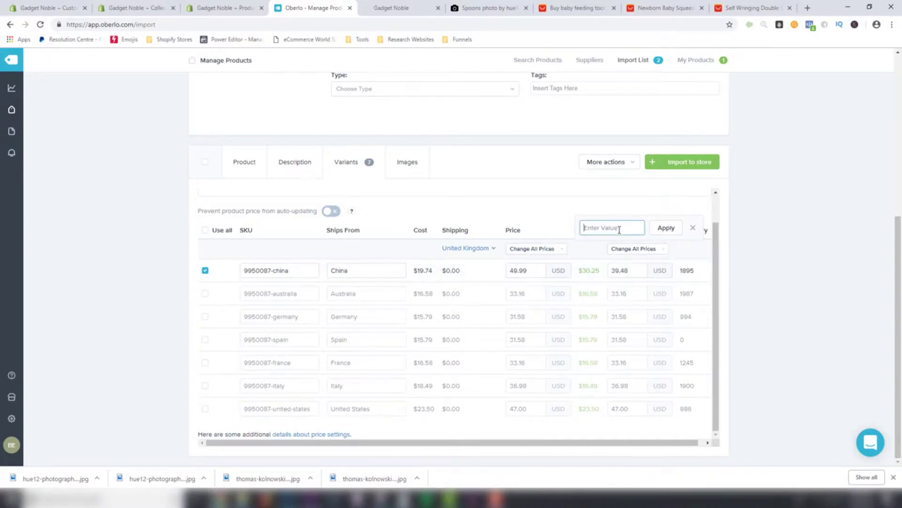
type("100")
left_click(640, 203)
left_click(623, 226)
left_click(666, 227)
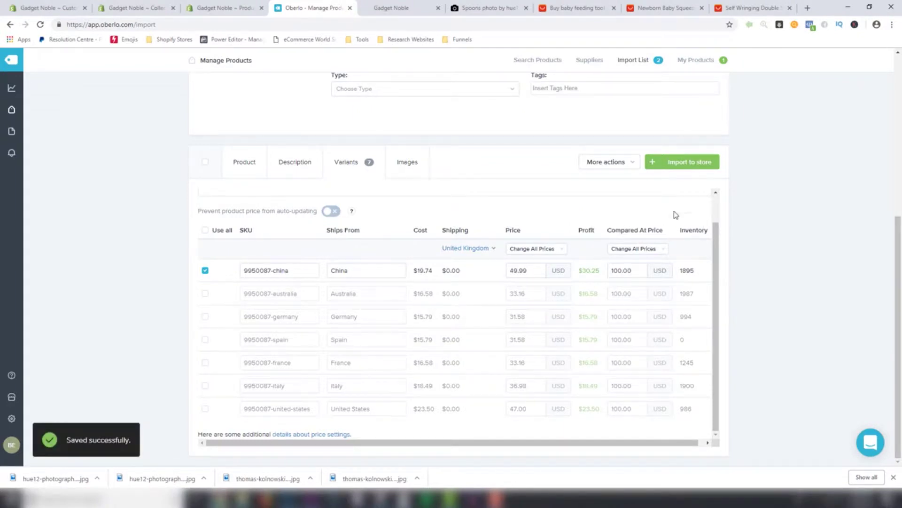
Step: Include the mop-on-wooden-floor photo nearest the main image in the mop's product images, leaving its lower duplicate unselected
left_click(408, 163)
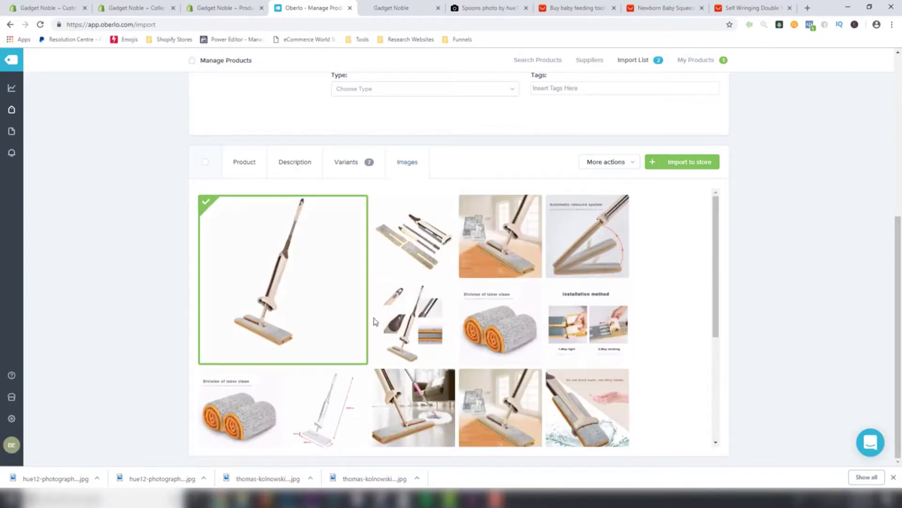
scroll(376, 325, "down", 4)
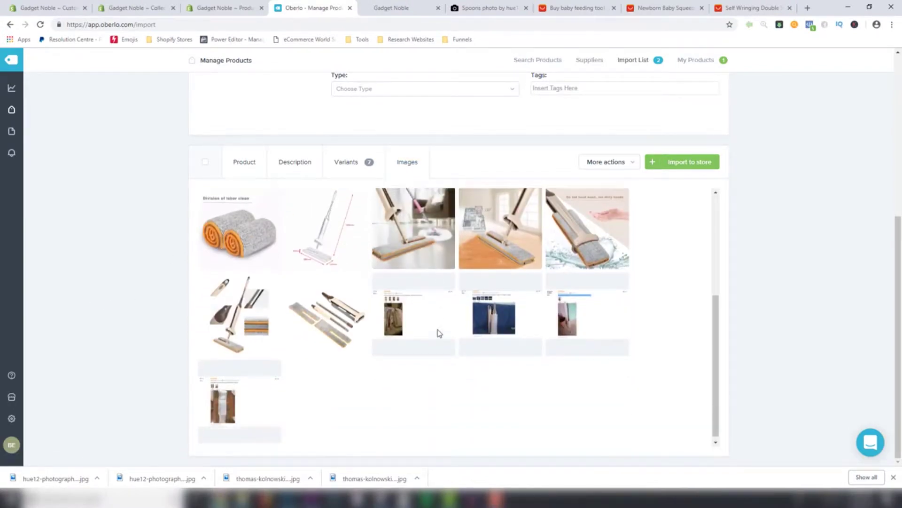
scroll(437, 334, "up", 3)
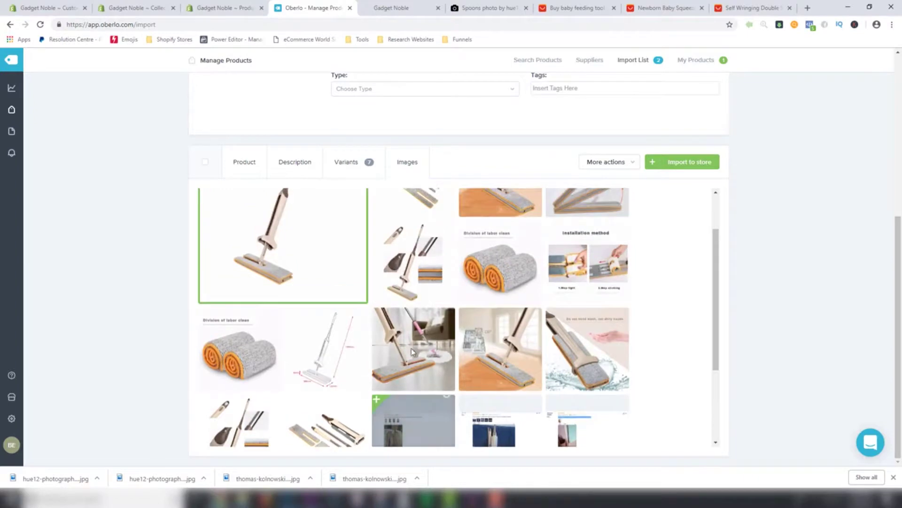
left_click_drag(476, 358, 500, 367)
left_click(500, 368)
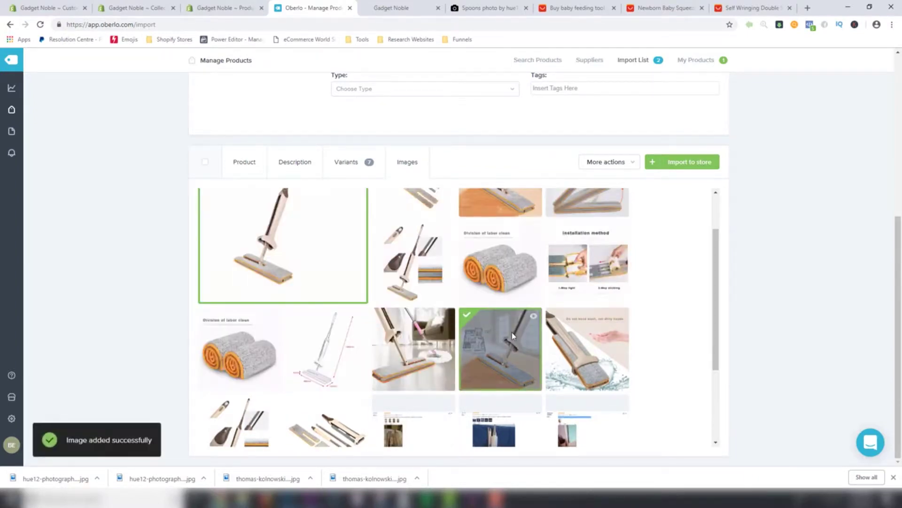
scroll(512, 332, "up", 2)
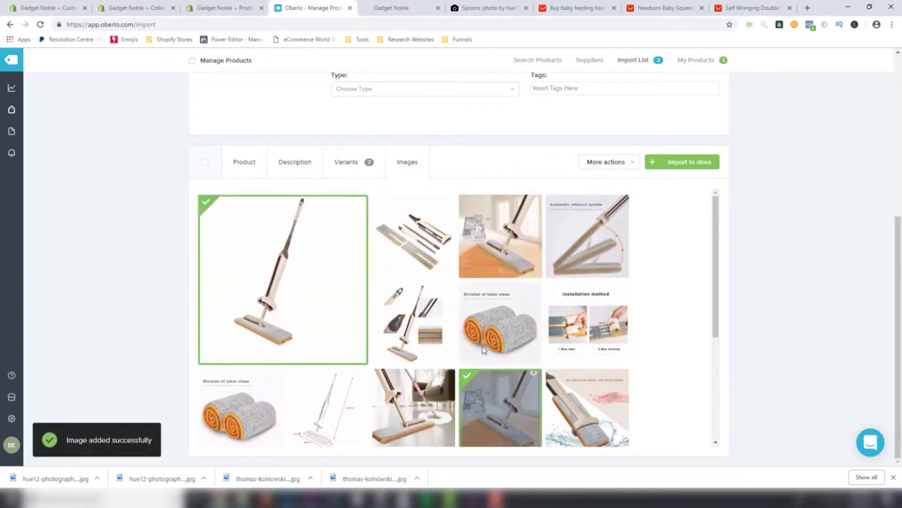
left_click(487, 230)
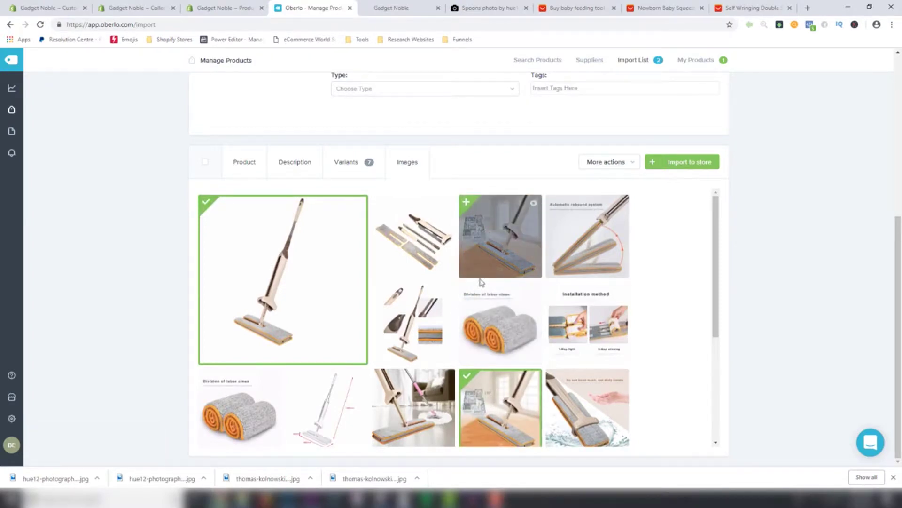
left_click(491, 404)
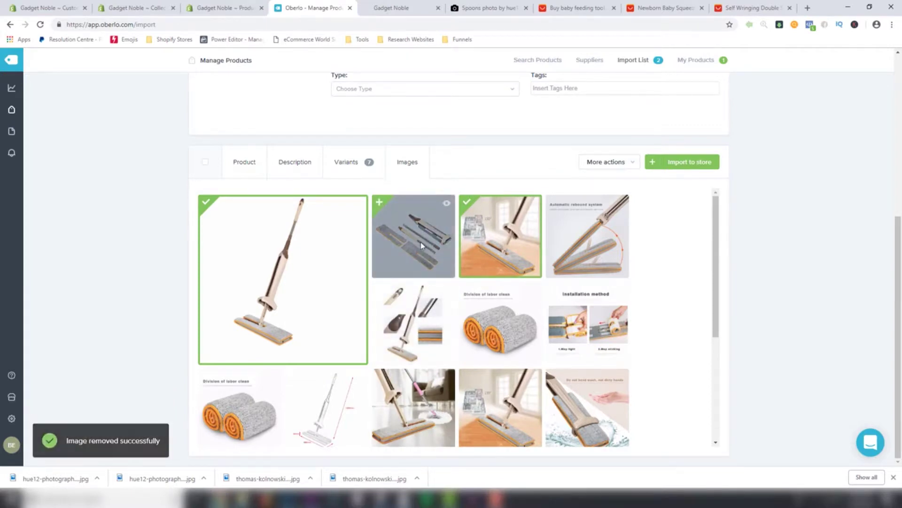
Step: Add the disassembled mop parts, rolled cleaning pads and automatic rebound system photos to the mop's product images
left_click(379, 202)
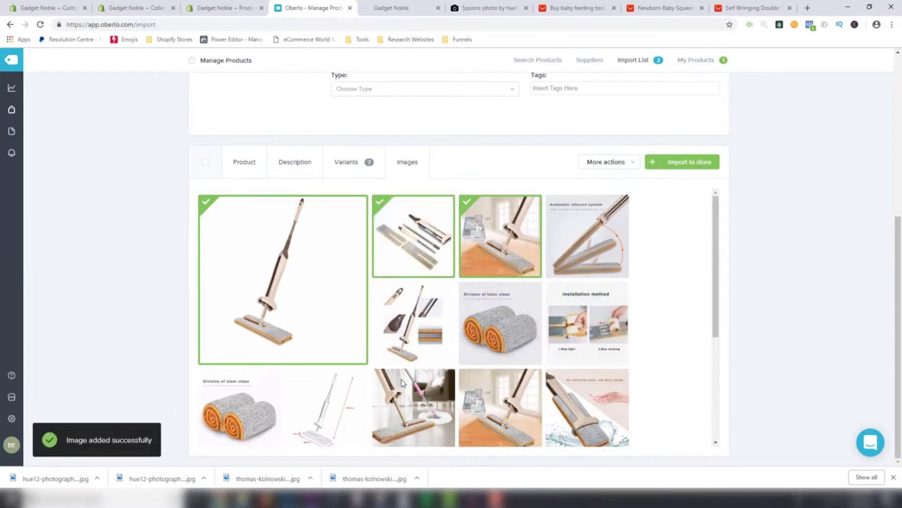
scroll(465, 348, "down", 4)
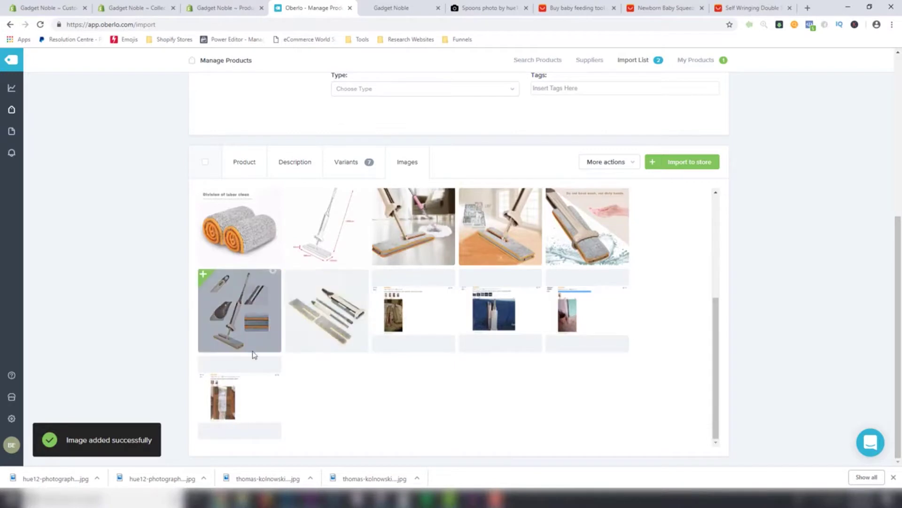
scroll(466, 347, "up", 4)
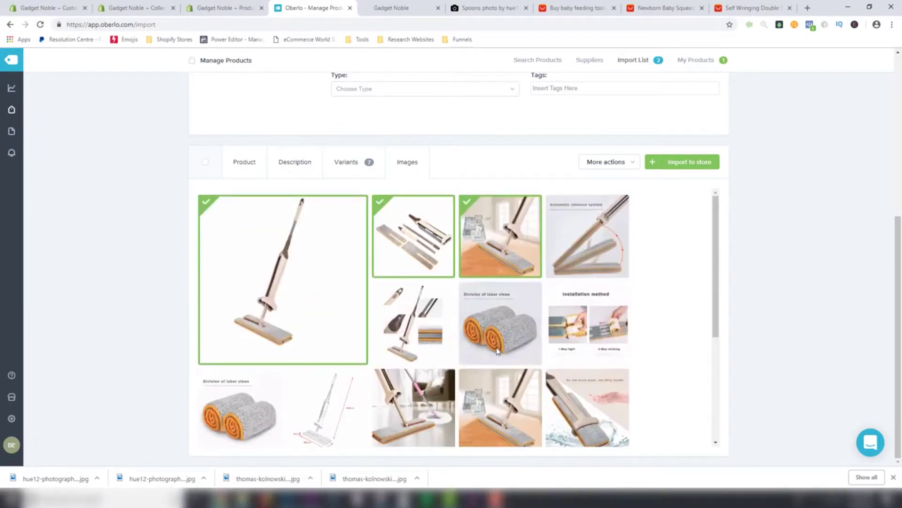
left_click(467, 288)
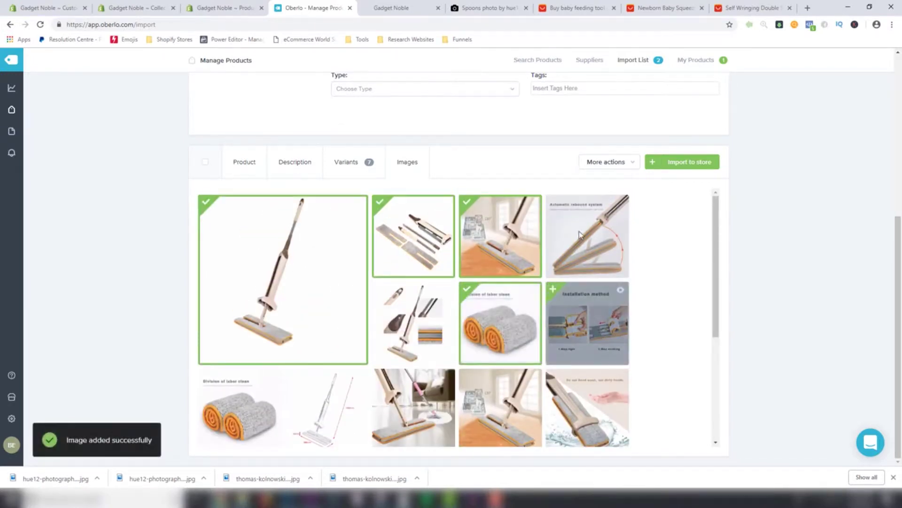
left_click(554, 202)
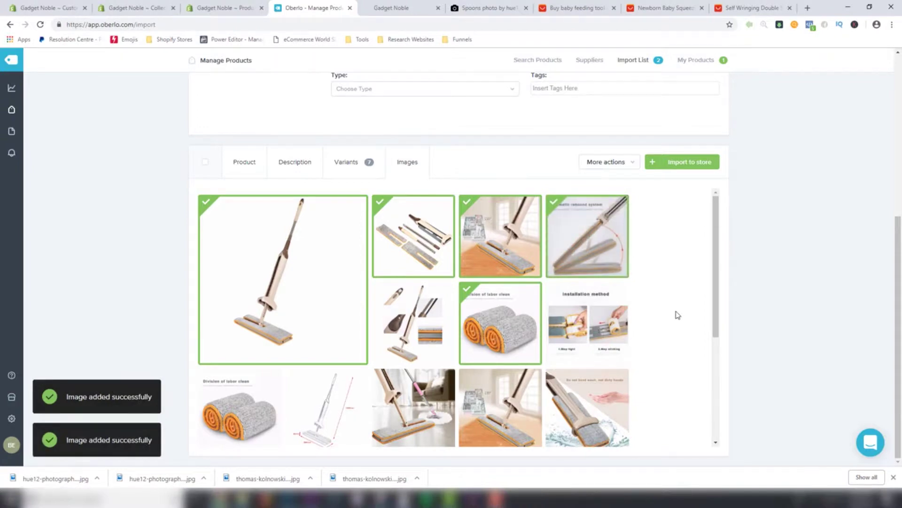
scroll(677, 314, "down", 4)
scroll(677, 314, "up", 4)
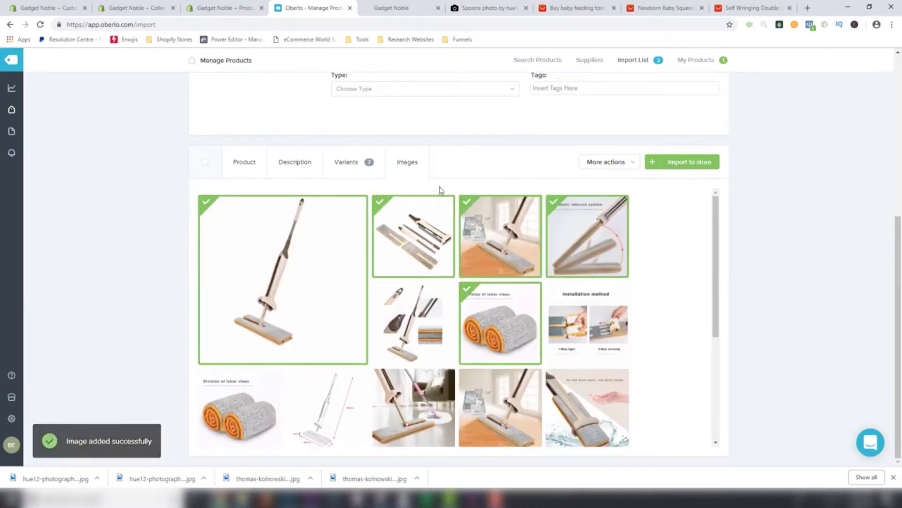
Step: Recheck the mop's product details, description, variants and images, and import it to the store
left_click(259, 172)
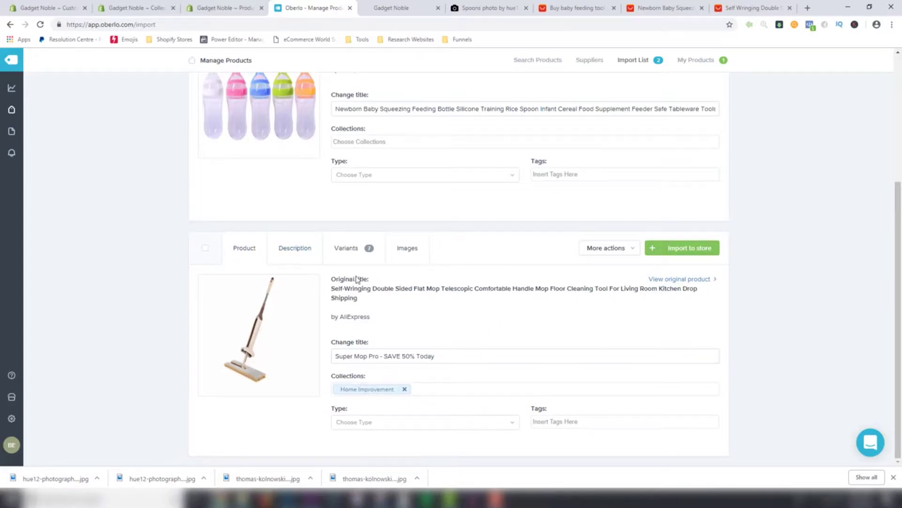
left_click(289, 250)
left_click(341, 262)
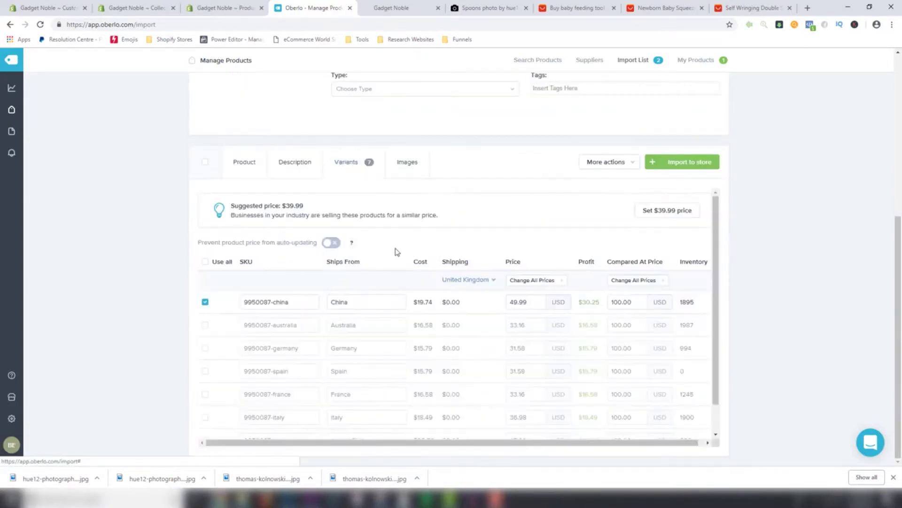
left_click(407, 162)
scroll(562, 358, "down", 4)
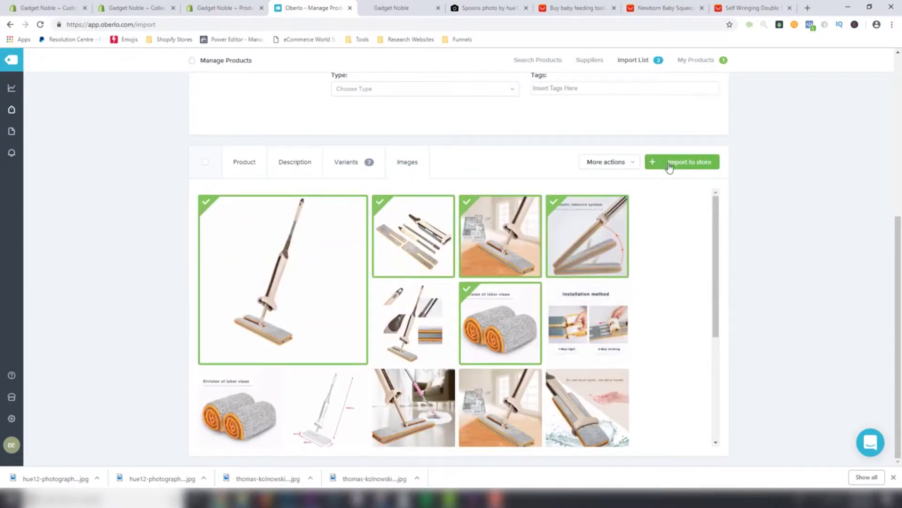
left_click(671, 165)
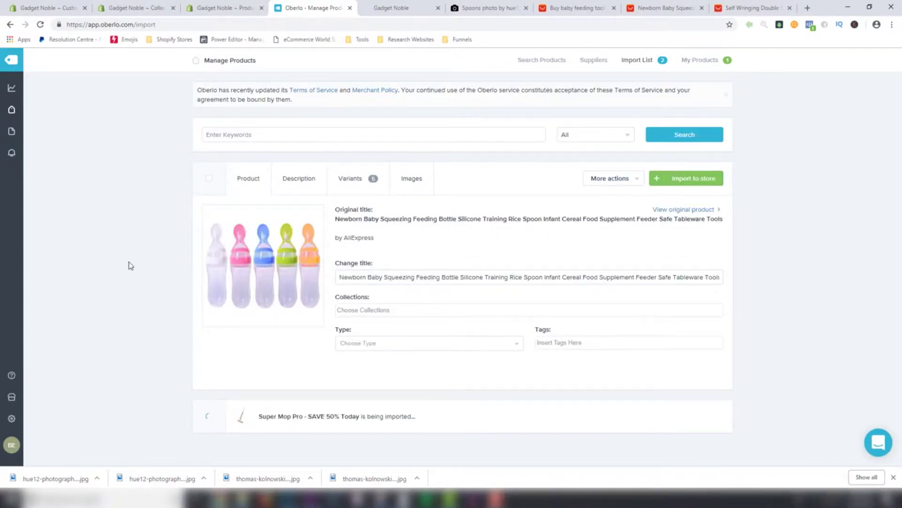
Step: Switch to the Shopify admin, check the Home Improvement collection, and open the Super Mop Pro - SAVE 50% Today product
left_click(123, 14)
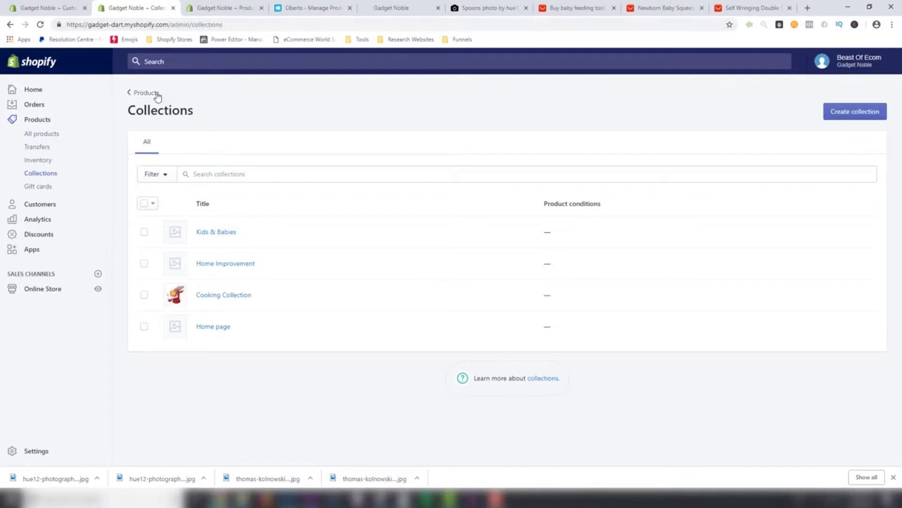
left_click(224, 270)
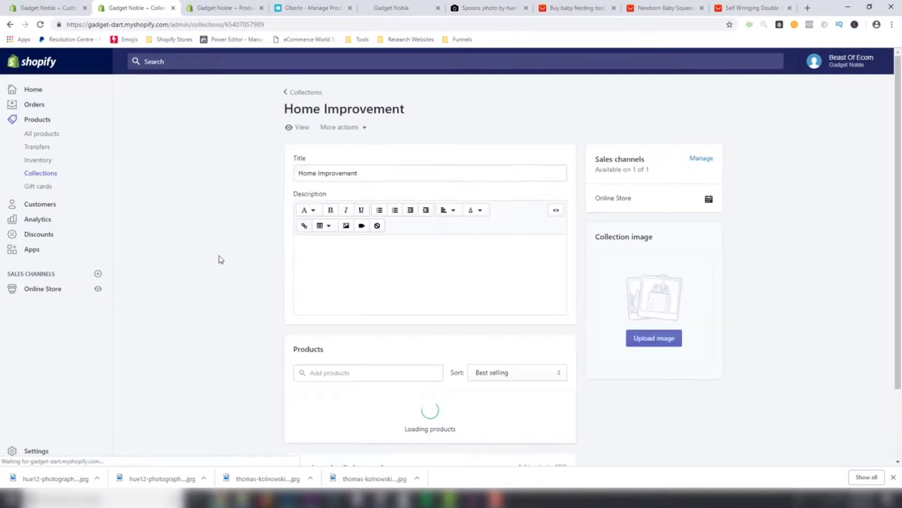
left_click(295, 92)
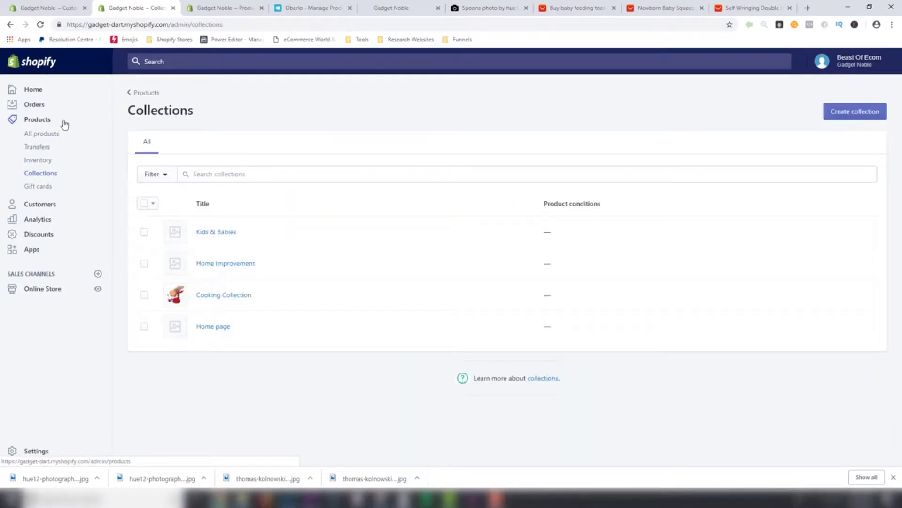
left_click(44, 125)
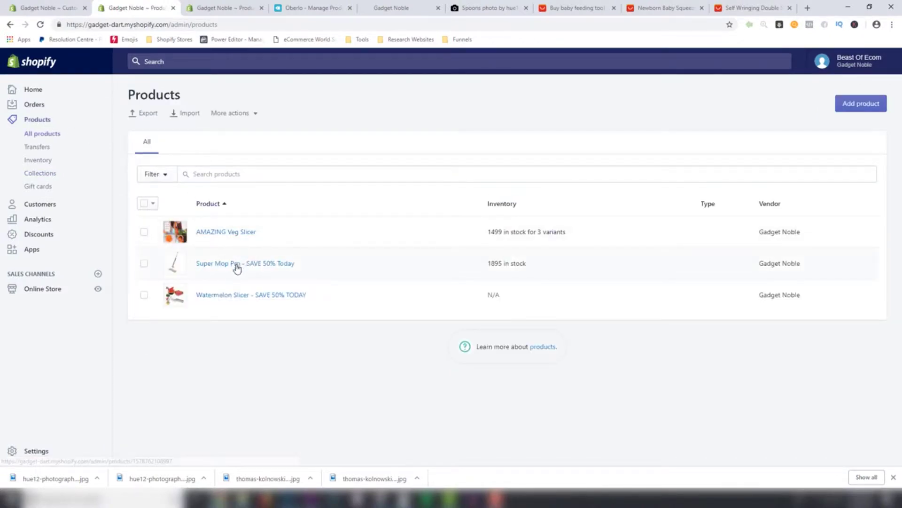
left_click(241, 264)
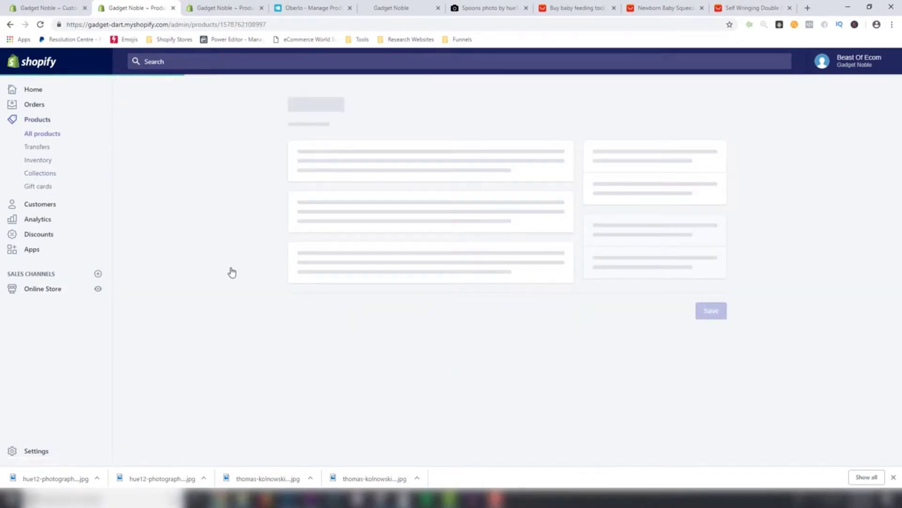
Step: Review the imported mop's description, images, pricing, inventory and shipping details on its Shopify product page
scroll(225, 295, "down", 12)
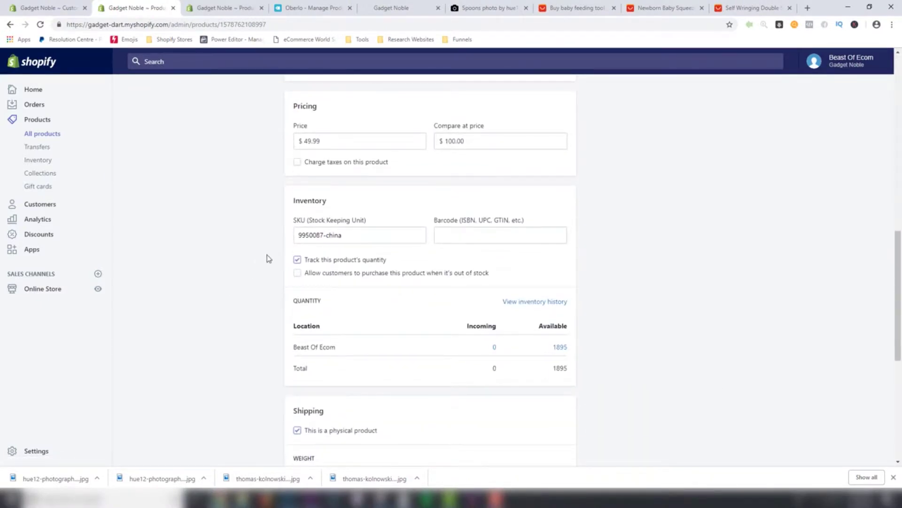
scroll(275, 257, "down", 3)
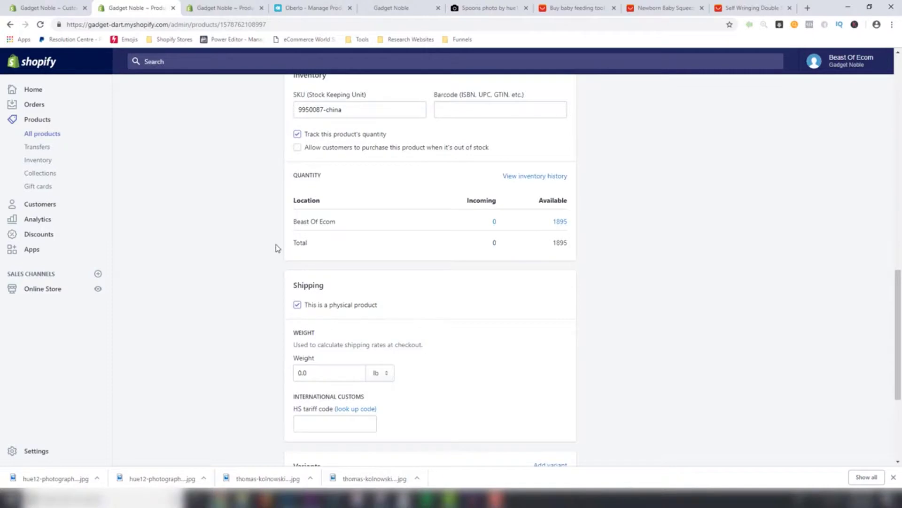
scroll(277, 248, "up", 2)
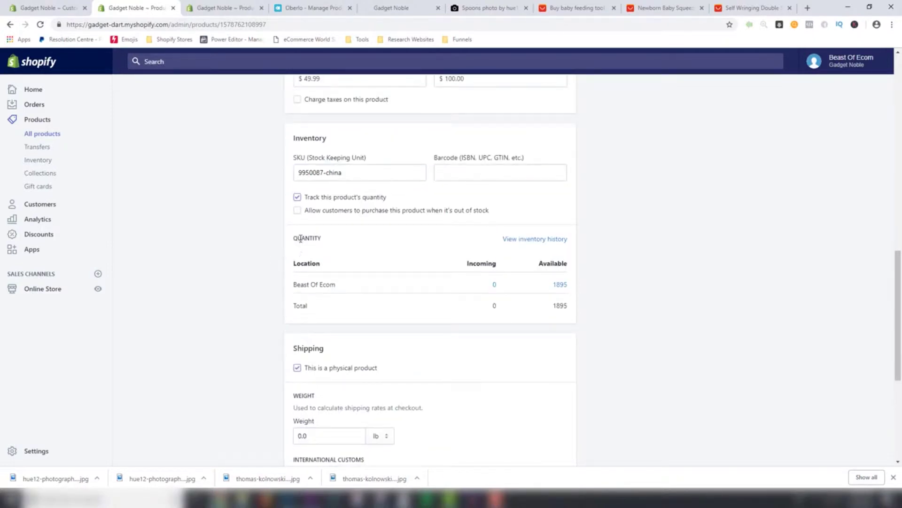
scroll(293, 242, "up", 8)
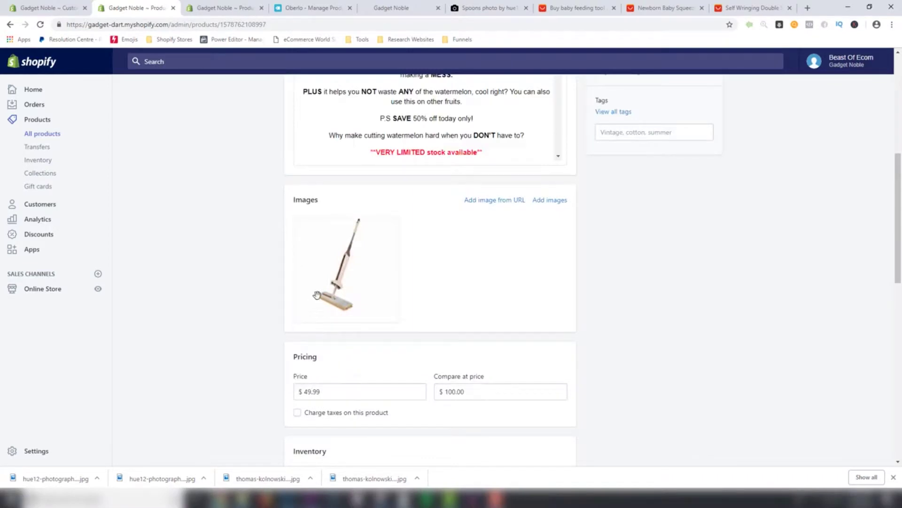
scroll(502, 271, "up", 1)
scroll(502, 270, "up", 3)
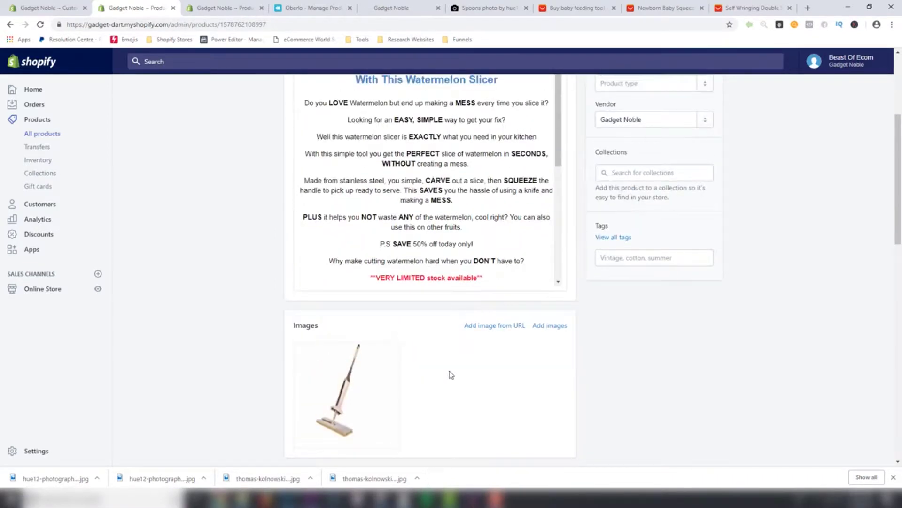
scroll(449, 375, "down", 2)
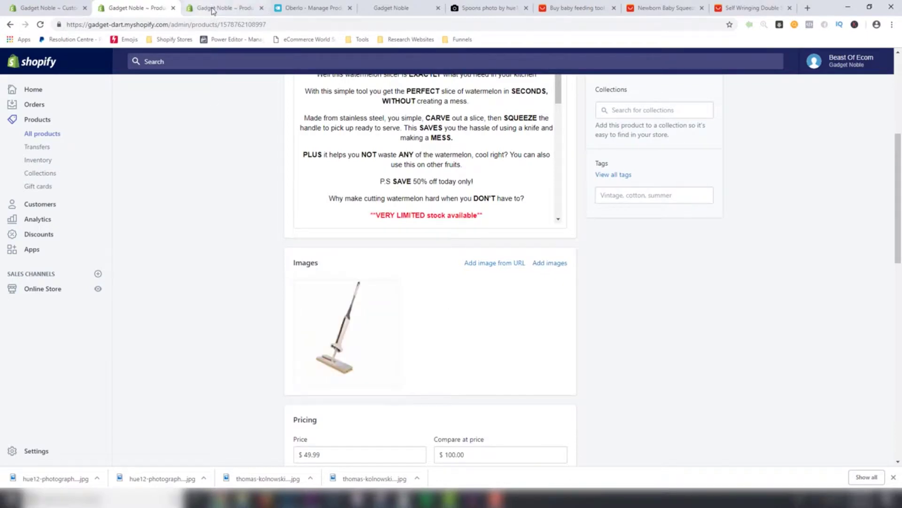
mouse_move(389, 311)
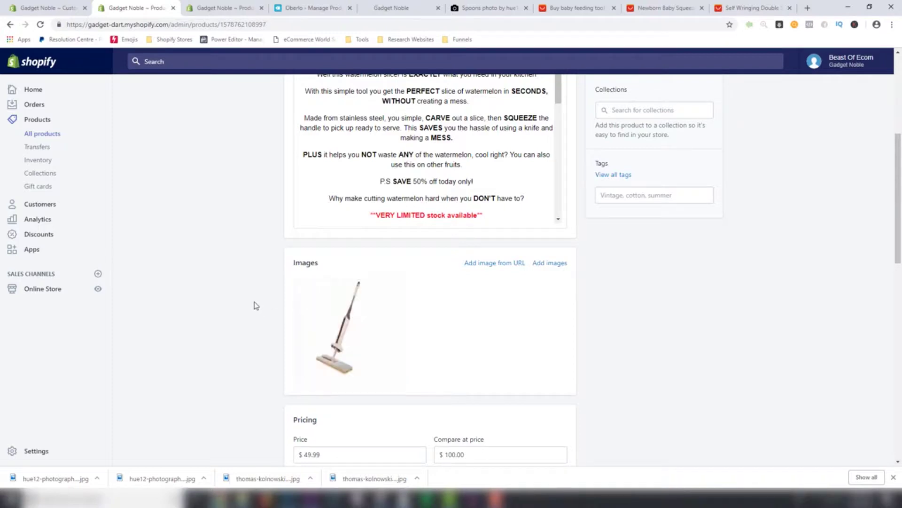
Step: View the mop's live storefront page and look through its gallery images and description
scroll(253, 282, "up", 5)
left_click(348, 128)
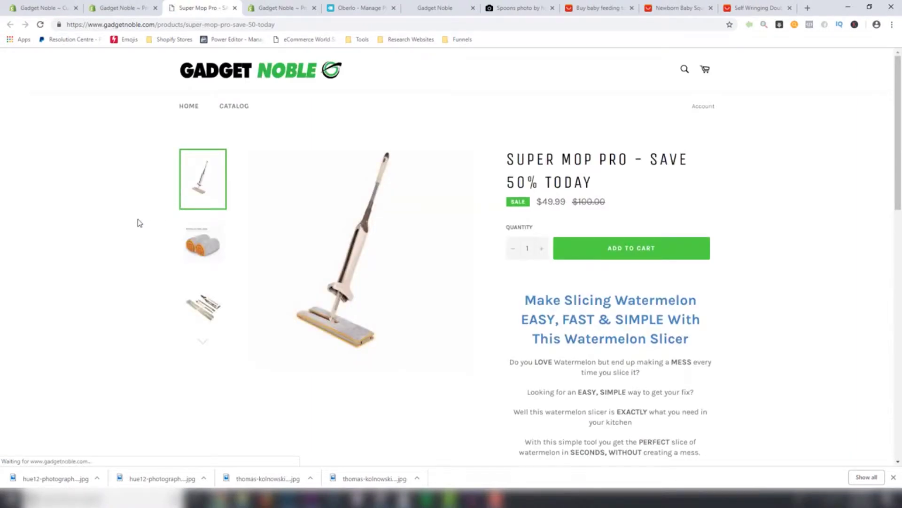
left_click(203, 242)
left_click(211, 308)
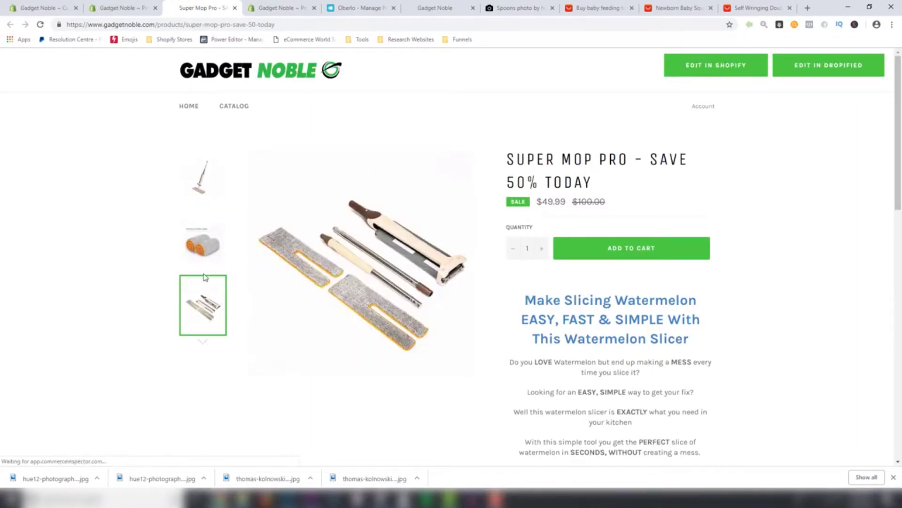
scroll(203, 243, "down", 3)
scroll(204, 244, "up", 3)
Step: Return to the mop's Shopify product page and examine its images, pricing, inventory, shipping and search engine listing preview
left_click(122, 12)
scroll(274, 328, "down", 10)
scroll(381, 223, "up", 5)
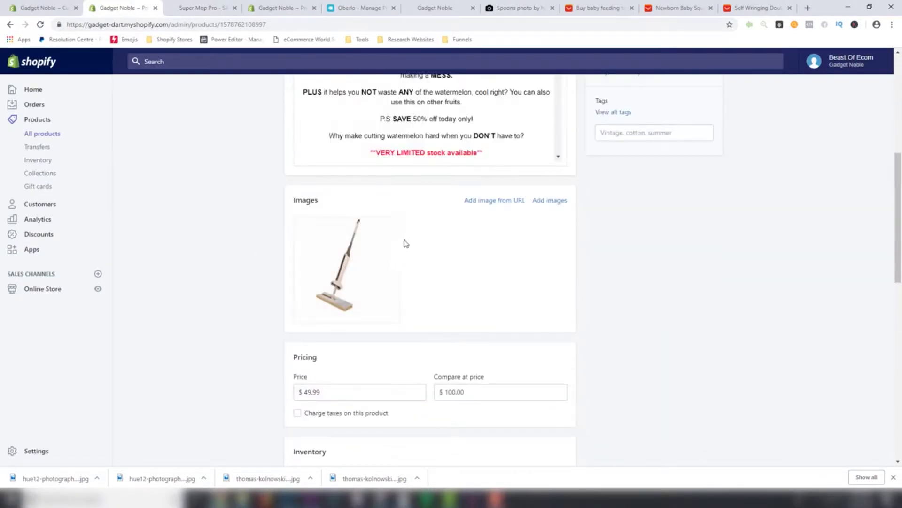
scroll(451, 303, "down", 1)
scroll(484, 305, "down", 3)
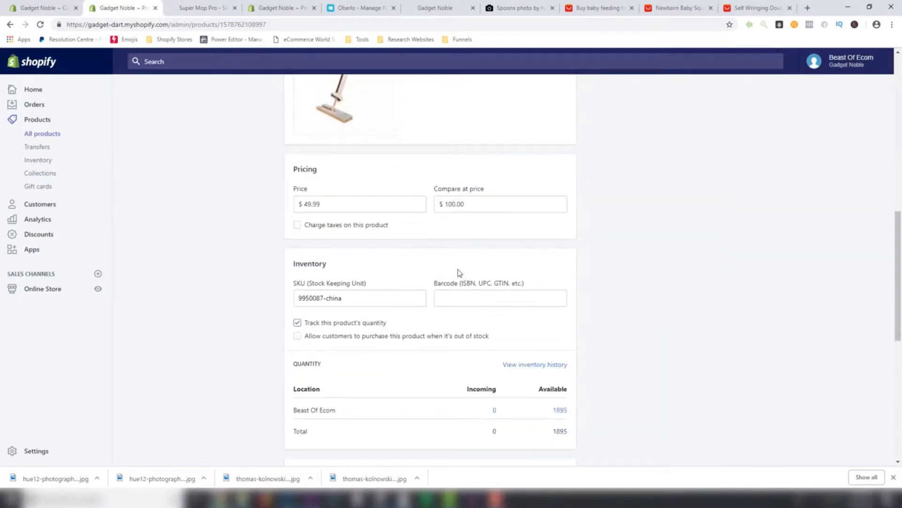
scroll(263, 304, "up", 4)
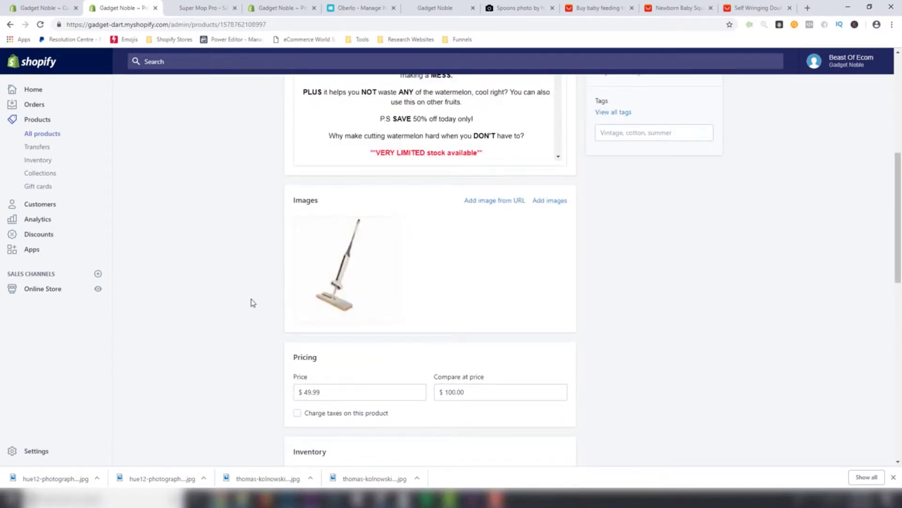
scroll(254, 303, "down", 7)
scroll(258, 299, "down", 5)
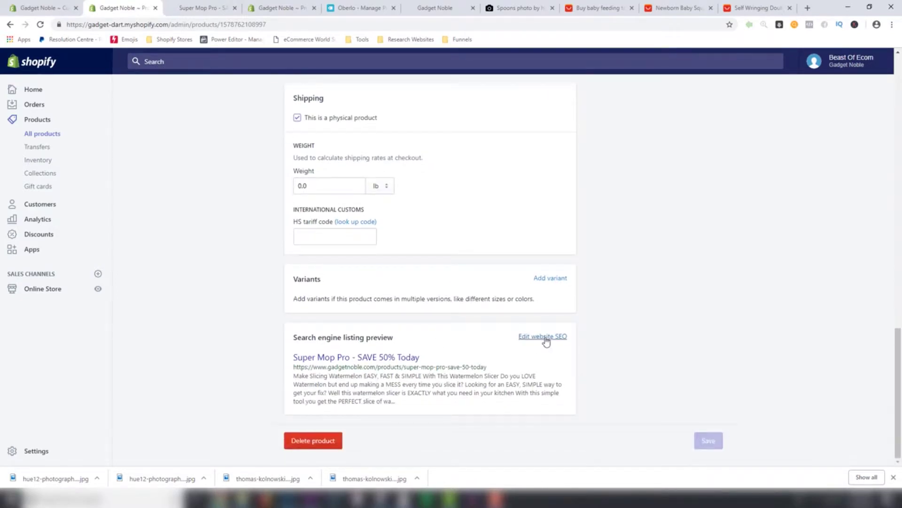
Step: Shorten the mop product's URL handle to super-mop-pro in its search engine listing and save the product
left_click(543, 337)
scroll(359, 255, "down", 3)
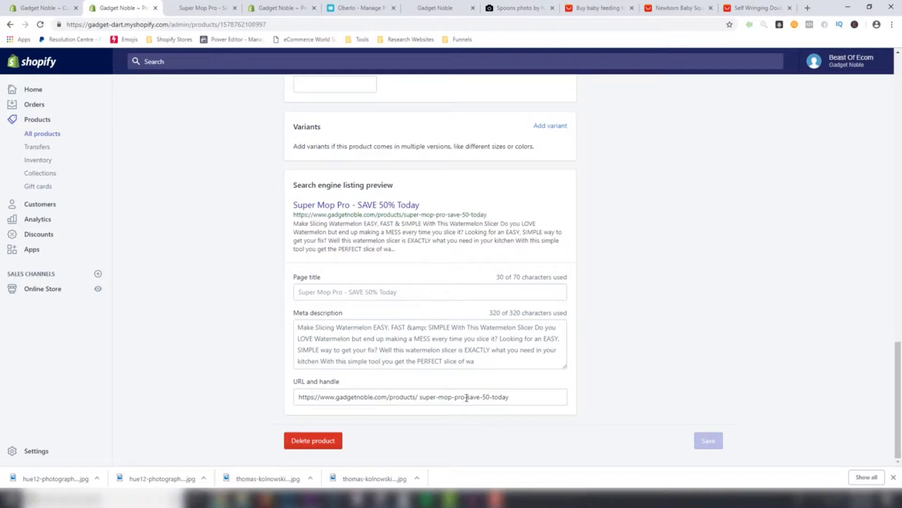
left_click_drag(467, 398, 549, 401)
key("BackSpace")
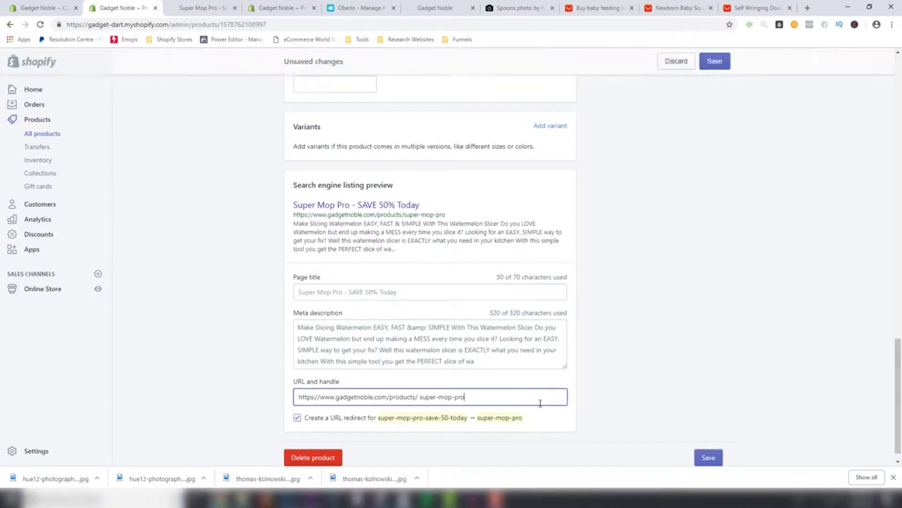
left_click(715, 62)
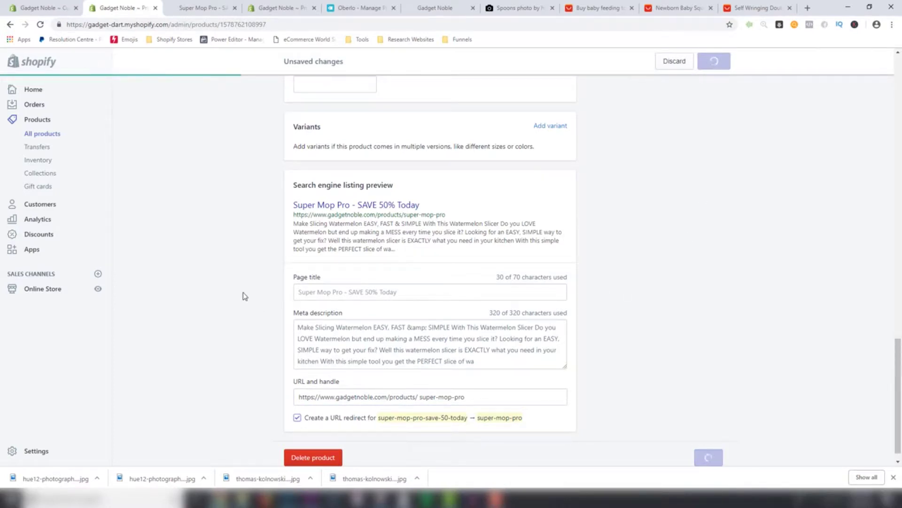
Step: Compare the mop's storefront page, remove the empty line above the heading in its Shopify description, and save
scroll(245, 294, "up", 12)
scroll(244, 296, "up", 8)
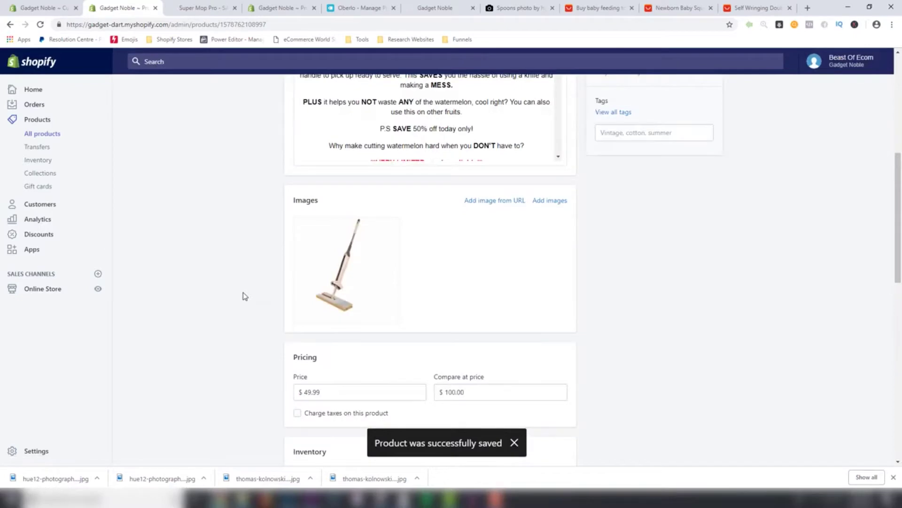
left_click(207, 8)
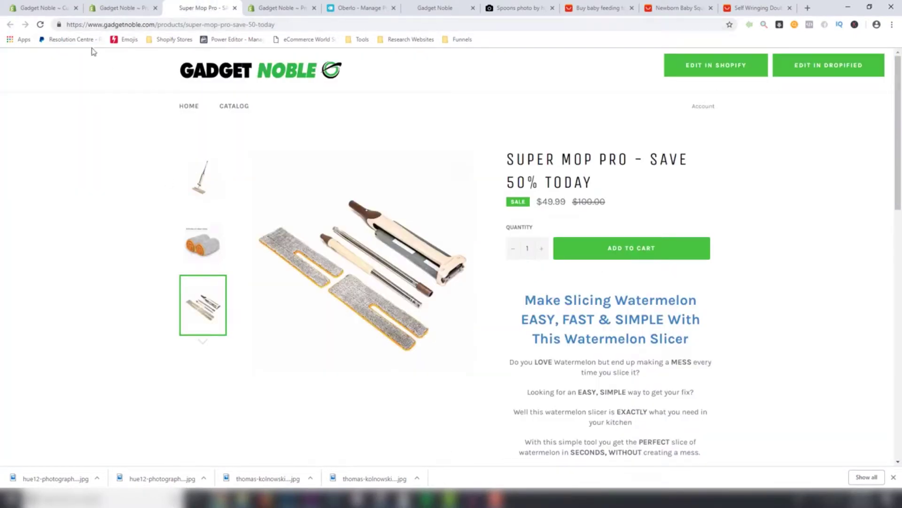
left_click(118, 8)
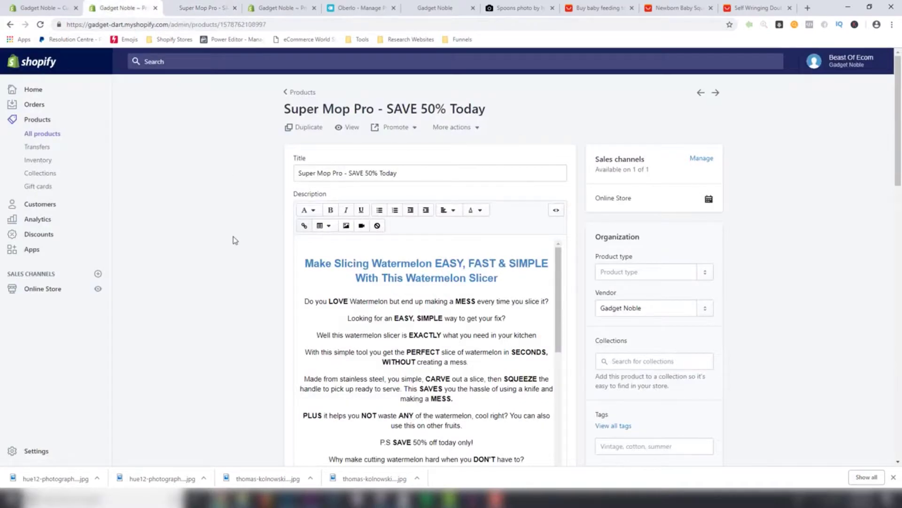
left_click(308, 264)
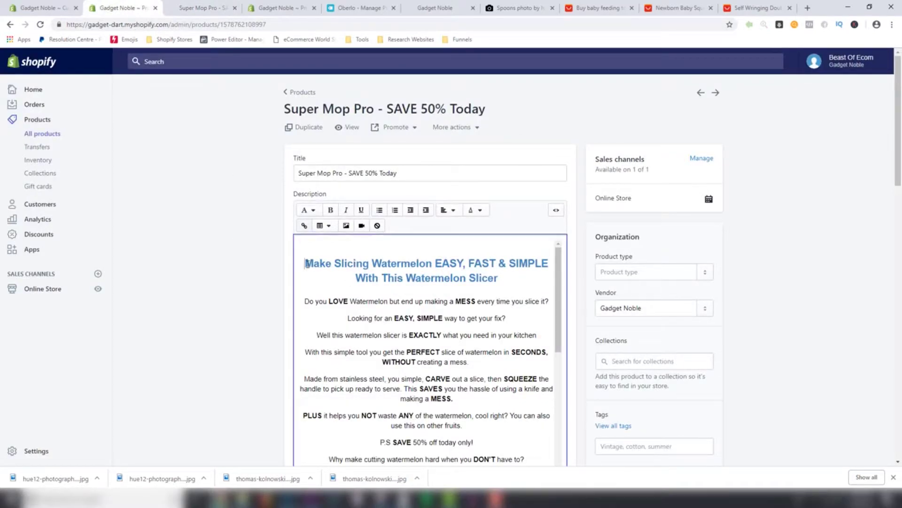
key("BackSpace")
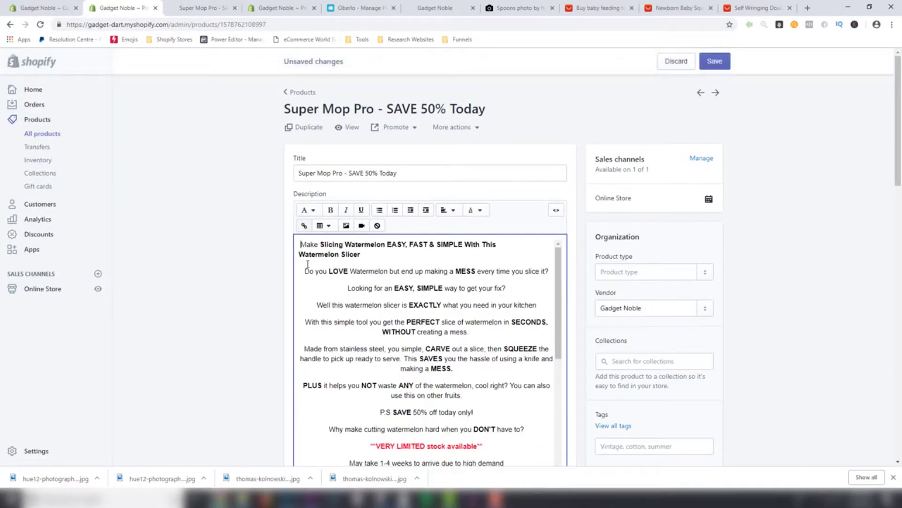
key("ctrl+z")
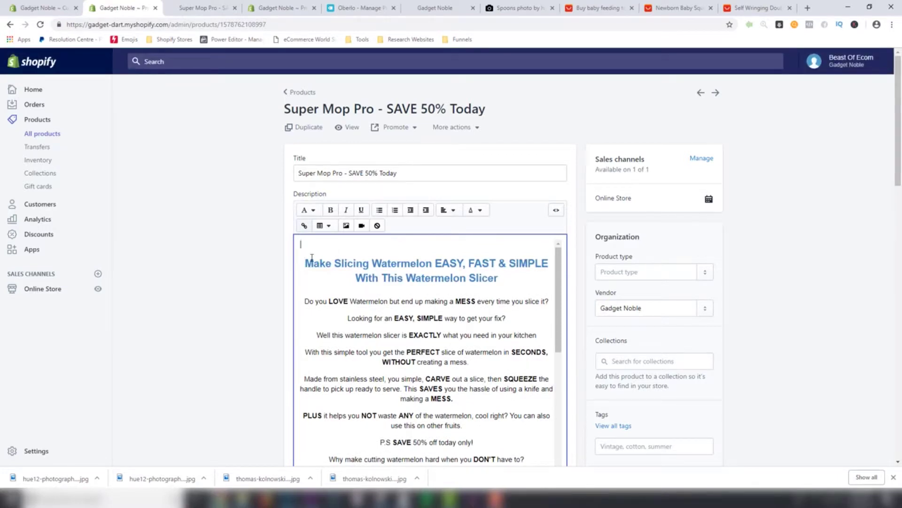
key("Delete")
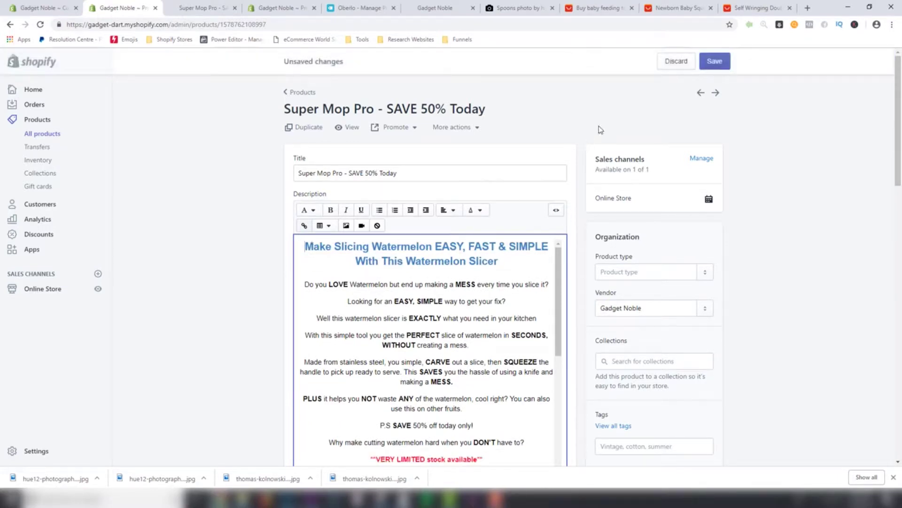
left_click(713, 65)
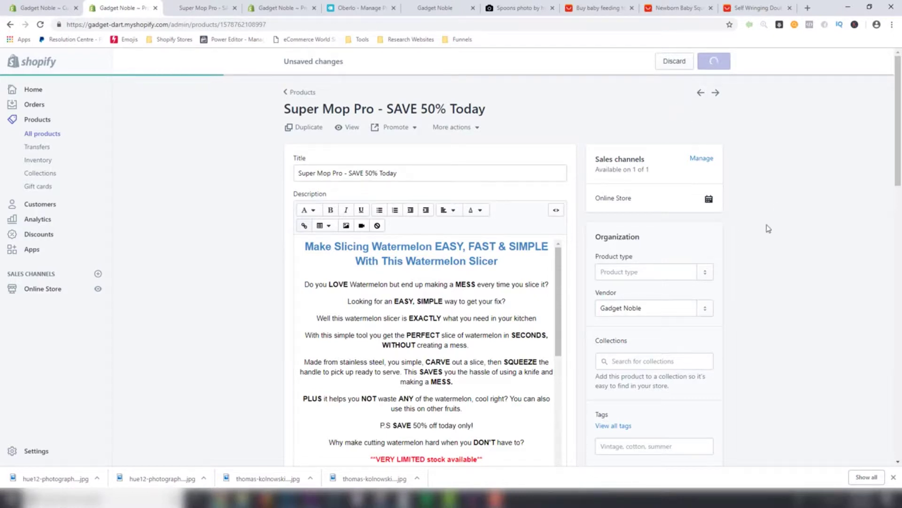
Step: Add Home Improvement as the mop's product type and copy that text for reuse
scroll(749, 251, "down", 2)
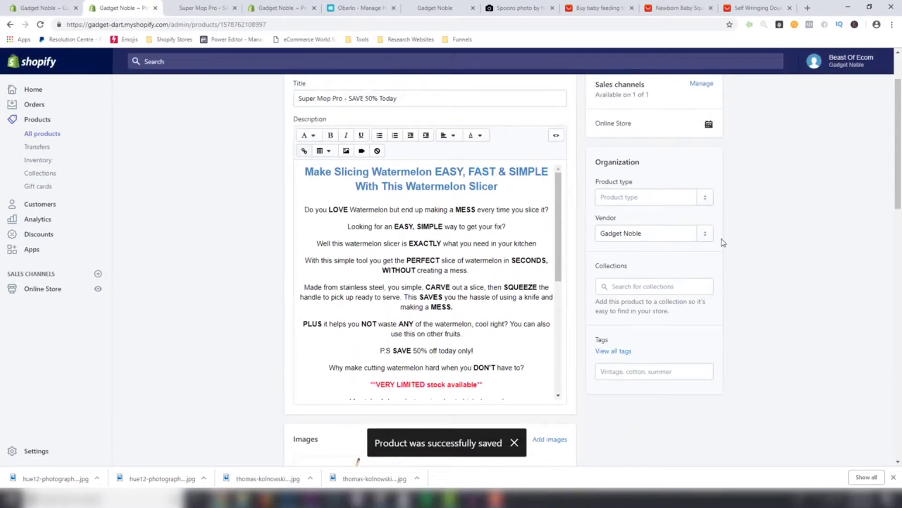
scroll(672, 249, "up", 1)
left_click(611, 209)
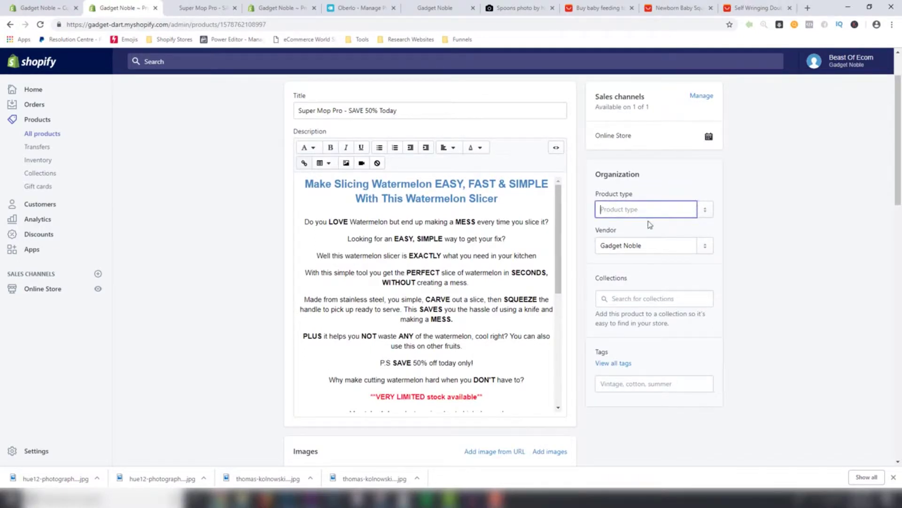
type("Ho")
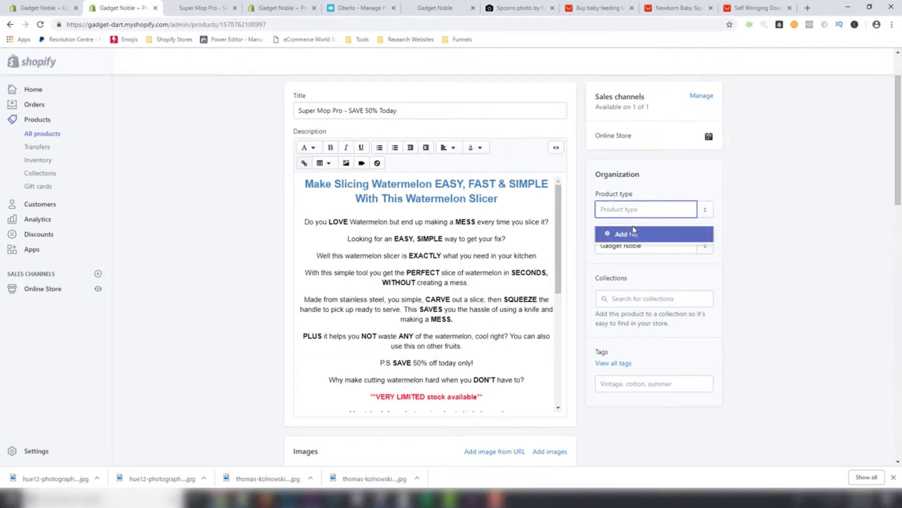
key("BackSpace")
type("Home Improvment")
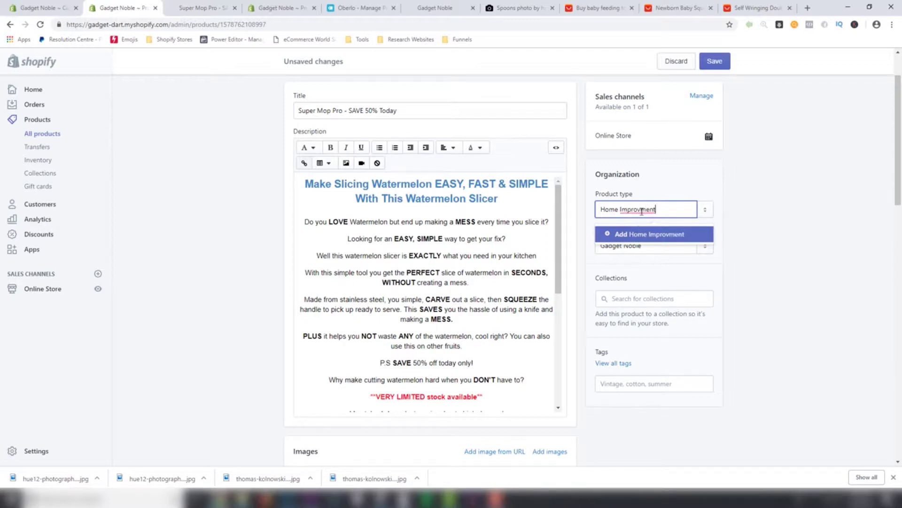
left_click(642, 211)
type("e")
left_click_drag(664, 208, 590, 217)
key("ctrl+c")
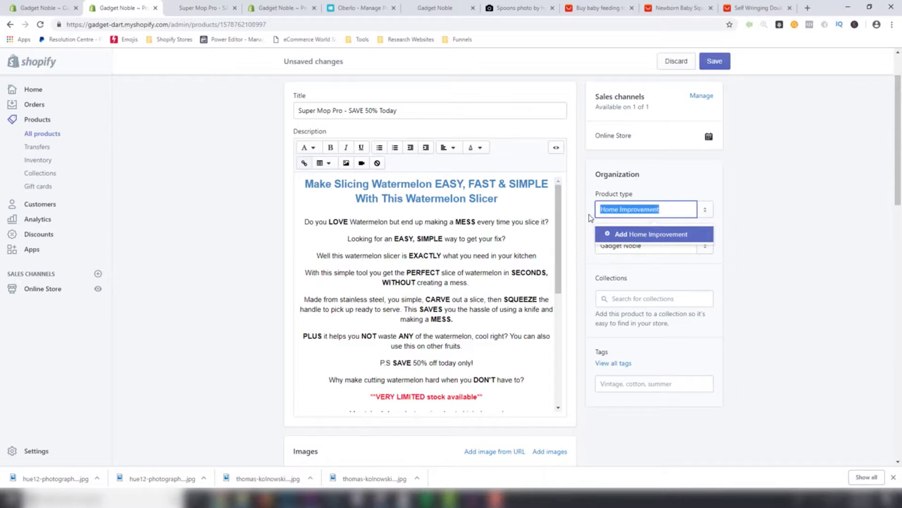
left_click(651, 234)
Step: Replace the mop's vendor with Home Improvement and save the product
left_click_drag(651, 248, 583, 254)
key("ctrl+v")
left_click(770, 254)
left_click(725, 68)
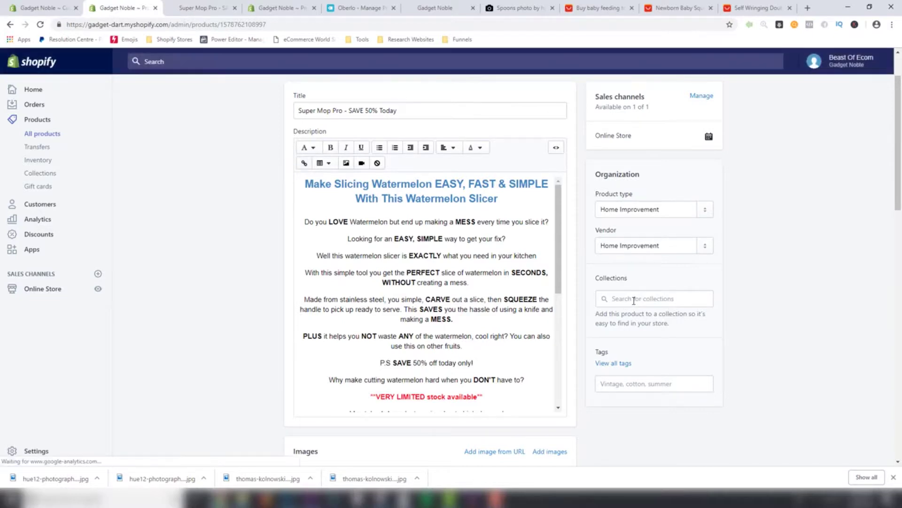
Step: Add the mop to the Home Improvement collection, tag it Home Improvement, and save the product
left_click(630, 299)
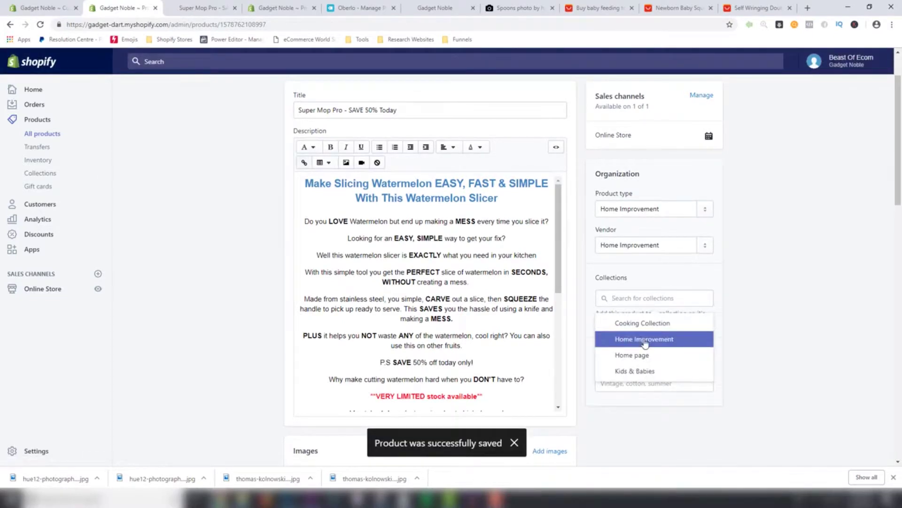
left_click(639, 339)
left_click(755, 353)
left_click(640, 377)
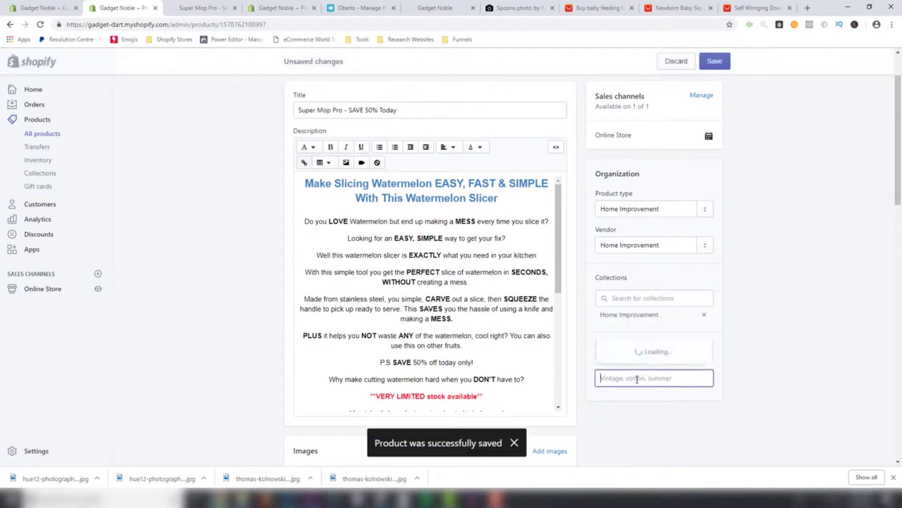
key("ctrl+v")
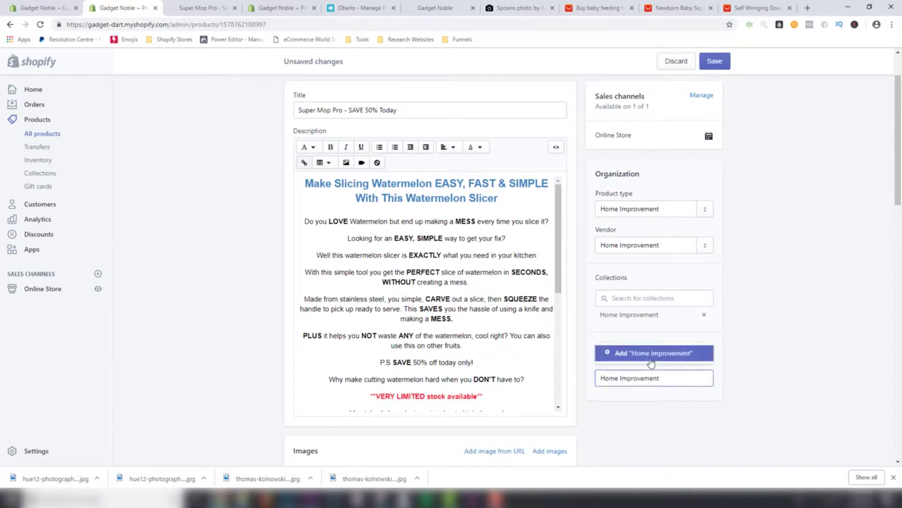
left_click(653, 359)
left_click(719, 62)
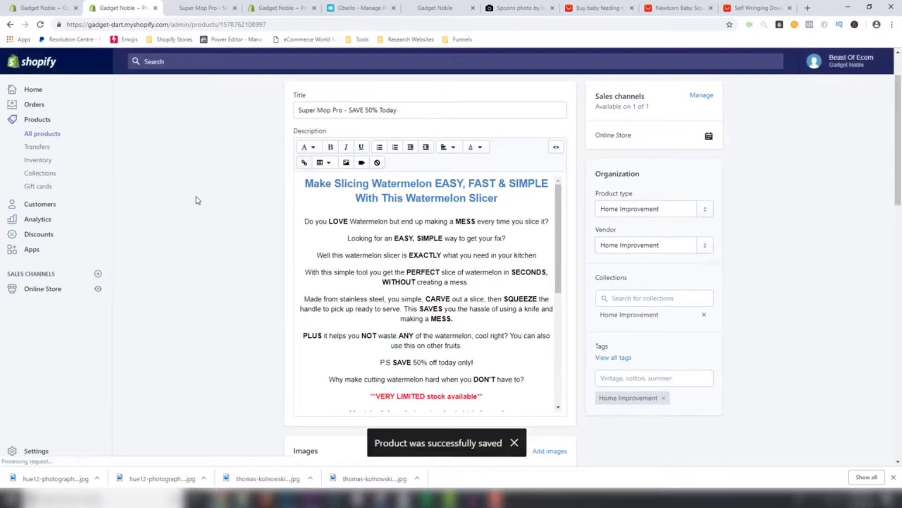
Step: Switch to the Oberlo import list and retitle the newborn baby feeding bottle as SqueezEASE Easy Feeder
left_click(199, 9)
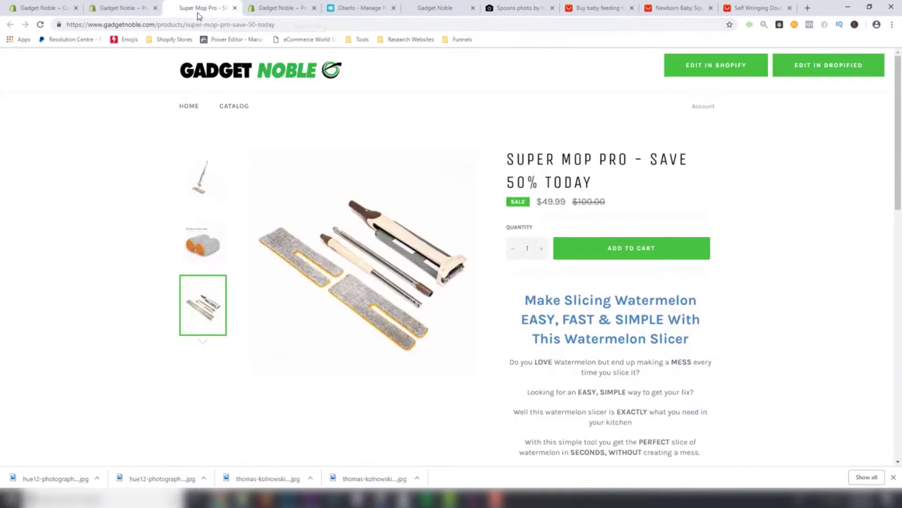
left_click(265, 9)
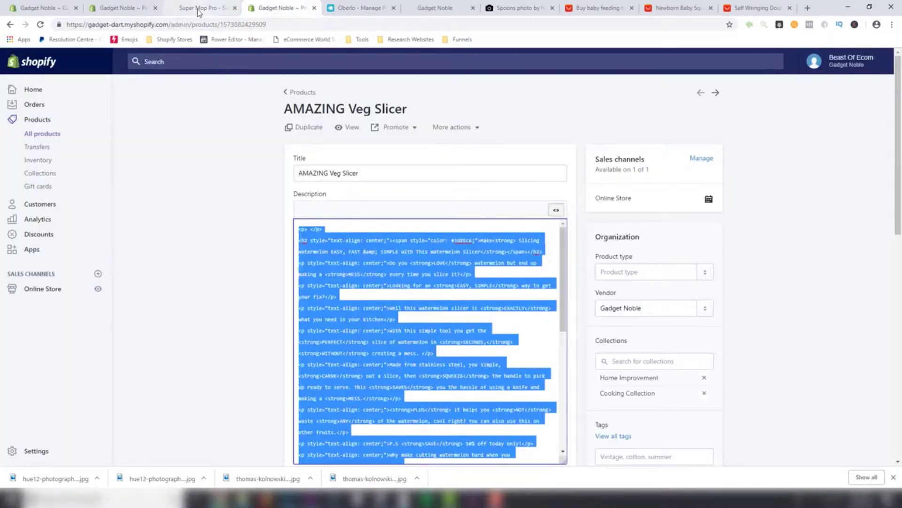
left_click(348, 9)
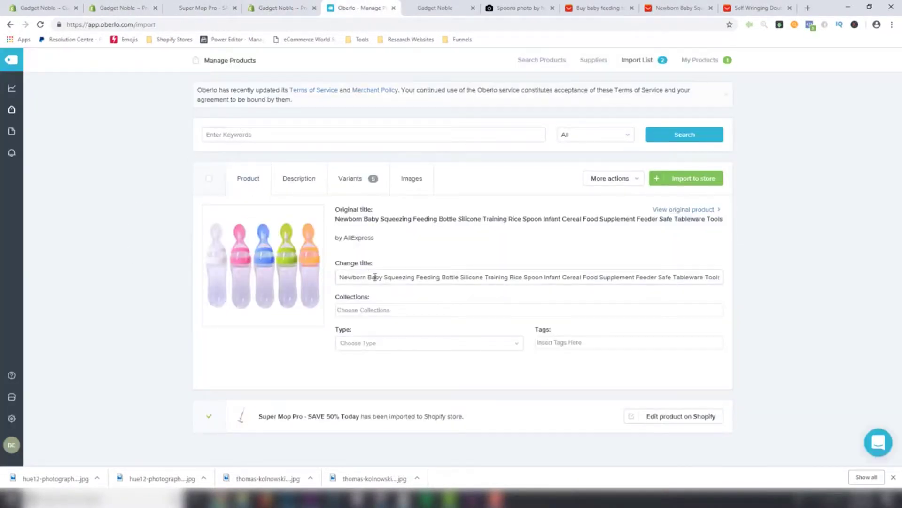
left_click(355, 278)
key("ctrl+a")
key("BackSpace")
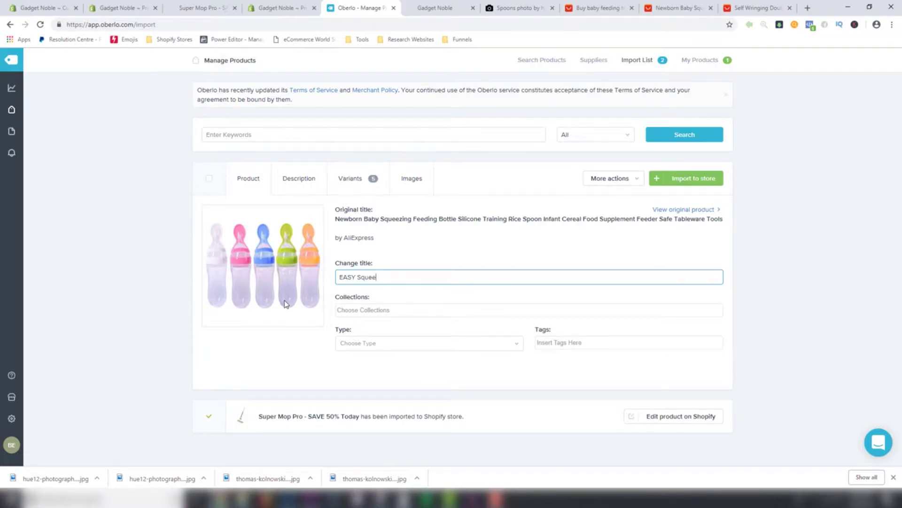
key("BackSpace")
key("BackSpace")
key("BackSpace")
key("BackSpace")
key("BackSpace")
key("BackSpace")
key("BackSpace")
key("BackSpace")
key("BackSpace")
key("BackSpace")
key("BackSpace")
type("SqueezEASE")
key("BackSpace")
key("BackSpace")
type("sy Feeder")
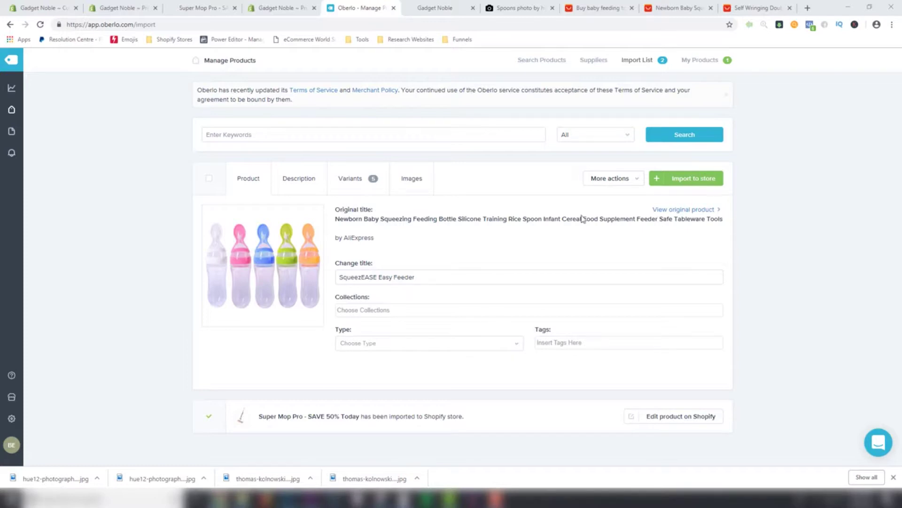
Step: Insert ® after SqueezEASE and Baby before Feeder, making the title SqueezEASE® Easy Baby Feeder
left_click(377, 277)
type("®")
left_click(424, 278)
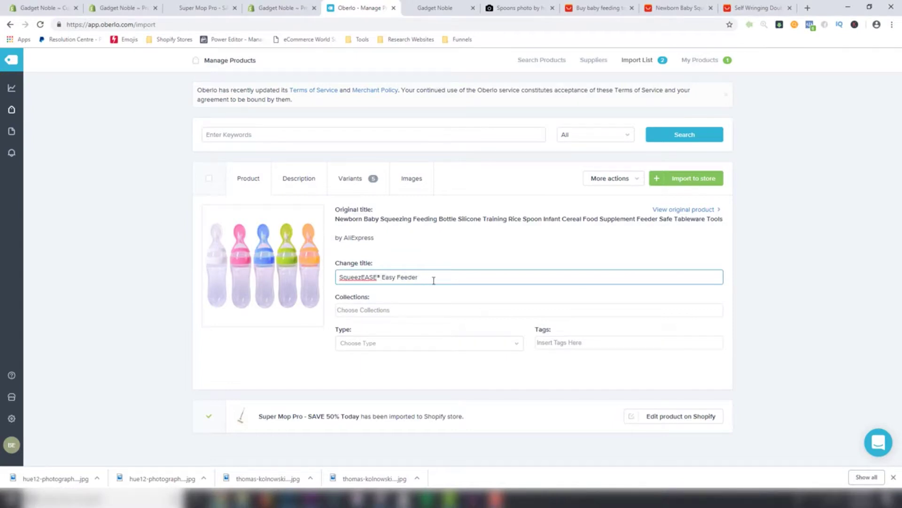
left_click(398, 277)
type("Baby")
Step: Check which collections are offered for the baby feeder in the import list
left_click(382, 311)
left_click(312, 355)
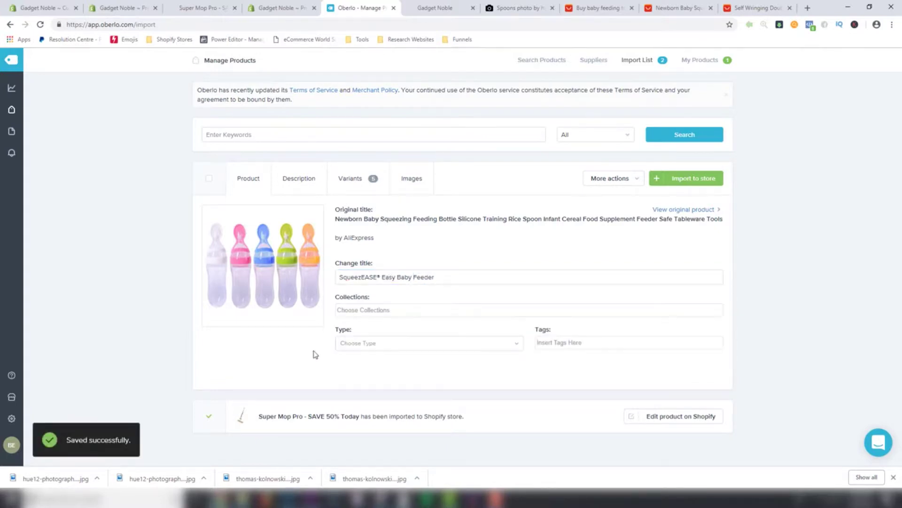
left_click(358, 309)
left_click(333, 339)
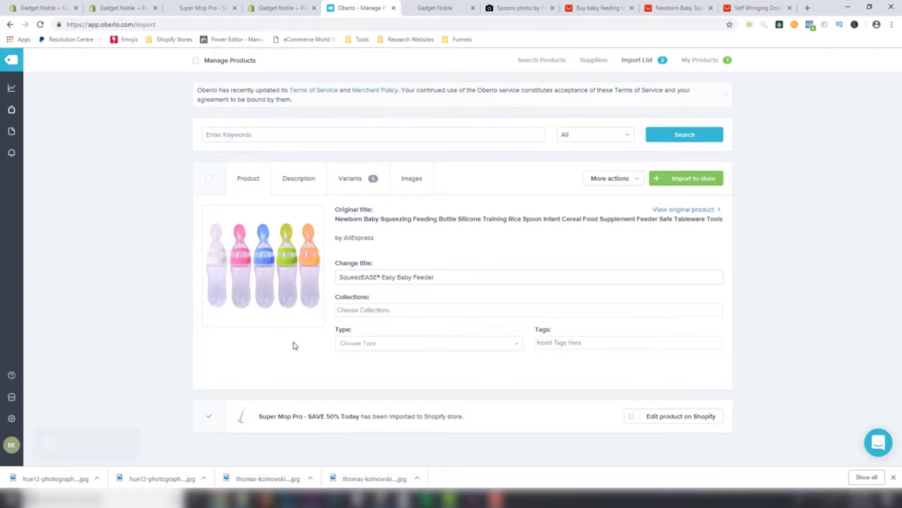
Step: Switch to the Shopify admin, close the mop's storefront page, and view the store's Collections list in a new tab
left_click(122, 8)
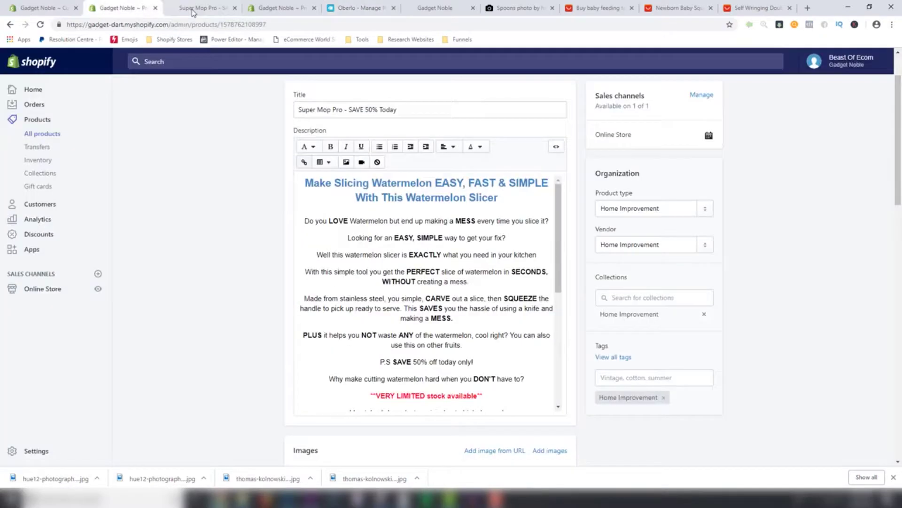
left_click(207, 7)
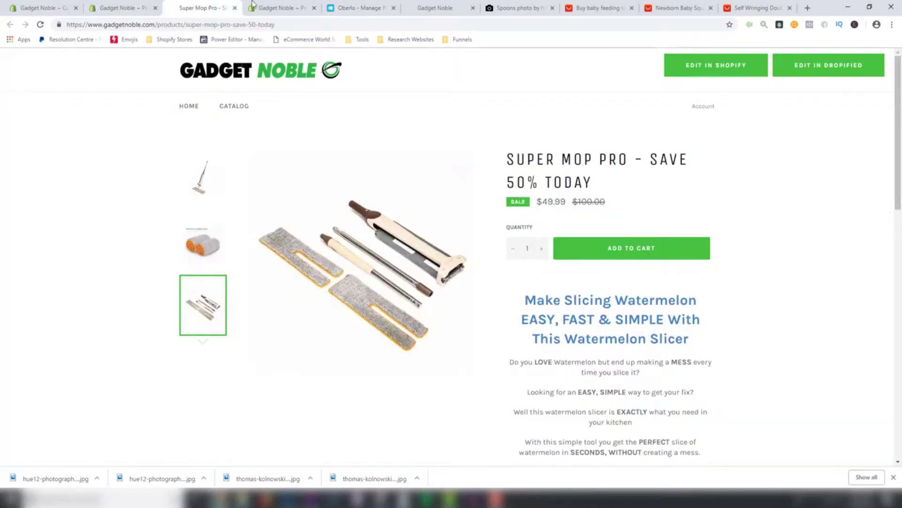
left_click(125, 8)
left_click(59, 7)
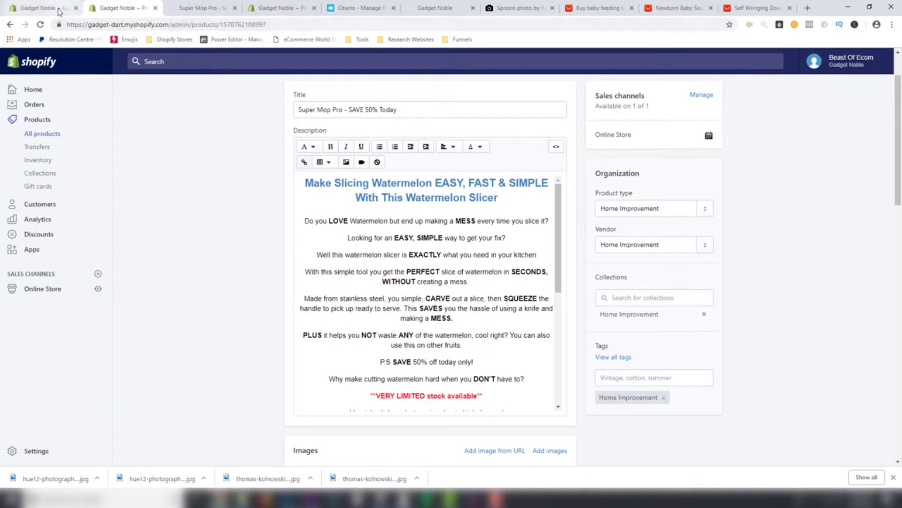
left_click(198, 8)
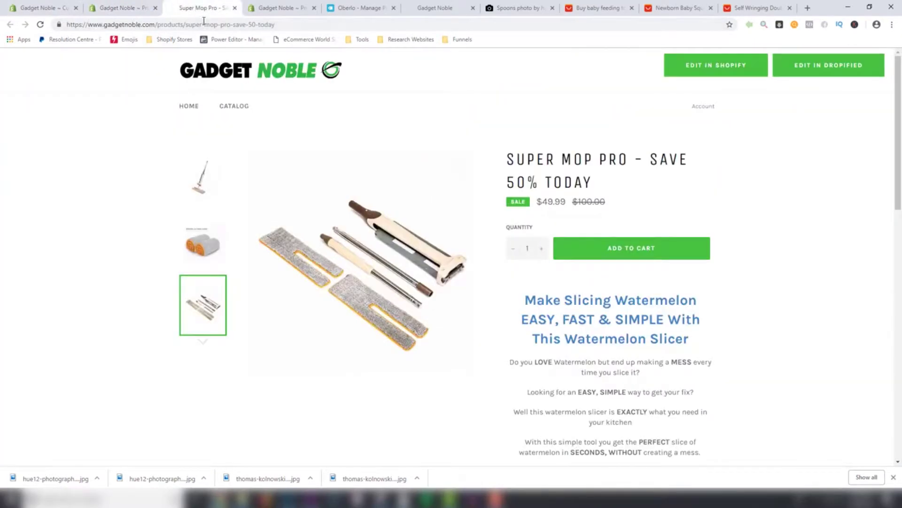
left_click(235, 8)
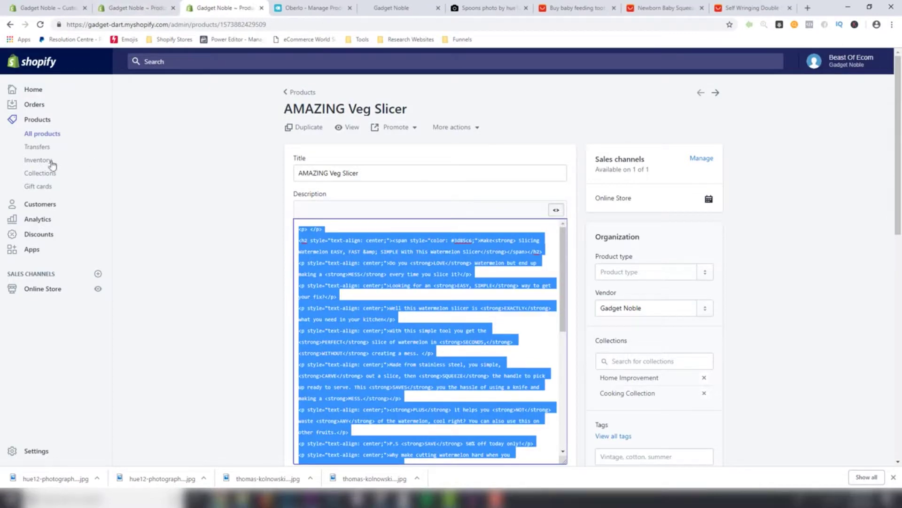
right_click(38, 175)
left_click(54, 180)
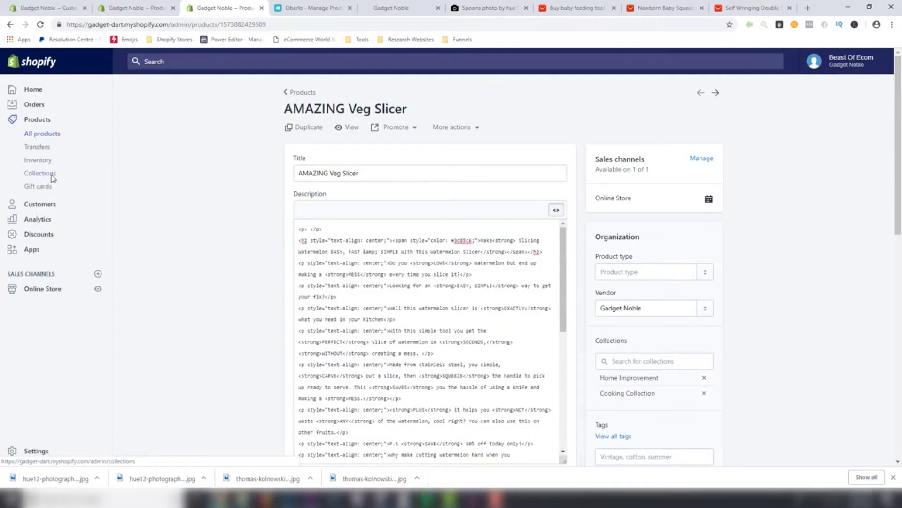
left_click(279, 9)
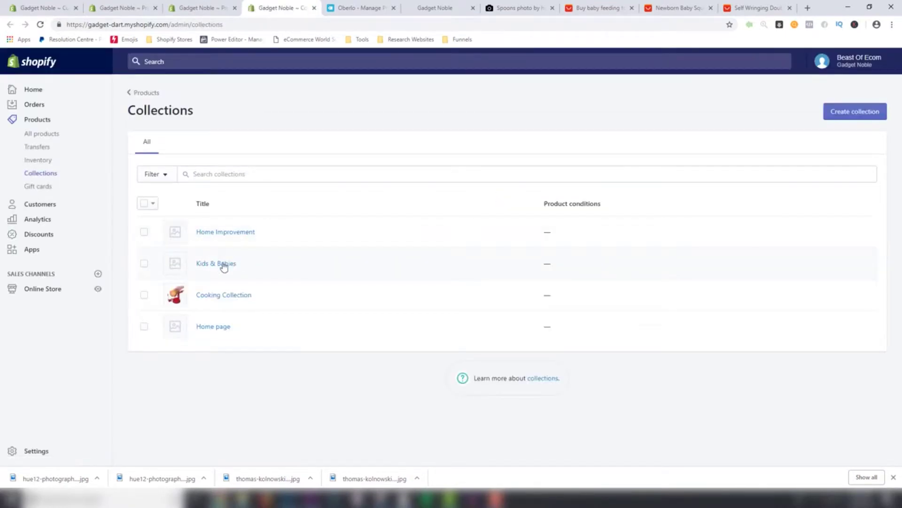
Step: Return to Oberlo, recheck the baby feeder's available collections, and open its imported description
left_click(339, 10)
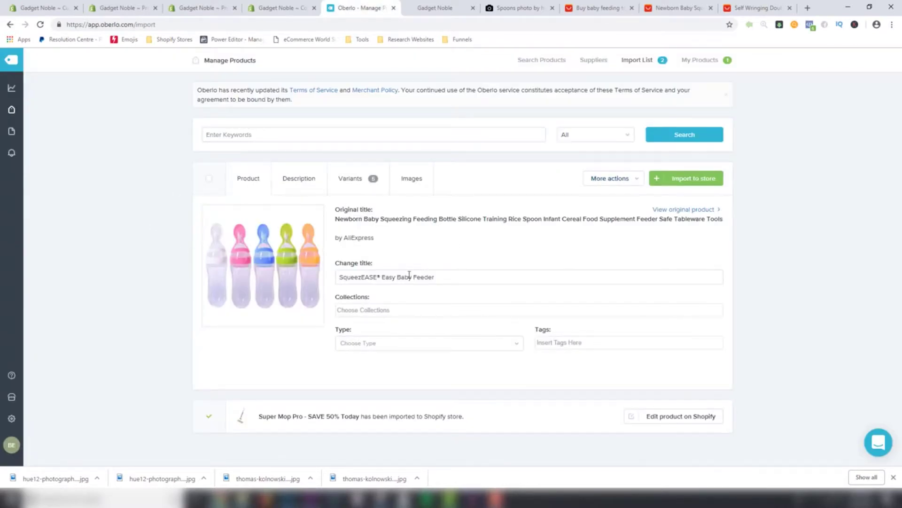
left_click(397, 309)
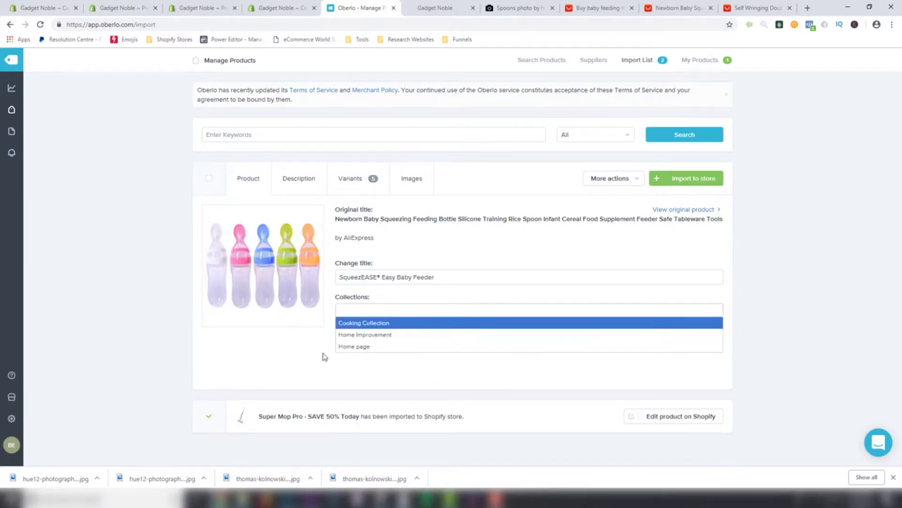
left_click(290, 378)
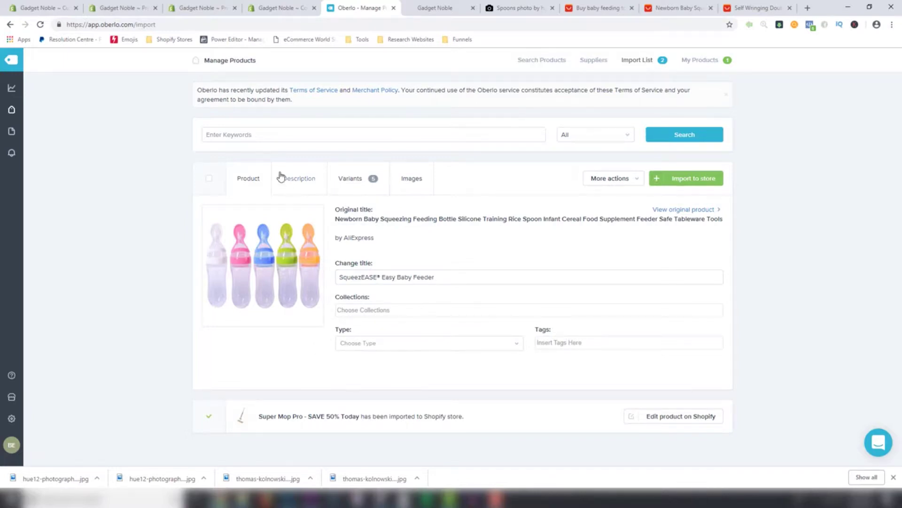
left_click(298, 180)
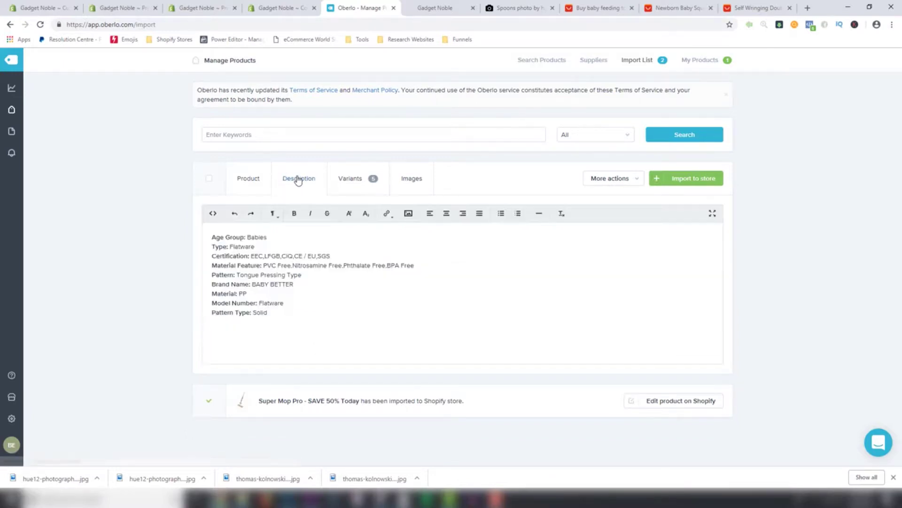
Step: Clear the baby feeding bottle's entire supplier description and switch its description editor to HTML code view
left_click(284, 303)
key("ctrl+a")
key("BackSpace")
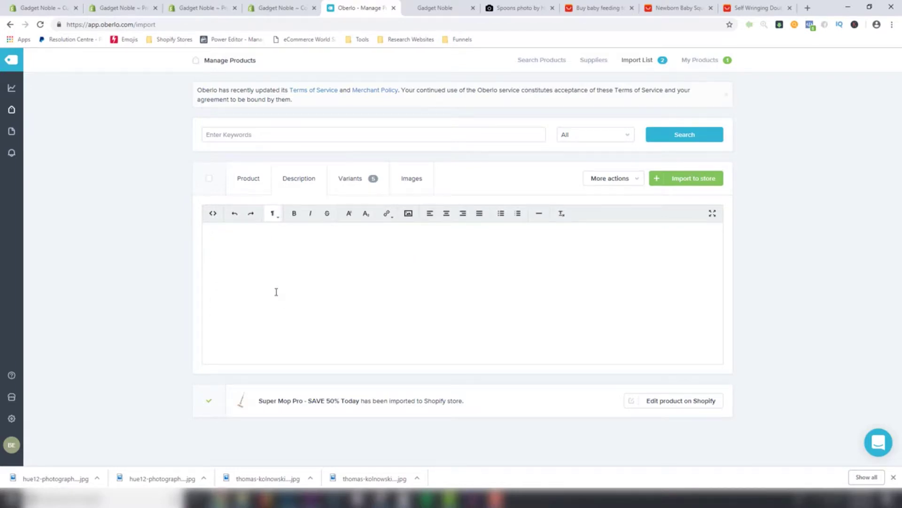
left_click(215, 217)
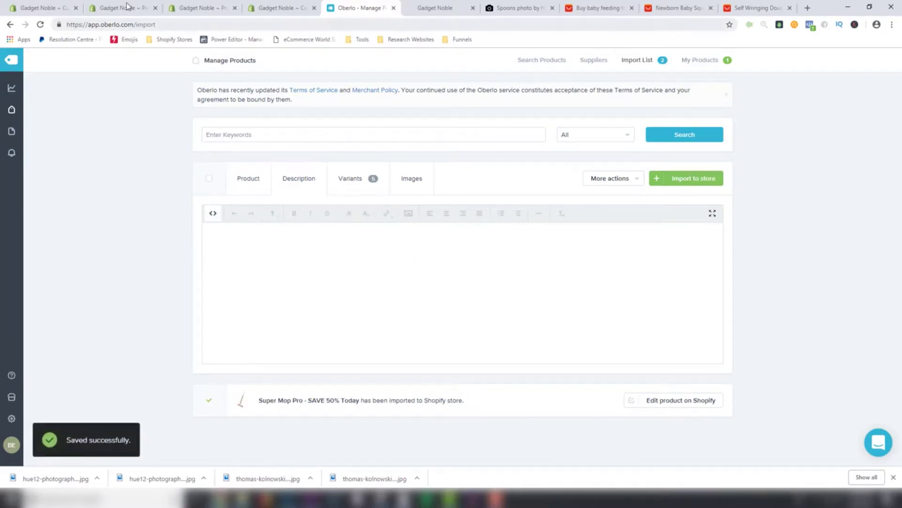
Step: Copy the HTML description of the AMAZING Veg Slicer product in Shopify into the bottle's Oberlo description and return to formatted view
left_click(179, 9)
key("ctrl+a")
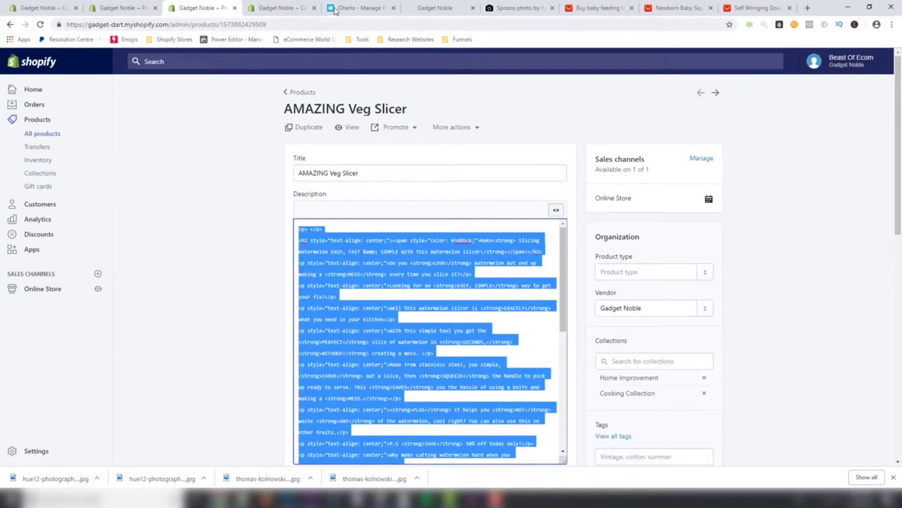
left_click(280, 8)
left_click(343, 7)
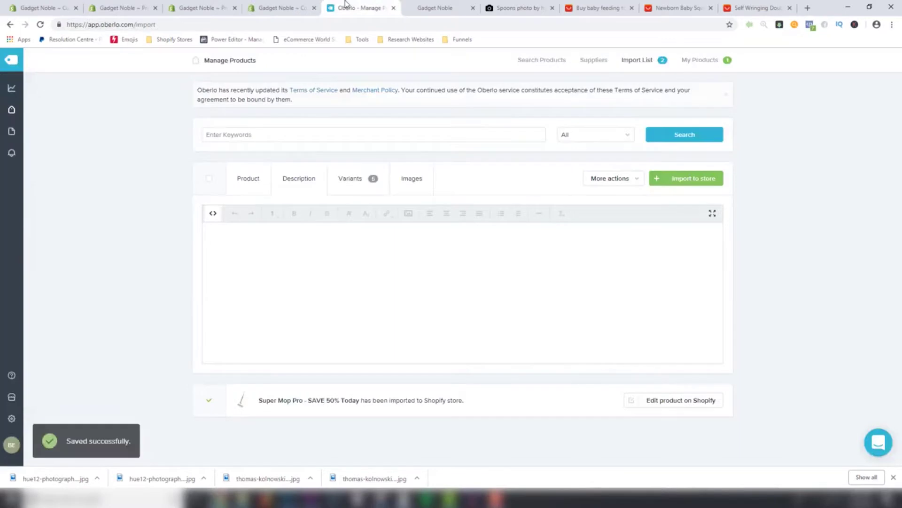
key("ctrl+v")
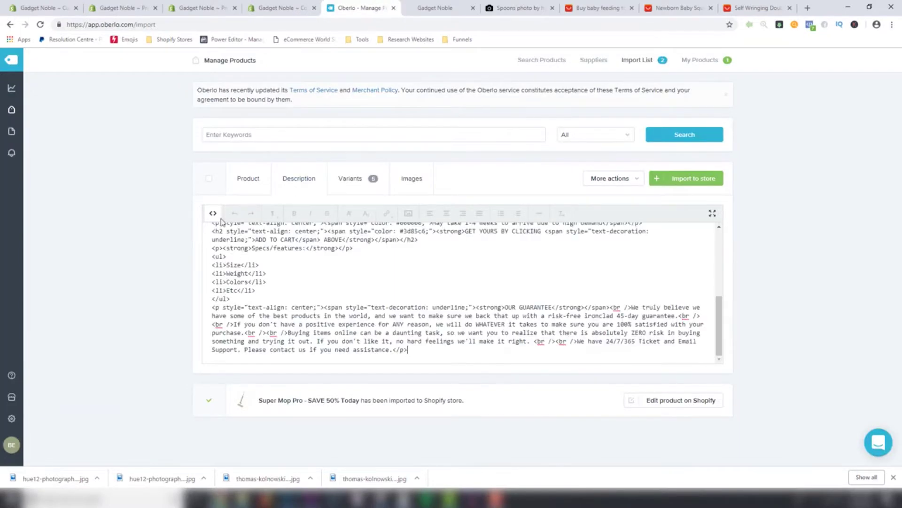
left_click(213, 213)
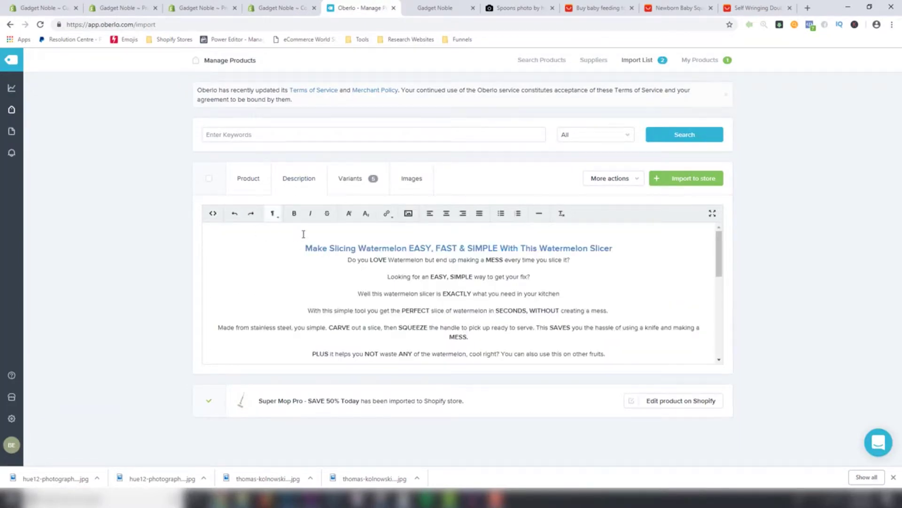
Step: Remove the blank line above the description's heading and keep the body text directly beneath the heading
key("Delete")
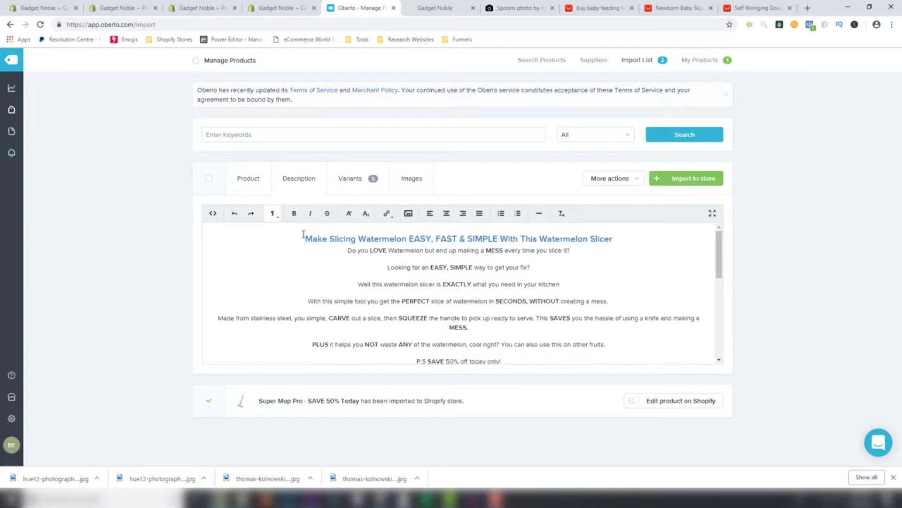
left_click(616, 241)
key("Return")
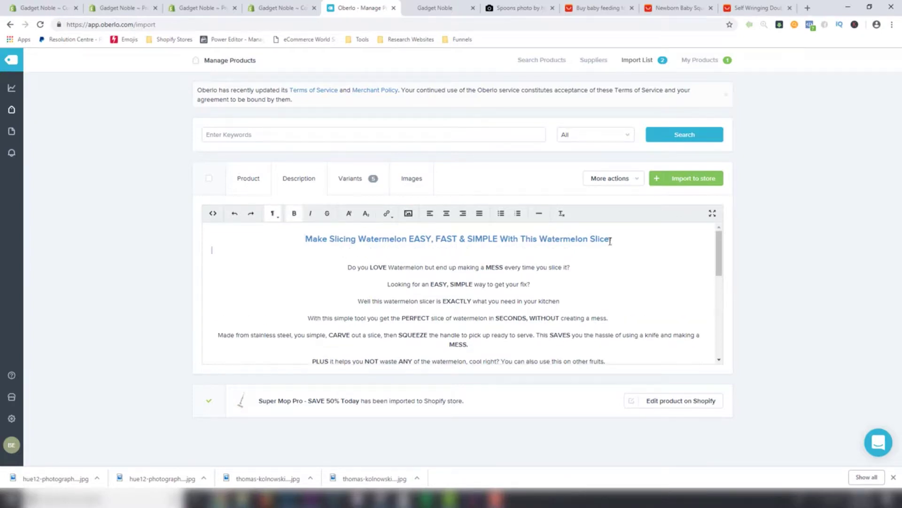
left_click(350, 269)
key("BackSpace")
left_click(306, 235)
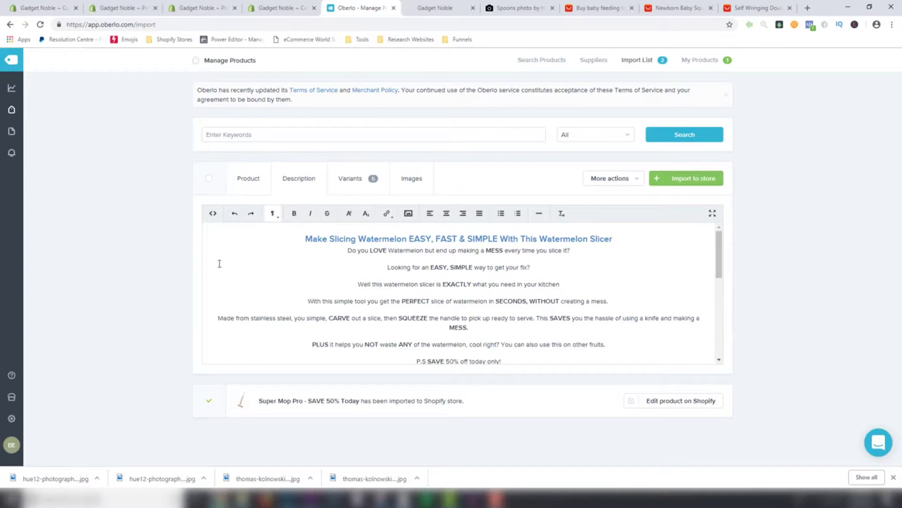
Step: Set the colour names of the first two bottle variants to Green and Blue
left_click(361, 184)
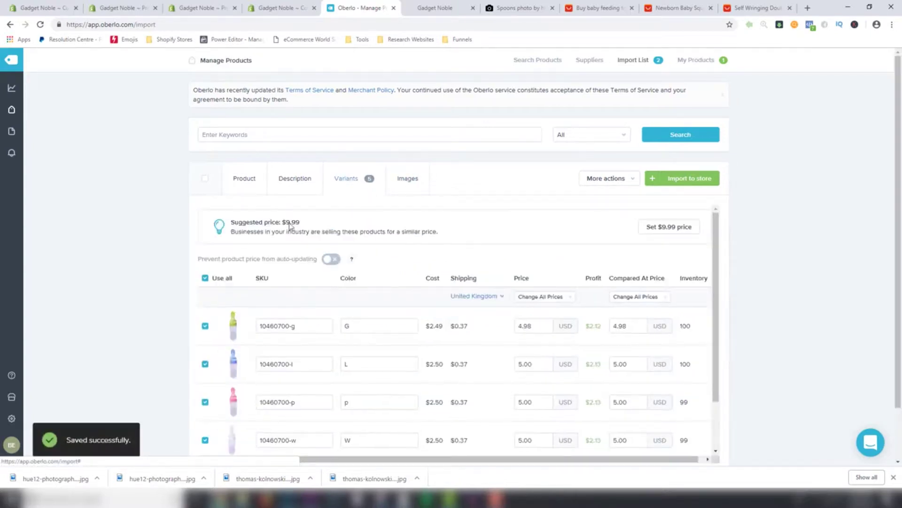
scroll(146, 266, "down", 2)
scroll(369, 285, "down", 3)
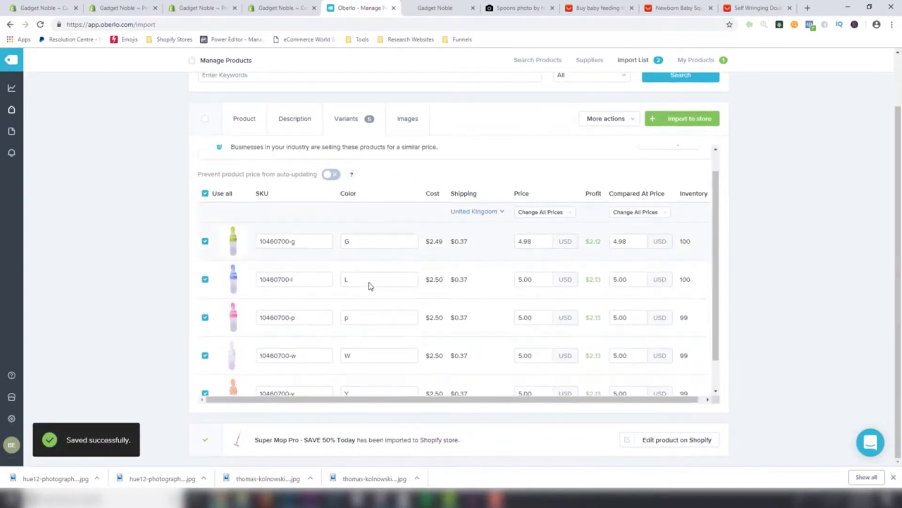
double_click(348, 207)
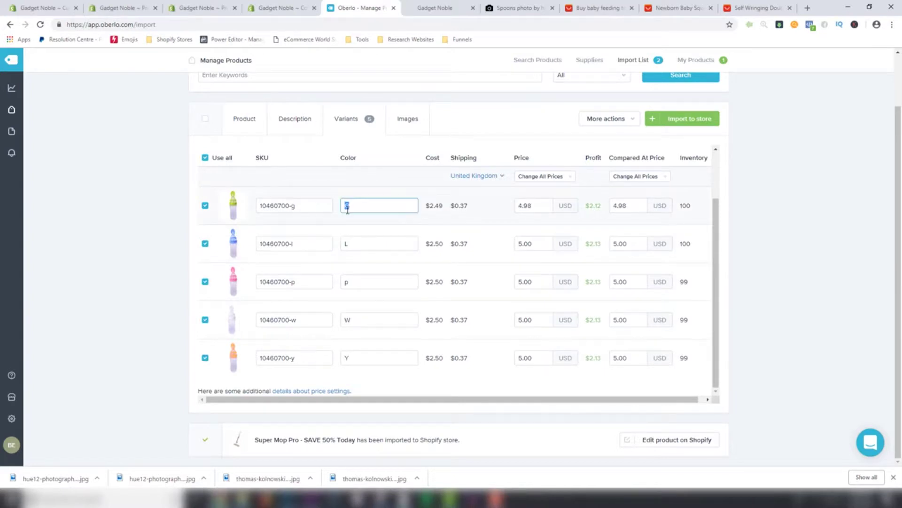
type("Green")
key("Tab")
key("Tab")
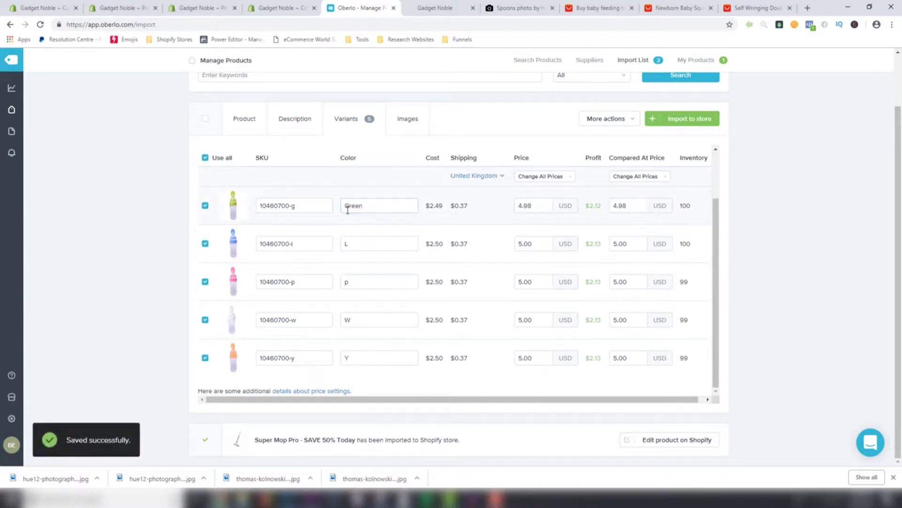
double_click(367, 245)
type("Blue")
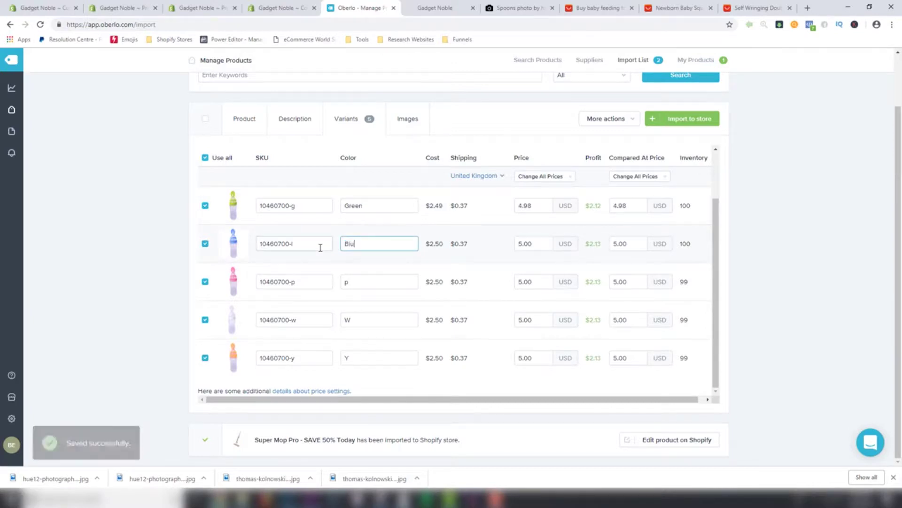
Step: Set the colour names of the remaining three bottle variants to Pink, White and Orange
left_click(360, 282)
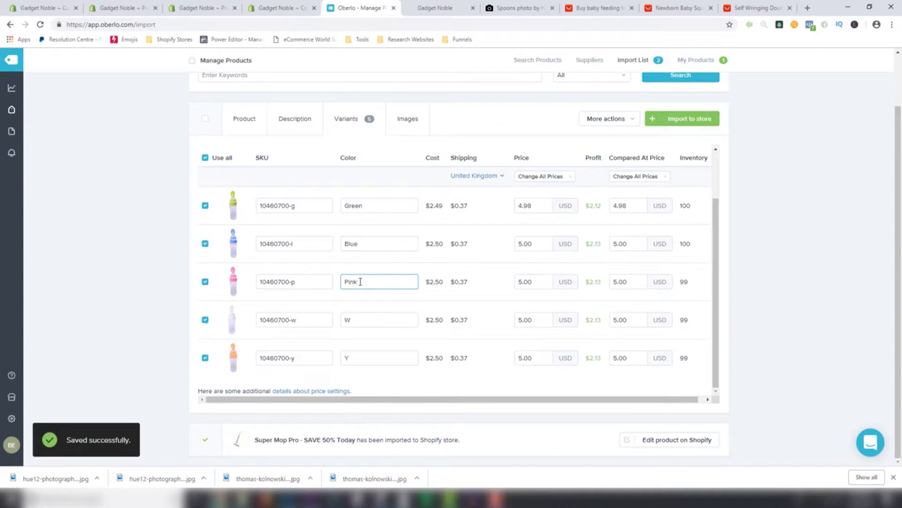
left_click(356, 320)
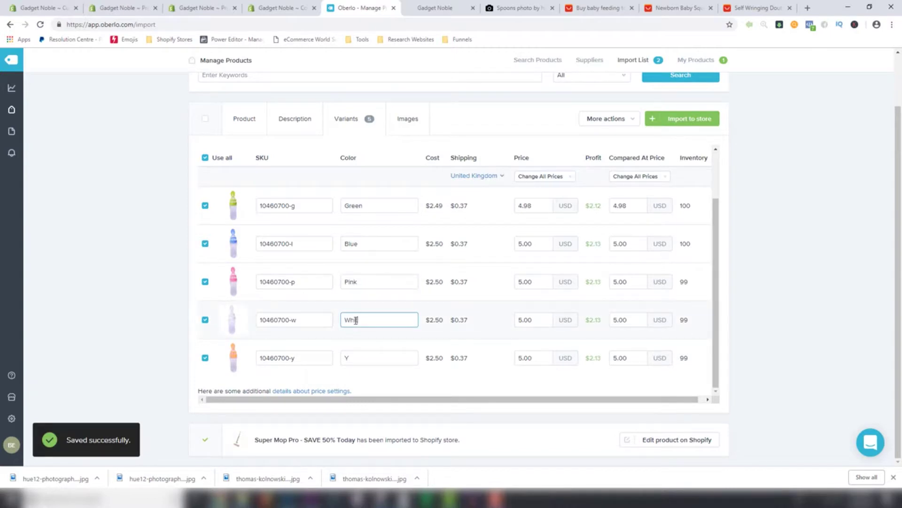
left_click(356, 356)
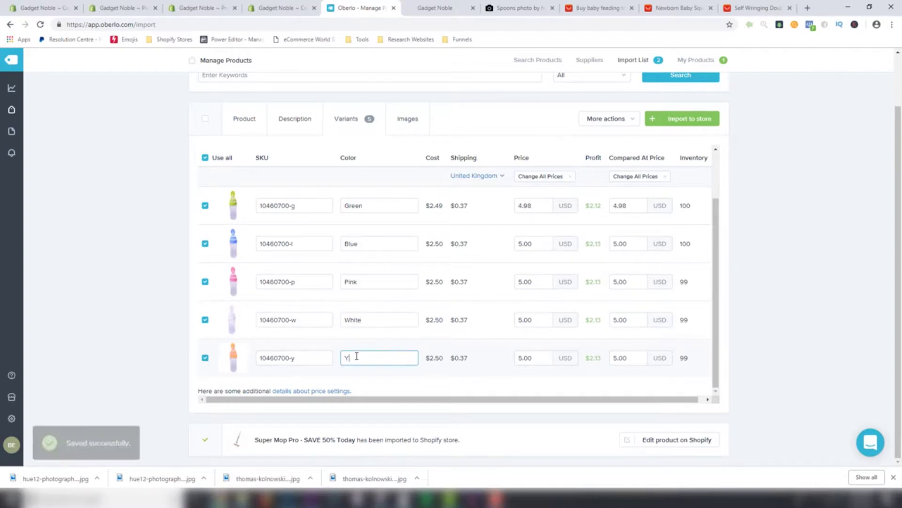
left_click_drag(357, 356, 317, 362)
type("Orange")
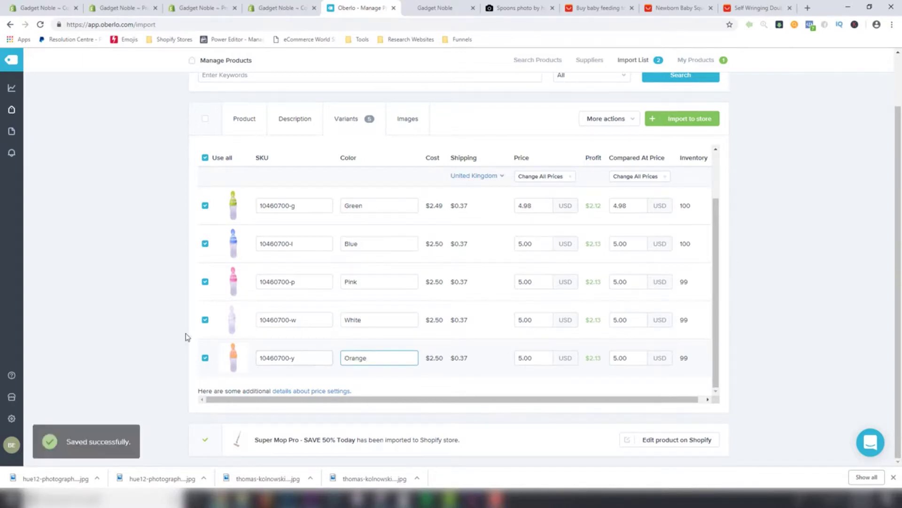
left_click(121, 314)
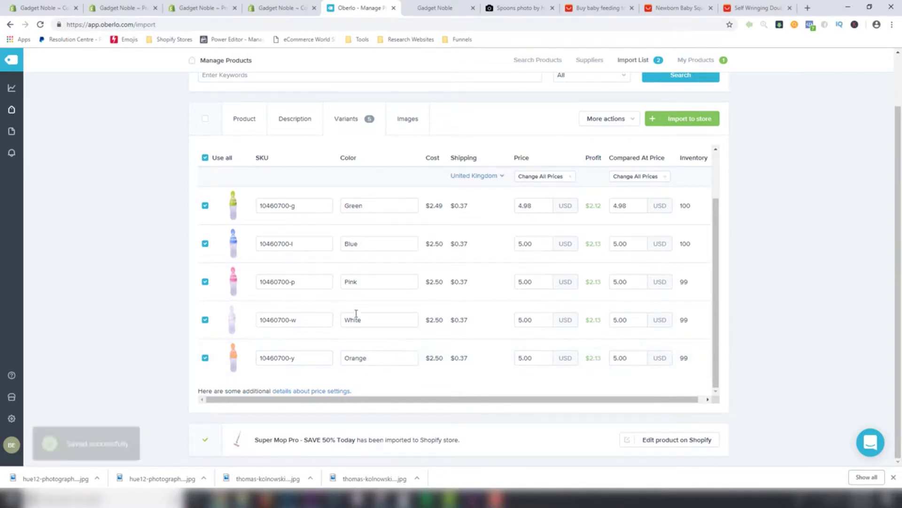
Step: Set the selling price of all variants at once to 19.99 USD
scroll(367, 314, "up", 2)
scroll(446, 305, "down", 2)
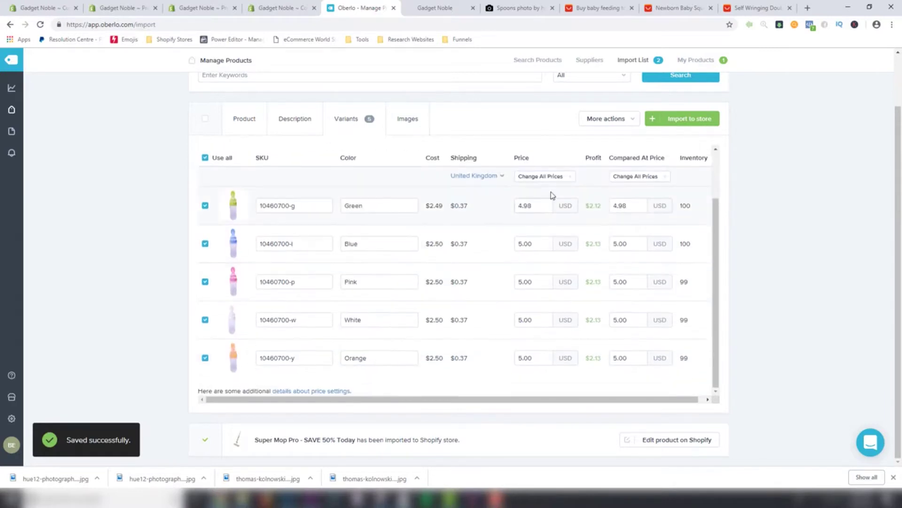
left_click(550, 177)
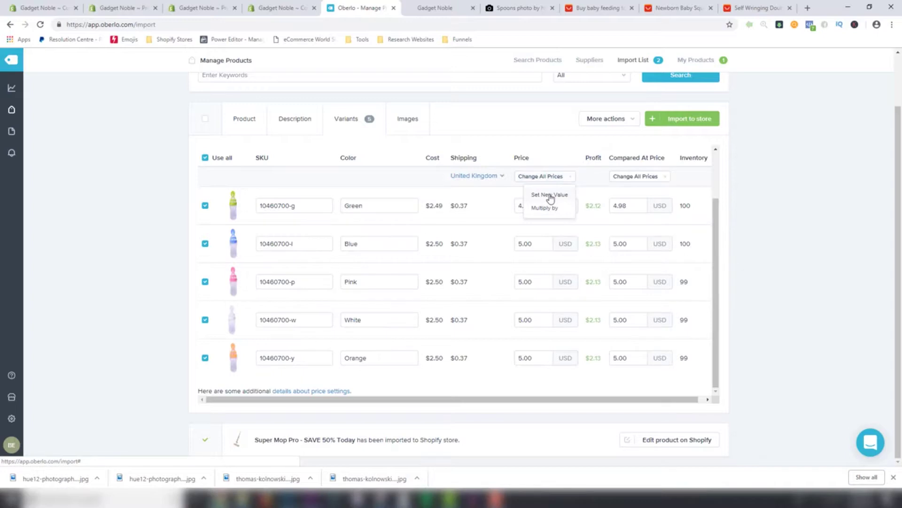
left_click(550, 196)
type("1")
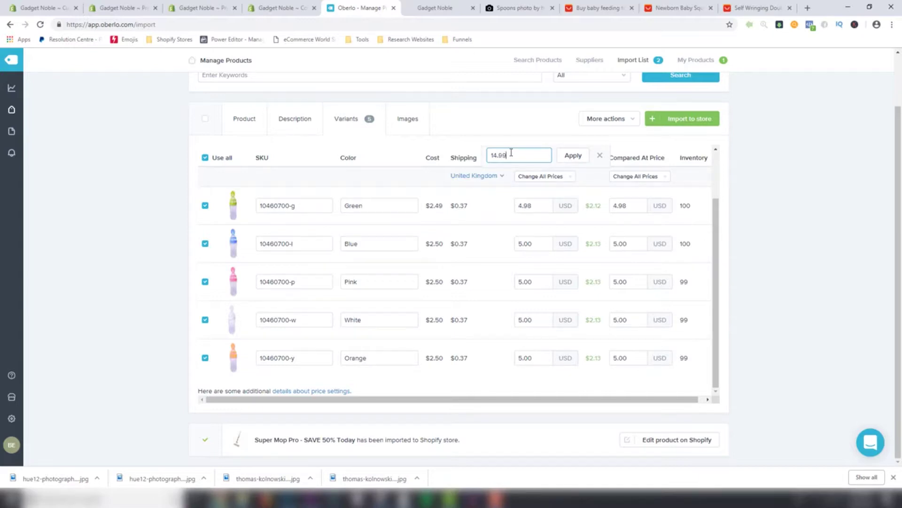
key("BackSpace")
type("1")
left_click(524, 120)
left_click(574, 157)
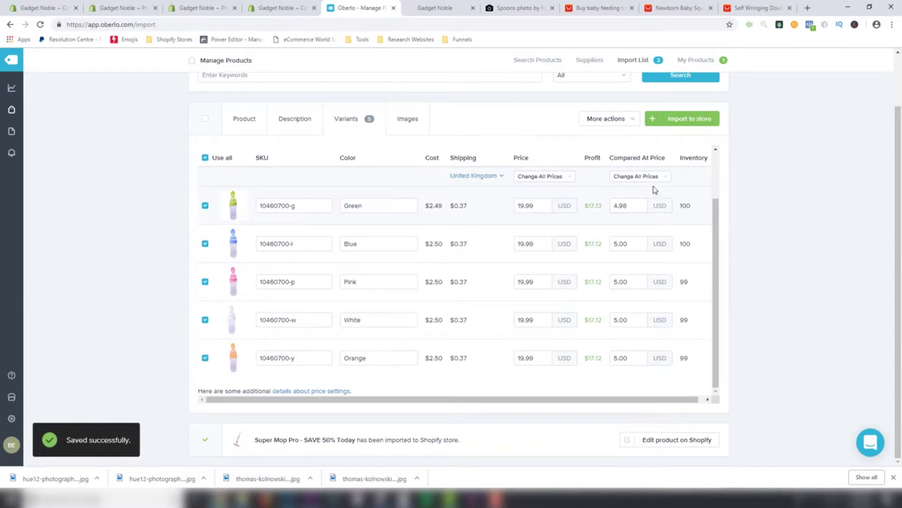
Step: Set the compared-at price of all variants at once to 40.00 USD
left_click(652, 181)
left_click(637, 193)
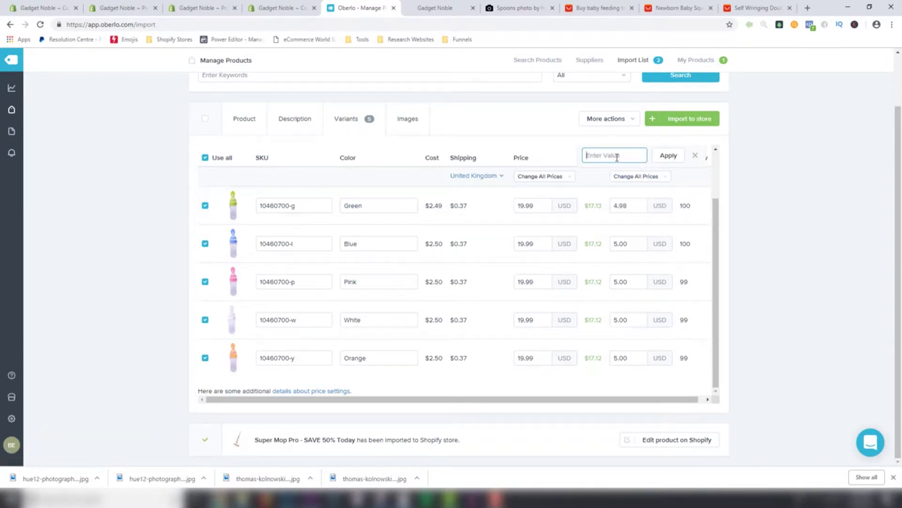
type("40.00")
left_click(677, 156)
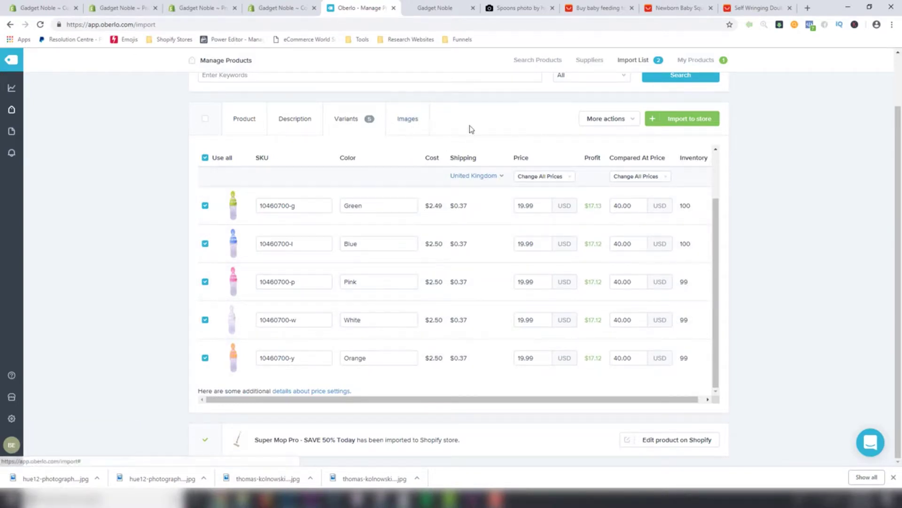
Step: Look through the supplier images available for the bottle product
left_click(402, 123)
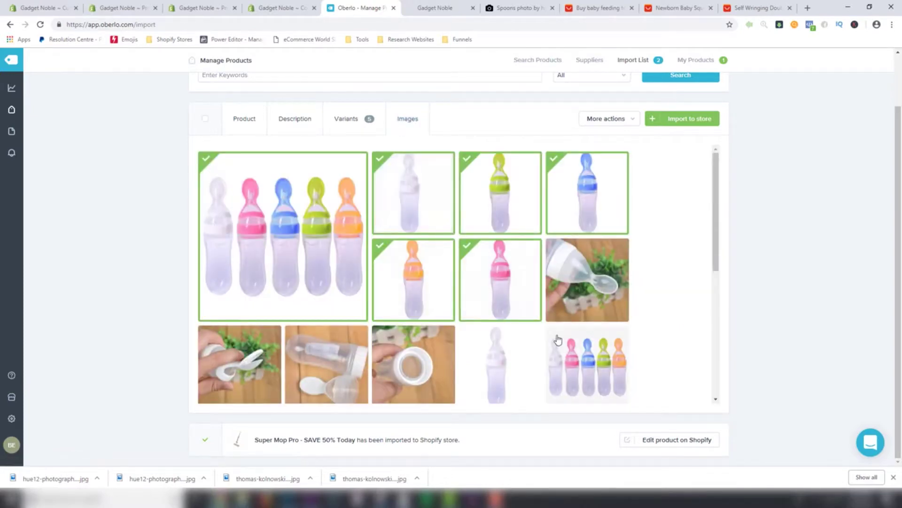
scroll(558, 340, "down", 5)
scroll(463, 324, "up", 3)
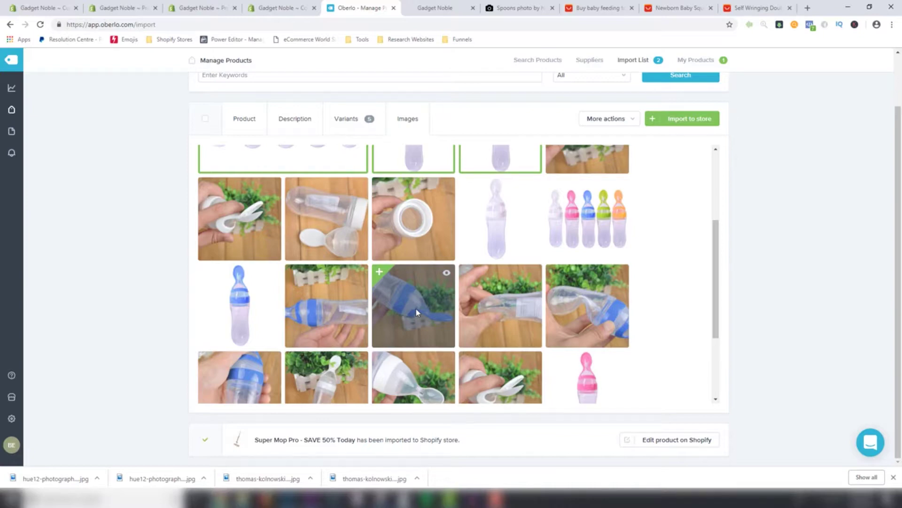
Step: Switch to the bottle's AliExpress listing and filter its customer feedback to reviews with pictures
left_click(593, 8)
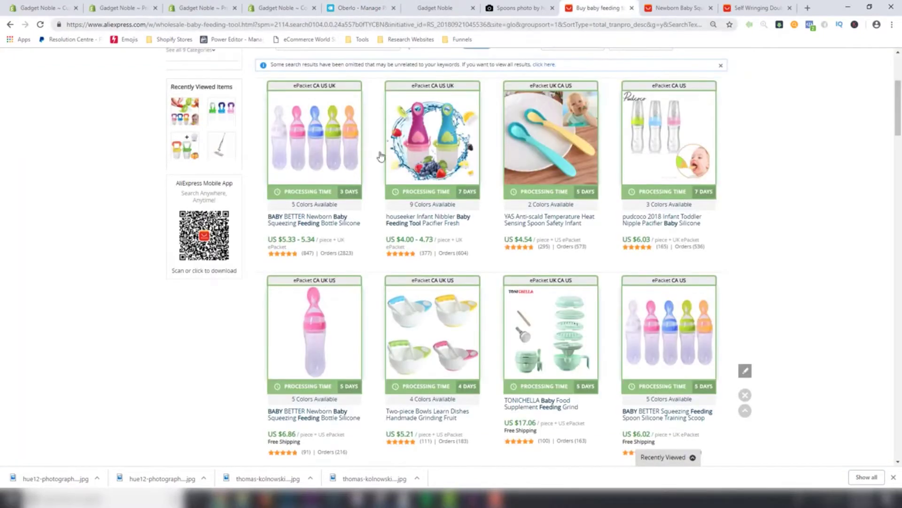
left_click(668, 8)
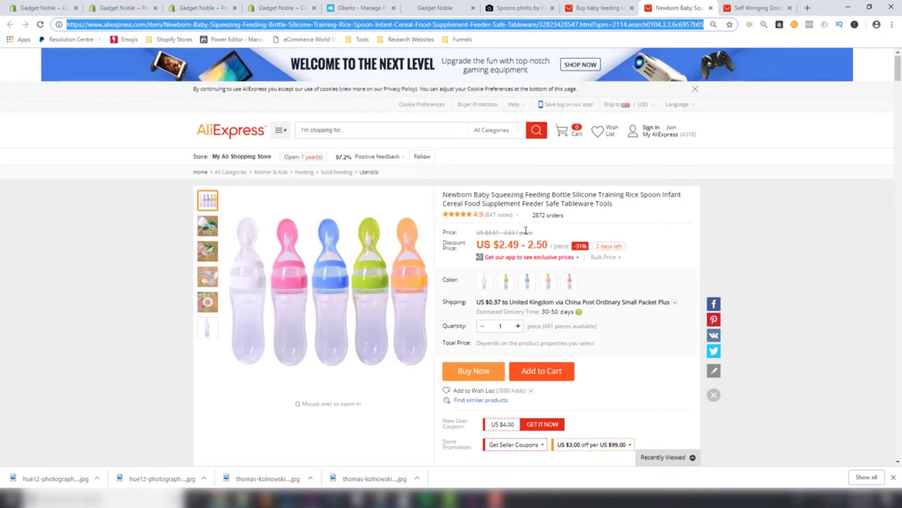
scroll(525, 230, "down", 8)
left_click(381, 228)
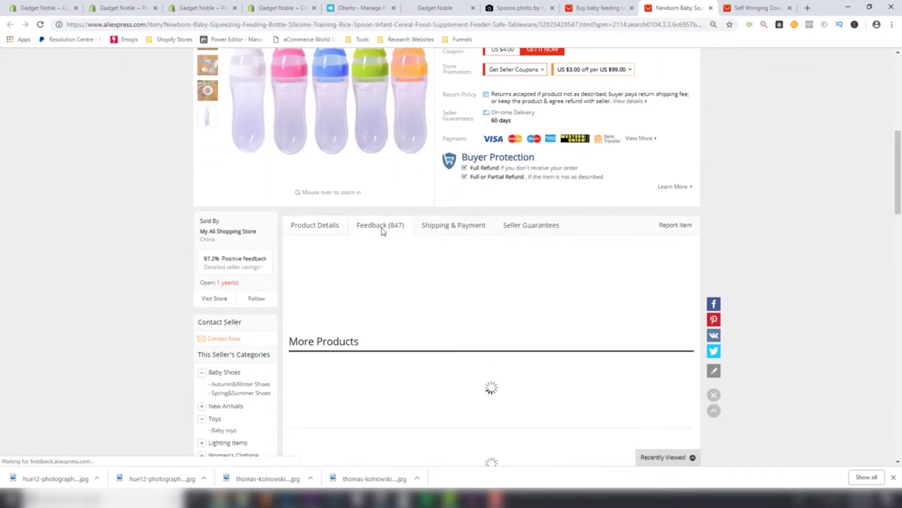
left_click(391, 317)
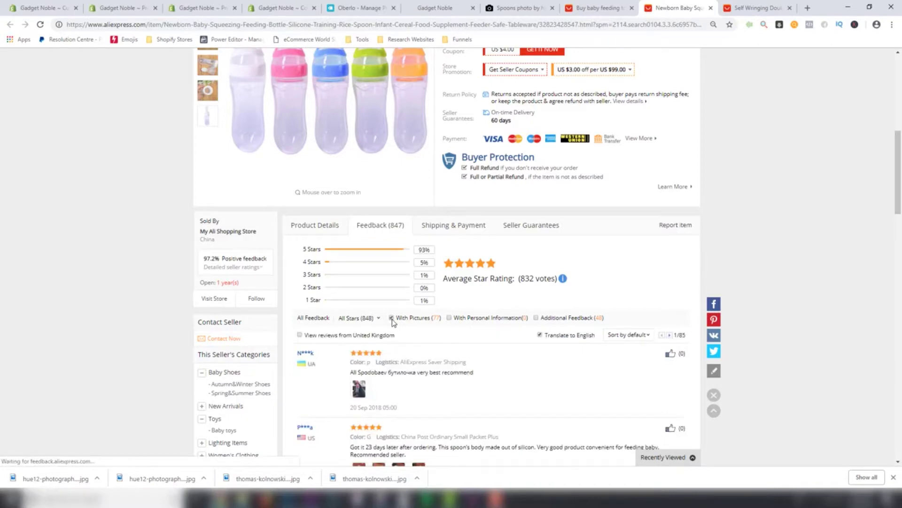
Step: Examine the customer photos on the first page of the bottle's reviews
scroll(393, 322, "down", 7)
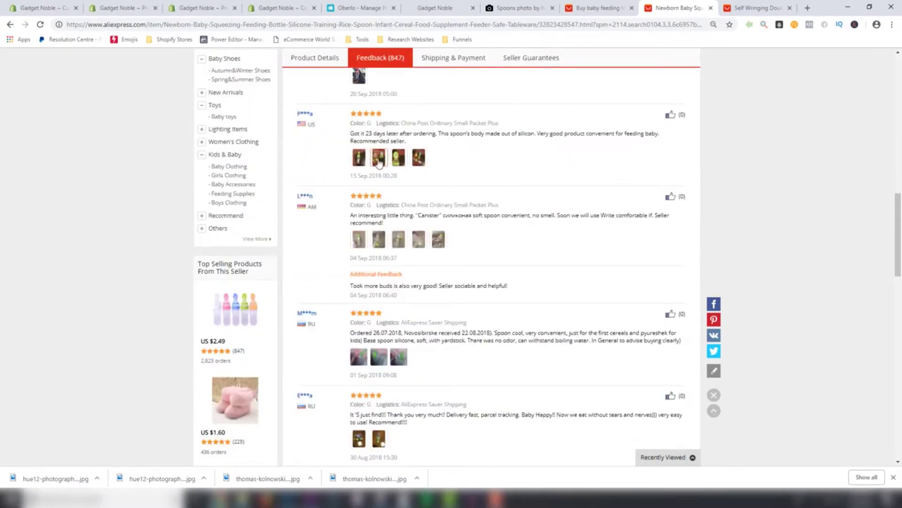
left_click(397, 158)
left_click(418, 160)
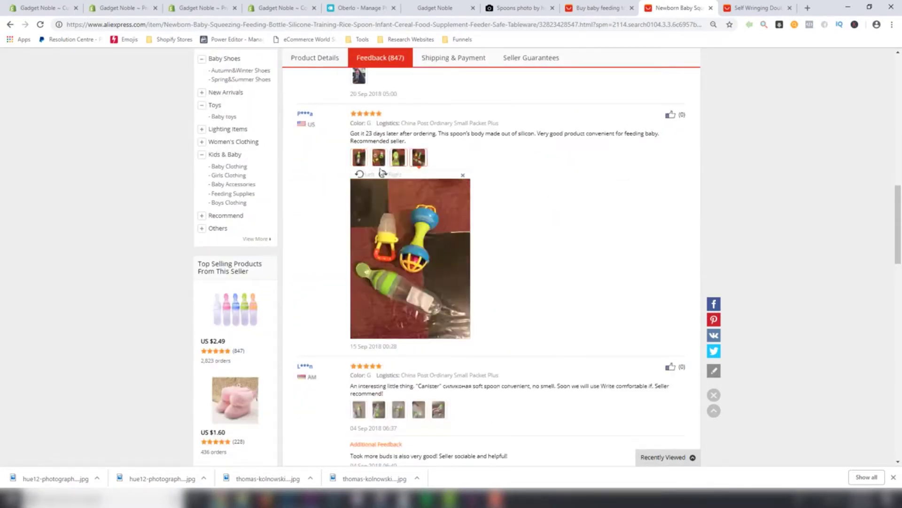
scroll(332, 241, "down", 5)
scroll(386, 211, "down", 5)
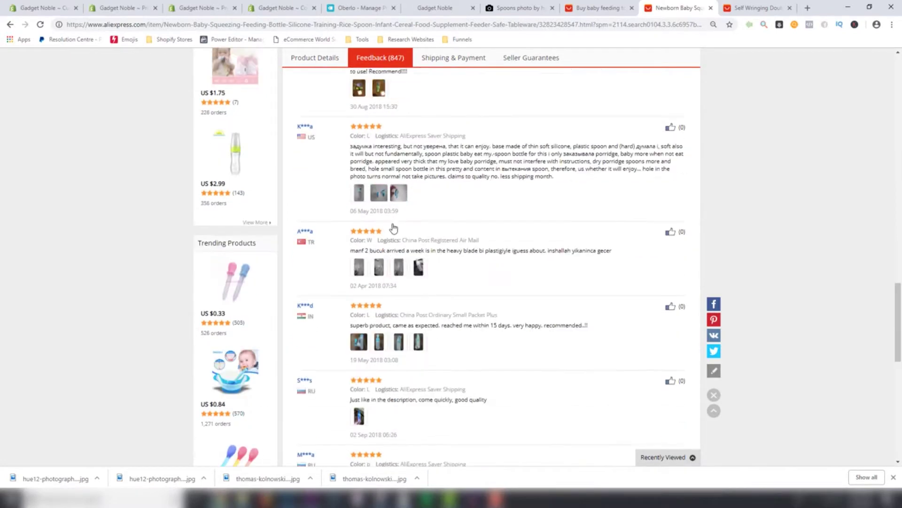
scroll(392, 213, "down", 4)
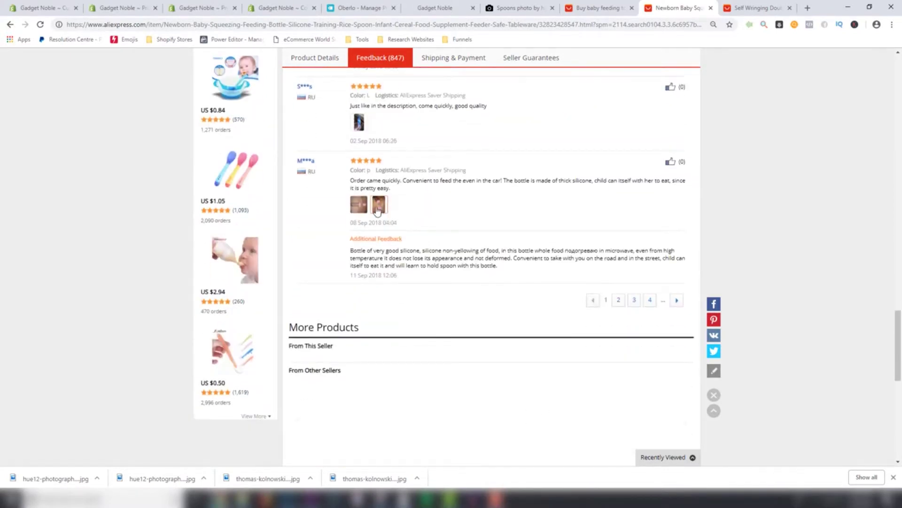
Step: Go to page 2 of the bottle's reviews and examine the customer photos there
left_click(619, 301)
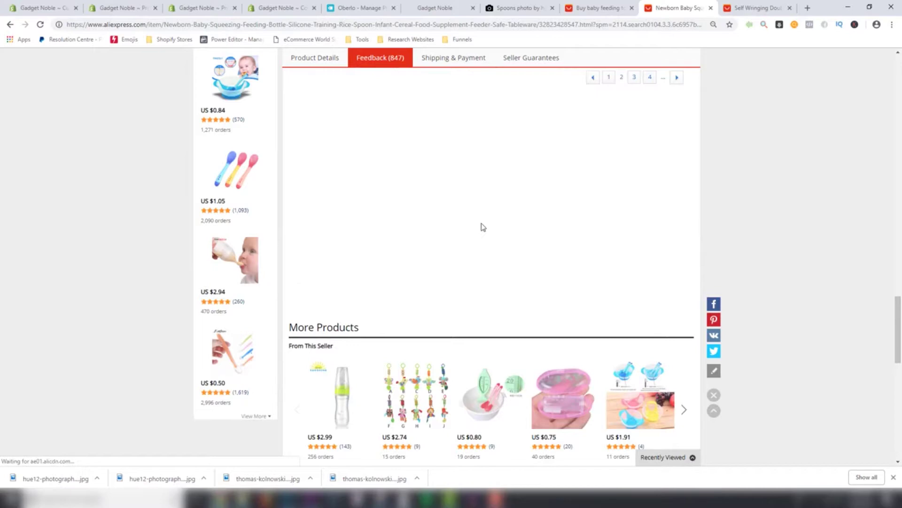
scroll(453, 244, "down", 1)
scroll(452, 241, "down", 5)
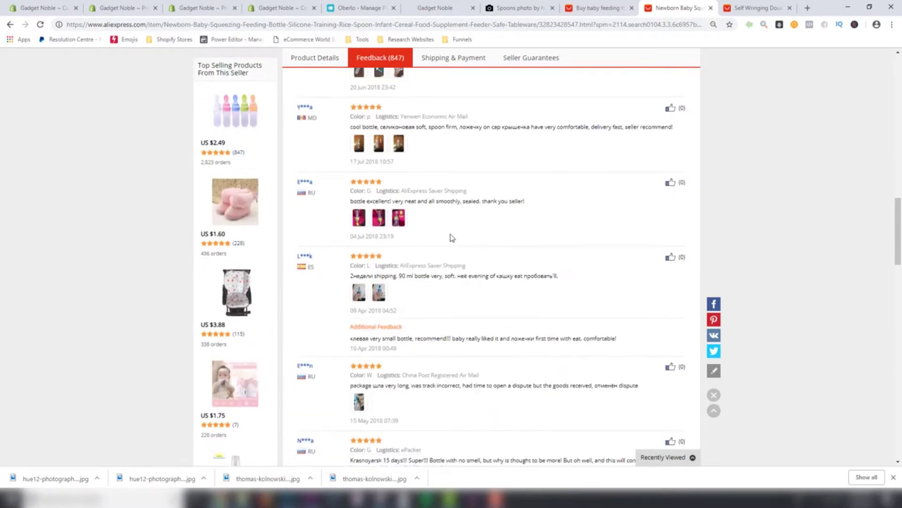
scroll(452, 240, "down", 7)
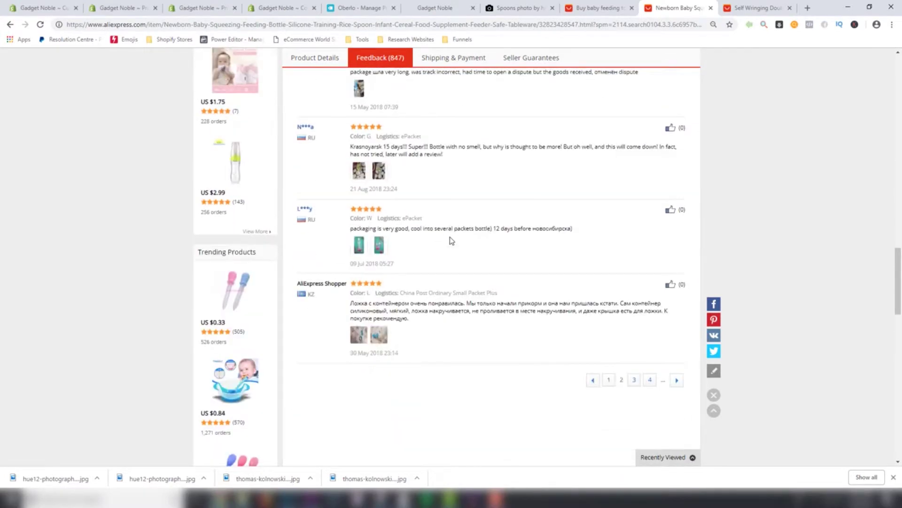
scroll(446, 242, "up", 5)
scroll(445, 238, "down", 11)
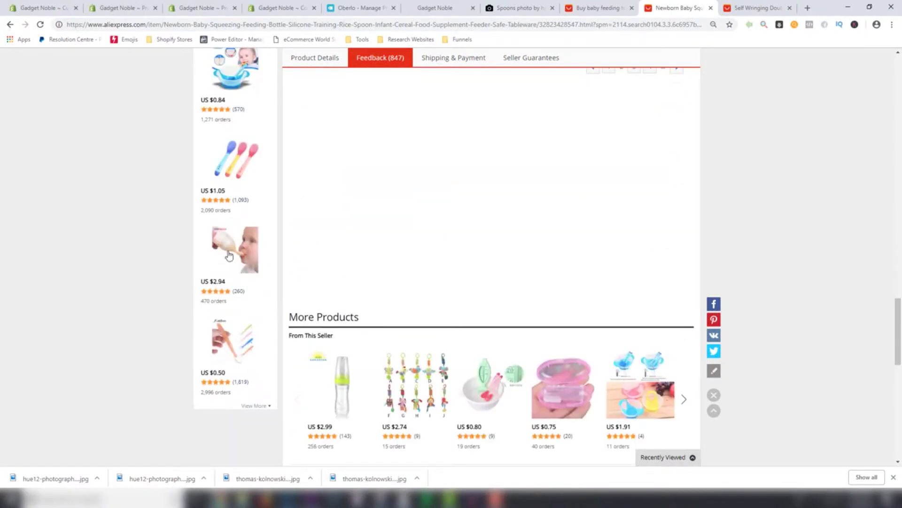
Step: Open the trending US $2.94 silicone baby feeding bottle and examine its product detail photos down to the model photo
scroll(329, 256, "up", 5)
scroll(357, 284, "down", 5)
left_click(240, 267)
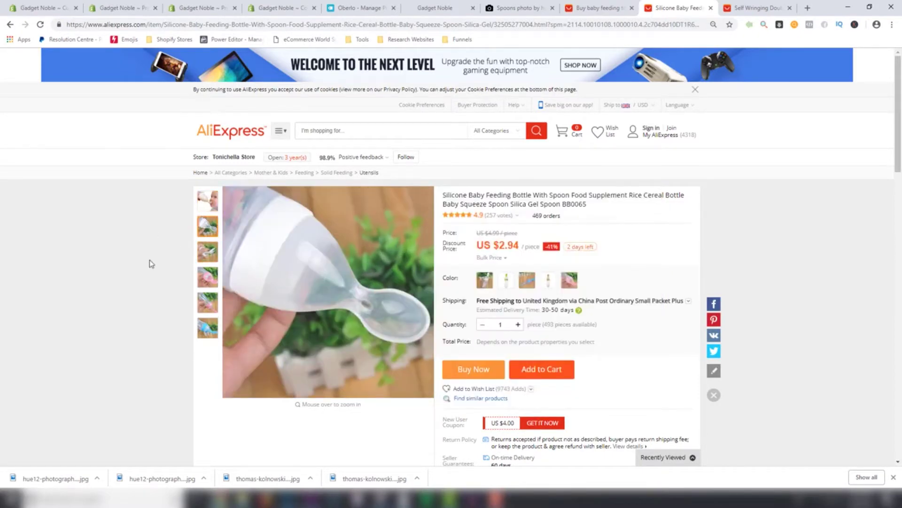
scroll(150, 261, "down", 6)
scroll(152, 263, "down", 12)
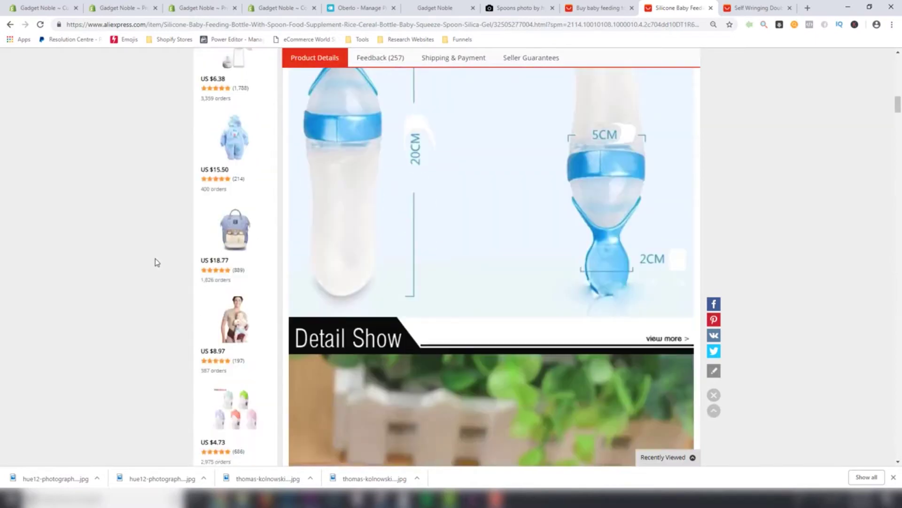
scroll(156, 262, "down", 10)
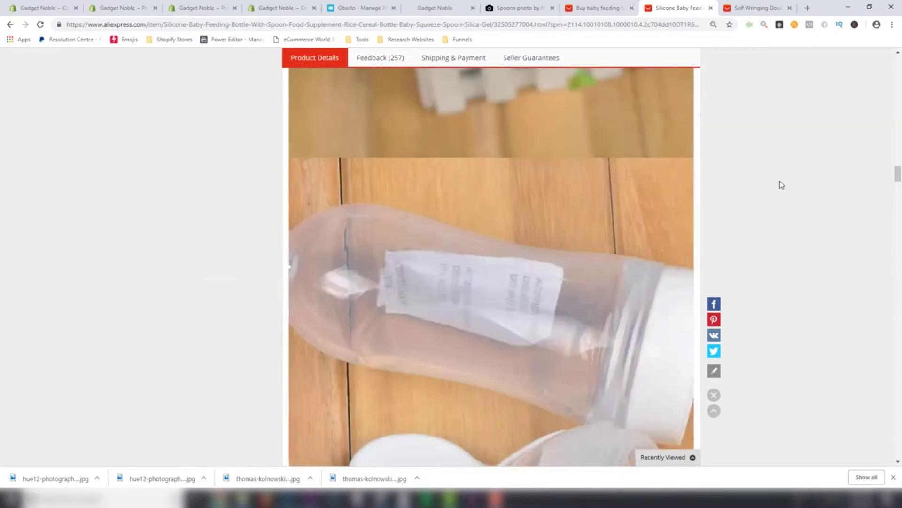
left_click_drag(897, 174, 898, 354)
left_click_drag(499, 258, 464, 236)
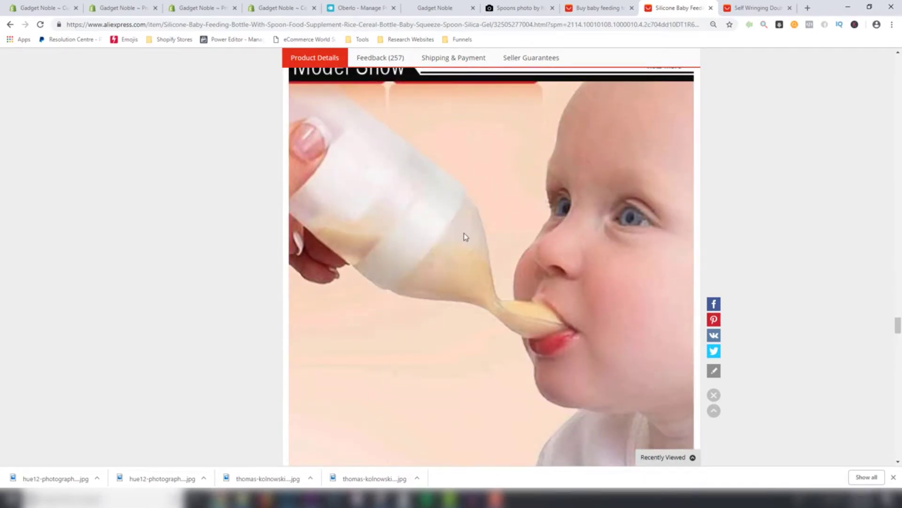
left_click(280, 8)
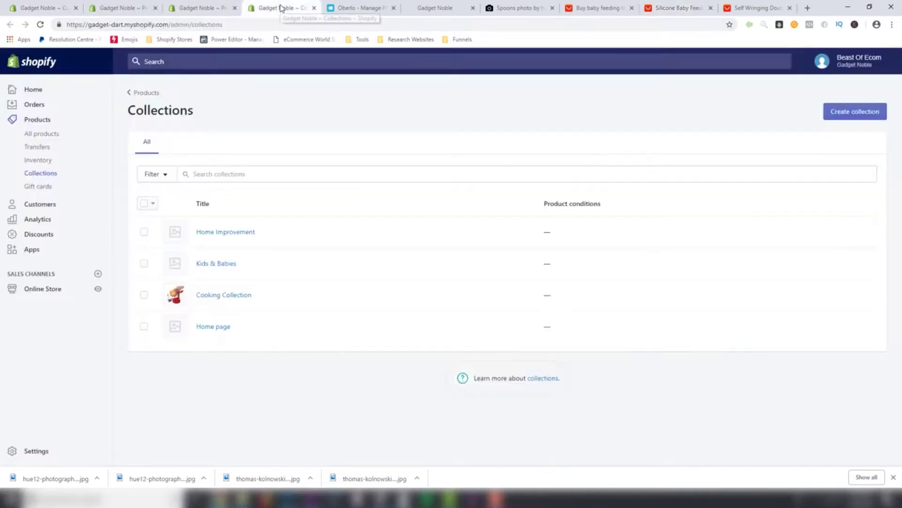
left_click(203, 8)
left_click(280, 8)
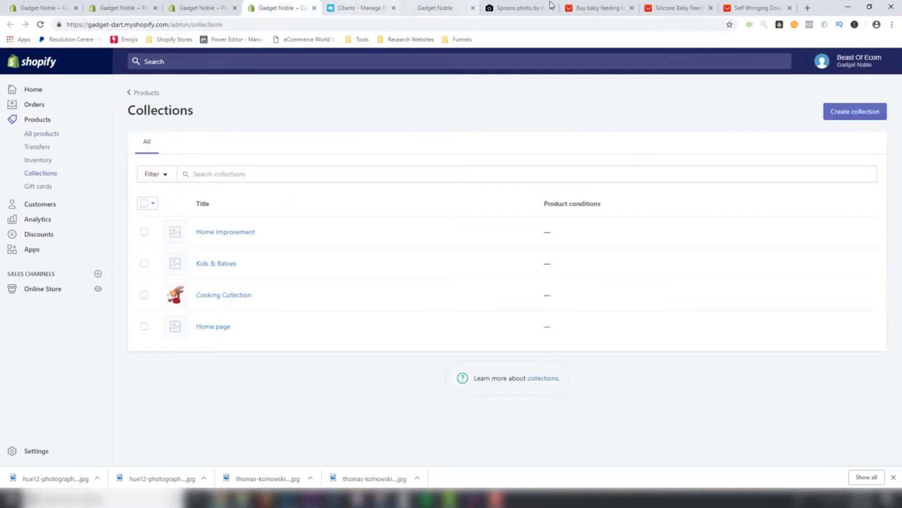
left_click(665, 13)
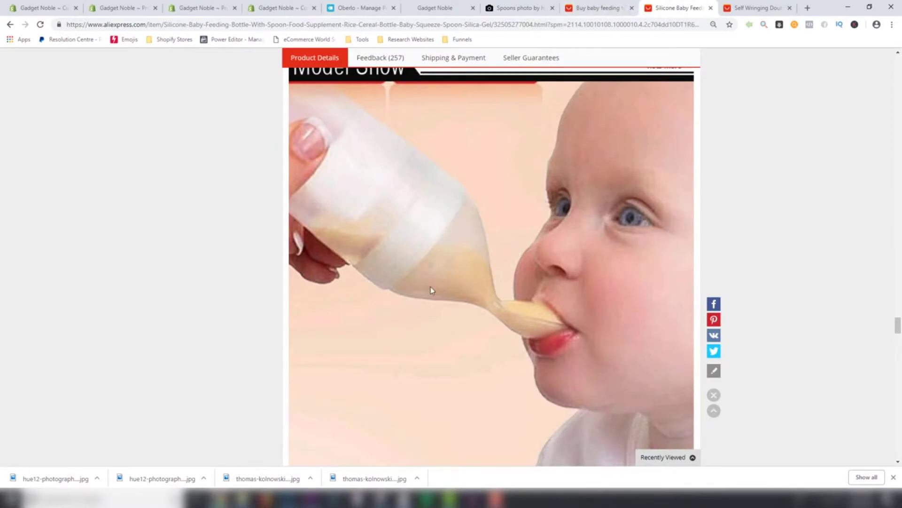
left_click_drag(449, 296, 420, 281)
left_click(215, 13)
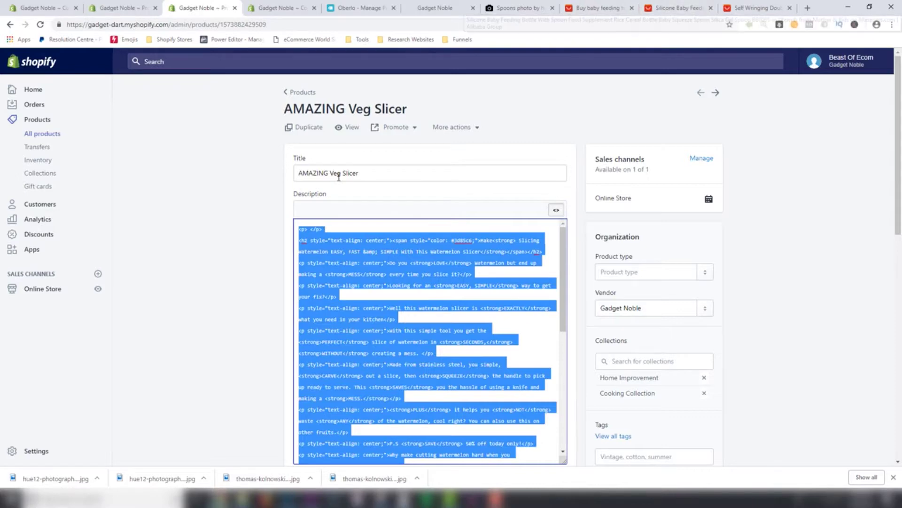
left_click(278, 8)
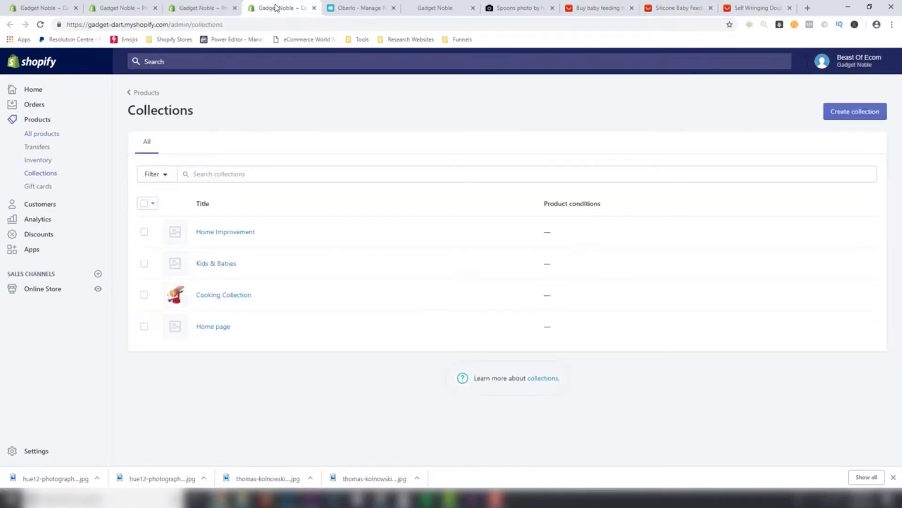
left_click(121, 8)
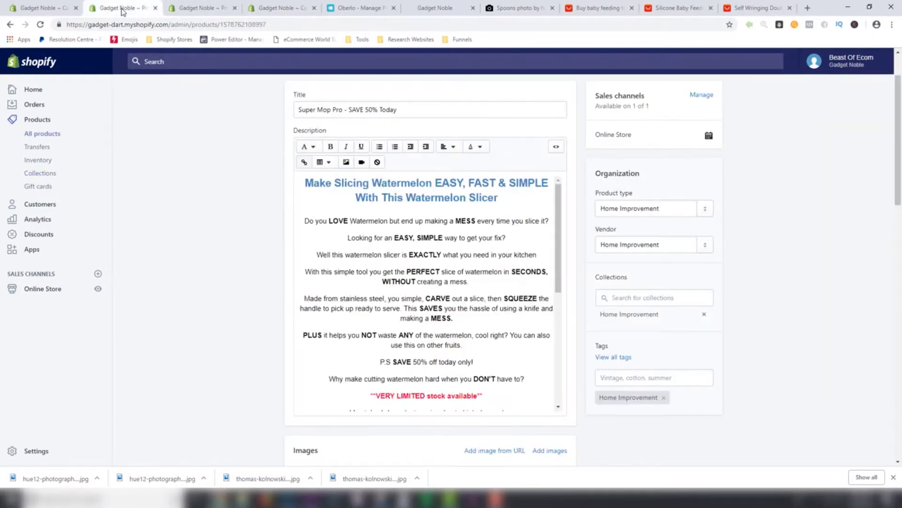
Step: Switch to Oberlo, check the bottle's selected images, and import SqueezEASE® Easy Baby Feeder to the store
left_click(358, 8)
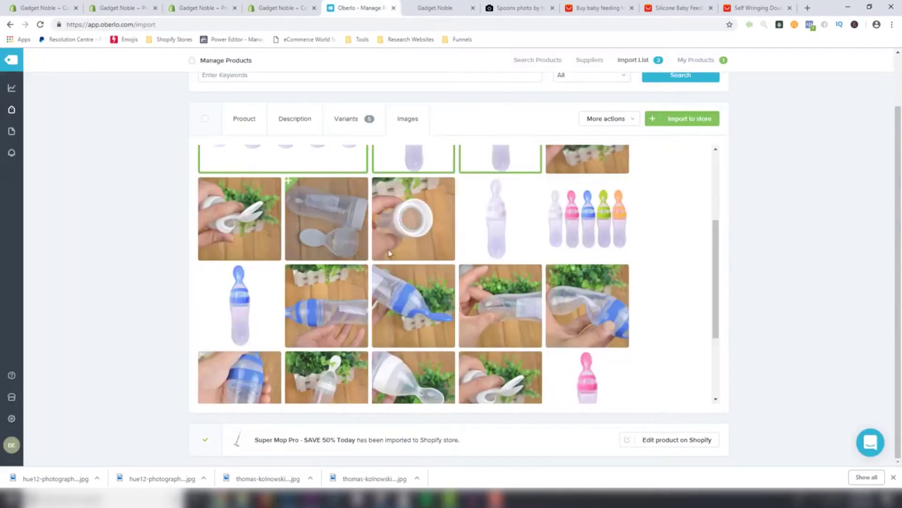
scroll(482, 305, "up", 3)
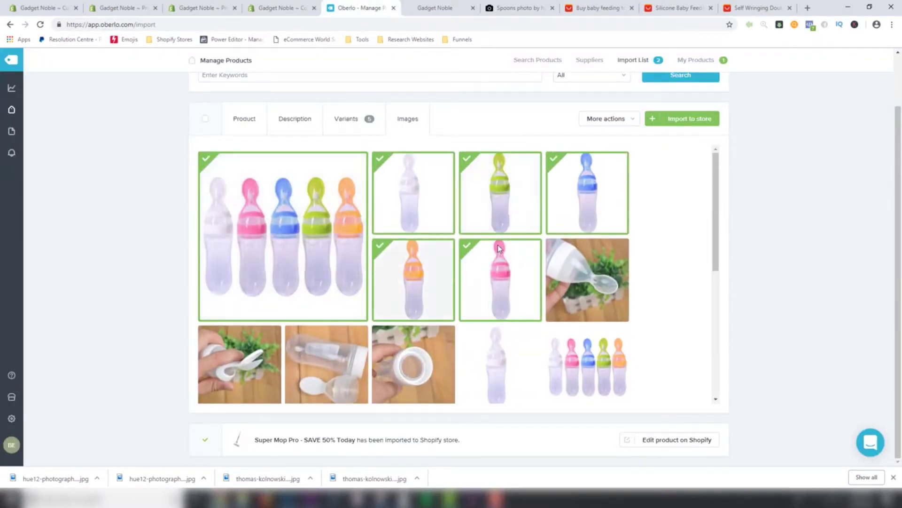
scroll(282, 277, "down", 5)
scroll(437, 324, "up", 5)
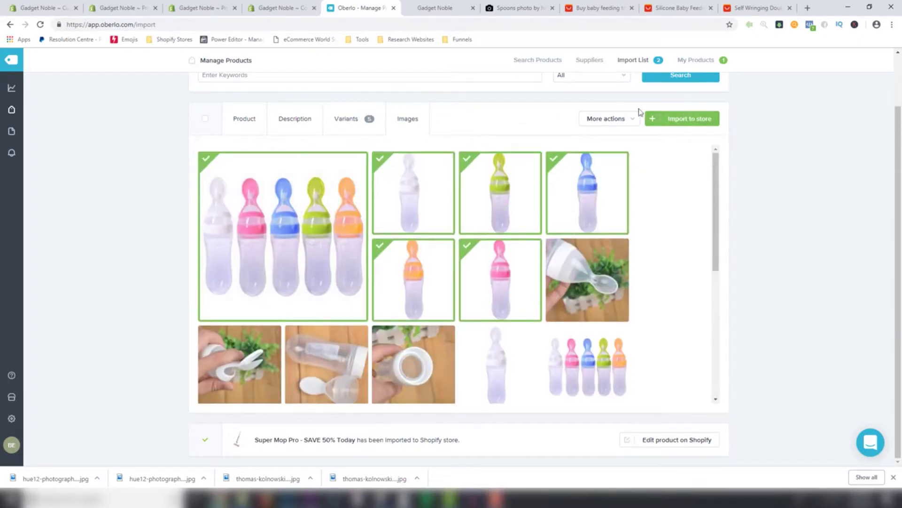
left_click(246, 122)
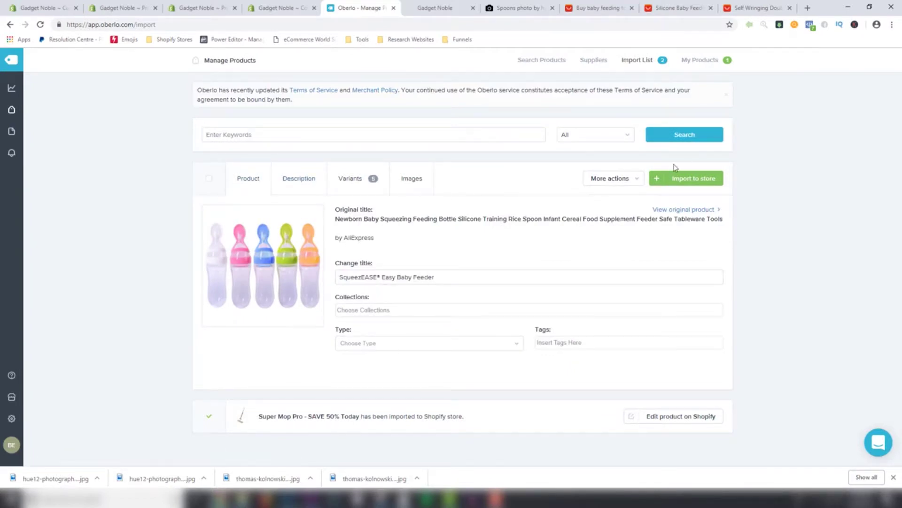
left_click(681, 178)
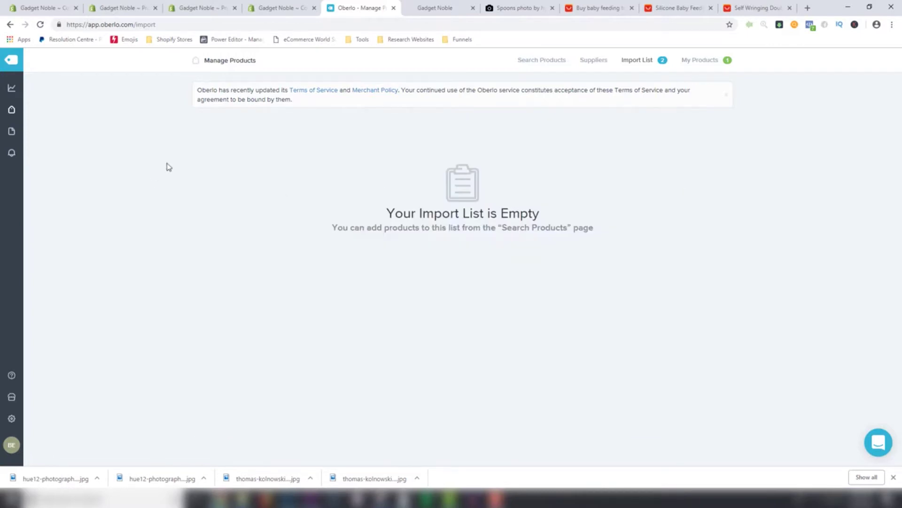
Step: Switch to the Shopify admin and open SqueezEASE® Easy Baby Feeder from the product list
left_click(121, 13)
scroll(192, 198, "up", 2)
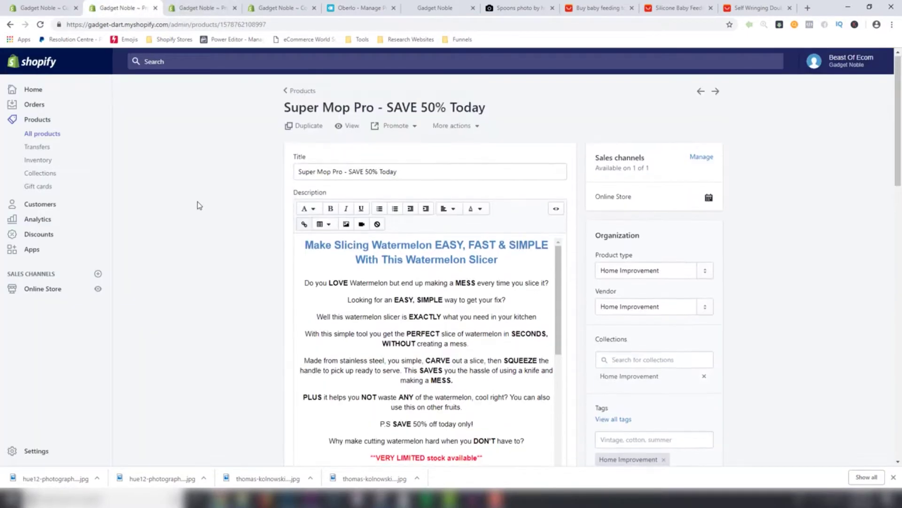
left_click(286, 92)
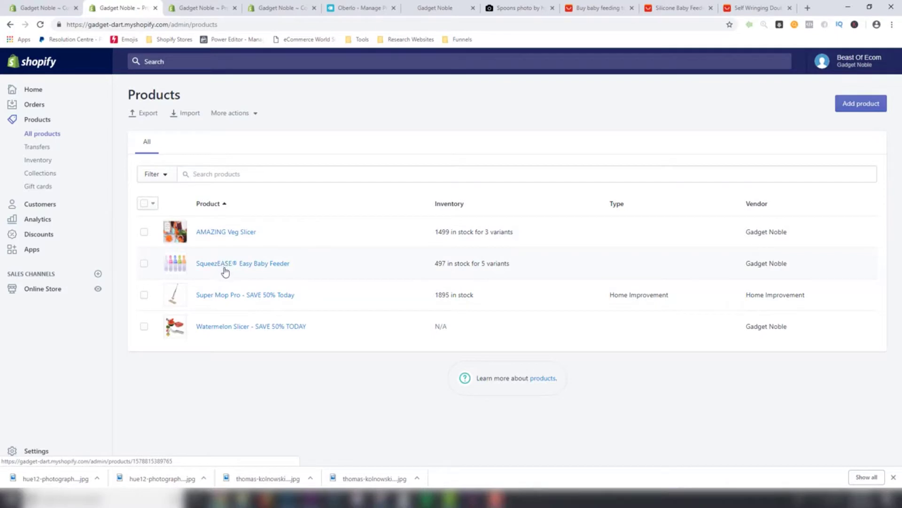
left_click(228, 266)
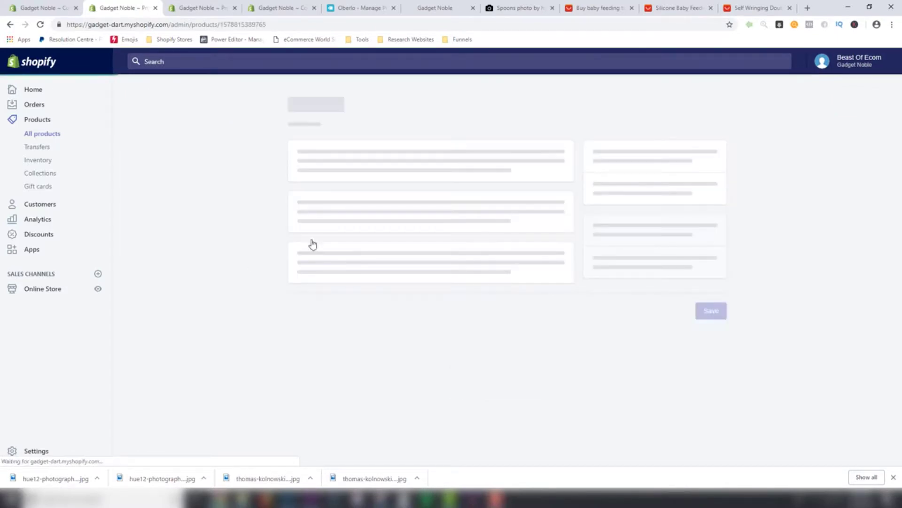
Step: Enter Kids & Babies as the product type of the baby feeder
left_click(648, 271)
type("Kids $ Babies")
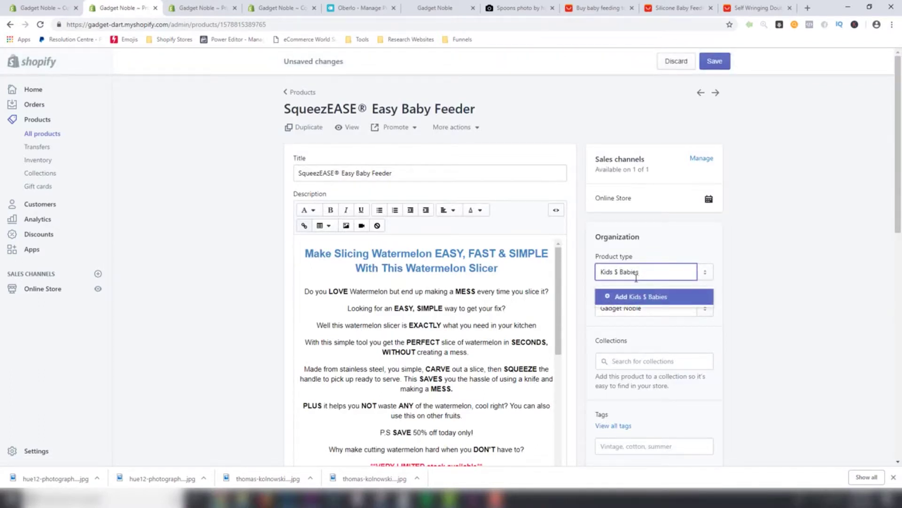
key("ctrl+a")
left_click(617, 270)
type("&")
key("ctrl+a")
key("End")
Step: Copy the product type text and set the vendor to Kids & Babies as well
key("ctrl+a")
key("ctrl+c")
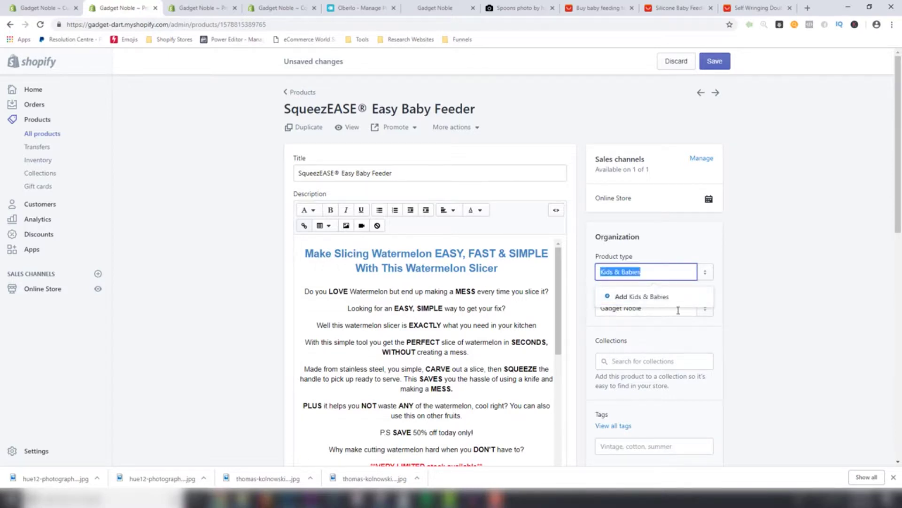
left_click(658, 304)
key("Tab")
key("ctrl+v")
left_click(773, 297)
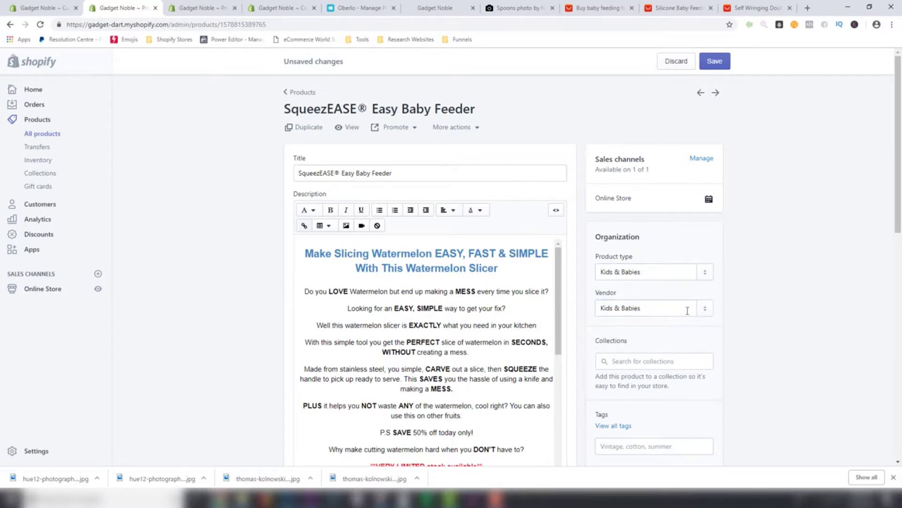
Step: Add the baby feeder to the Kids & Babies collection
left_click(635, 361)
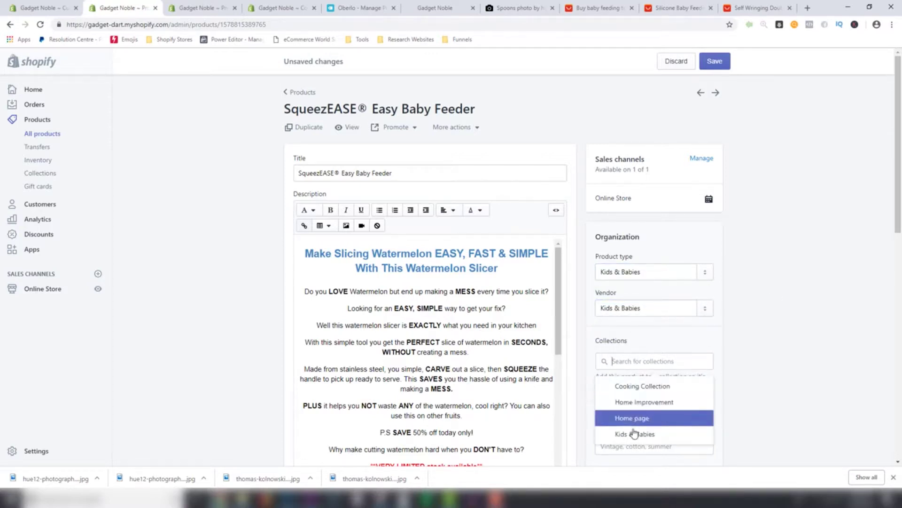
left_click(640, 433)
left_click(754, 356)
Step: Add the tag Kids & Babies to the baby feeder
scroll(662, 368, "down", 3)
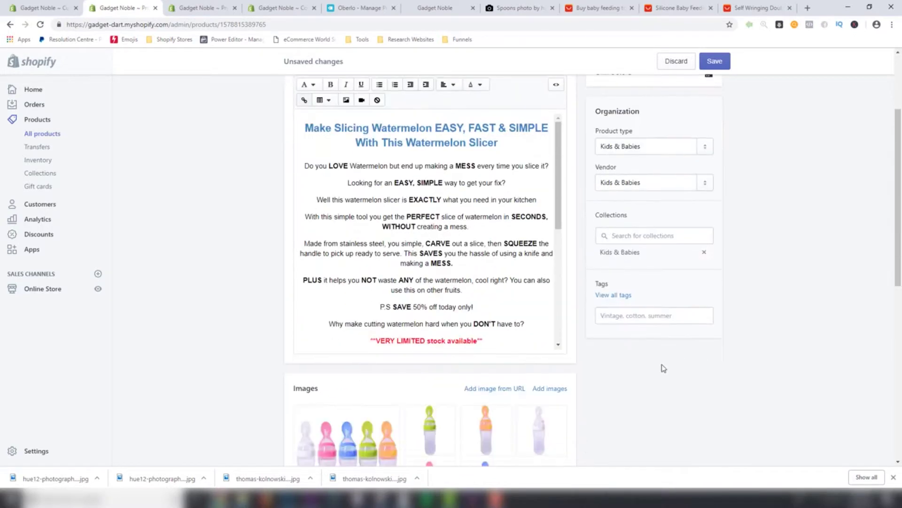
left_click(627, 318)
key("ctrl+v")
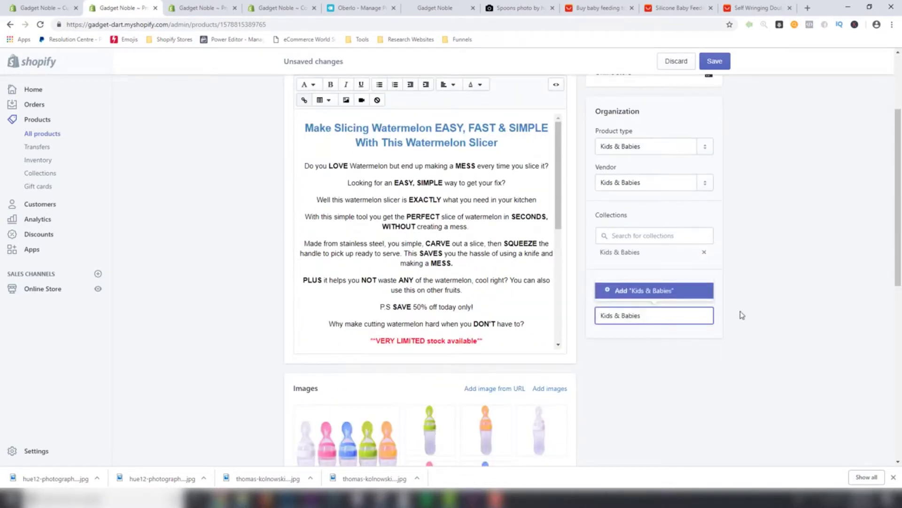
left_click(665, 293)
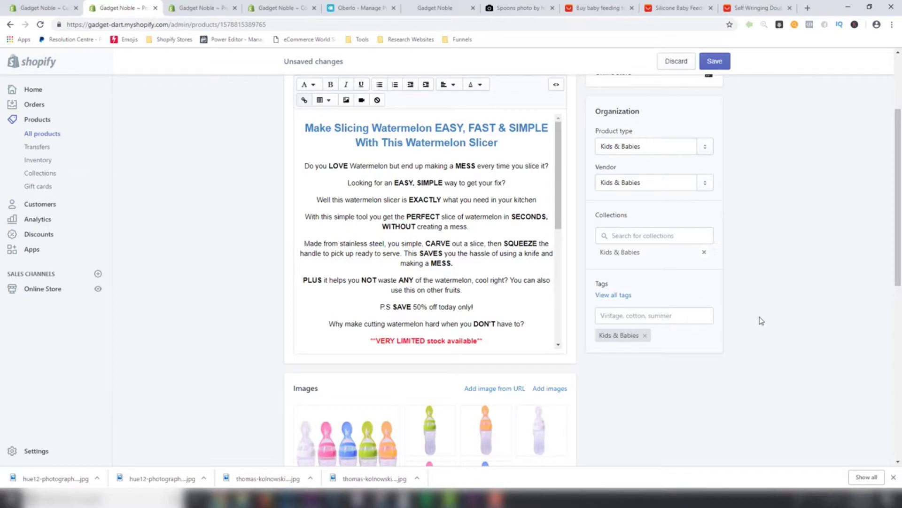
Step: Review the baby feeder's imported images and its color variants
scroll(762, 321, "down", 7)
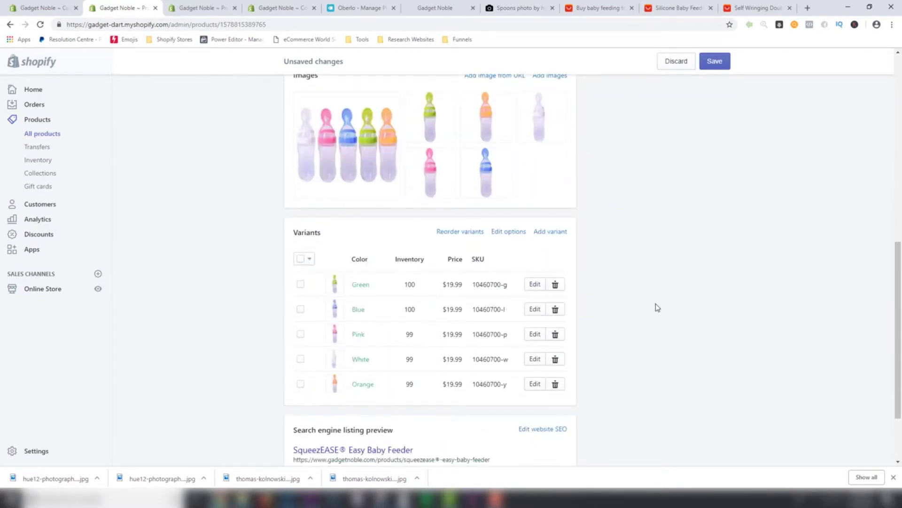
scroll(656, 302, "down", 1)
scroll(654, 300, "up", 2)
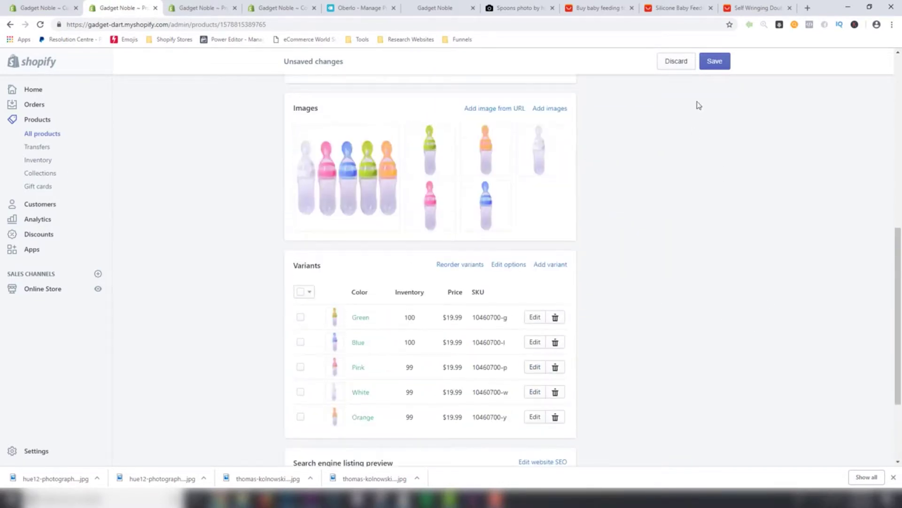
Step: Save the baby feeder, and open all its variants in the bulk editor with the Weight field added
left_click(712, 66)
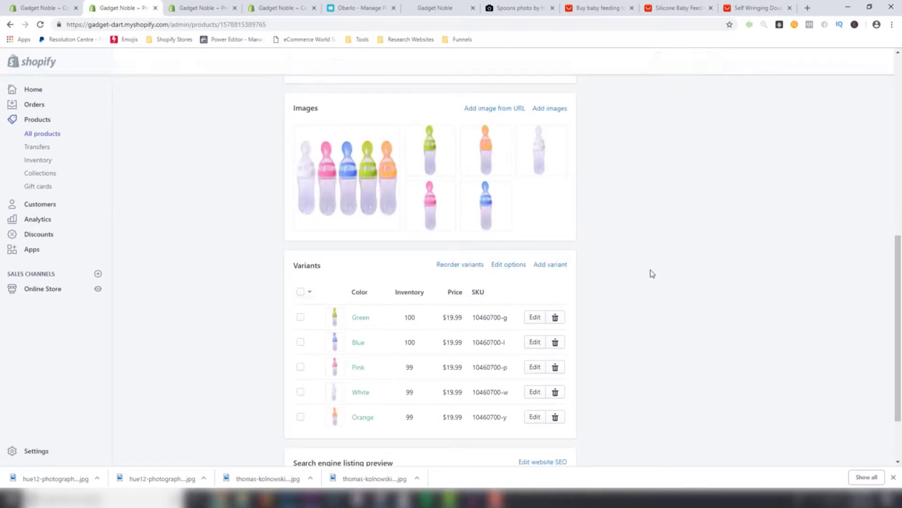
scroll(625, 297, "up", 1)
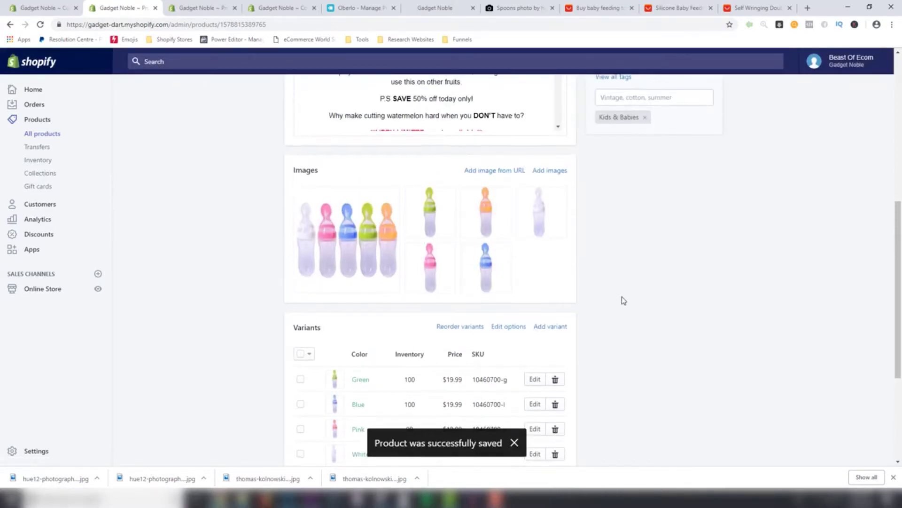
scroll(623, 301, "down", 4)
left_click(302, 167)
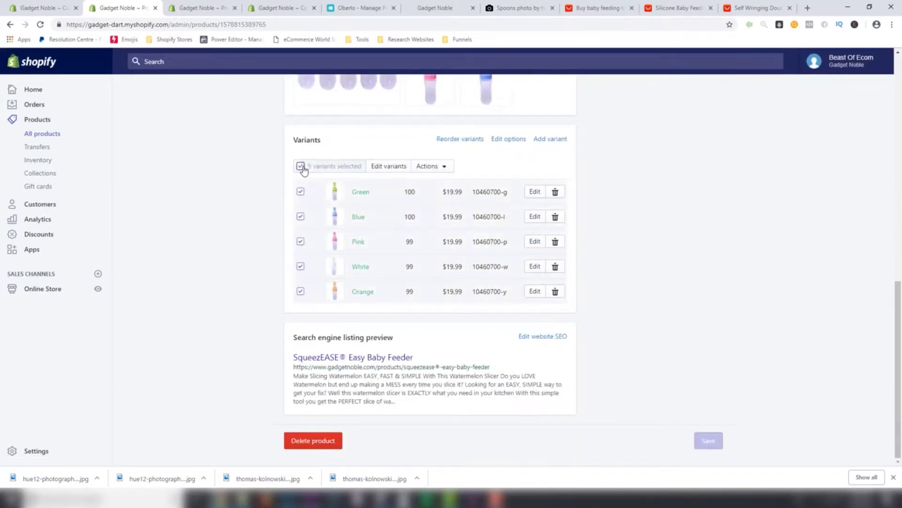
left_click(381, 168)
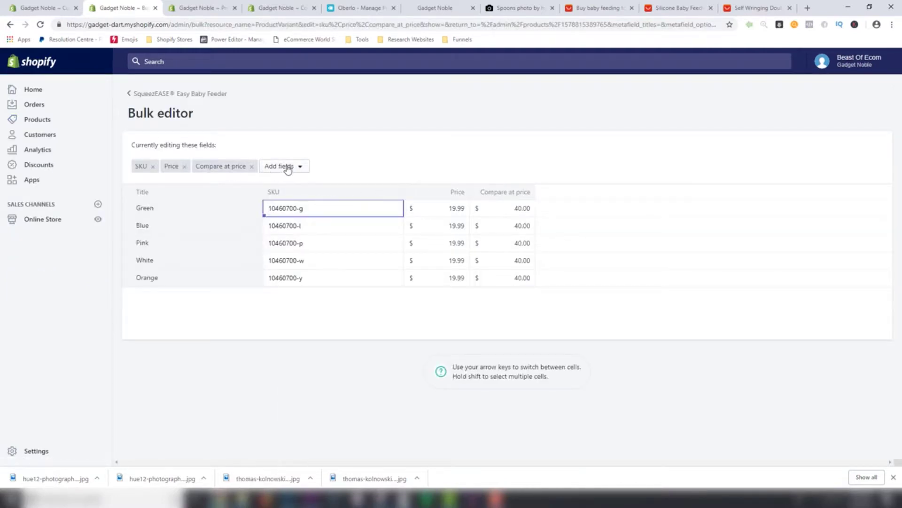
left_click(287, 169)
left_click(253, 249)
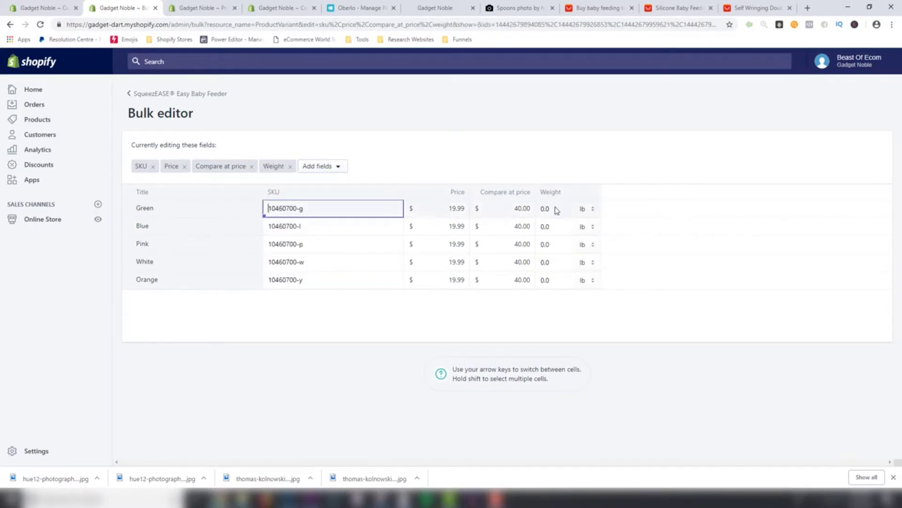
Step: Set the weight of all five color variants to 0.2 lb, save, and return to the baby feeder's product page
left_click(556, 209)
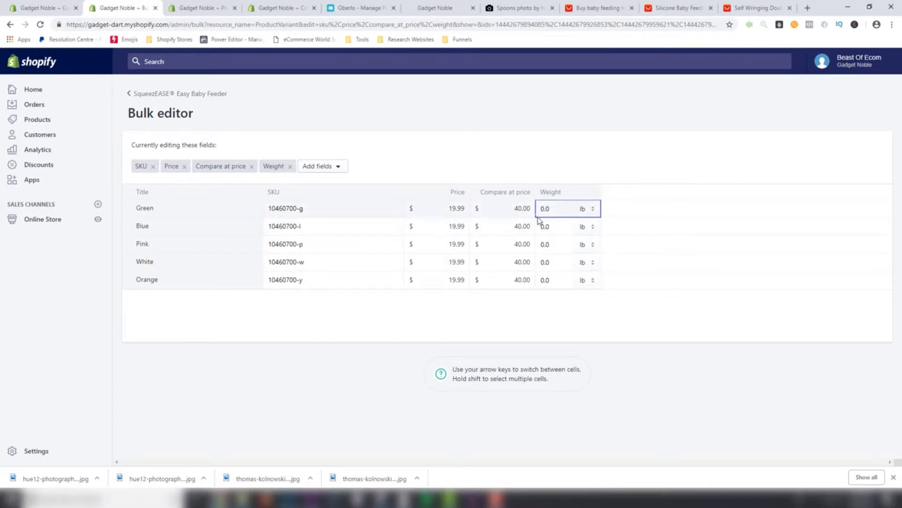
left_click(540, 280, "shift")
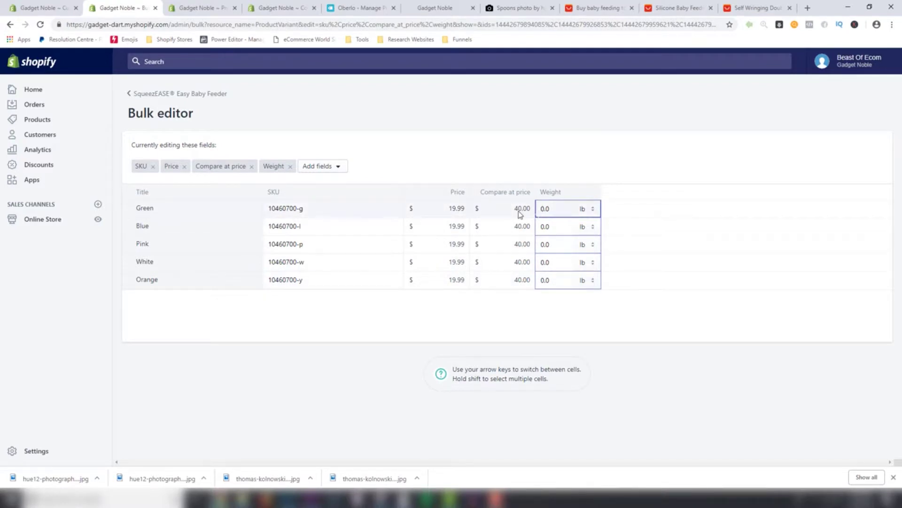
left_click(552, 207)
key("BackSpace")
type("2")
left_click(560, 163)
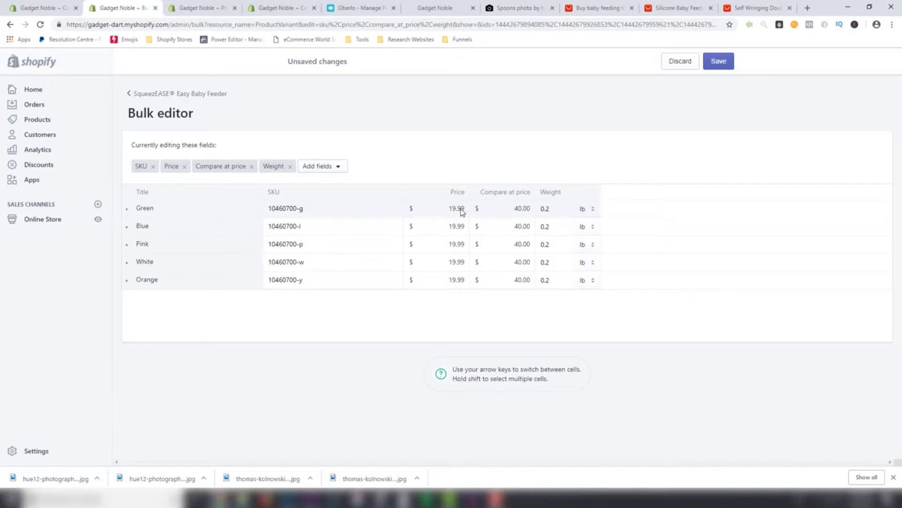
left_click(555, 209)
left_click(512, 191)
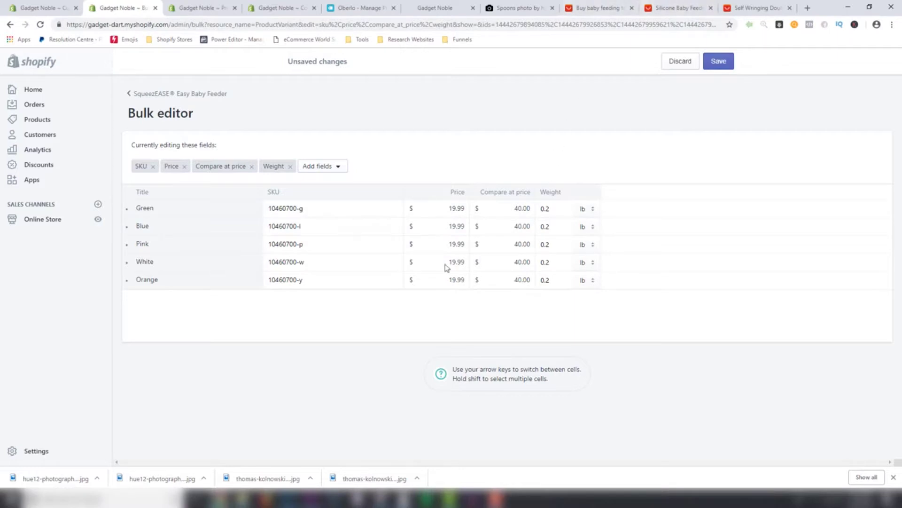
left_click(720, 62)
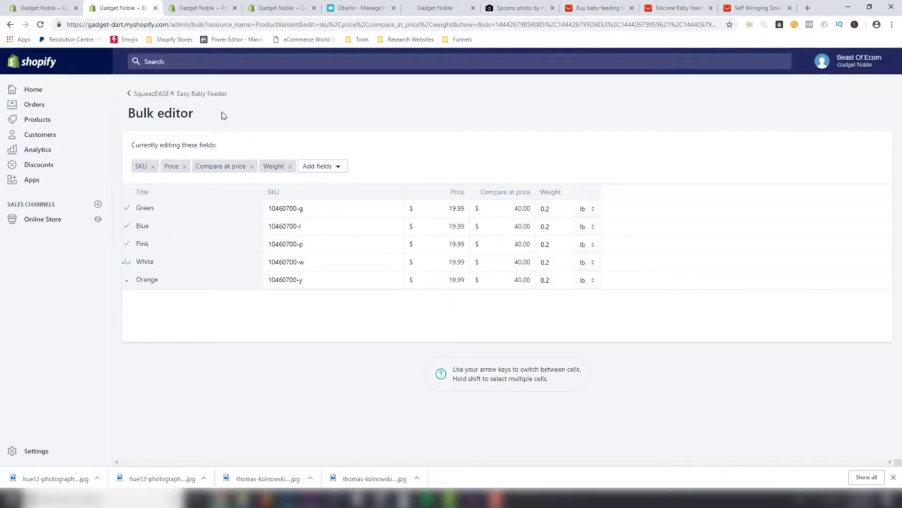
left_click(197, 97)
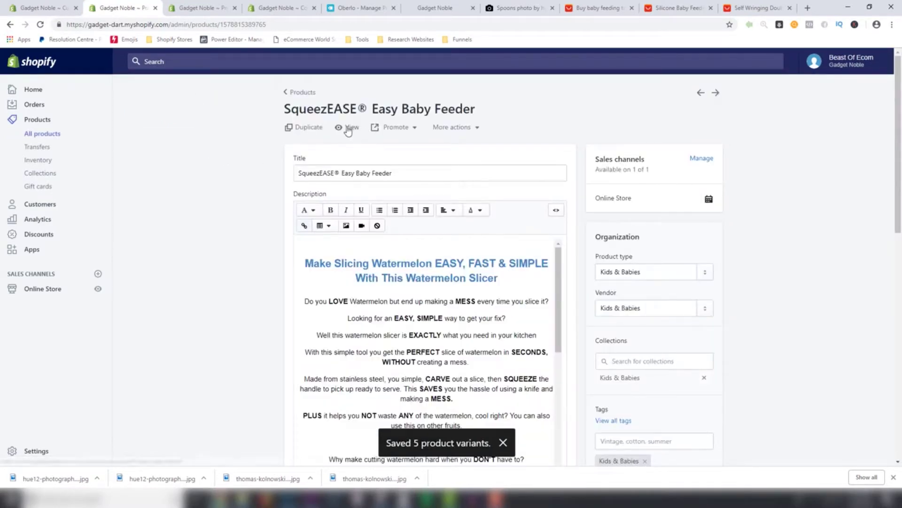
Step: Preview the baby feeder in the online store and change the Green variant's image to the group photo of all colors
left_click(348, 130)
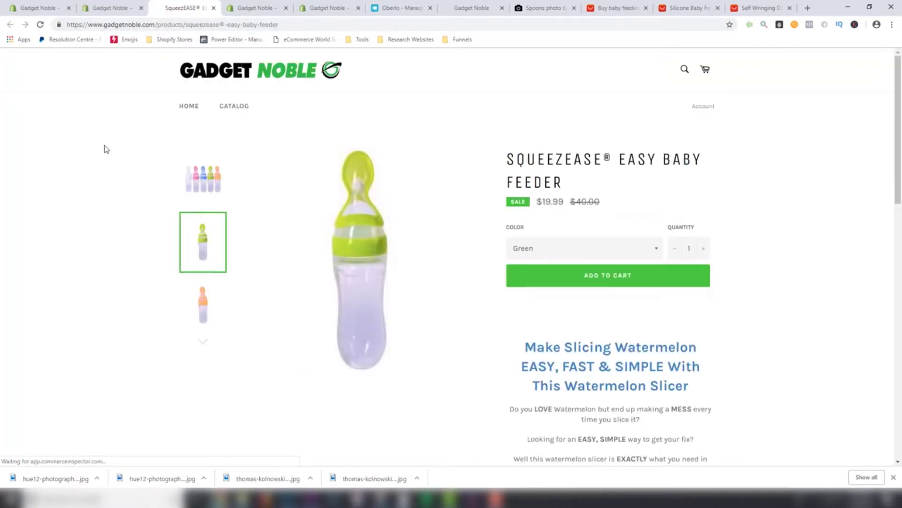
left_click(111, 7)
scroll(249, 232, "down", 10)
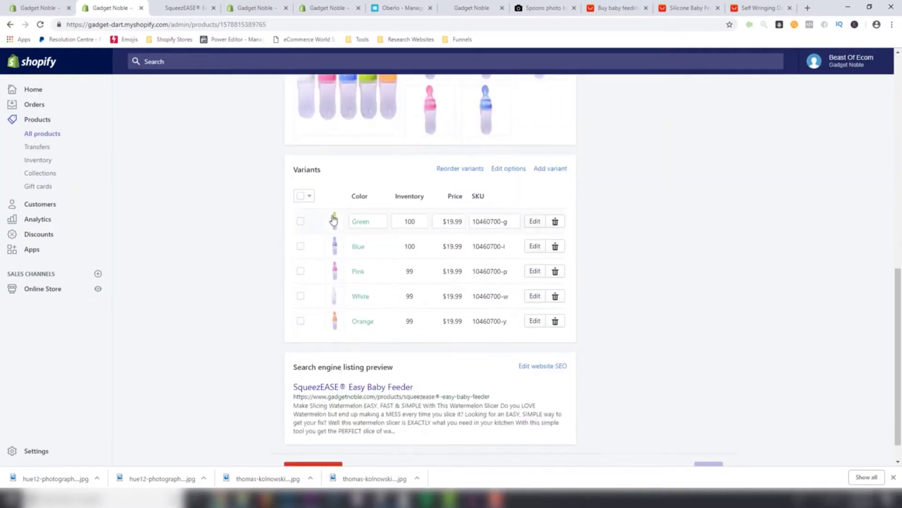
left_click(335, 221)
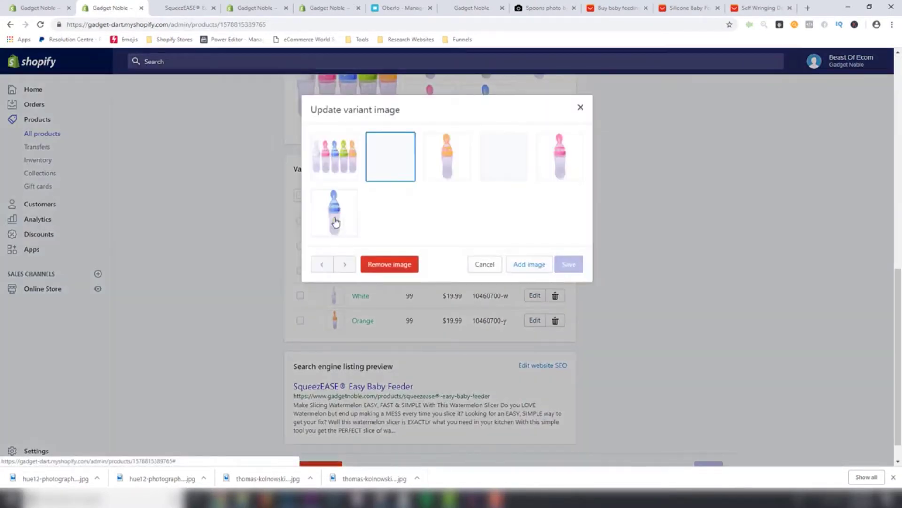
left_click(324, 162)
left_click(566, 266)
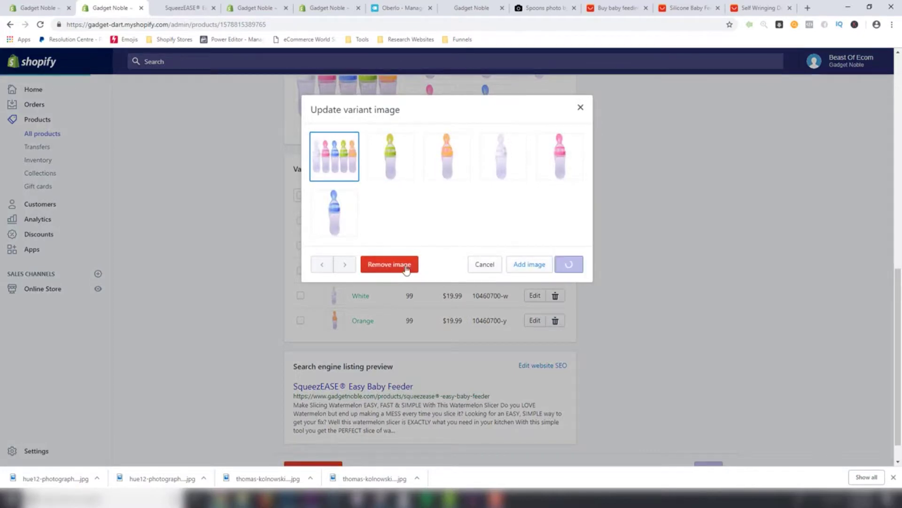
Step: Reload the baby feeder's storefront page and review its main image, description and guarantee text
left_click(175, 11)
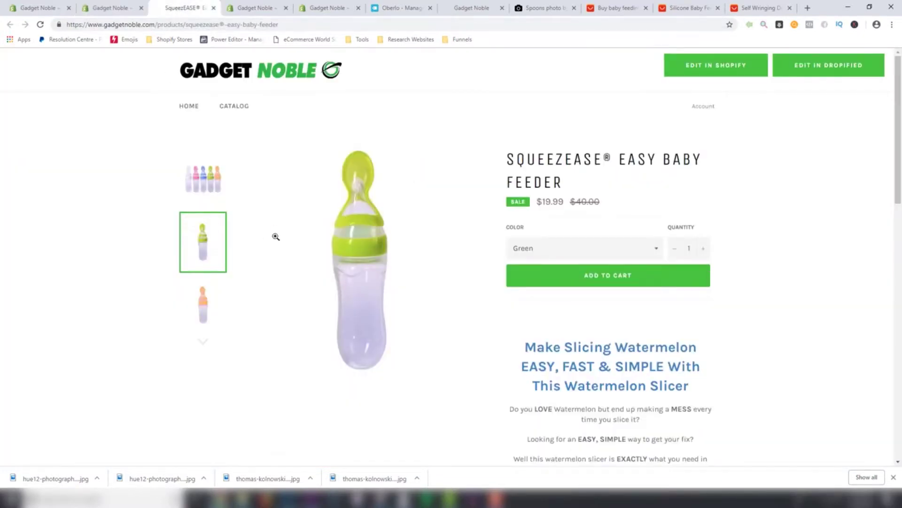
left_click(136, 8)
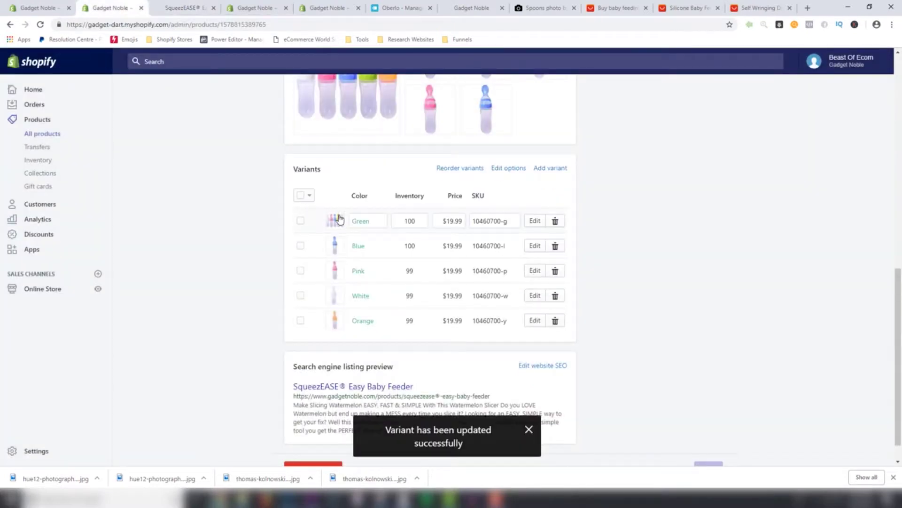
left_click(177, 9)
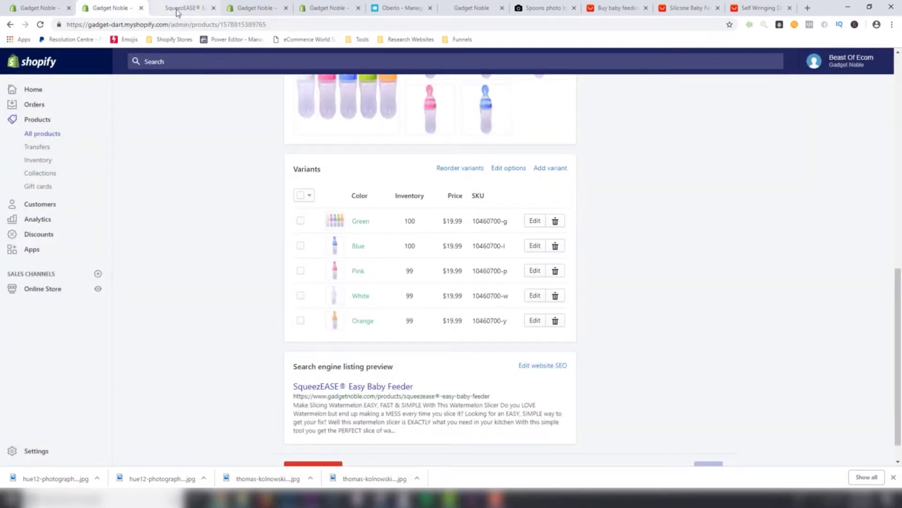
left_click(40, 25)
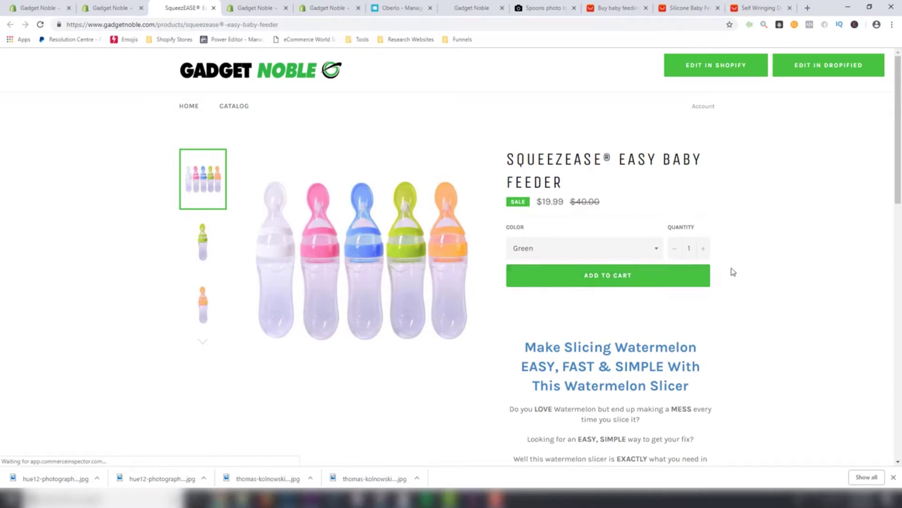
scroll(697, 283, "down", 4)
scroll(681, 301, "down", 8)
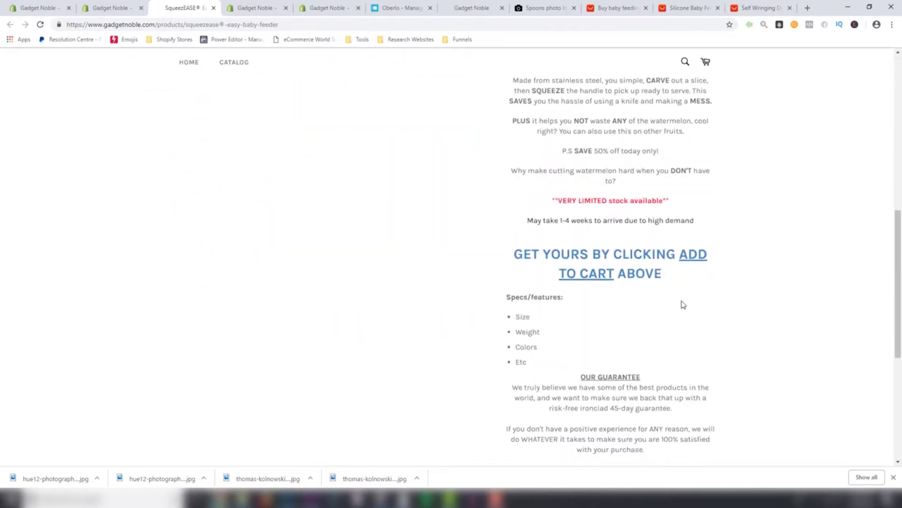
scroll(671, 311, "down", 3)
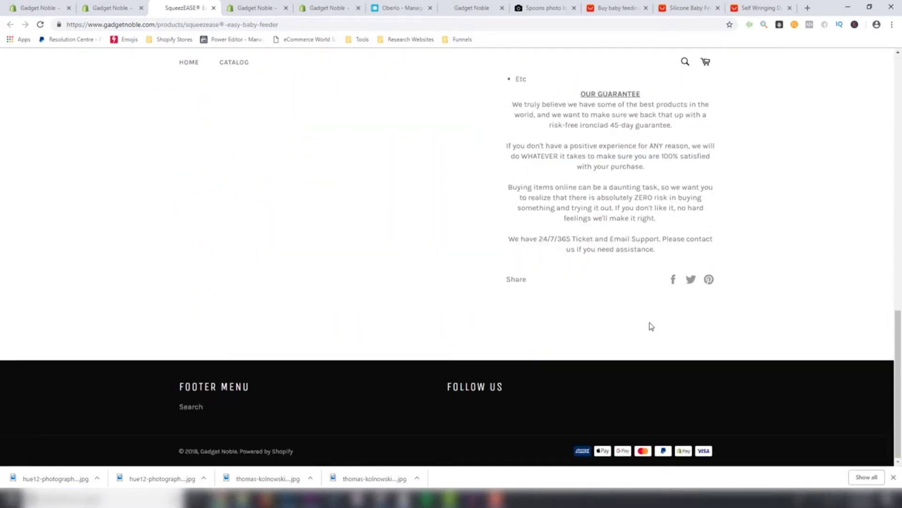
scroll(653, 324, "up", 12)
scroll(649, 325, "up", 3)
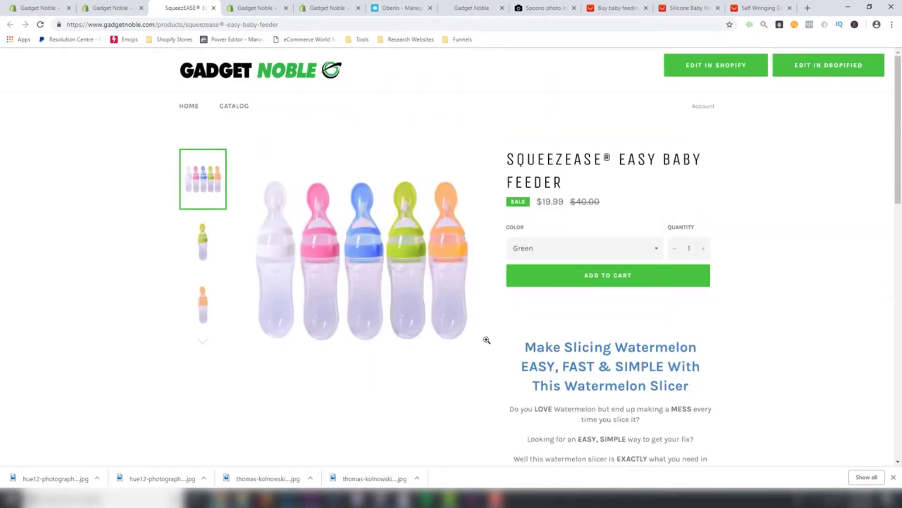
scroll(591, 345, "down", 8)
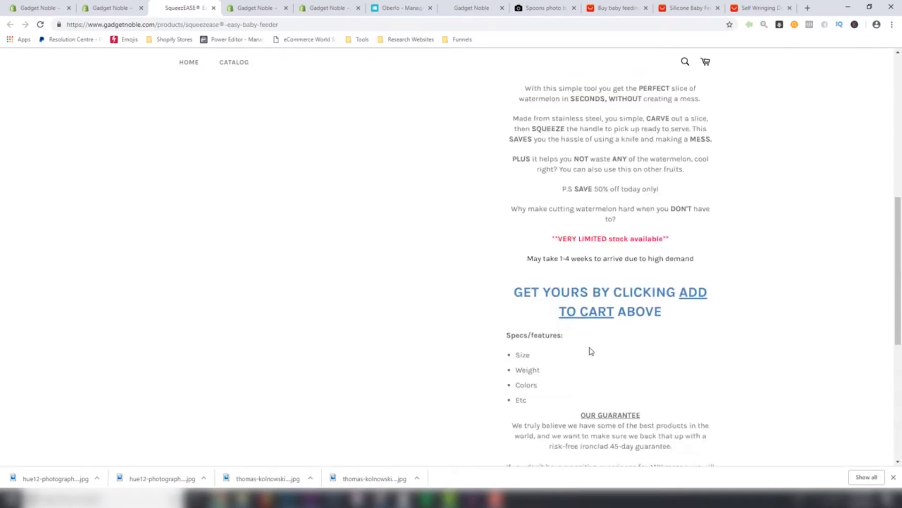
scroll(591, 350, "up", 8)
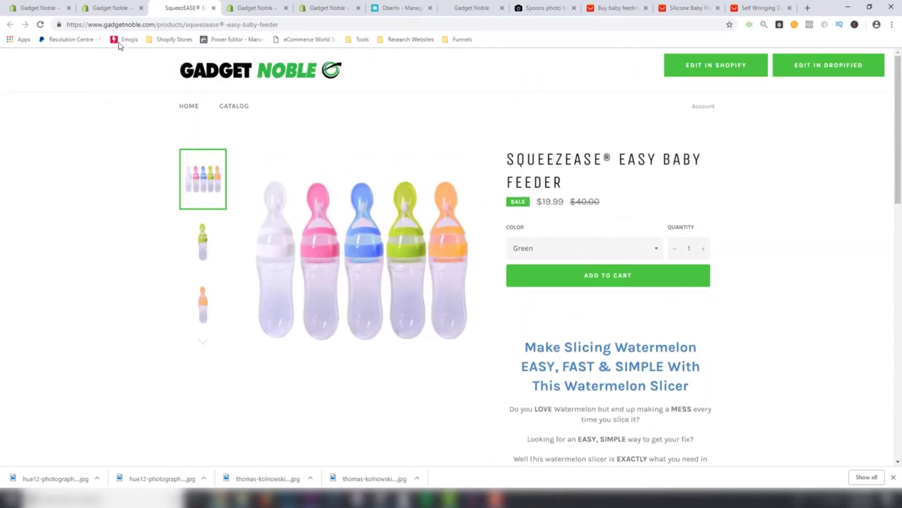
Step: Open the storefront's home page and review its banner and featured collections
left_click(123, 11)
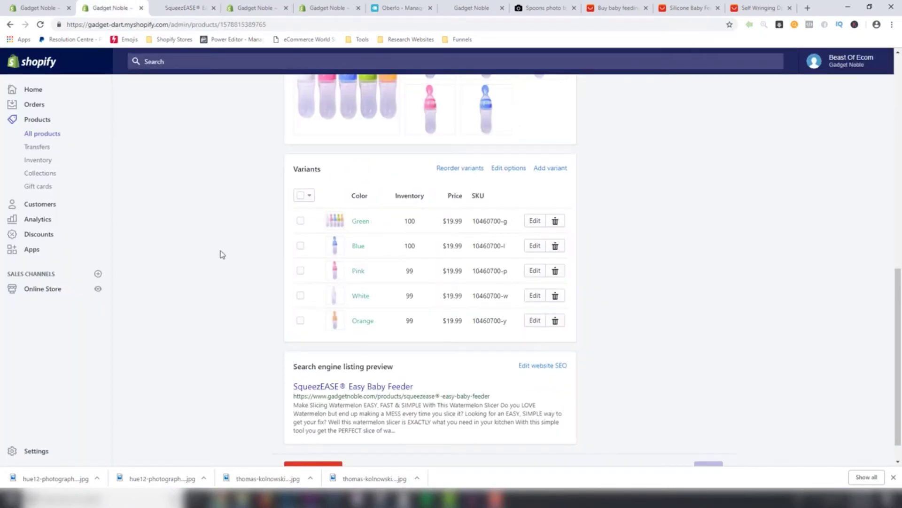
left_click(186, 14)
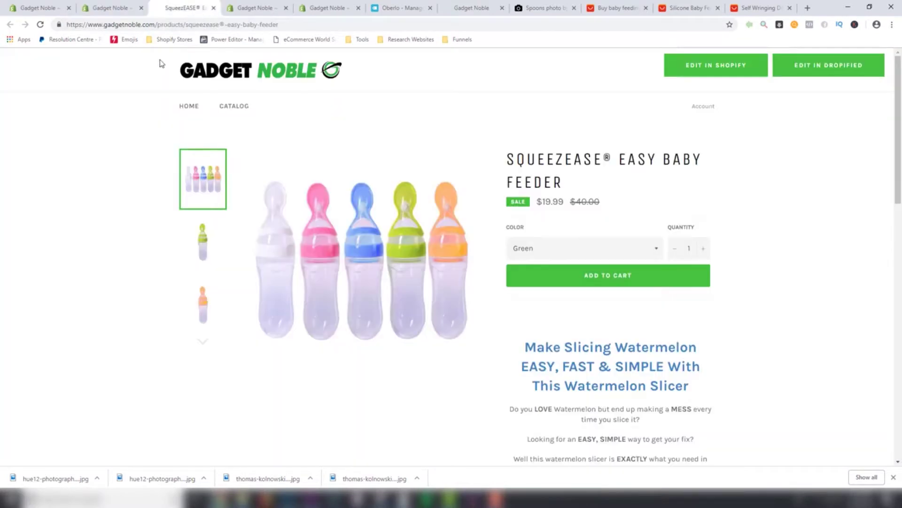
left_click(197, 75)
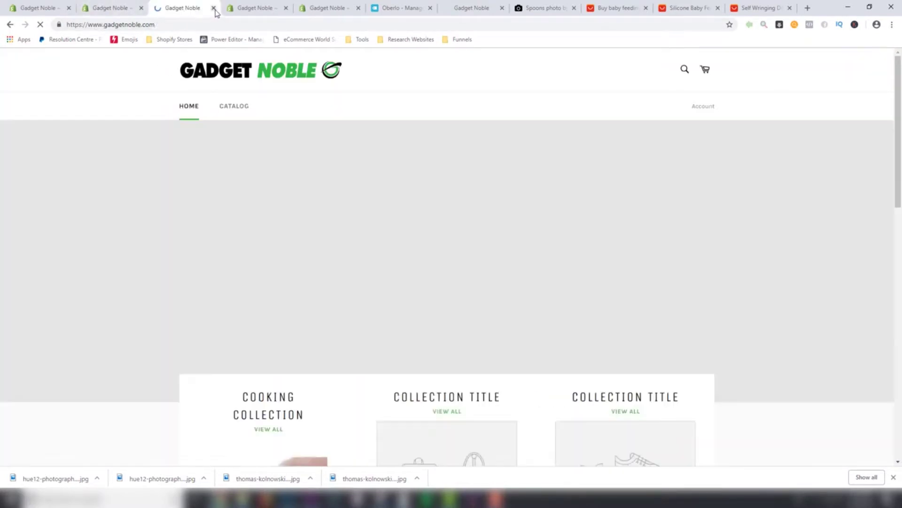
left_click(232, 10)
left_click(202, 12)
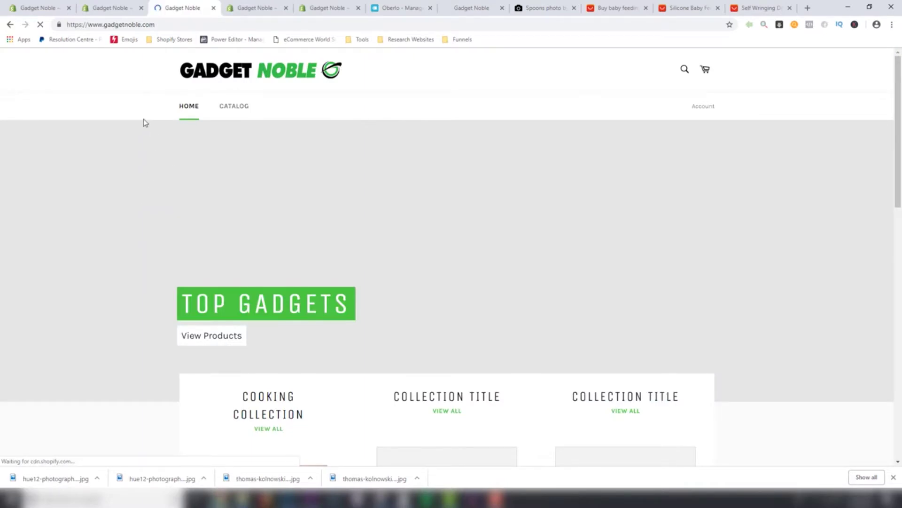
scroll(159, 156, "down", 10)
scroll(310, 188, "up", 5)
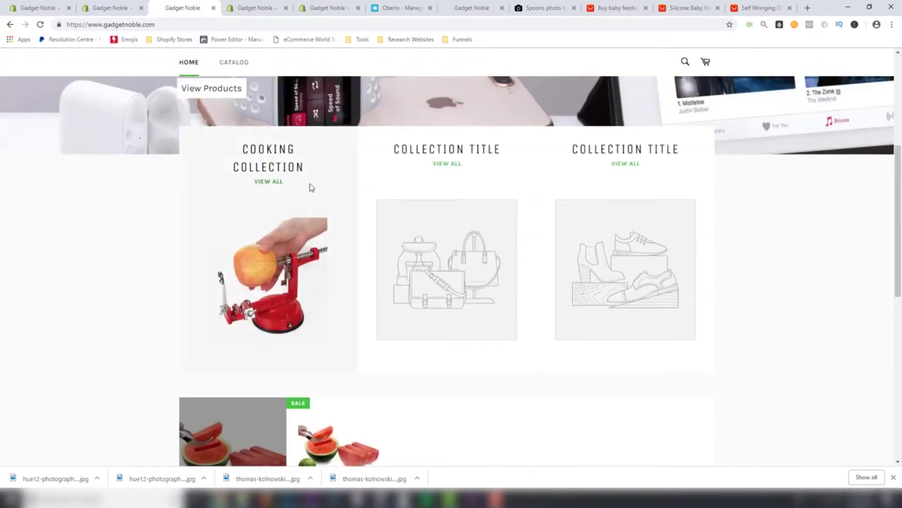
scroll(310, 187, "up", 2)
Step: Open the Watermelon Slicer from the product list and set its product type to Cooking
left_click(109, 8)
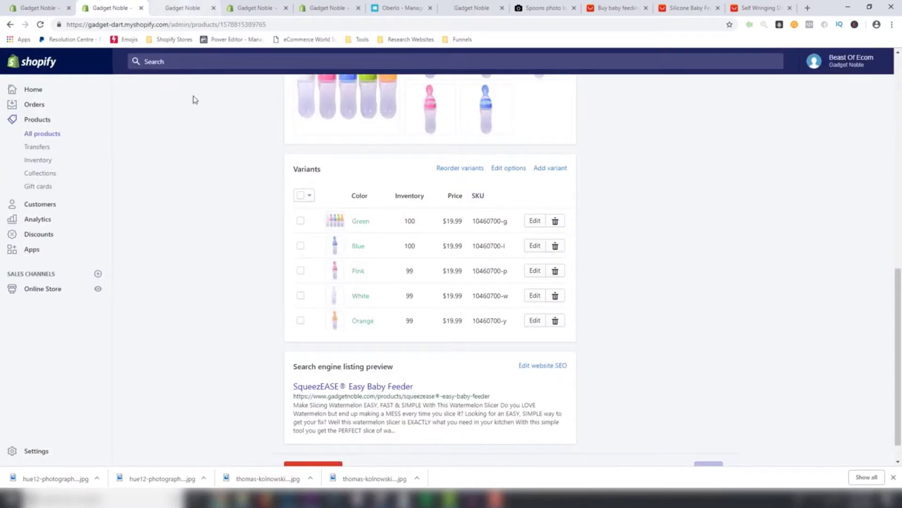
scroll(203, 187, "up", 12)
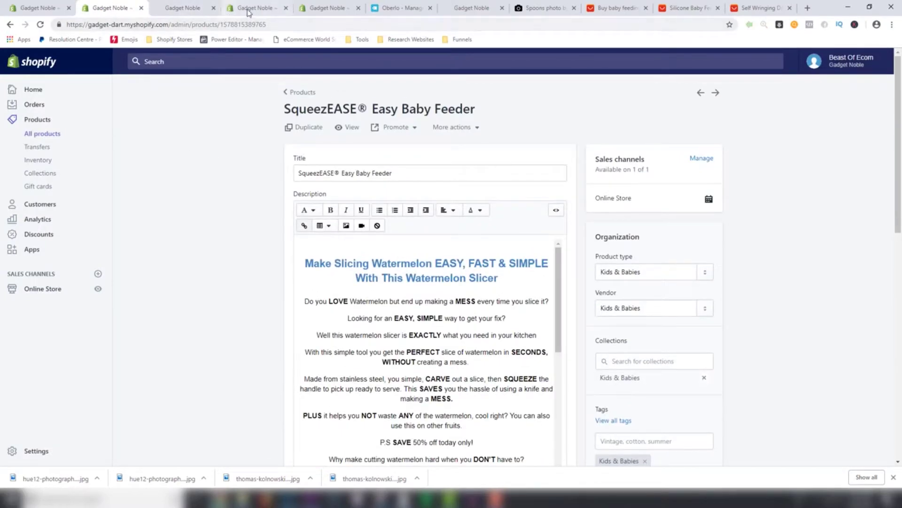
left_click(298, 92)
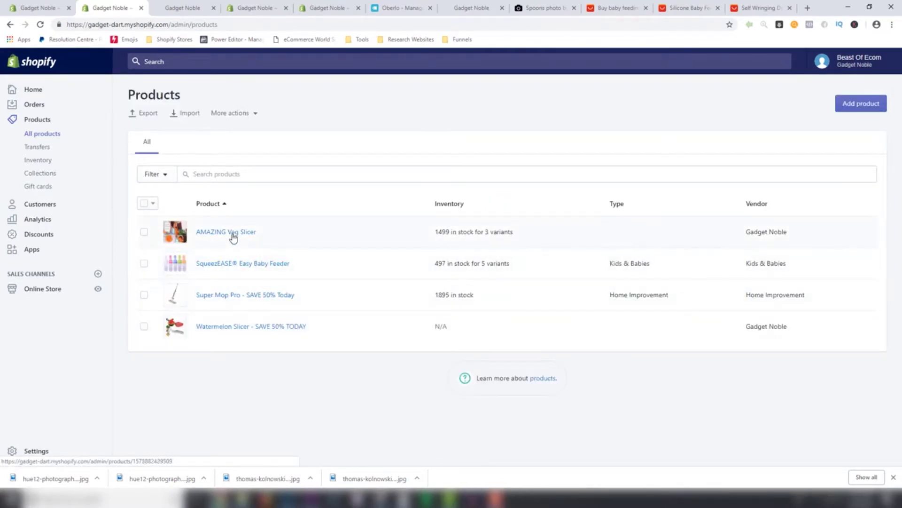
left_click(241, 327)
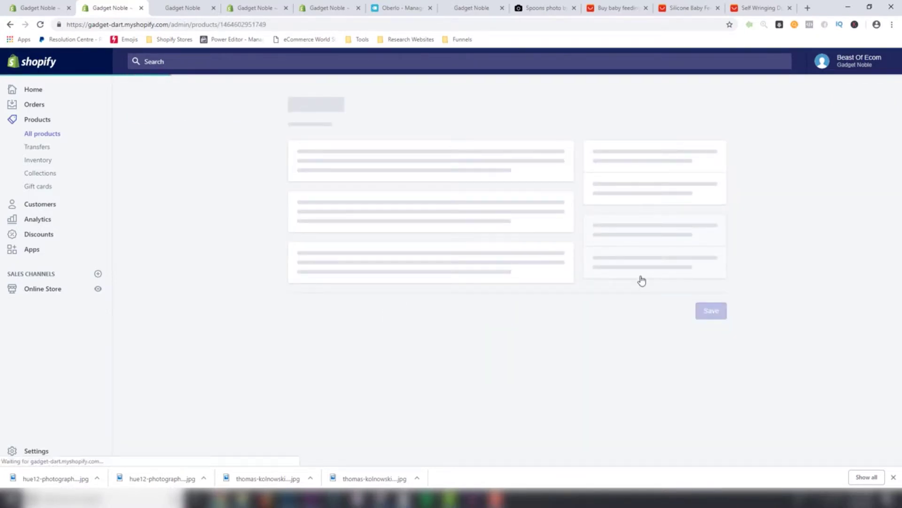
left_click(638, 278)
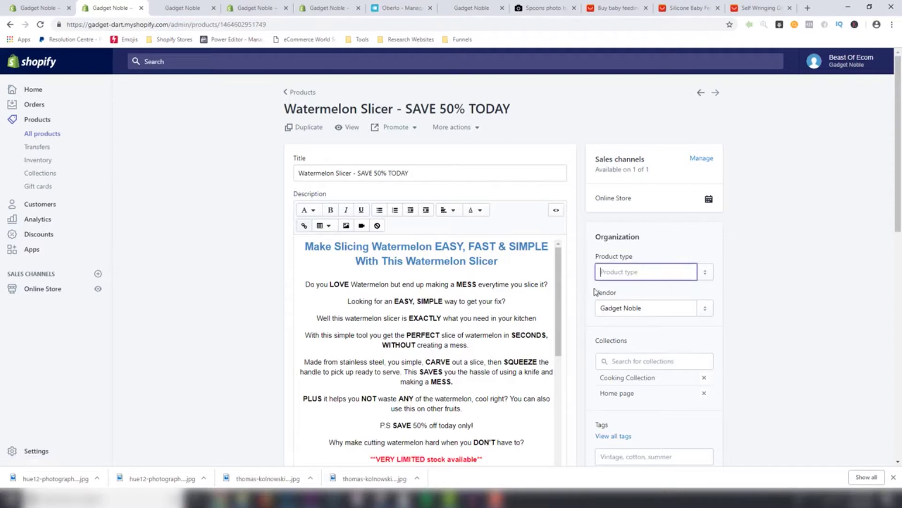
type("Cooking")
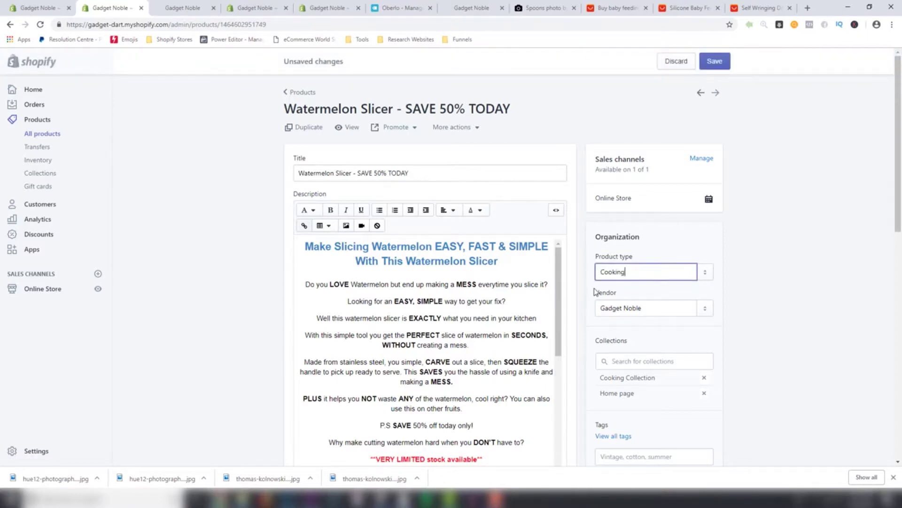
Step: Set the Watermelon Slicer's vendor to Cooking, adding it as a new vendor
key("ctrl+a")
key("ctrl+c")
left_click(630, 297)
left_click(635, 308)
key("ctrl+a")
key("ctrl+v")
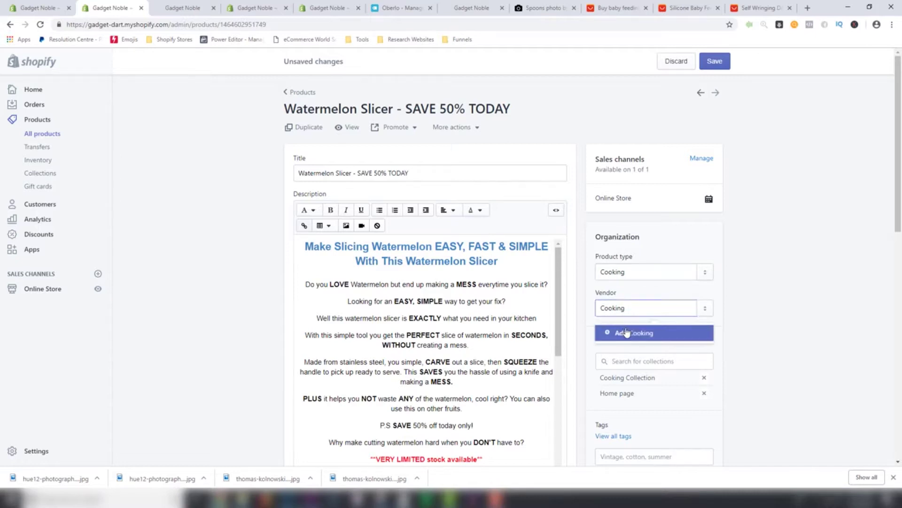
left_click(621, 332)
Step: Add the tag Cooking to the Watermelon Slicer and save the product
scroll(662, 296, "down", 3)
left_click(629, 332)
key("ctrl+v")
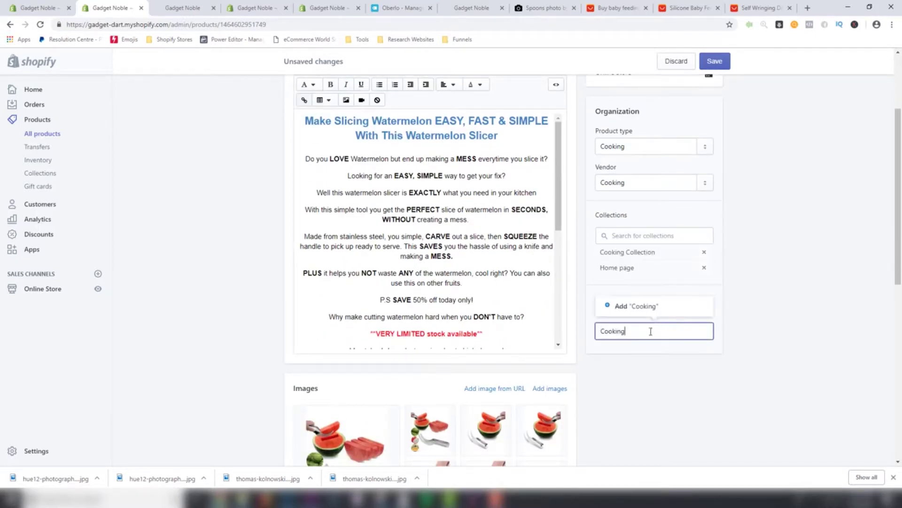
key("ctrl+a")
key("ctrl+c")
key("BackSpace")
key("ctrl+v")
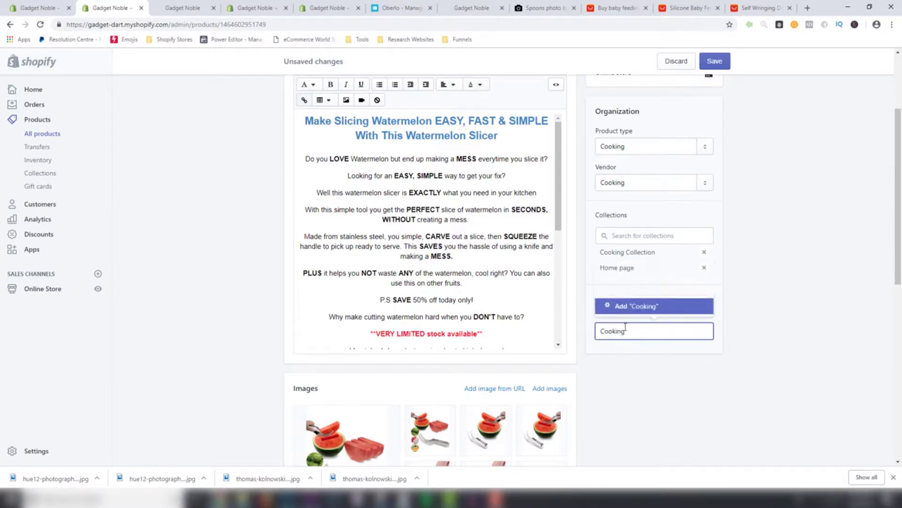
left_click(623, 308)
scroll(730, 343, "up", 3)
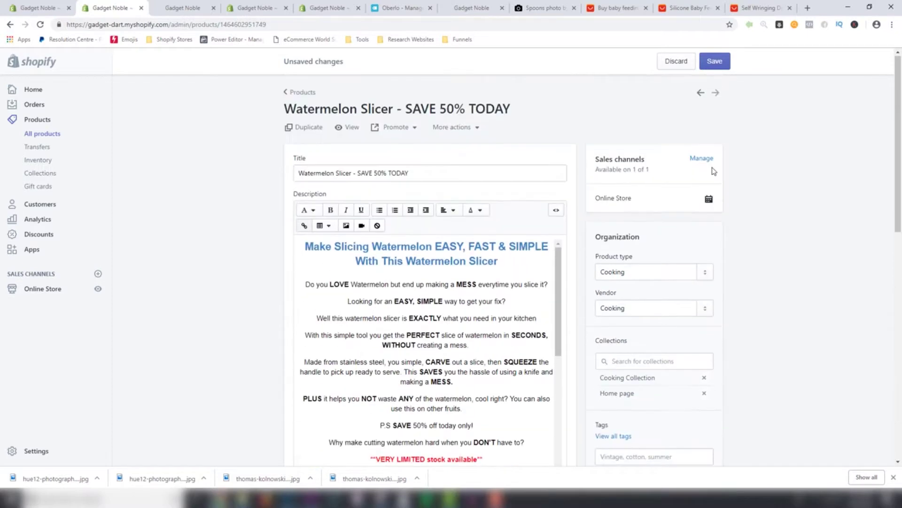
left_click(715, 61)
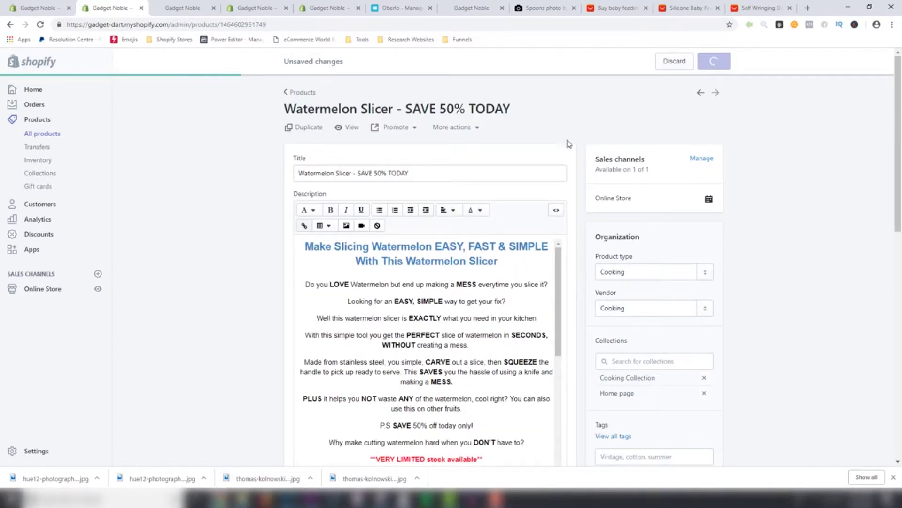
Step: Open the AMAZING Veg Slicer from the product list and set its product type and vendor to Cooking
left_click(295, 92)
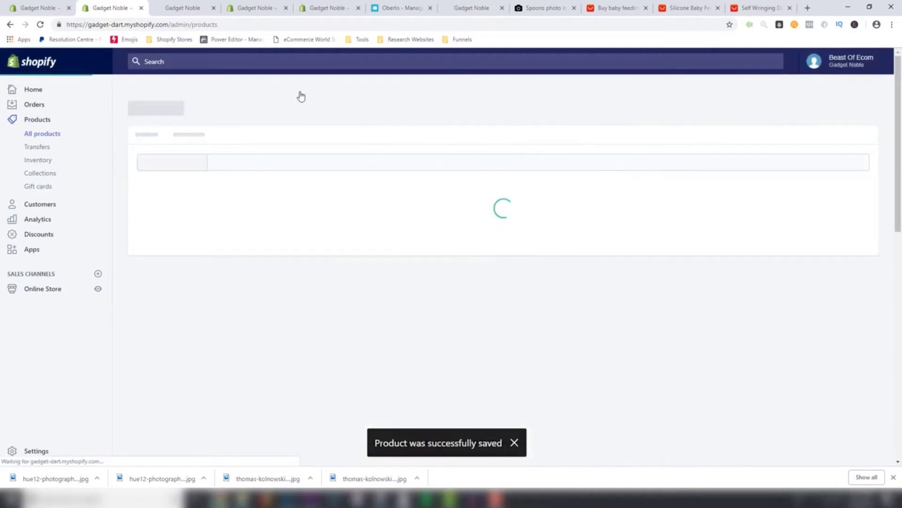
left_click(230, 235)
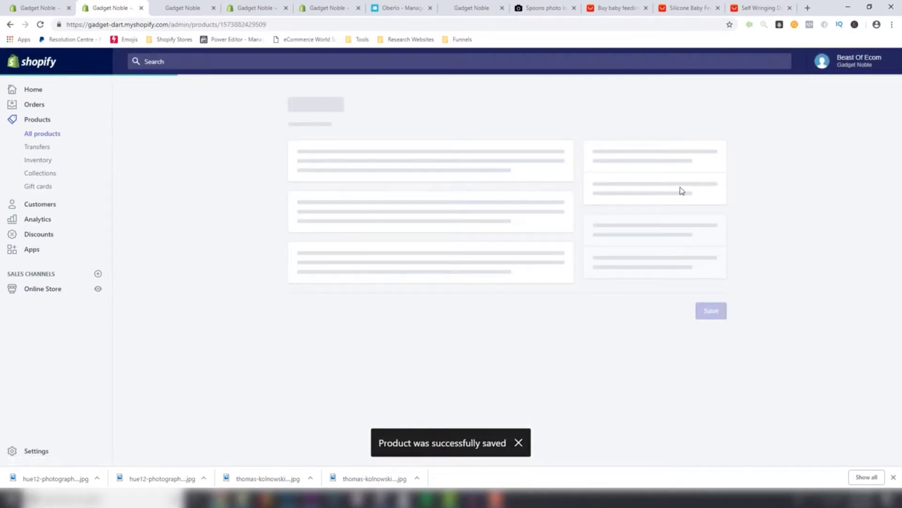
left_click(627, 271)
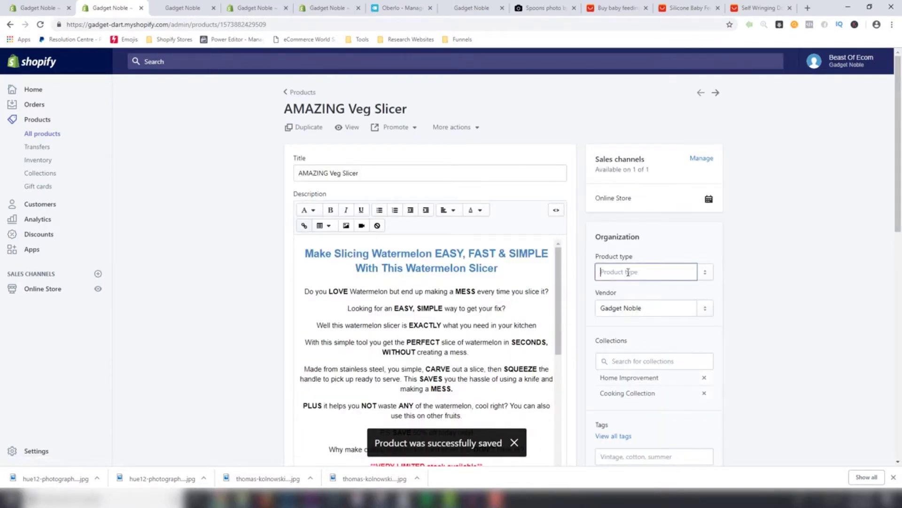
type("Cooking")
left_click(630, 295)
triple_click(642, 306)
type("Cooking")
left_click(630, 333)
Step: Add the tag Cooking to the AMAZING Veg Slicer and save the product
scroll(680, 343, "down", 1)
scroll(680, 343, "down", 3)
left_click(629, 269)
type("Cooking")
left_click(626, 254)
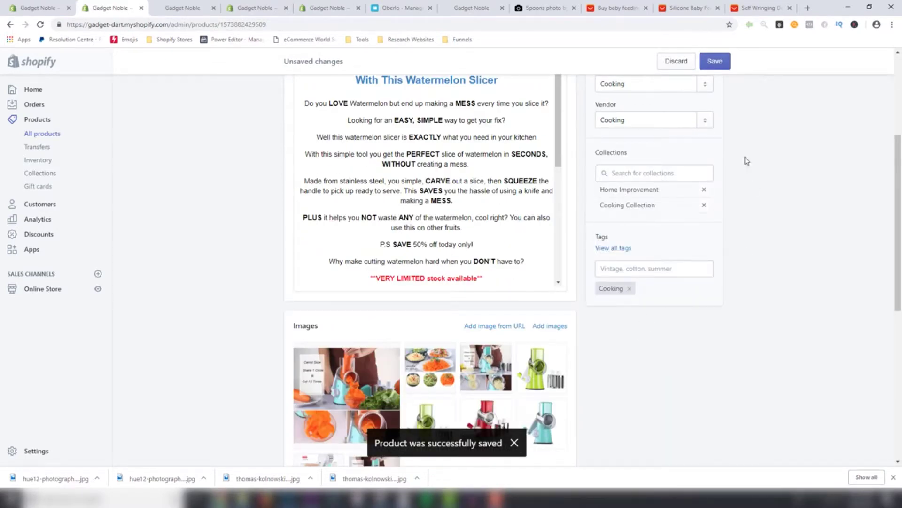
left_click(722, 66)
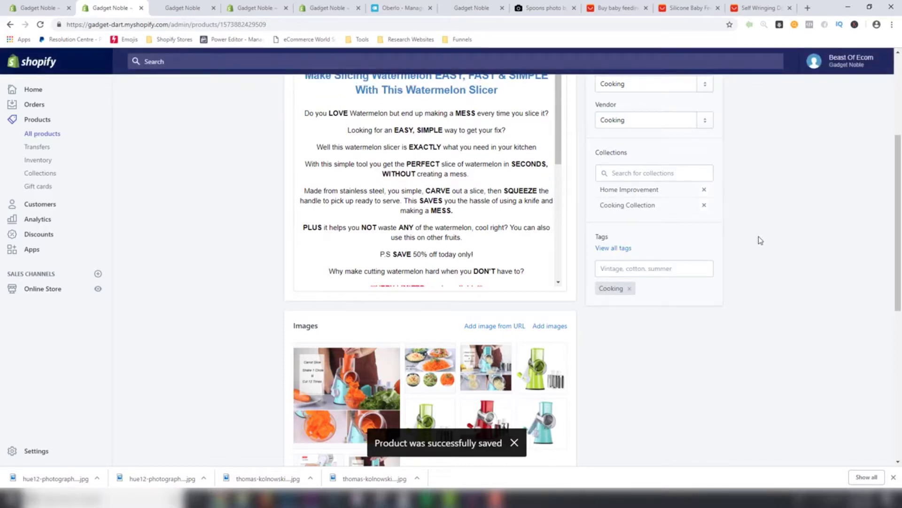
scroll(758, 245, "up", 4)
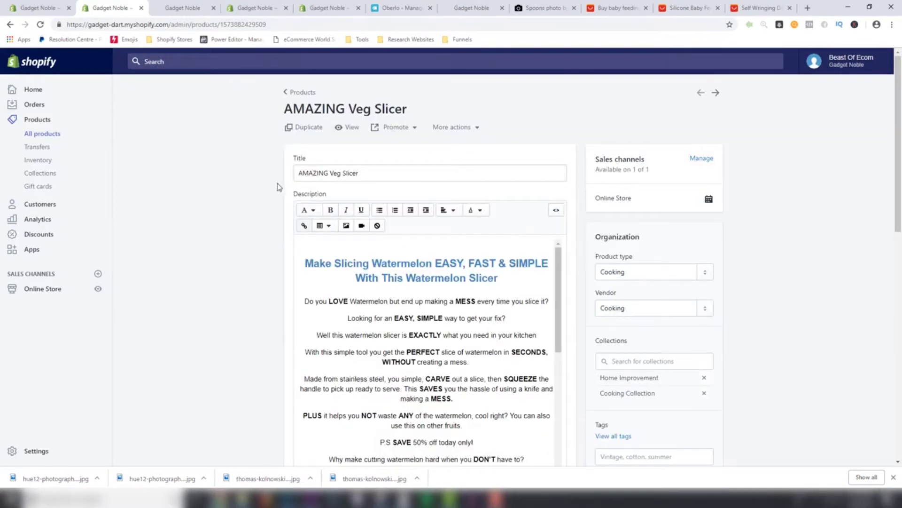
scroll(429, 360, "down", 20)
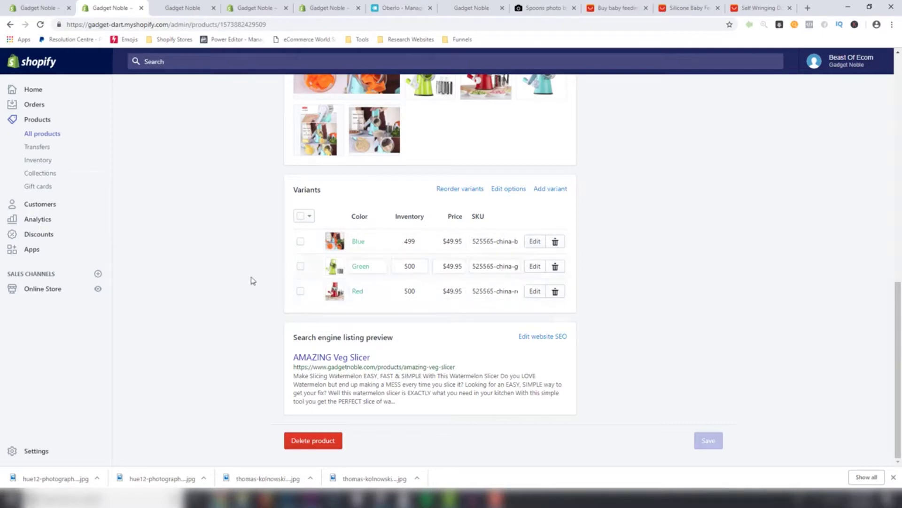
scroll(258, 310, "up", 5)
scroll(258, 310, "up", 6)
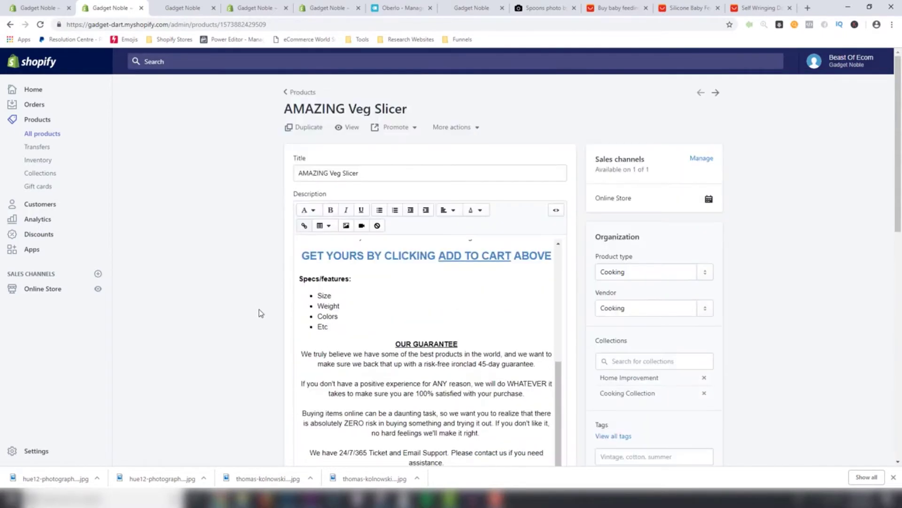
left_click(301, 128)
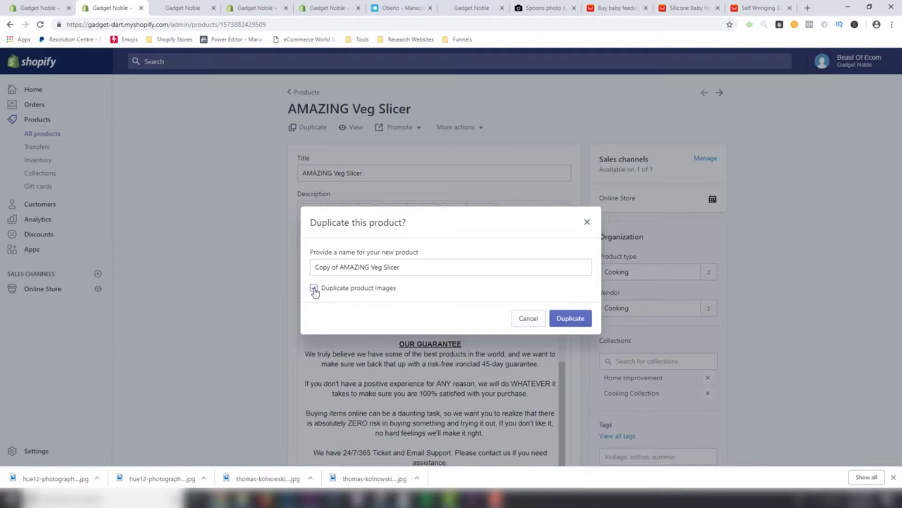
left_click(314, 288)
left_click_drag(415, 268, 312, 266)
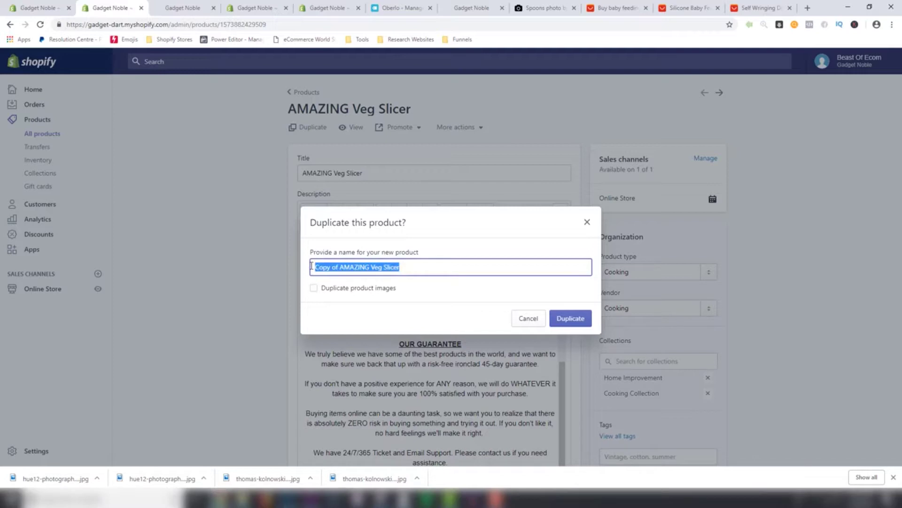
type("Another Profu")
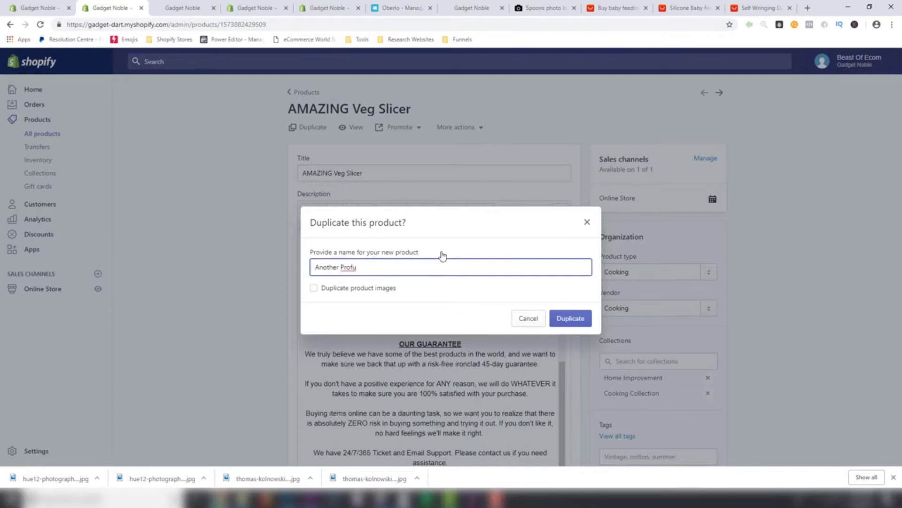
left_click(587, 223)
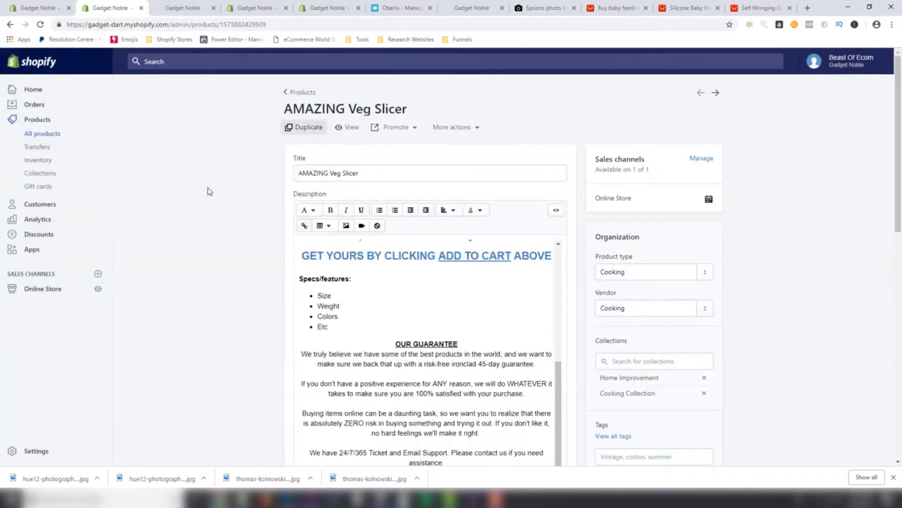
Step: Go to the store's collections, look at the Kids & Babies collection and return to the collection list
left_click(297, 92)
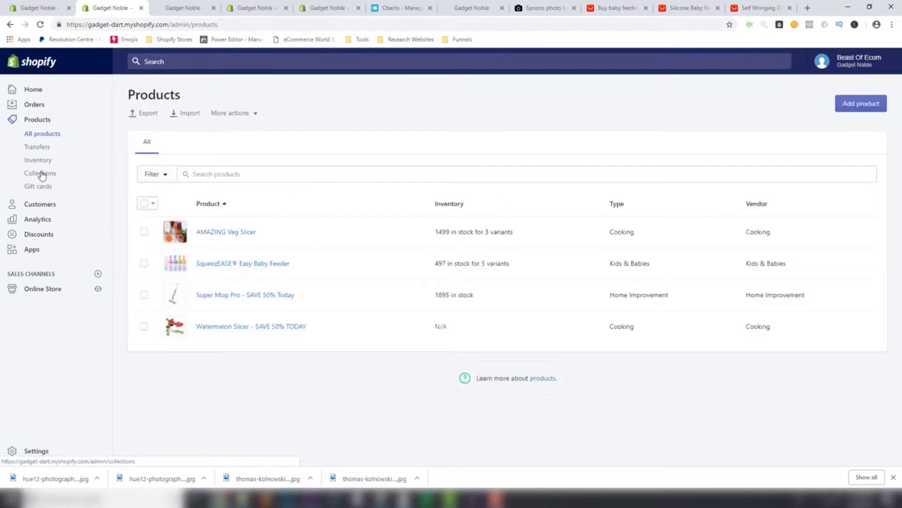
left_click(41, 174)
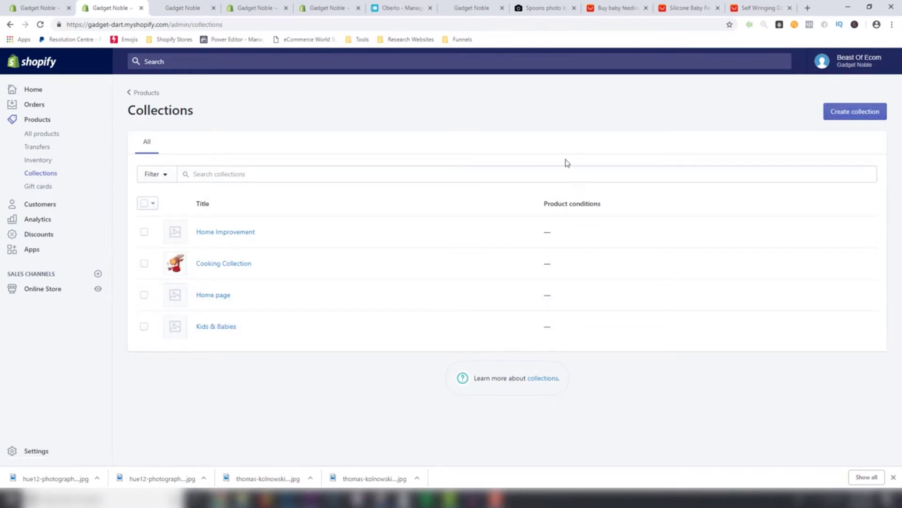
left_click(218, 331)
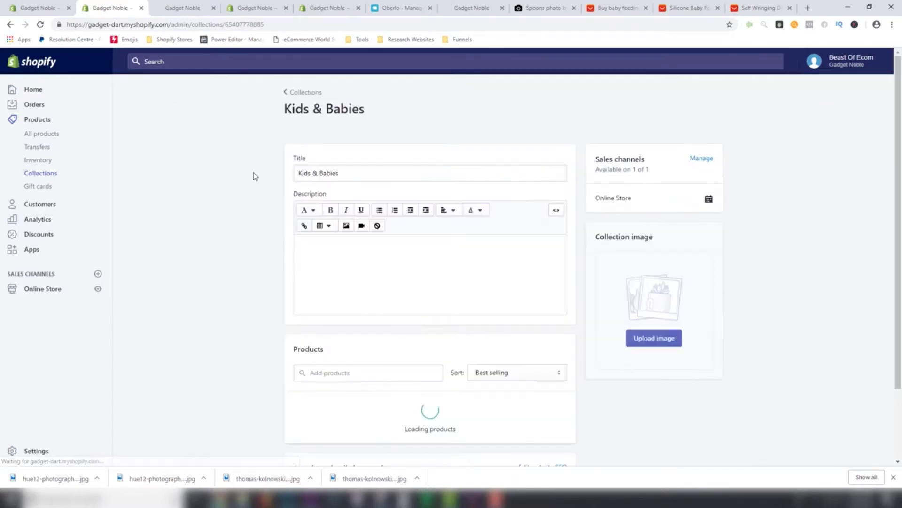
left_click(309, 94)
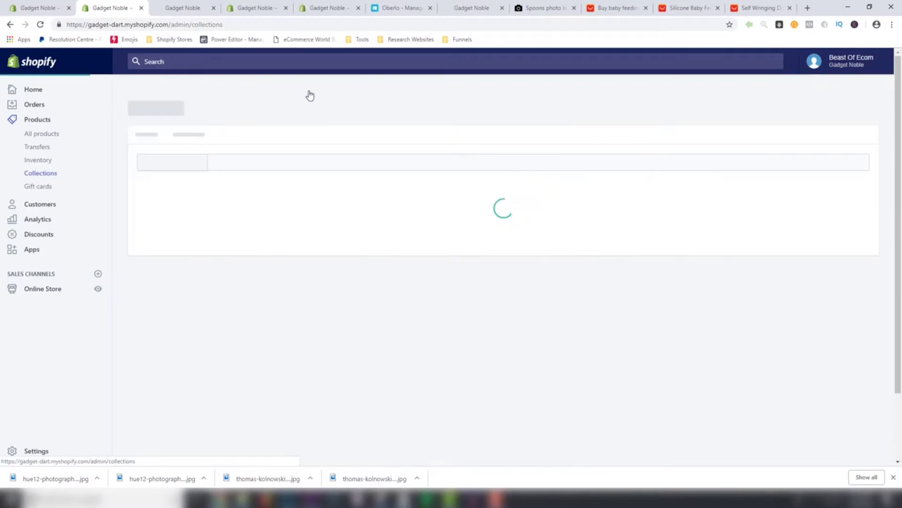
Step: Create a manual collection titled Just Arrived and save it
left_click(852, 114)
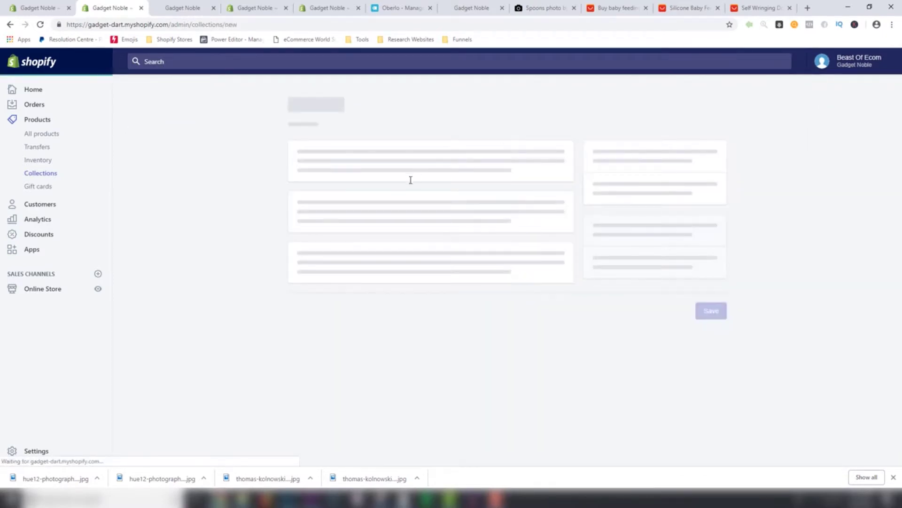
left_click(380, 159)
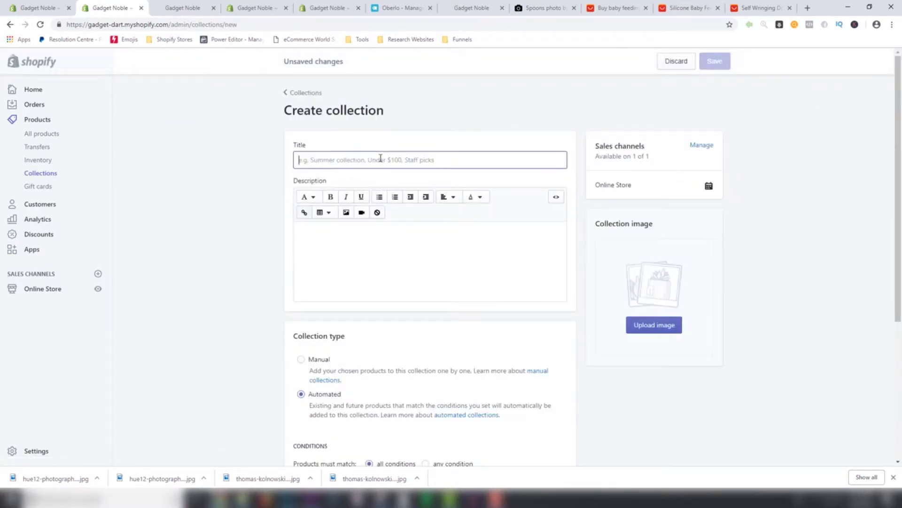
type("Just Arrived")
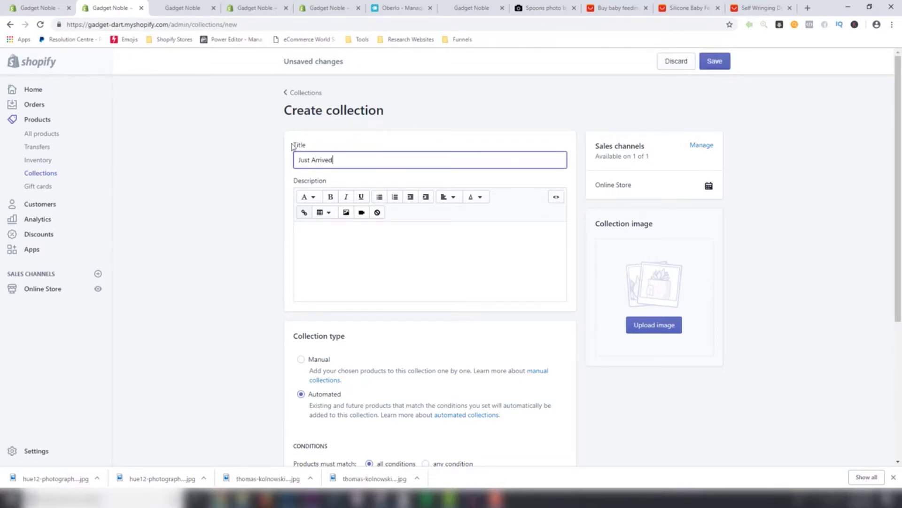
left_click(248, 167)
scroll(272, 275, "down", 3)
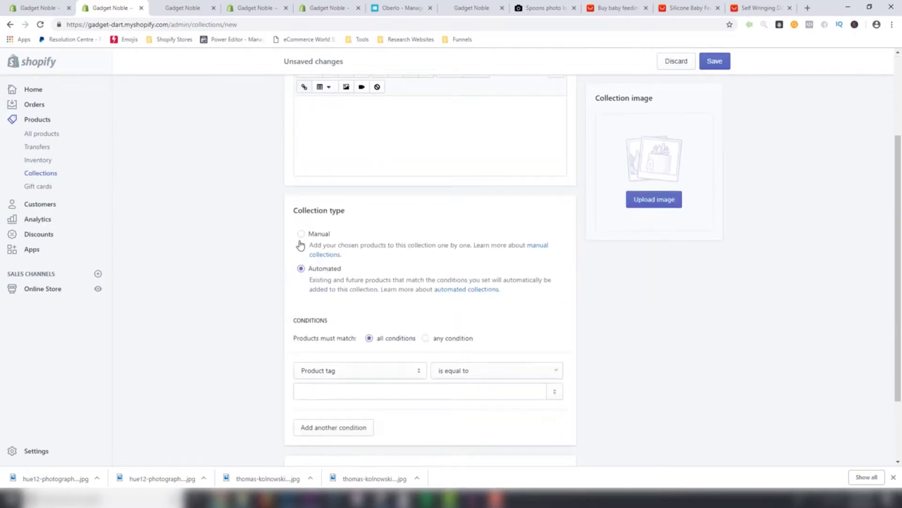
left_click(302, 233)
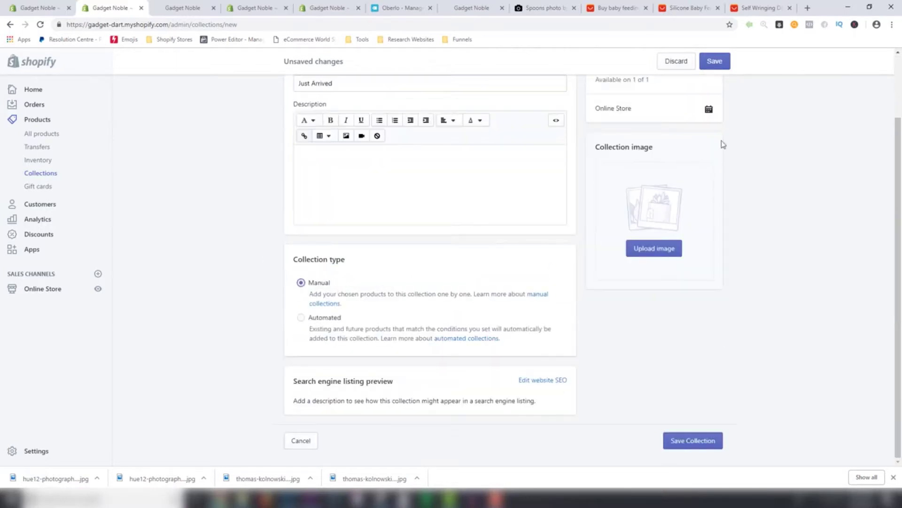
left_click(712, 71)
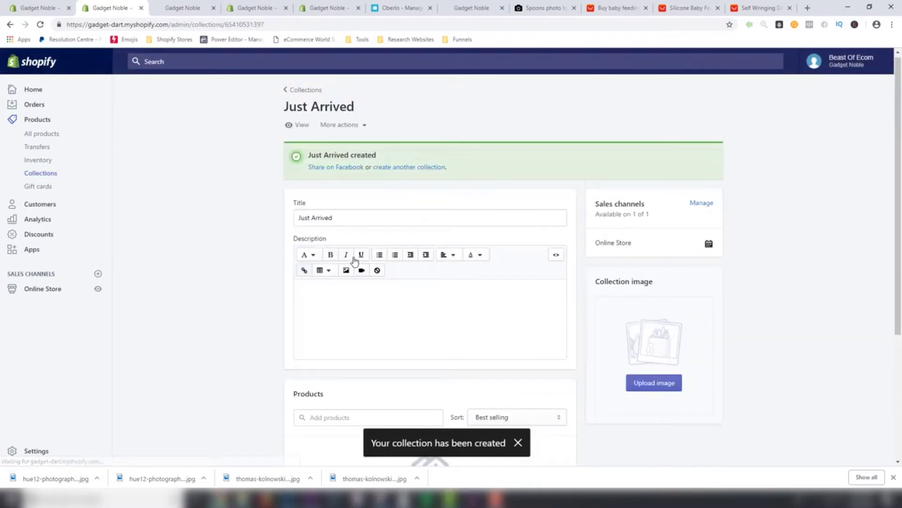
Step: Add the Veg Slicer, Easy Baby Feeder, Super Mop Pro and Watermelon Slicer to the Just Arrived collection and sort it by Newest
scroll(351, 233, "down", 4)
left_click(347, 233)
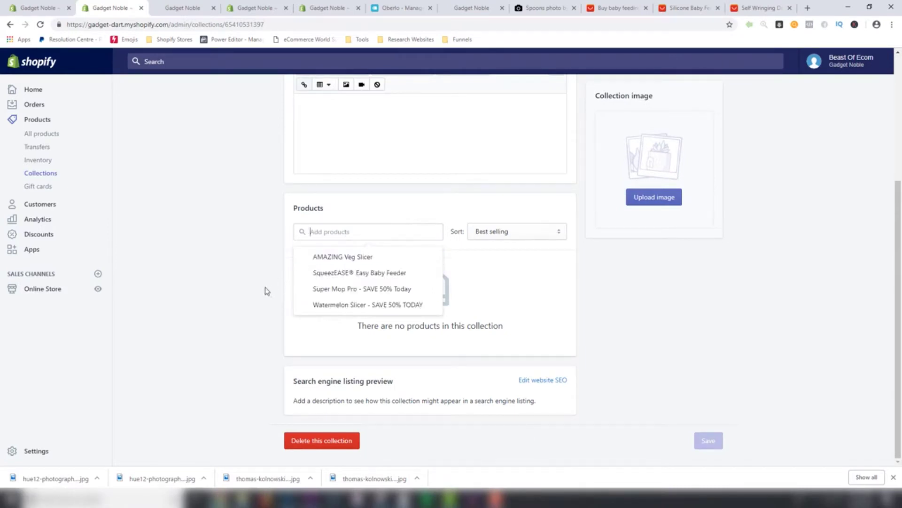
left_click(348, 258)
left_click(348, 276)
left_click(348, 290)
left_click(348, 305)
left_click(540, 230)
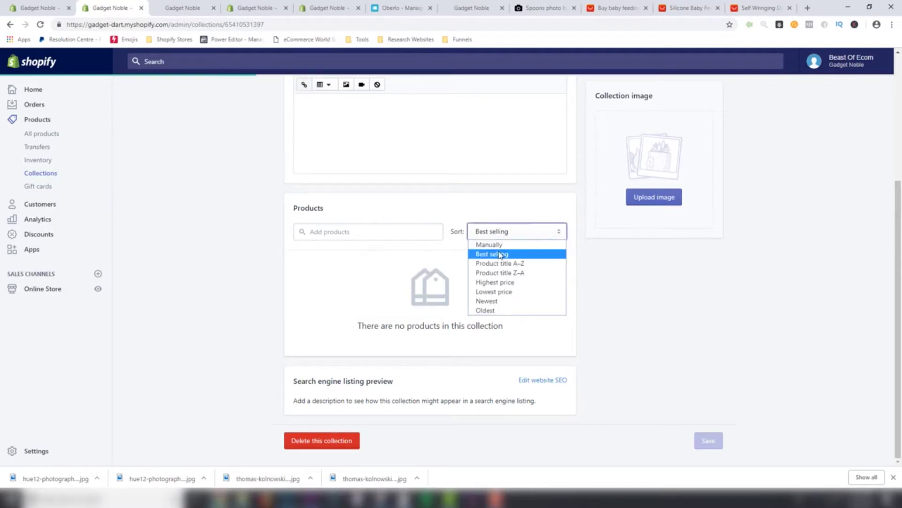
left_click(487, 301)
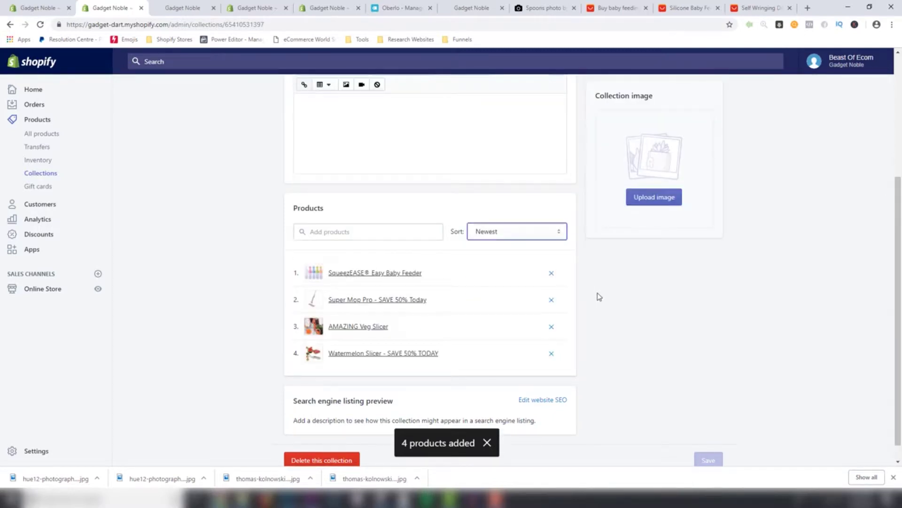
scroll(599, 297, "down", 1)
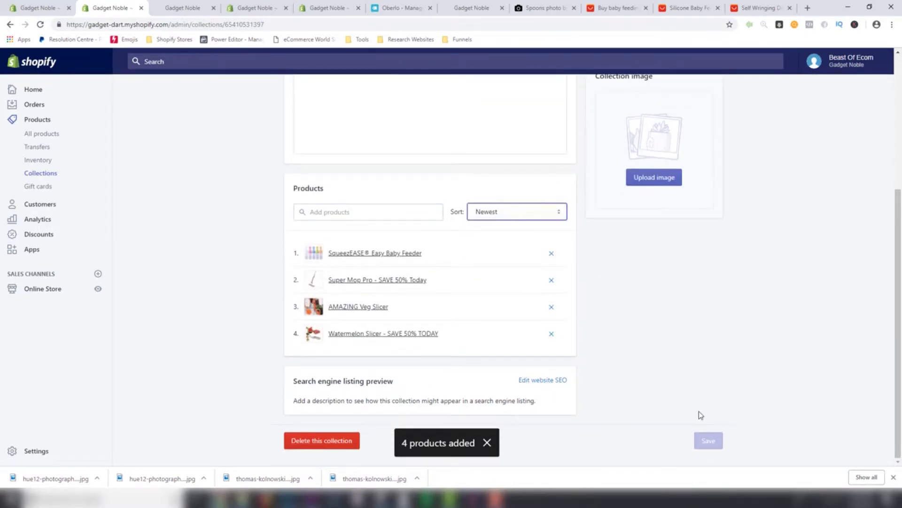
scroll(702, 357, "up", 4)
scroll(584, 310, "down", 4)
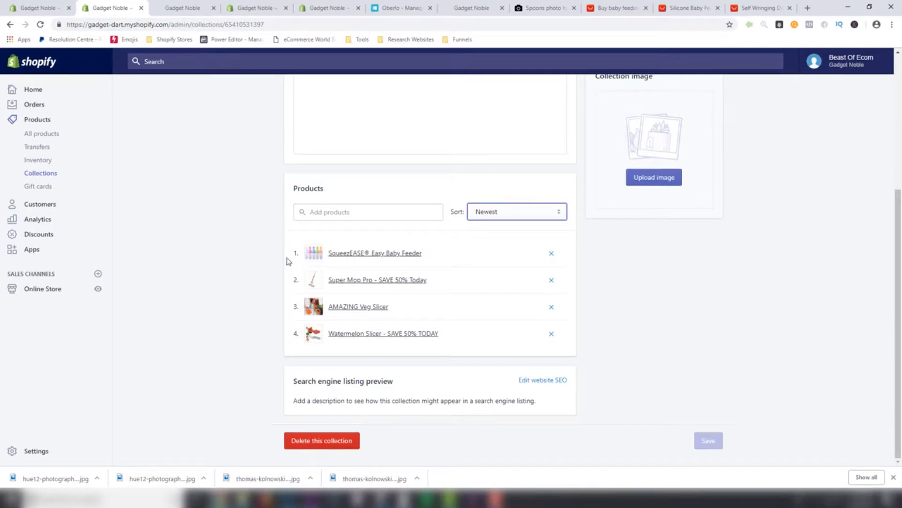
scroll(266, 262, "up", 4)
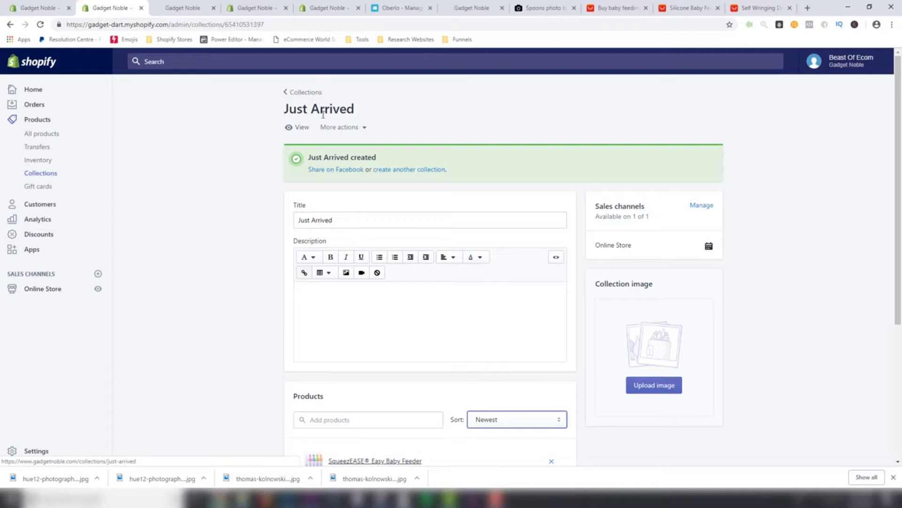
Step: Return to the collection list and check the featured collections section on the storefront's home page
left_click(305, 93)
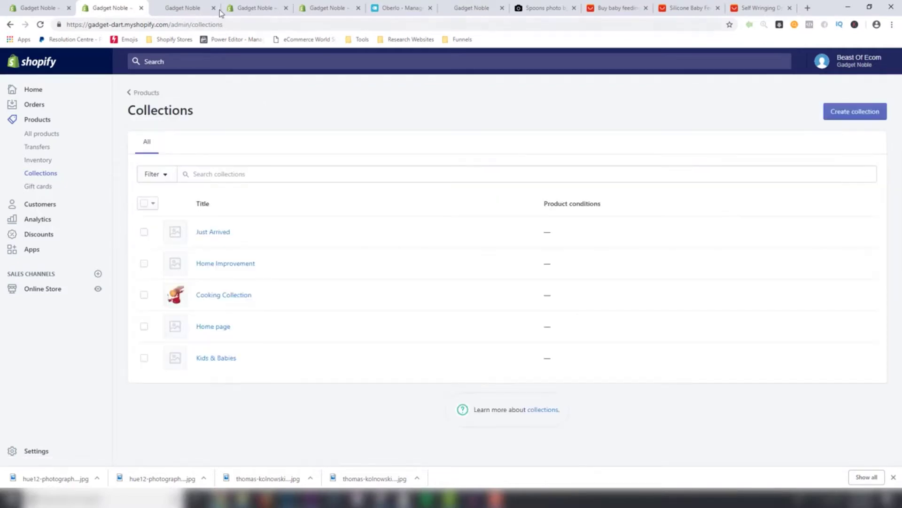
left_click(197, 9)
scroll(272, 181, "down", 4)
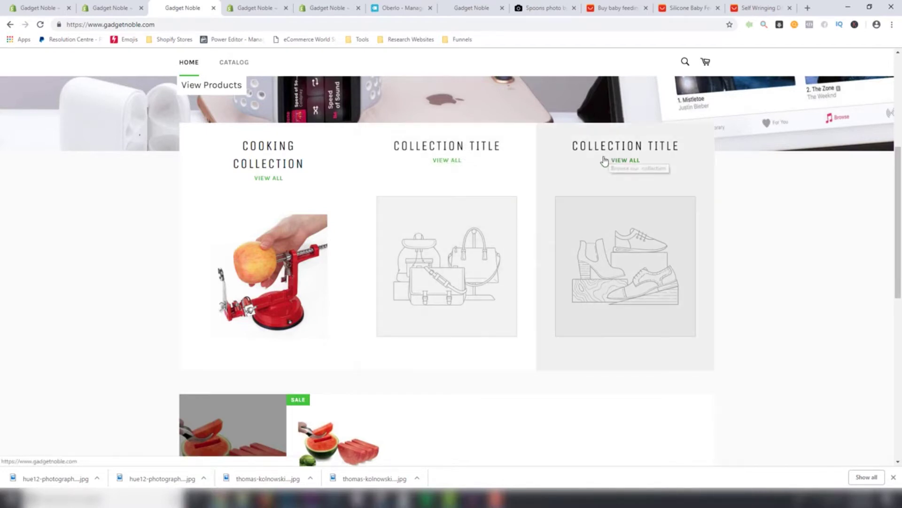
Step: Set the photo of a baby being bottle-fed as the Kids & Babies collection image and save the collection
left_click(111, 8)
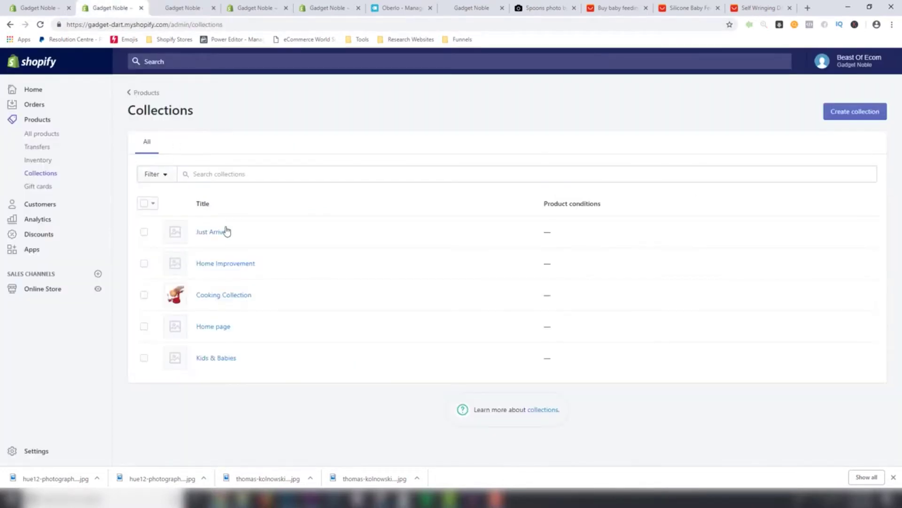
left_click(47, 9)
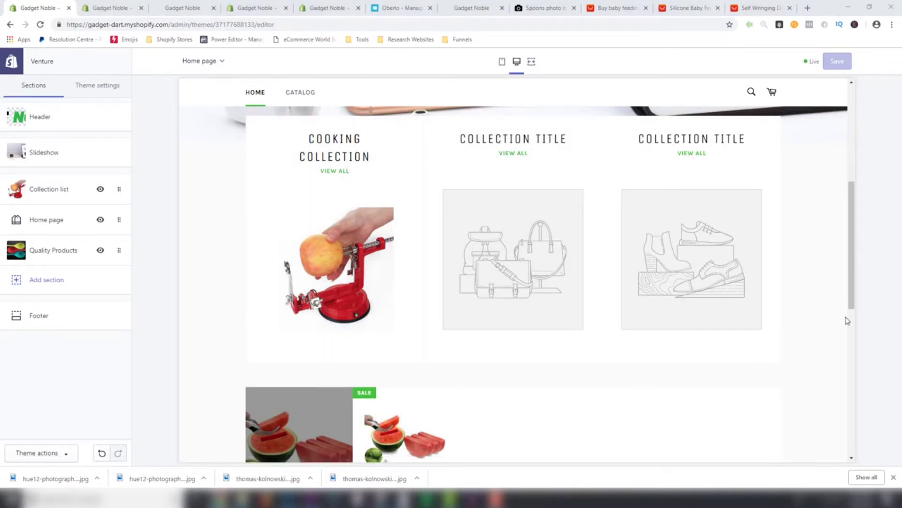
left_click(175, 11)
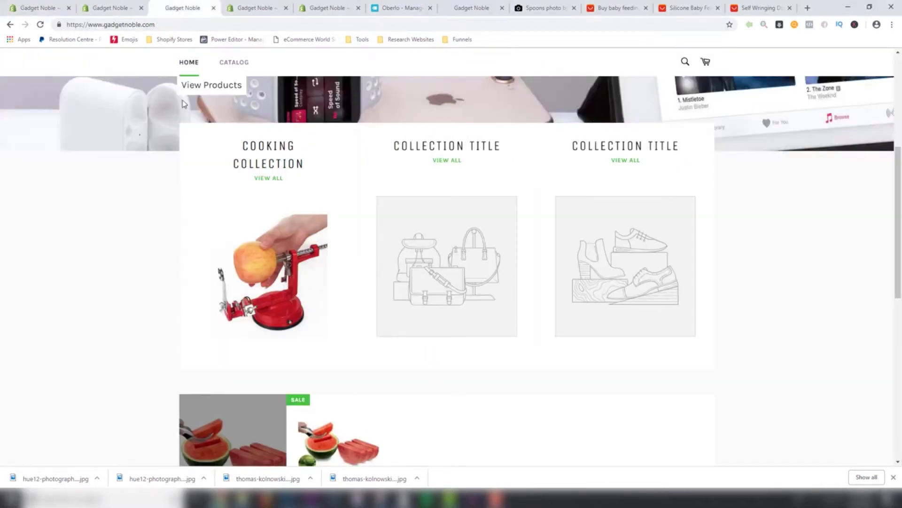
left_click(111, 8)
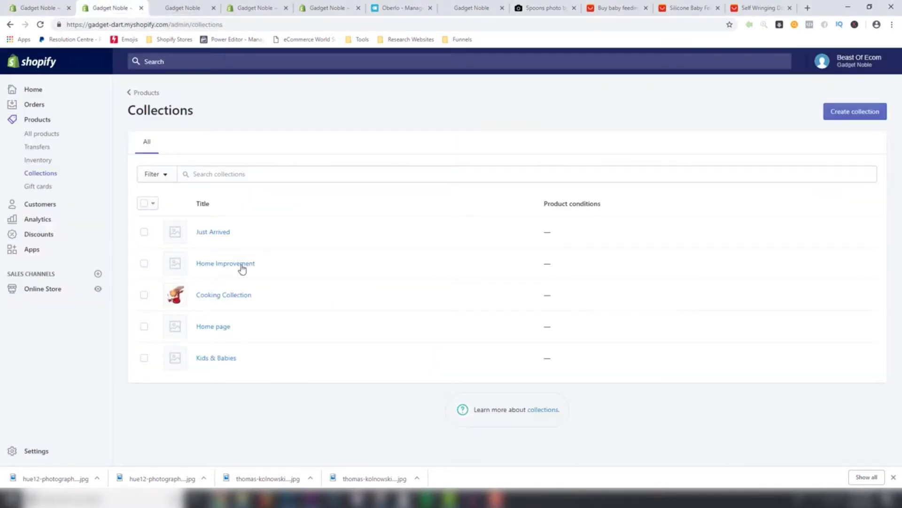
left_click(216, 358)
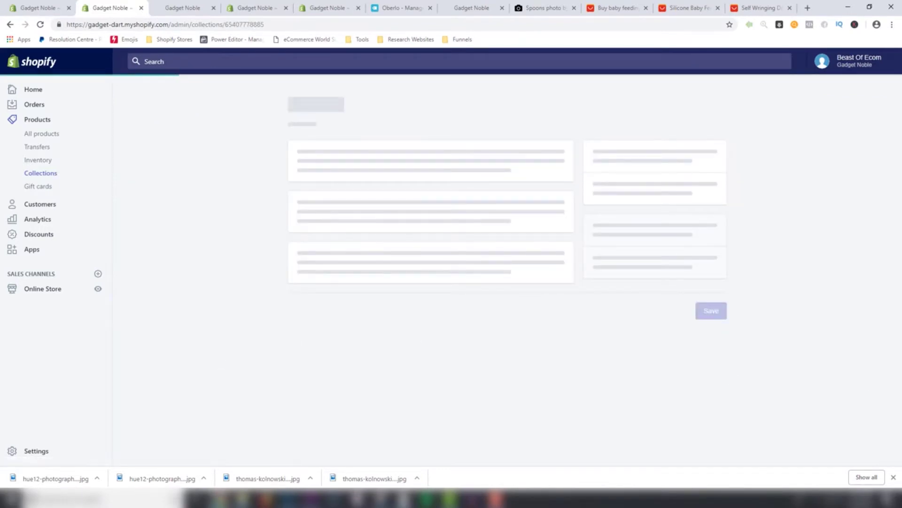
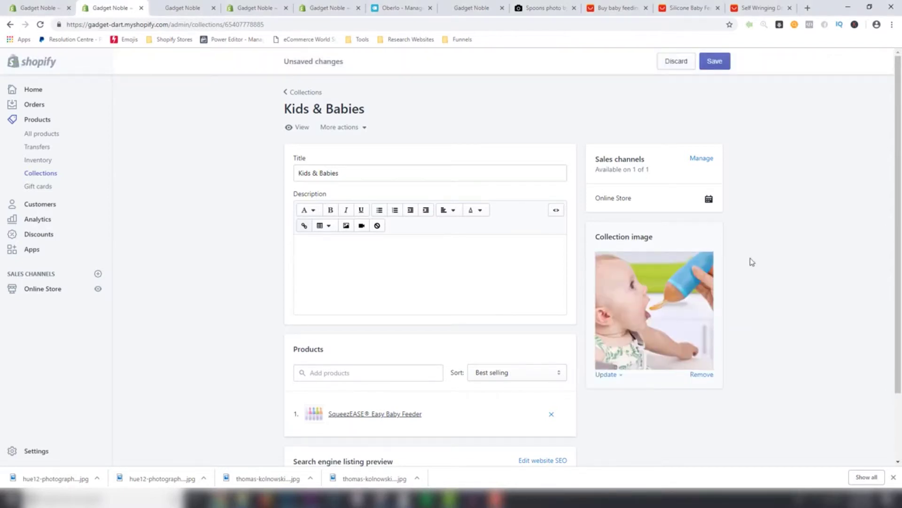
left_click(712, 62)
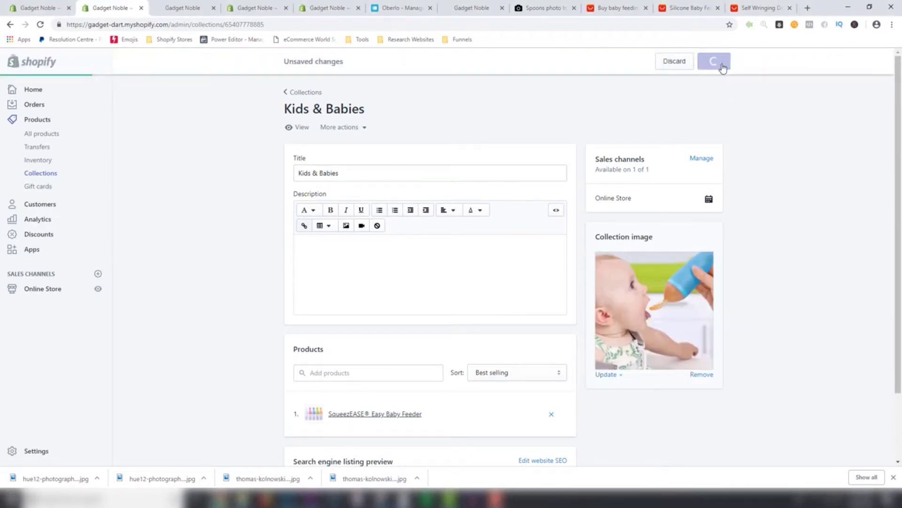
Step: Assign the Kids & Babies collection to the second slot of the home page's Collection list section and save the theme
left_click(45, 10)
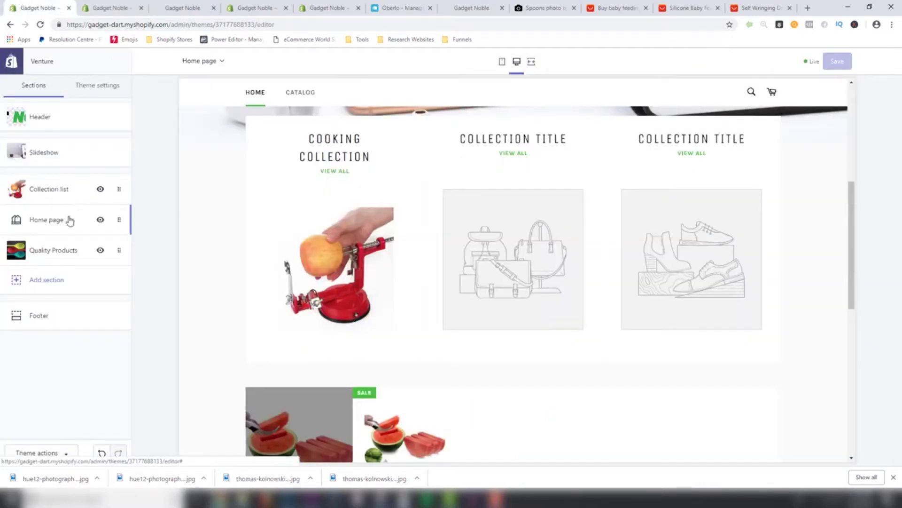
left_click(65, 197)
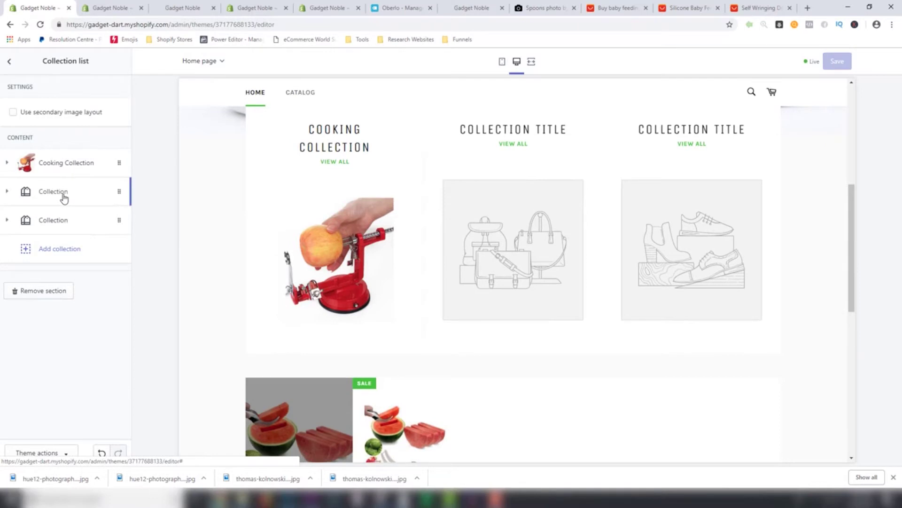
left_click(65, 199)
left_click(65, 250)
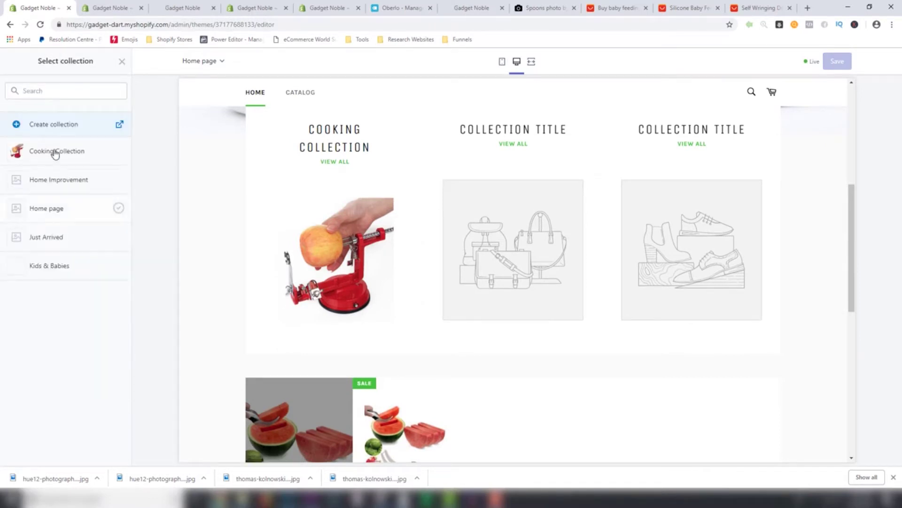
left_click(46, 267)
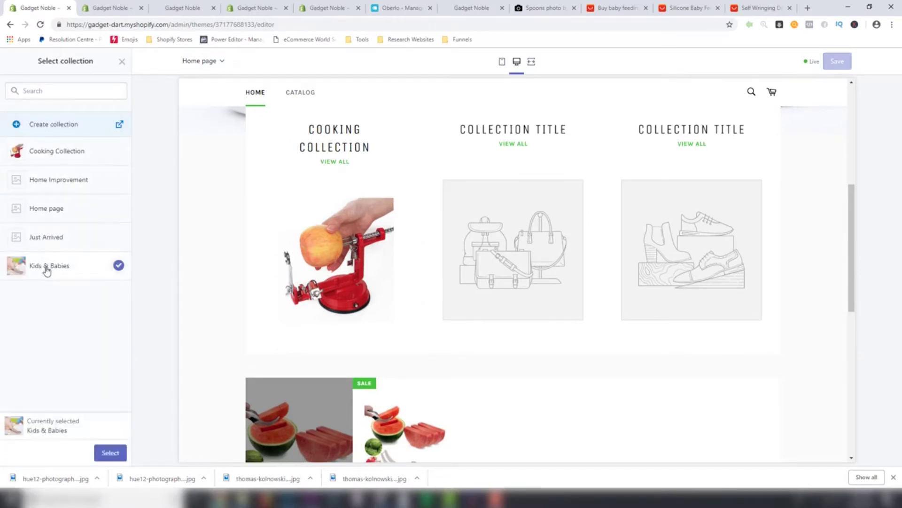
left_click(110, 452)
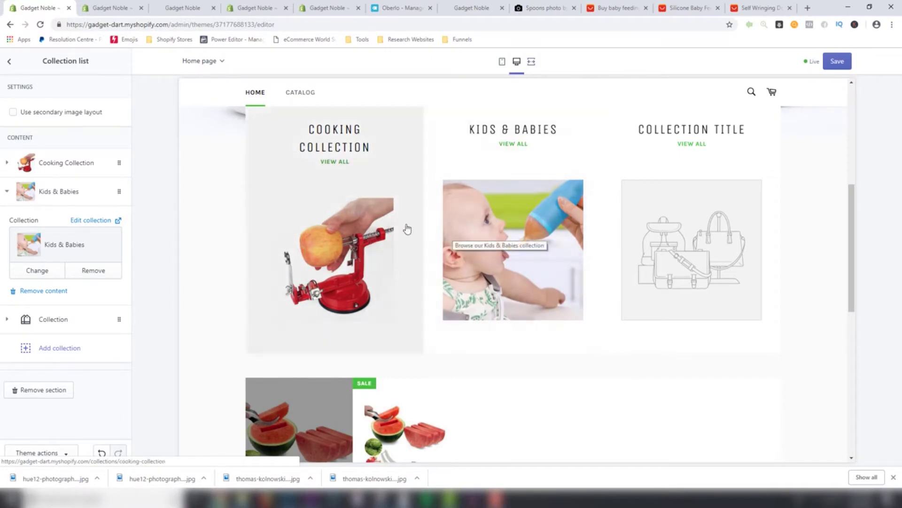
scroll(403, 247, "down", 3)
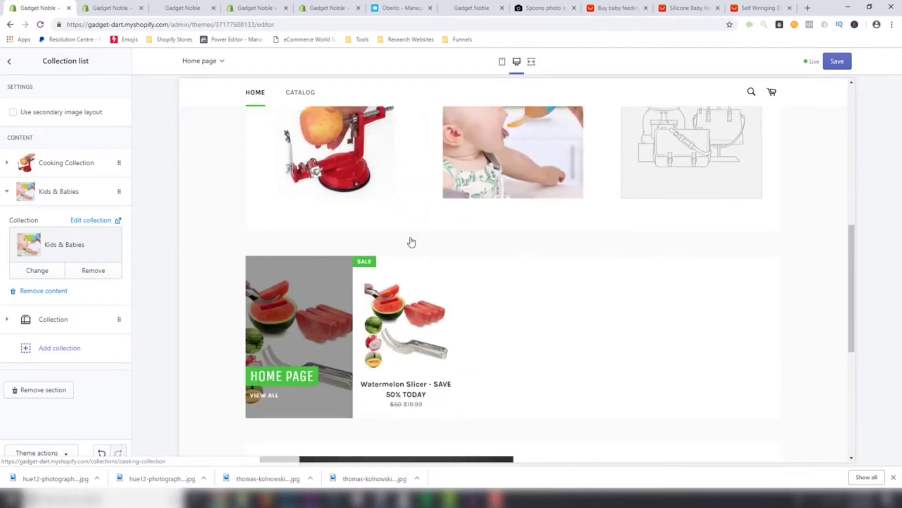
scroll(411, 242, "up", 3)
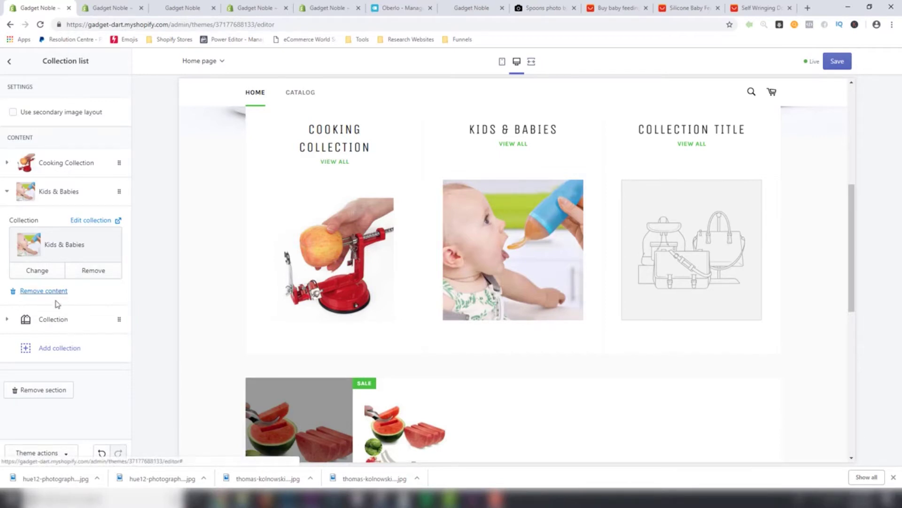
left_click(834, 62)
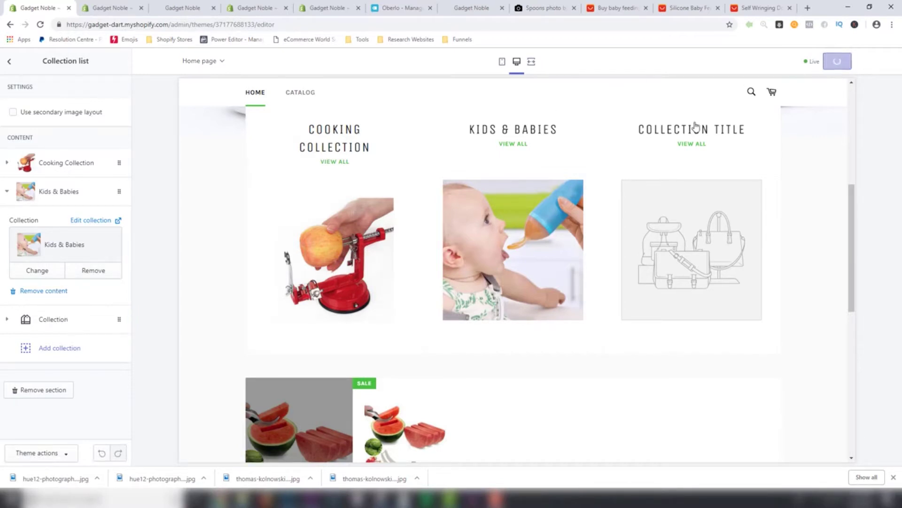
Step: Assign the Home Improvement collection to the third slot of the home page's Collection list section
left_click(53, 320)
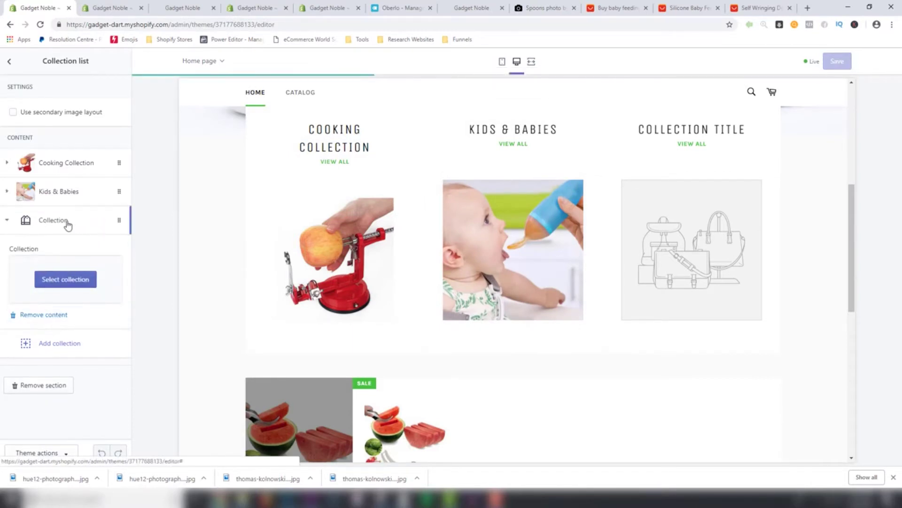
left_click(67, 224)
left_click(43, 225)
left_click(67, 280)
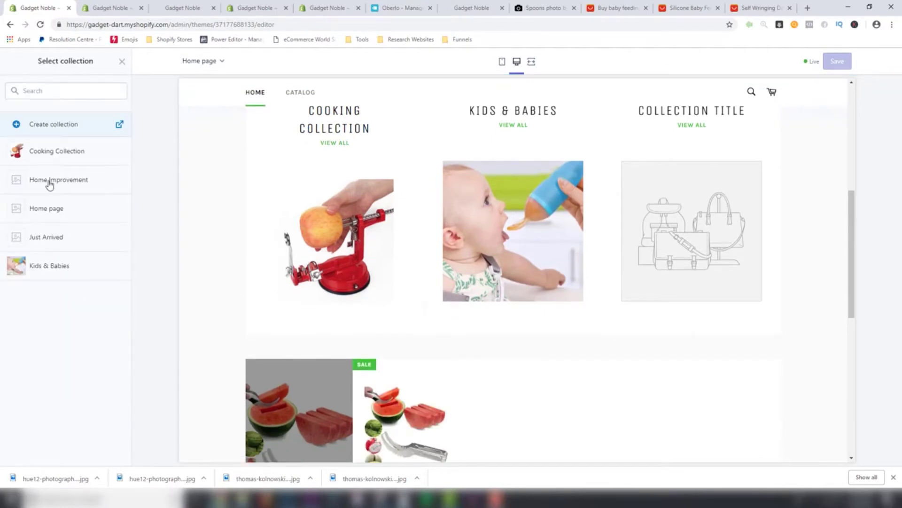
left_click(56, 180)
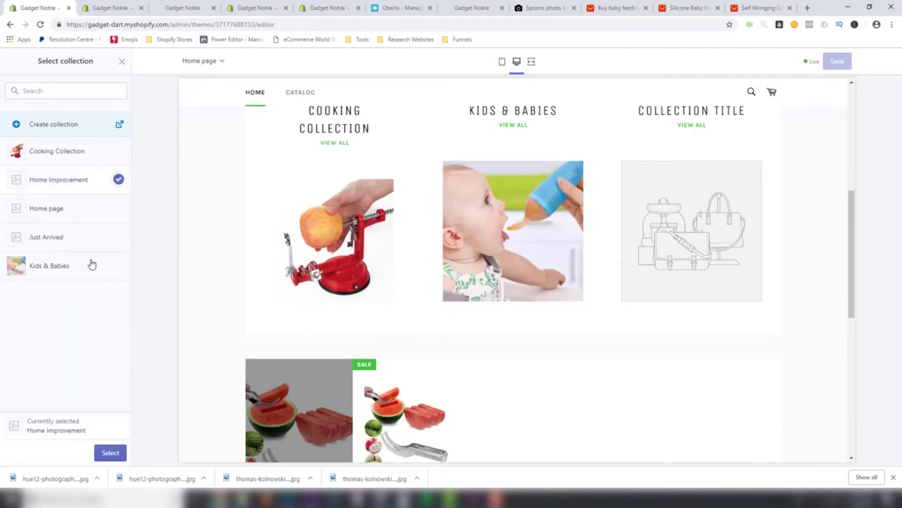
left_click(112, 452)
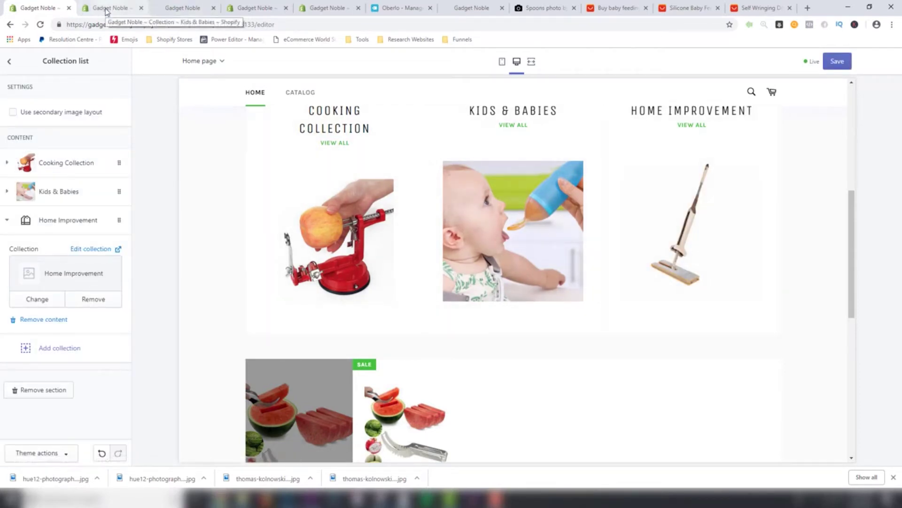
Step: Go back to the store's collection list in the admin and open the Home Improvement collection
left_click(35, 300)
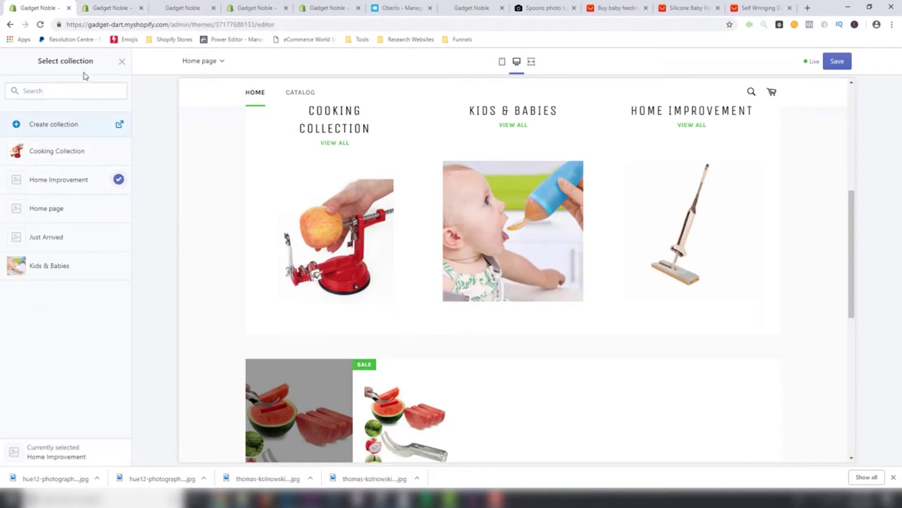
left_click(113, 8)
left_click(187, 8)
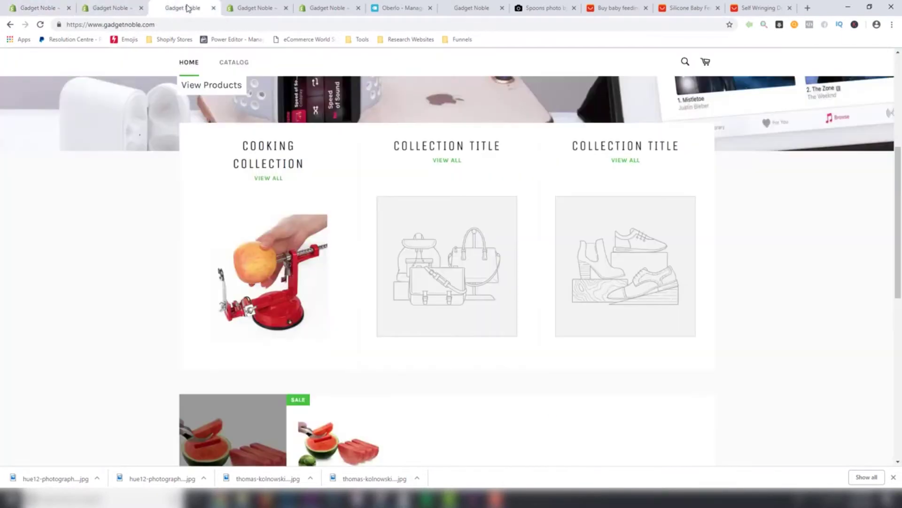
left_click(139, 5)
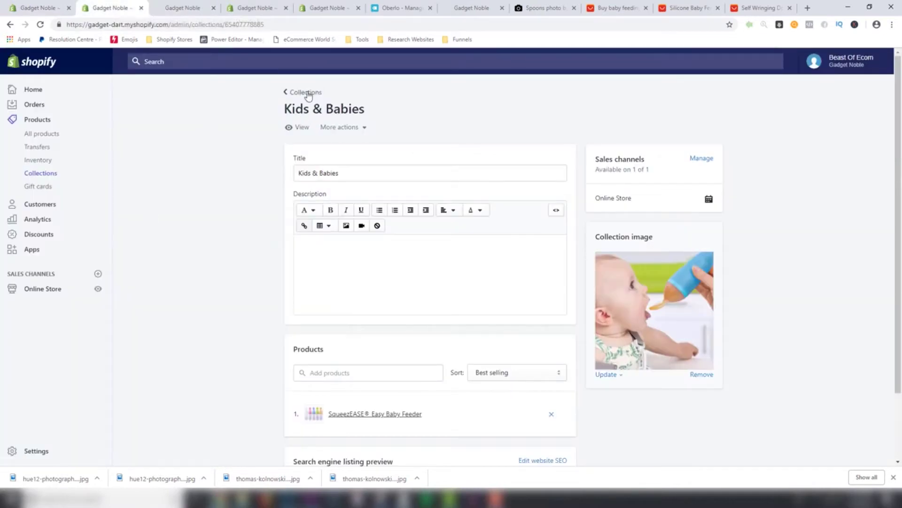
left_click(306, 92)
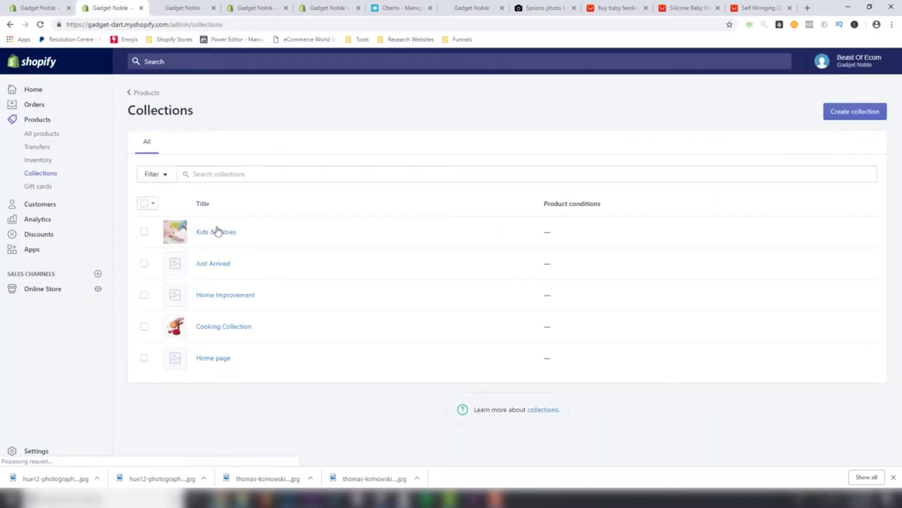
left_click(216, 296)
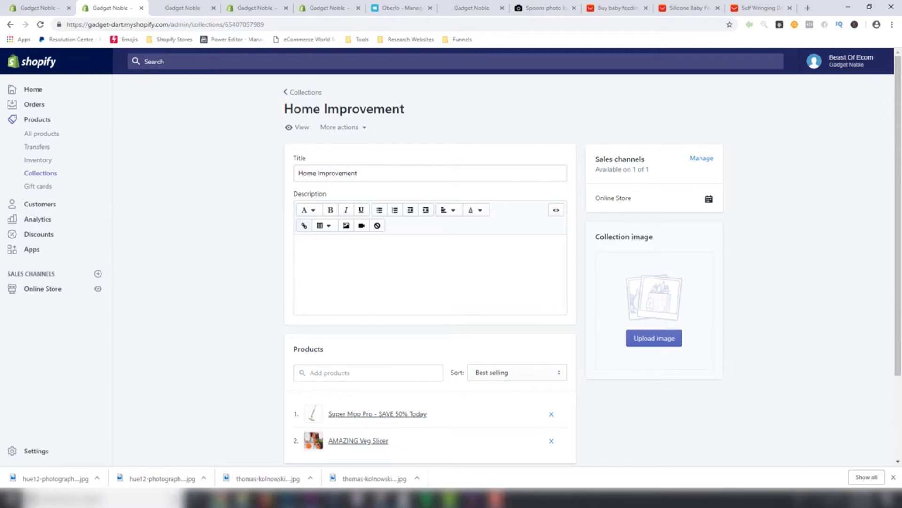
Step: Add the photo of a person wiping a table as the Home Improvement collection image and save the collection
left_click(243, 498)
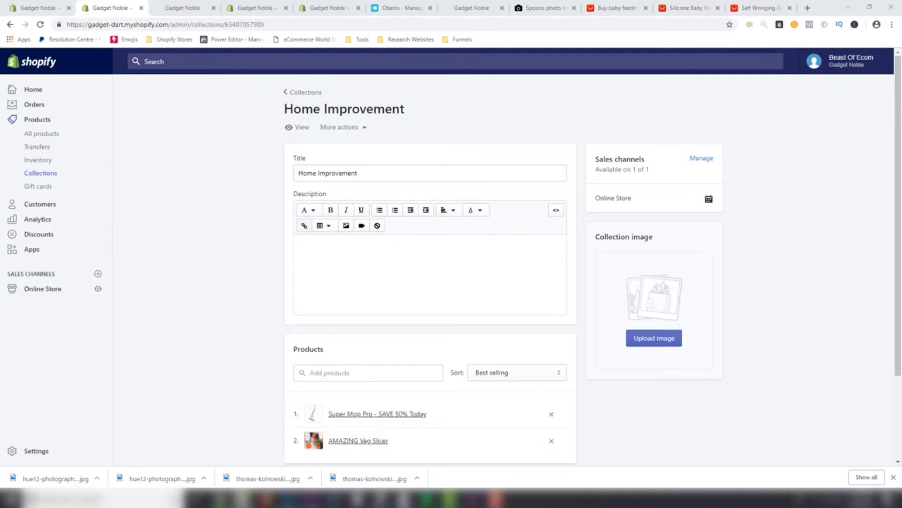
left_click_drag(885, 260, 655, 322)
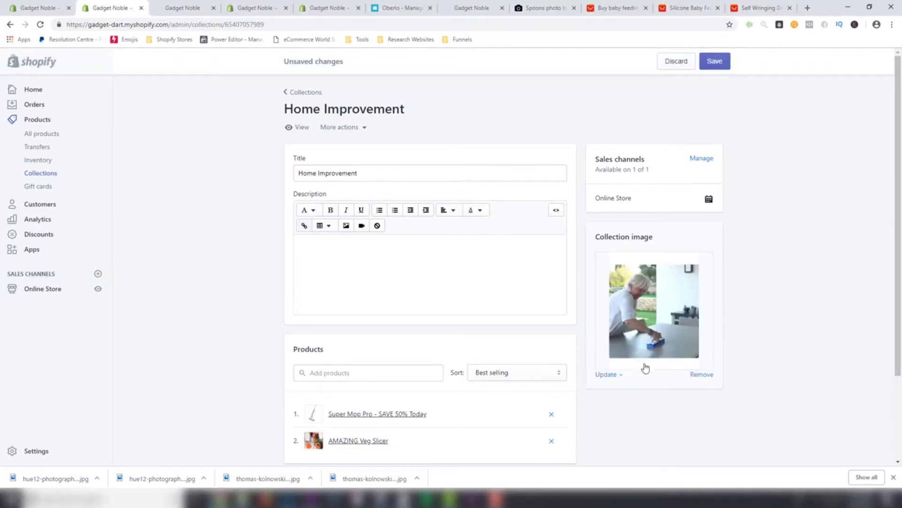
left_click(620, 378)
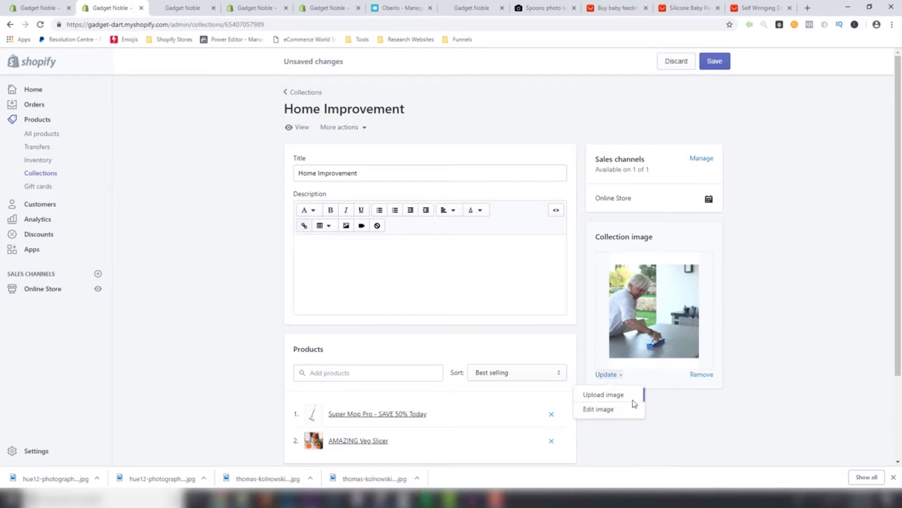
left_click(598, 409)
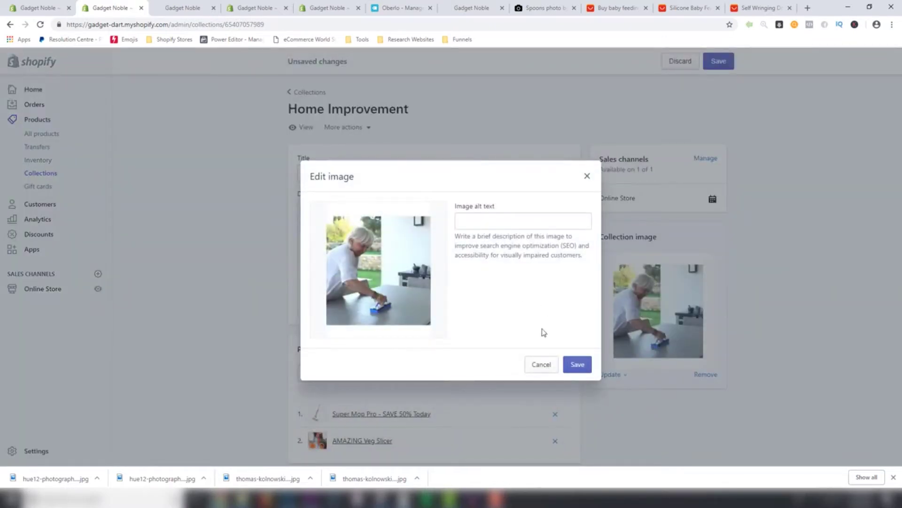
left_click(541, 363)
left_click(714, 61)
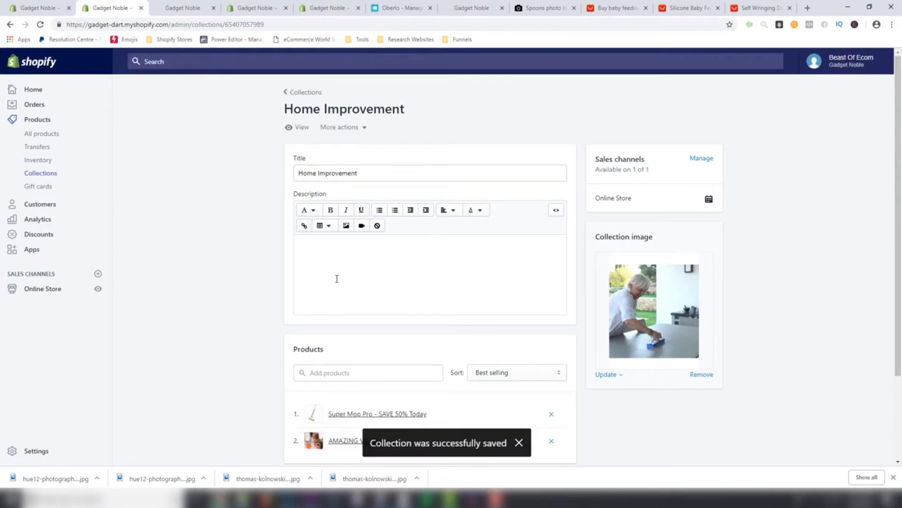
Step: Reload the storefront's home page to check it, and save the theme with Home Improvement in the Collection list section
left_click(188, 9)
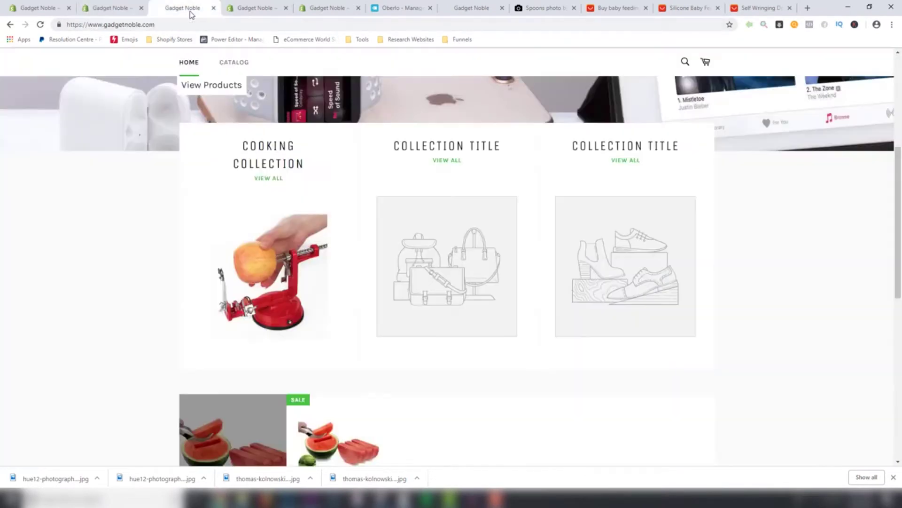
left_click(41, 25)
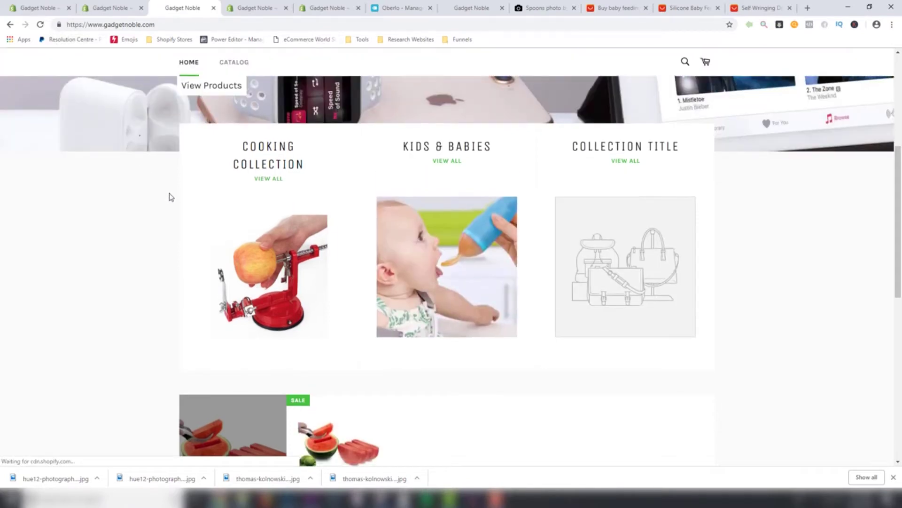
key("ctrl+shift+Tab")
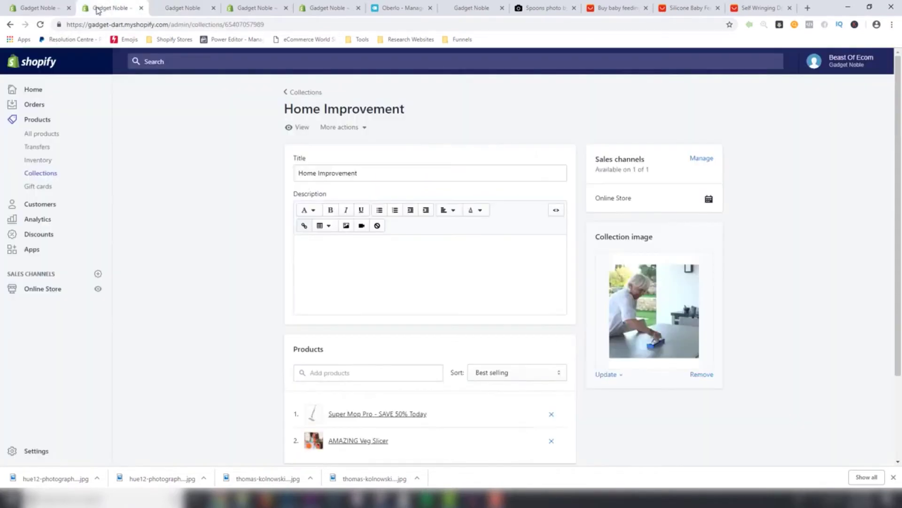
left_click(42, 6)
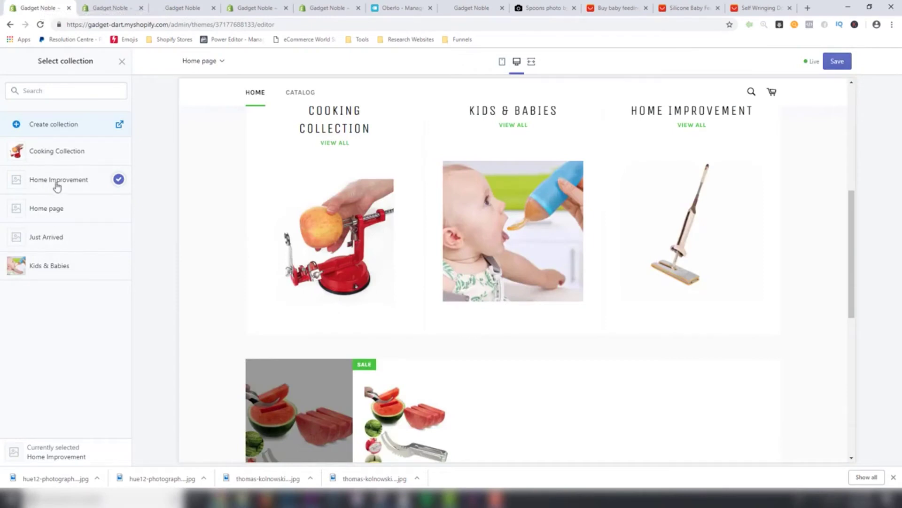
left_click(107, 454)
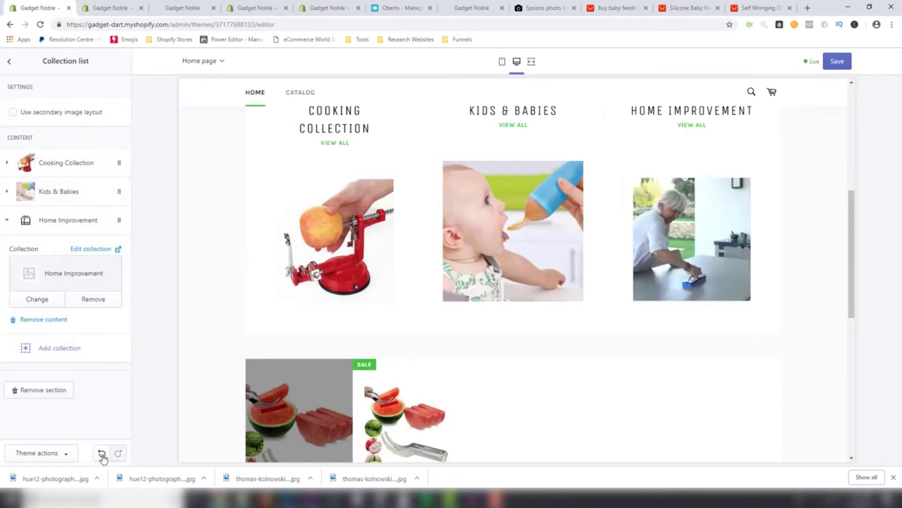
left_click(831, 62)
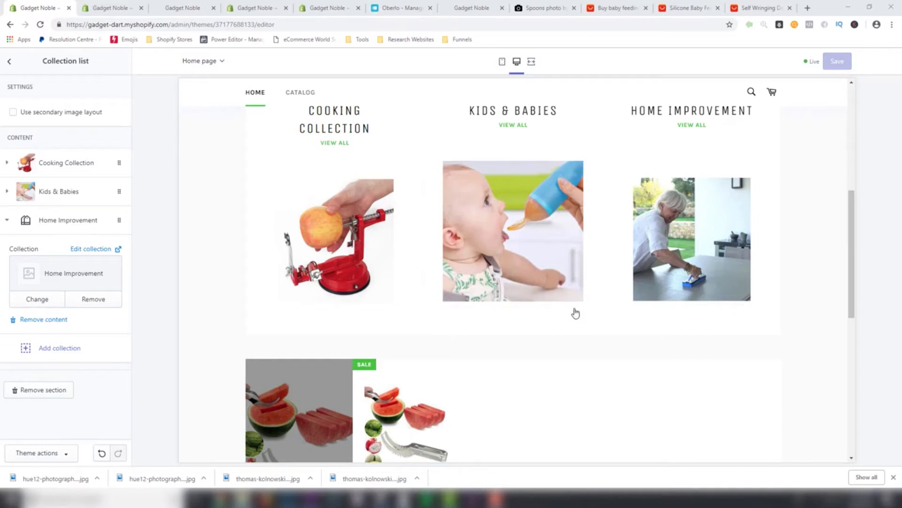
Step: Go back to the store's collection list in the admin and open the Kids & Babies collection
left_click(37, 196)
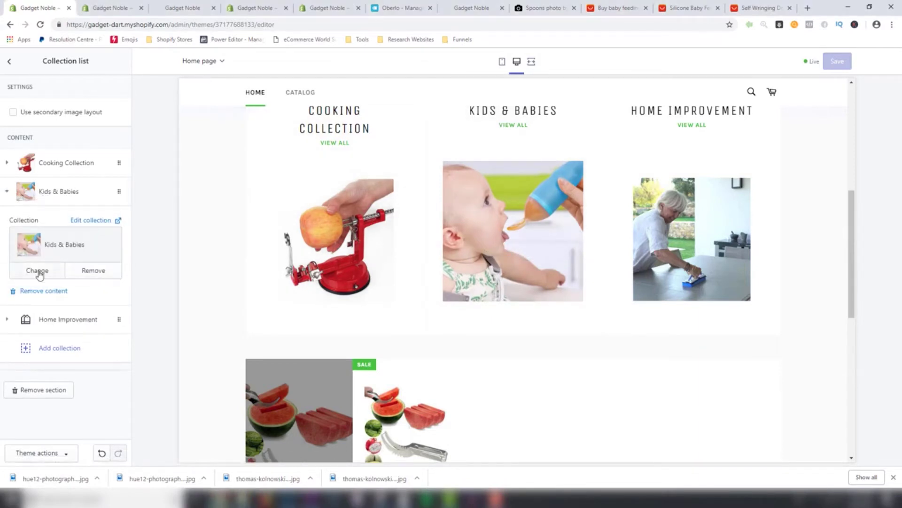
left_click(37, 271)
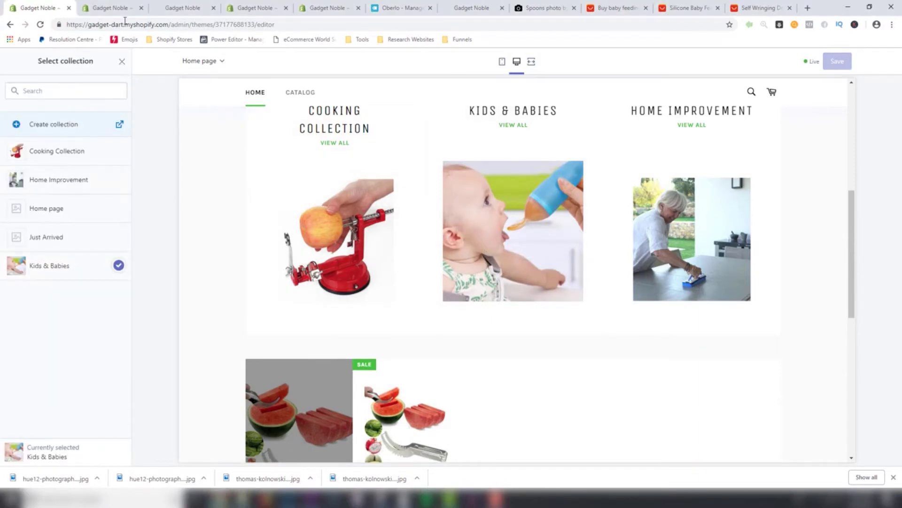
left_click(123, 9)
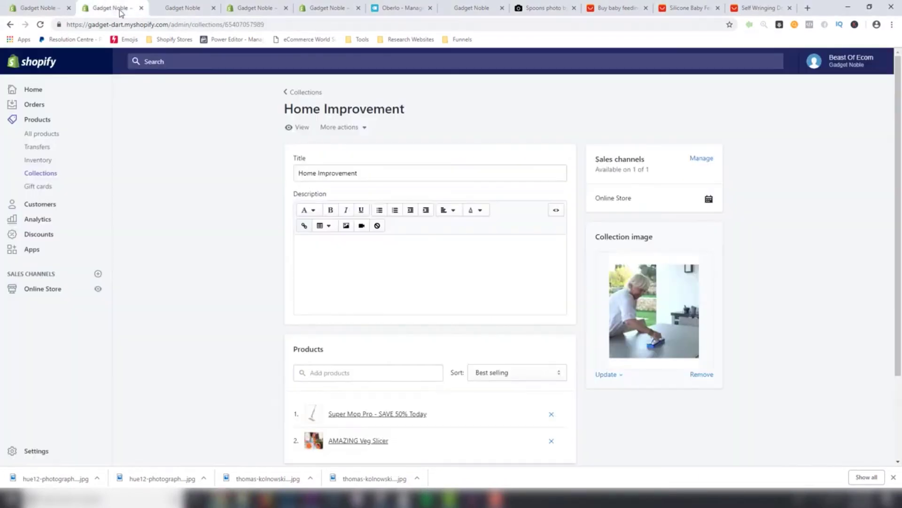
left_click(304, 94)
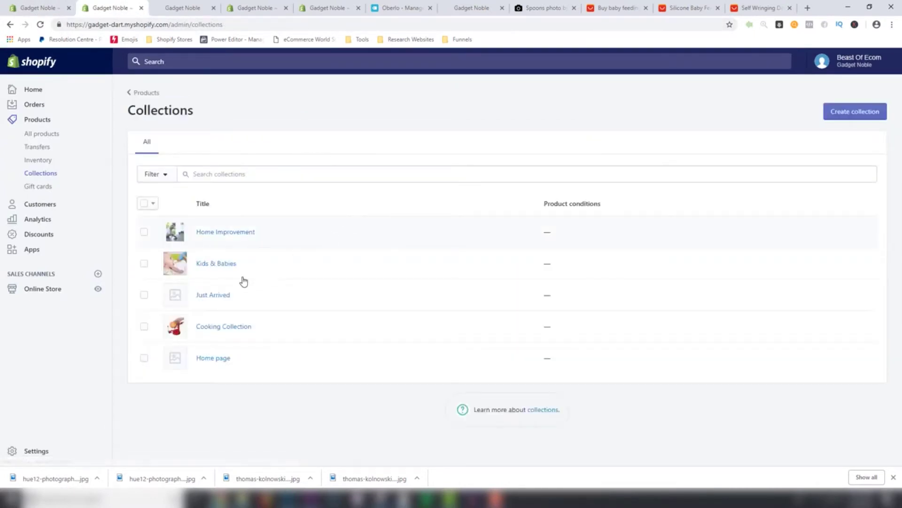
left_click(214, 264)
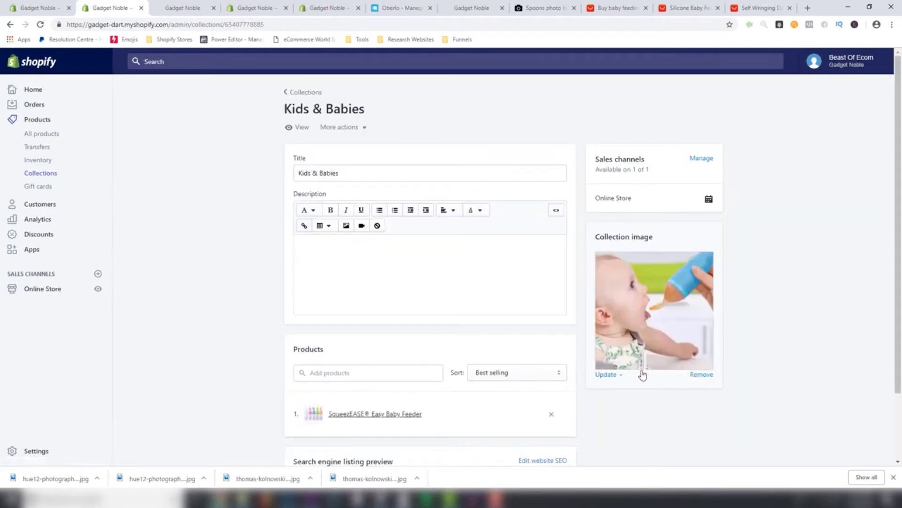
Step: Replace the Kids & Babies collection image with the photo of a mother feeding her baby beside the feeders, and save the collection
left_click(702, 375)
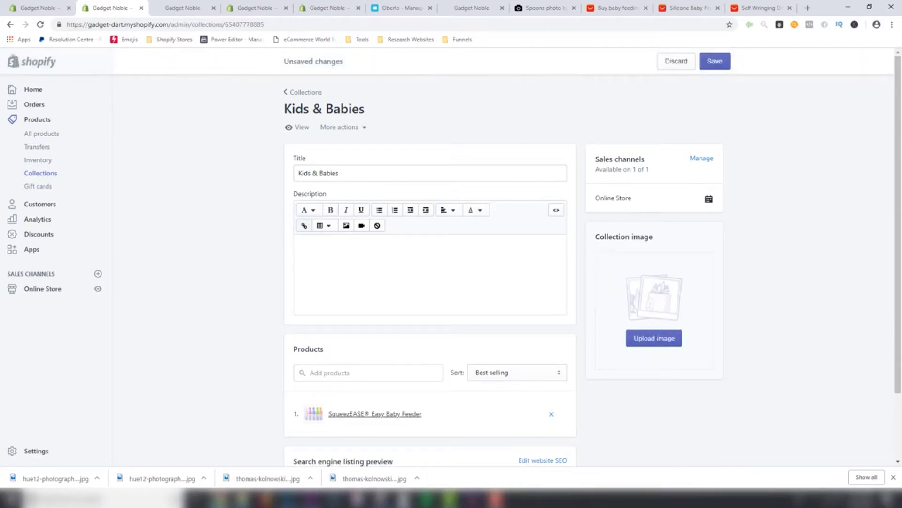
left_click_drag(901, 282, 672, 300)
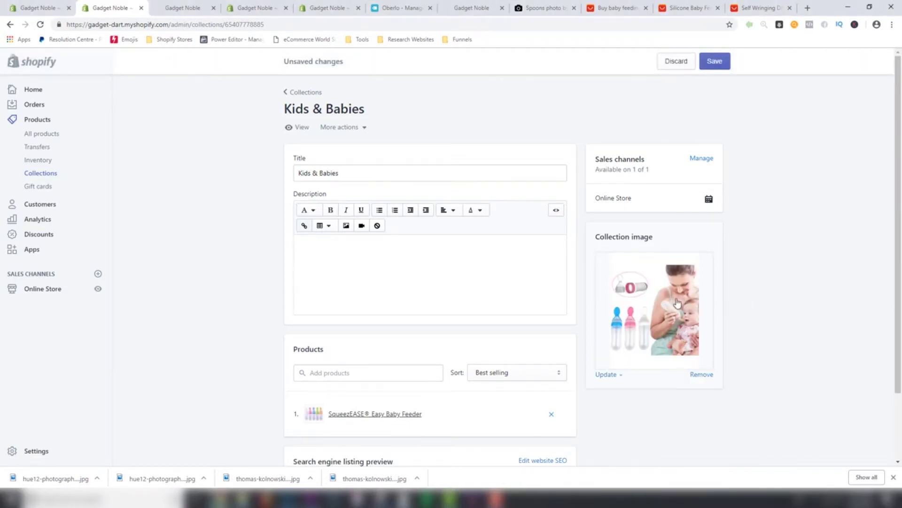
left_click(715, 61)
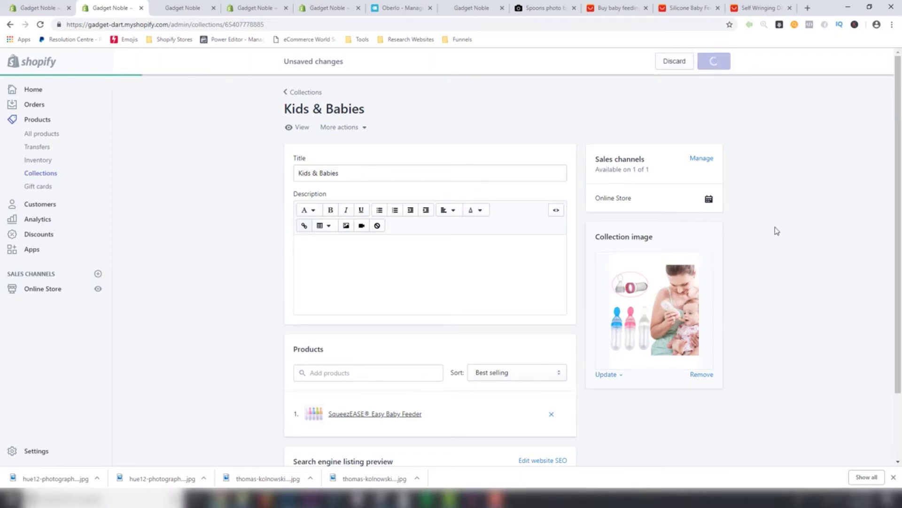
Step: Reload the storefront's home page to check the new Kids & Babies collection image
left_click(180, 9)
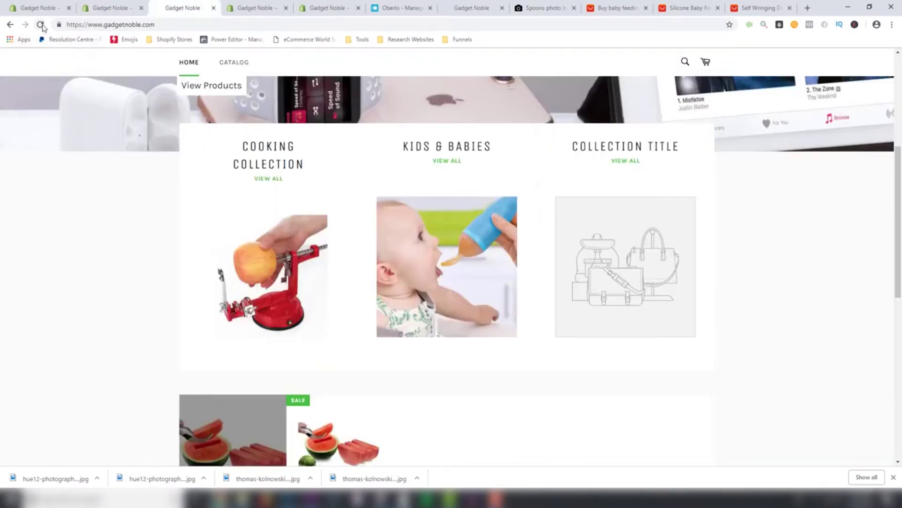
left_click(109, 8)
left_click(183, 8)
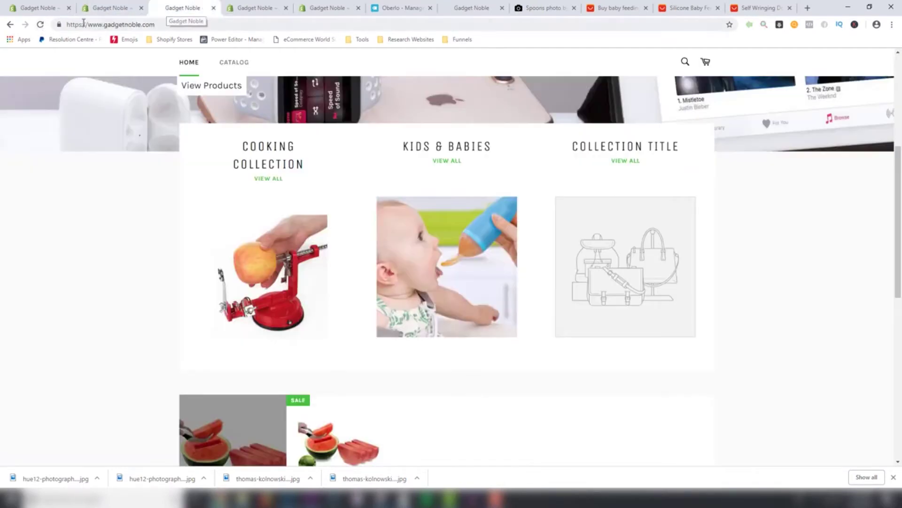
left_click(40, 24)
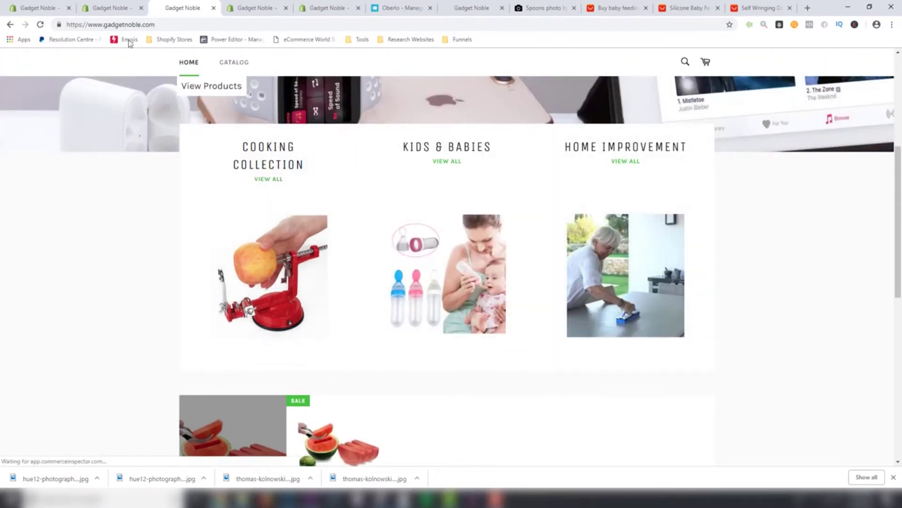
Step: Close the collection picker in the theme editor and reload the editor to check the home page's collection images
left_click(111, 8)
left_click(39, 8)
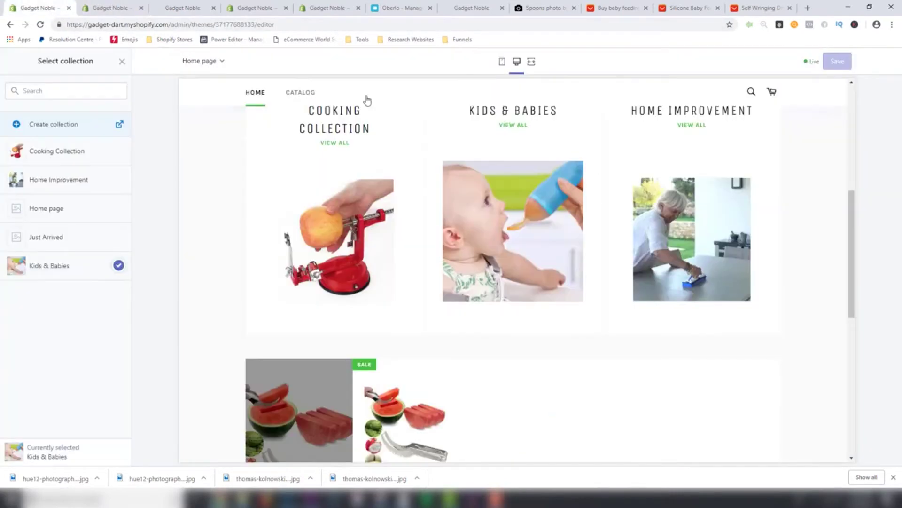
left_click(501, 64)
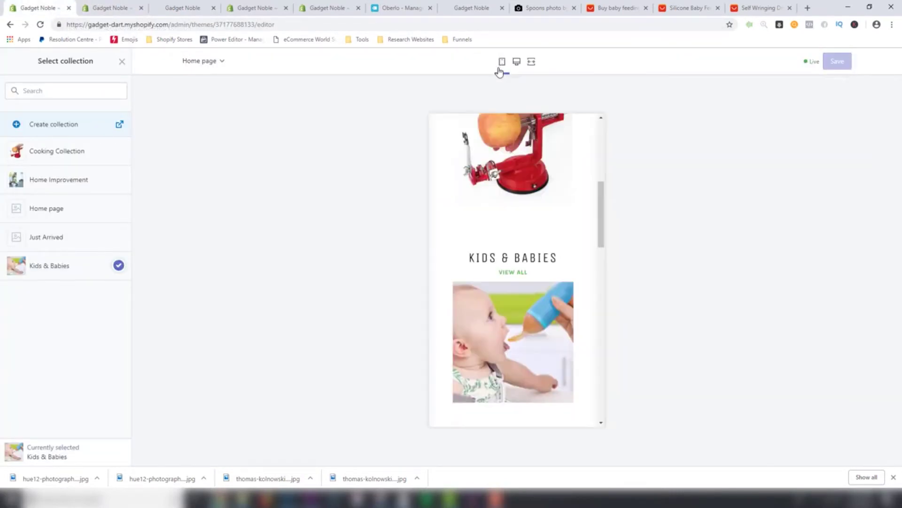
left_click(517, 62)
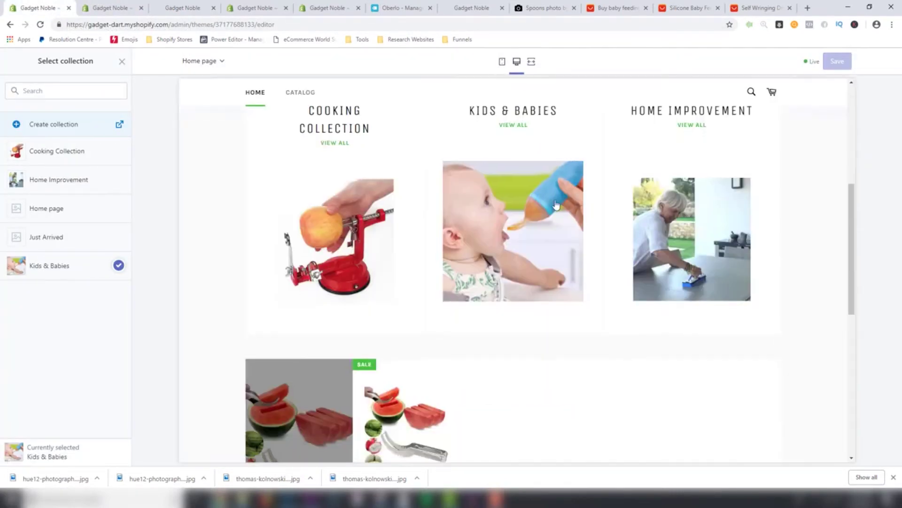
left_click(122, 63)
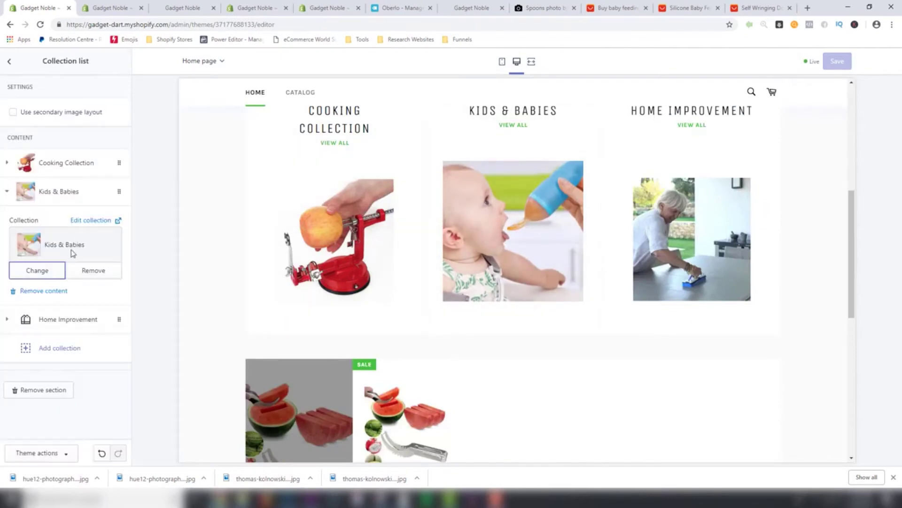
left_click(40, 25)
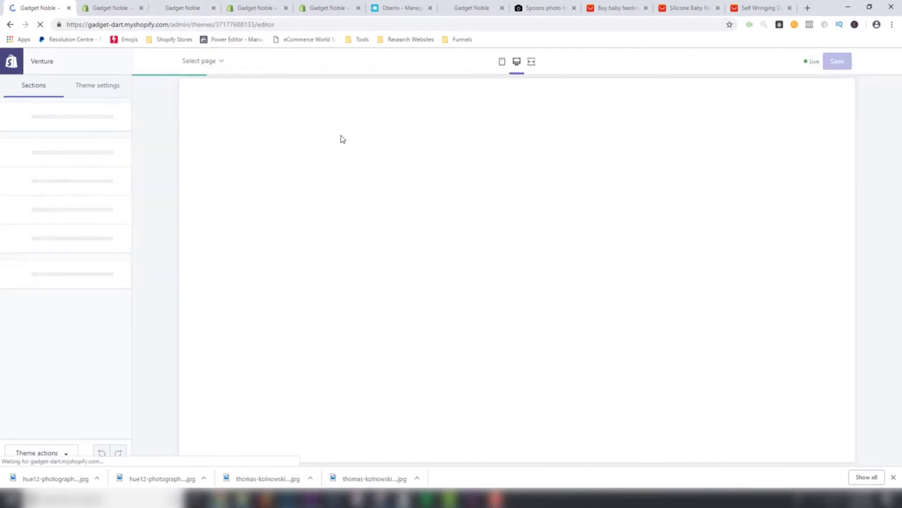
scroll(423, 238, "down", 7)
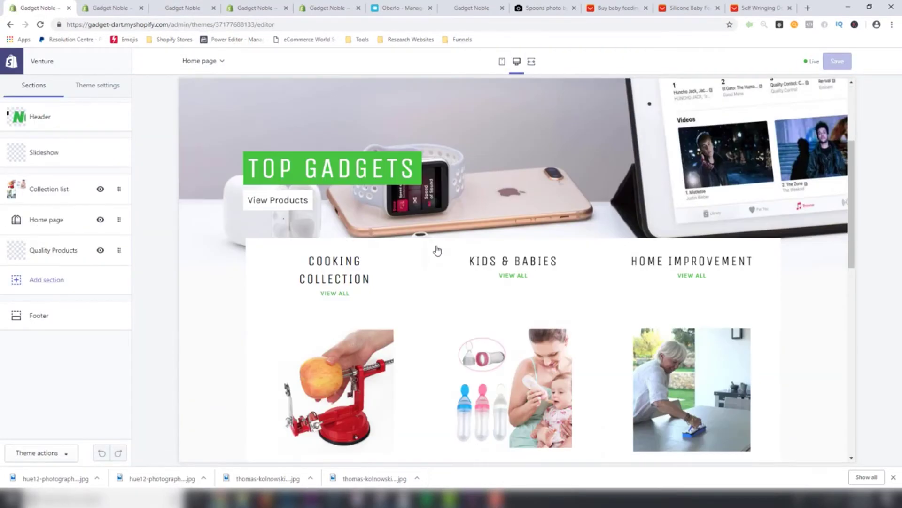
Step: Preview the home page in the mobile view and examine how the collection list displays
left_click(499, 61)
scroll(498, 203, "up", 5)
scroll(495, 214, "down", 4)
scroll(498, 221, "up", 4)
scroll(523, 245, "down", 6)
scroll(522, 245, "down", 4)
scroll(522, 246, "up", 5)
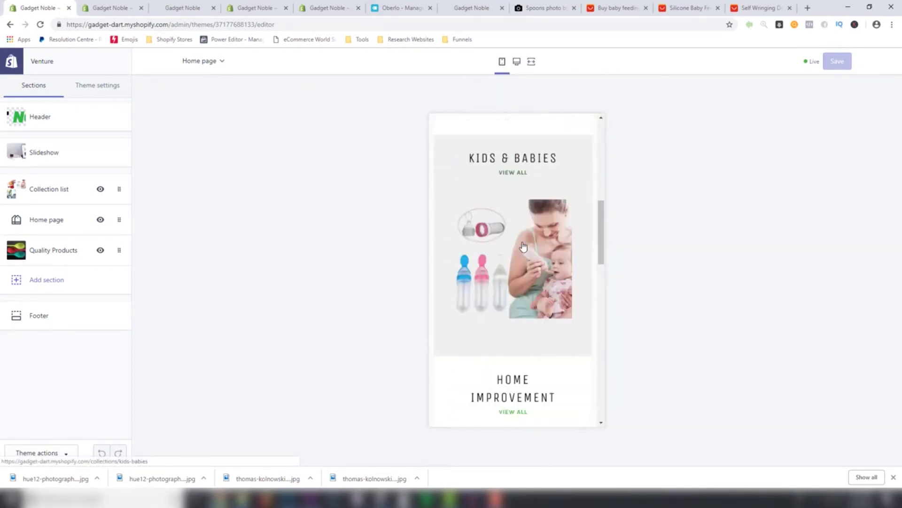
scroll(522, 246, "down", 6)
scroll(513, 253, "up", 3)
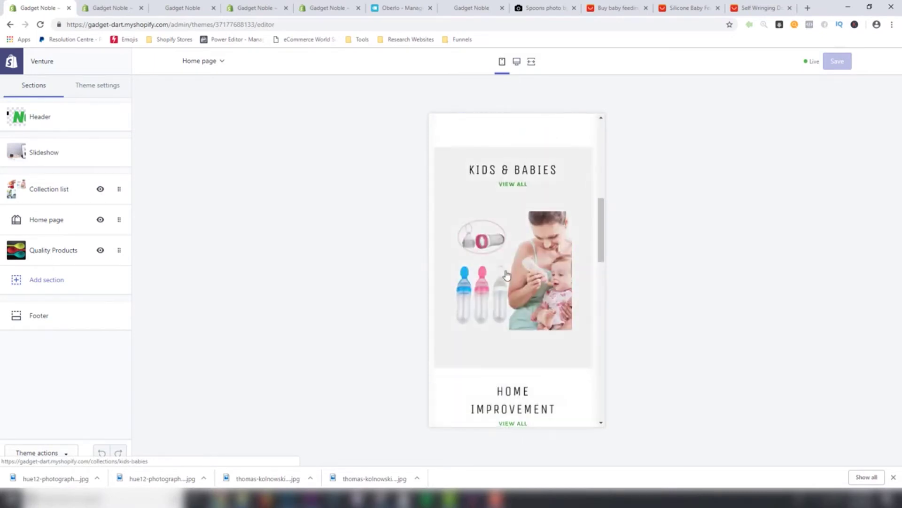
Step: Open the Kids & Babies collection page in the preview and check it in mobile and desktop views
left_click(507, 276)
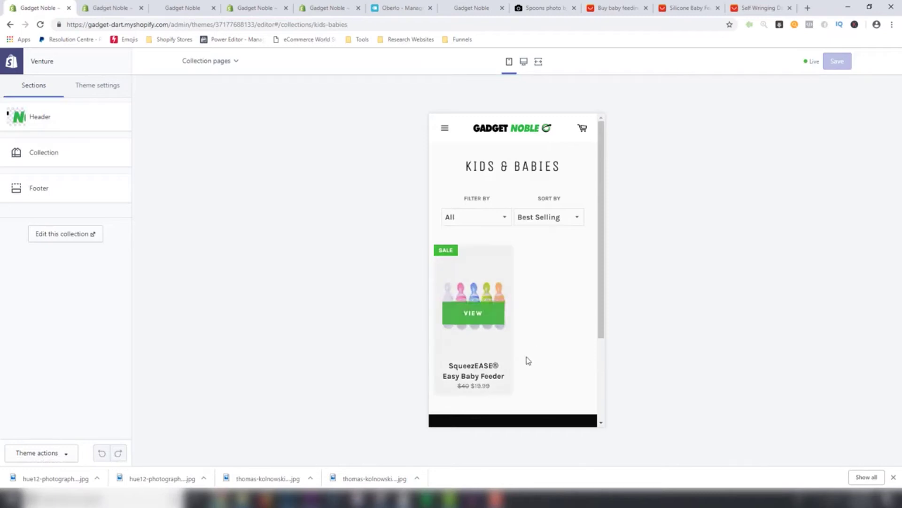
scroll(535, 338, "down", 2)
scroll(536, 329, "up", 3)
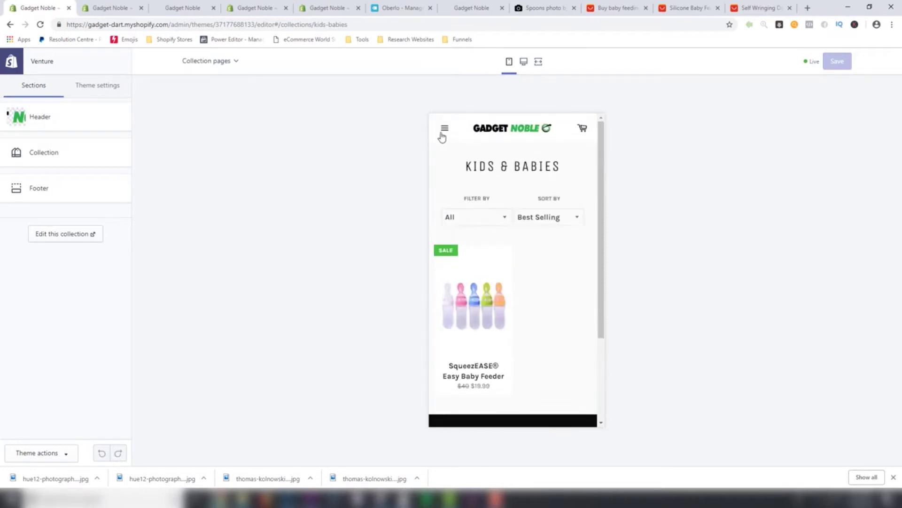
left_click(522, 66)
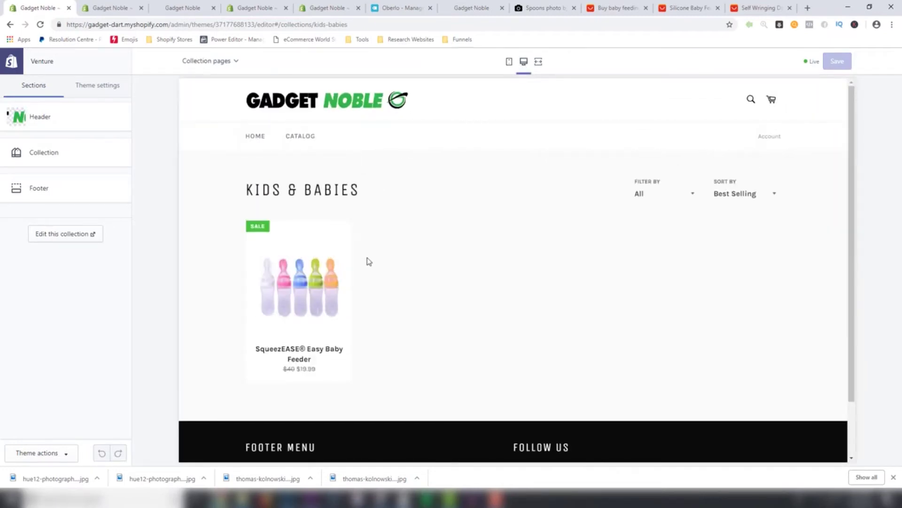
Step: Return the preview to the home page, review it down to the footer and open the Footer section's settings
left_click(348, 105)
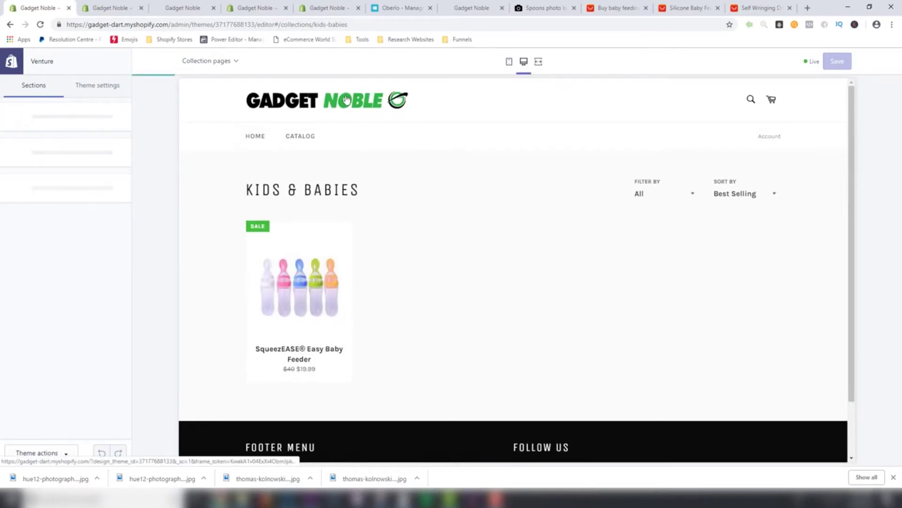
scroll(259, 279, "down", 10)
scroll(262, 278, "up", 5)
scroll(261, 279, "down", 5)
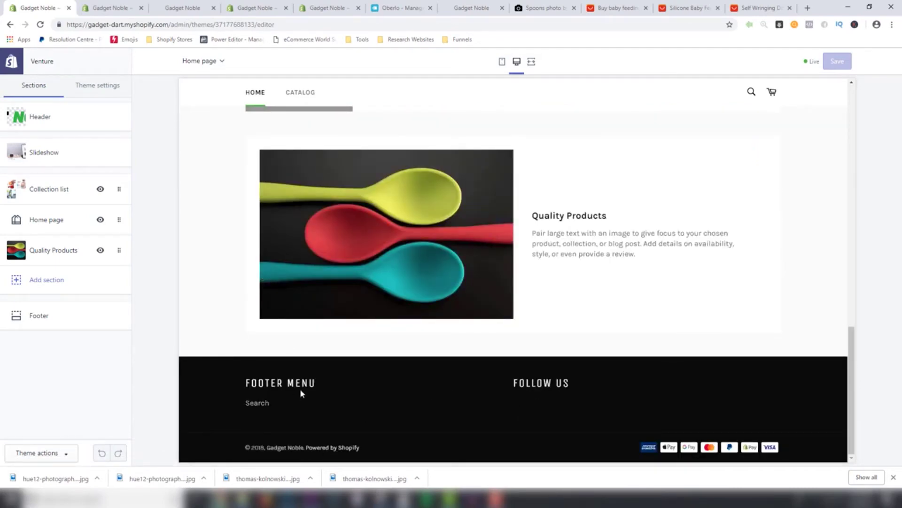
left_click(45, 316)
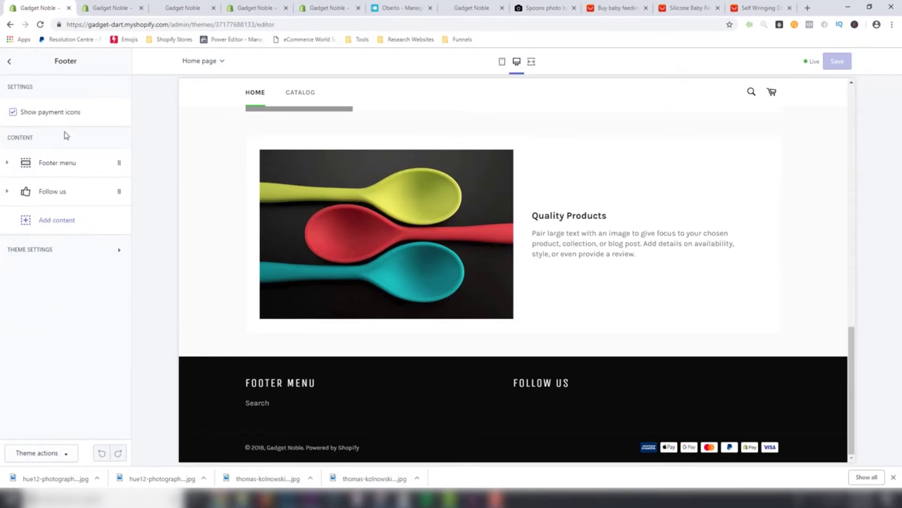
Step: Examine the Footer menu block with its available menus and the Follow us block's heading and icon alignment settings
left_click(27, 164)
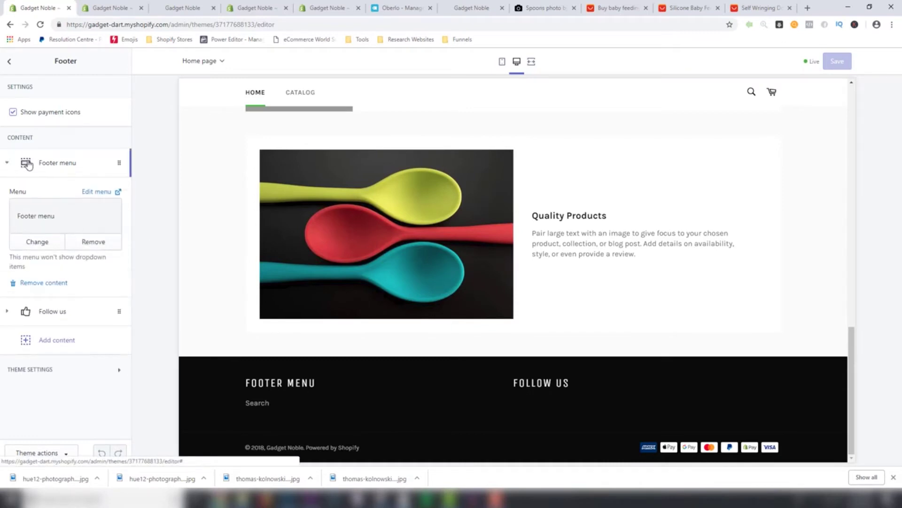
left_click(36, 243)
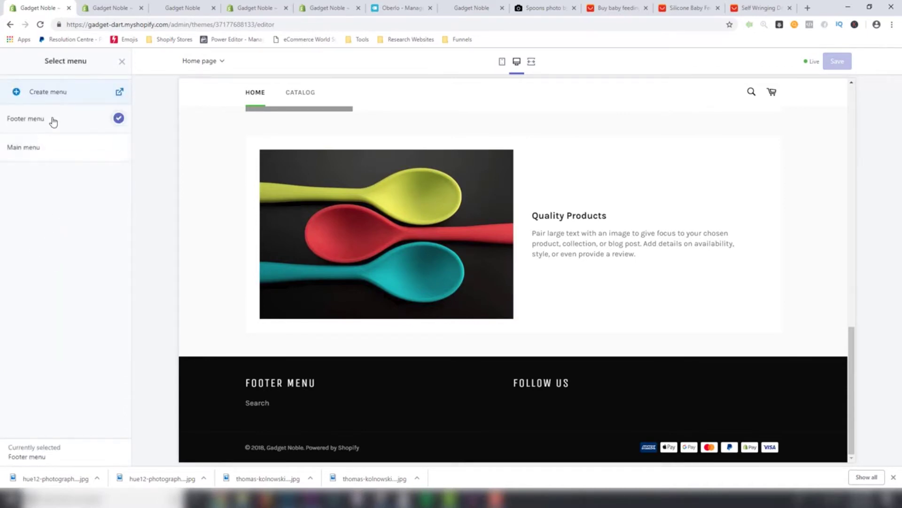
left_click(53, 121)
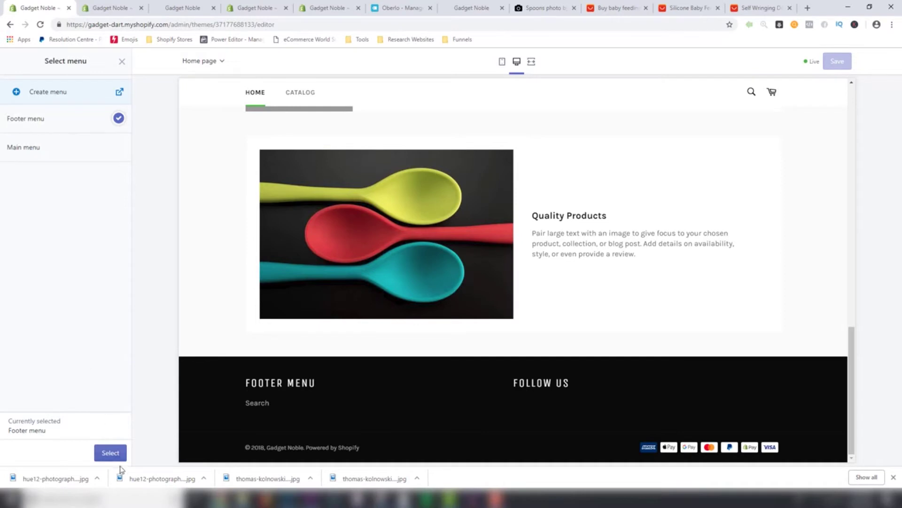
left_click(119, 64)
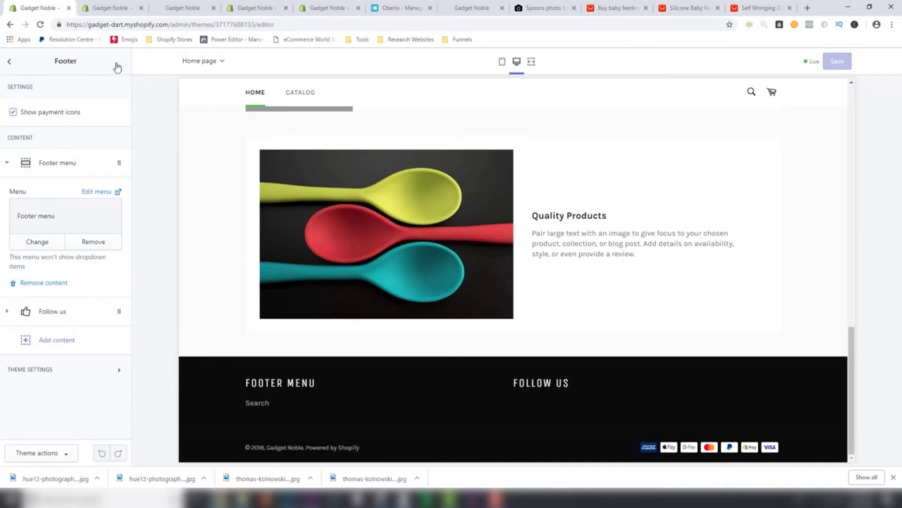
left_click(52, 311)
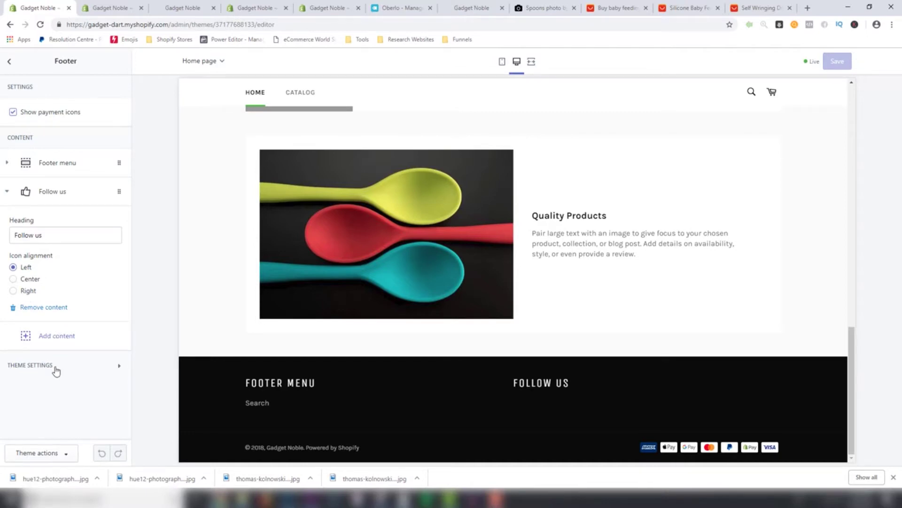
left_click(10, 192)
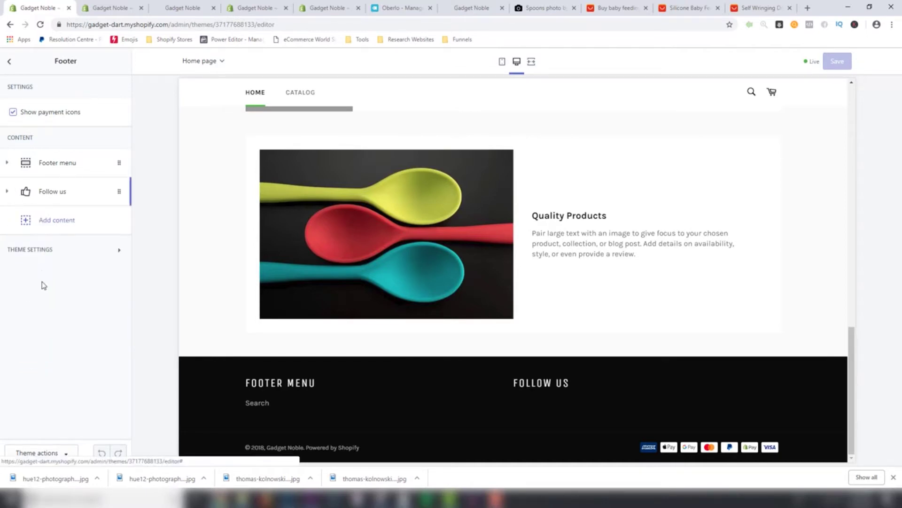
left_click(51, 256)
scroll(66, 244, "down", 5)
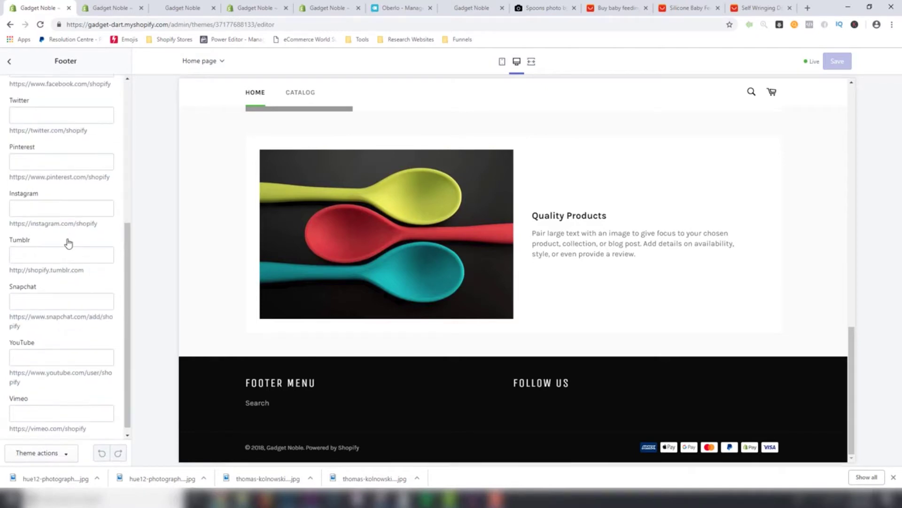
scroll(67, 232, "up", 3)
left_click(43, 195)
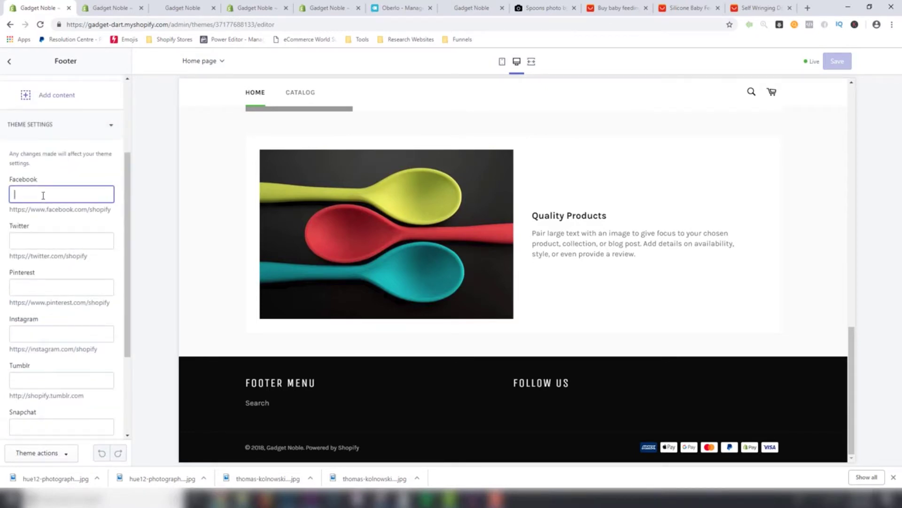
type("www.")
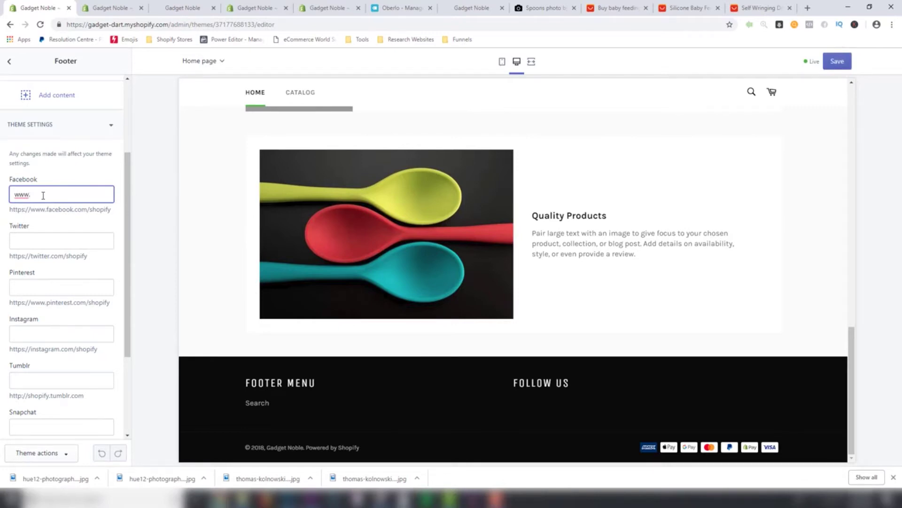
type("fac")
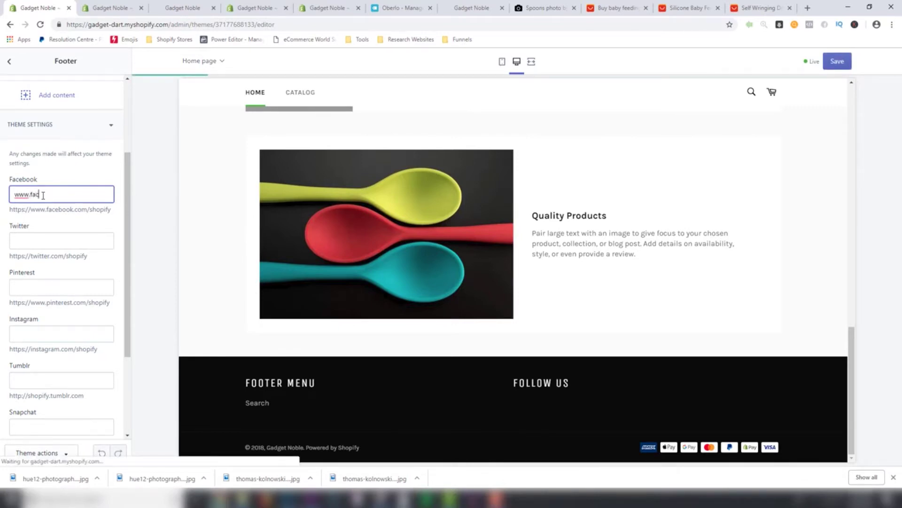
type("eboo")
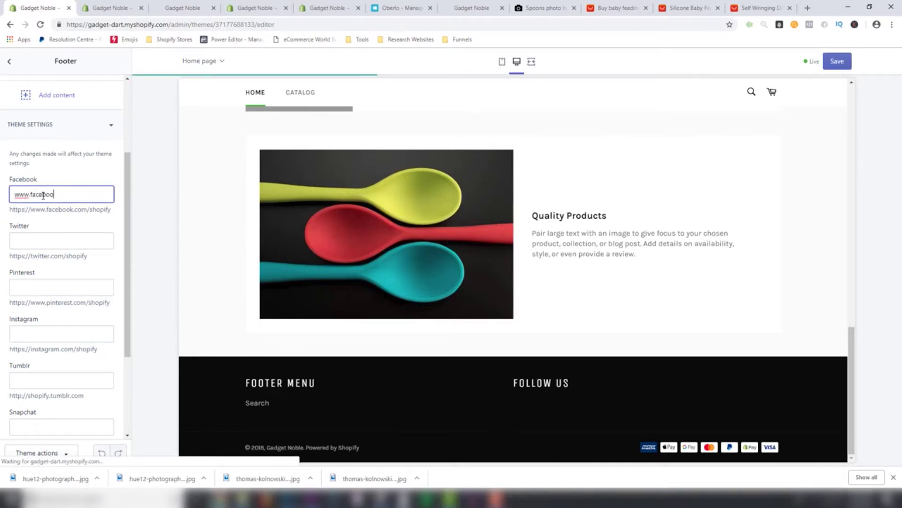
type("k.com")
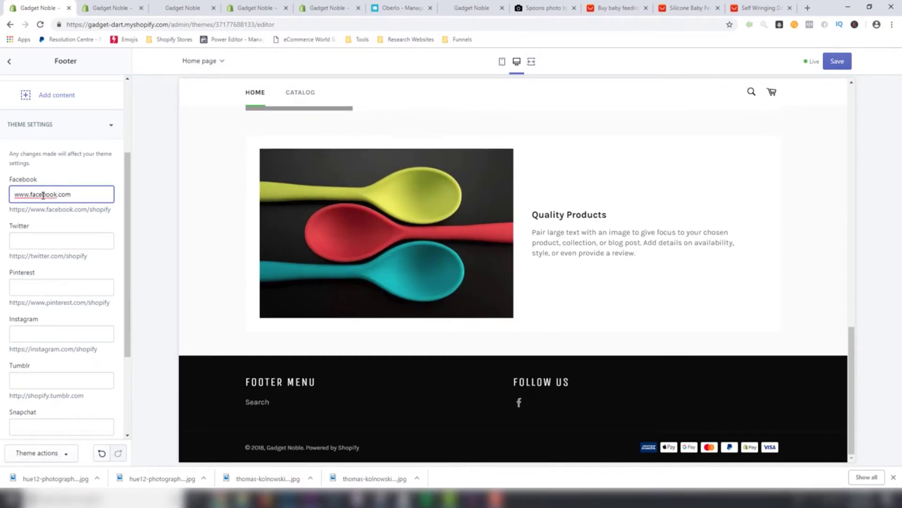
Step: Enter # as the placeholder link for both Twitter and Instagram in the footer's social media settings
left_click(54, 245)
type("@")
left_click(30, 334)
type("@")
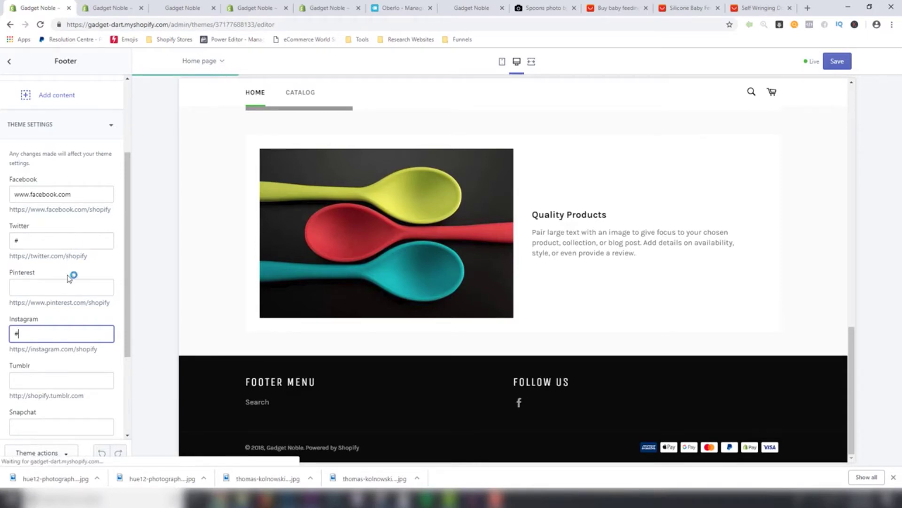
scroll(68, 337, "down", 3)
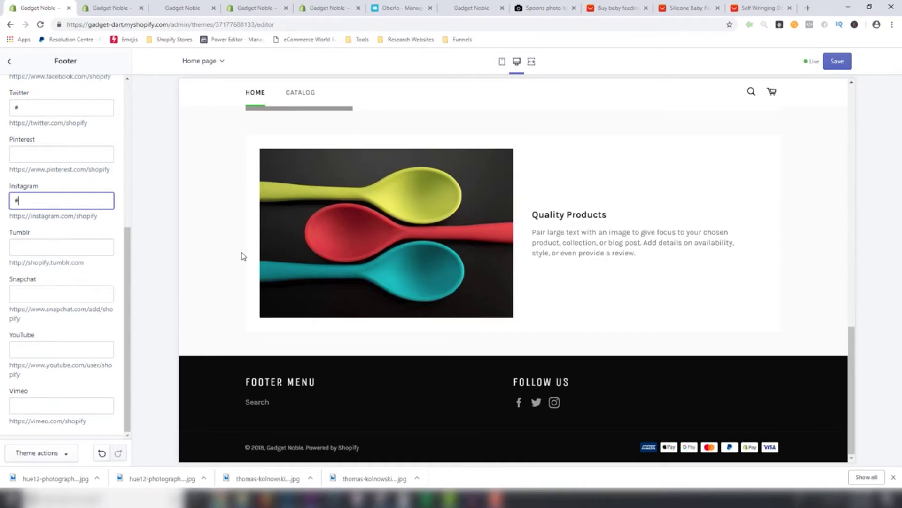
Step: Check the footer's remaining social media fields, collapse the theme settings and save the changes
scroll(77, 254, "up", 5)
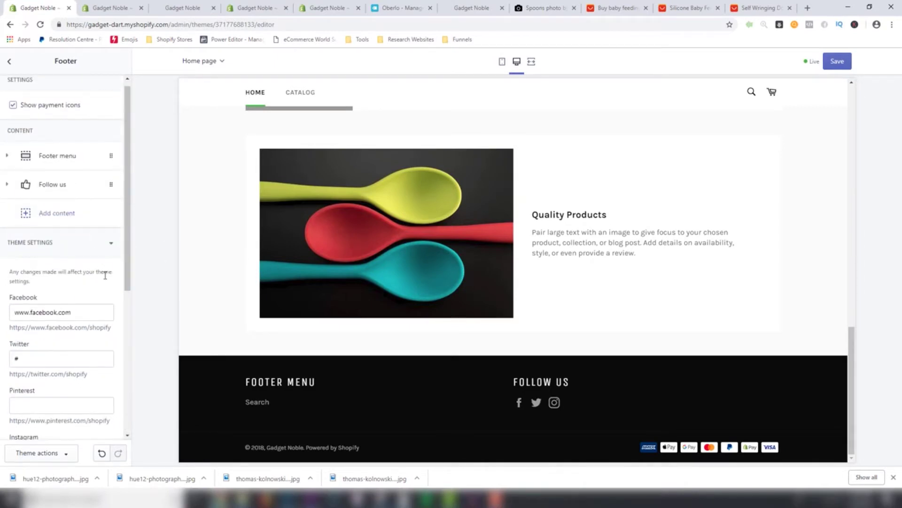
scroll(106, 272, "down", 5)
scroll(111, 216, "up", 4)
left_click(112, 182)
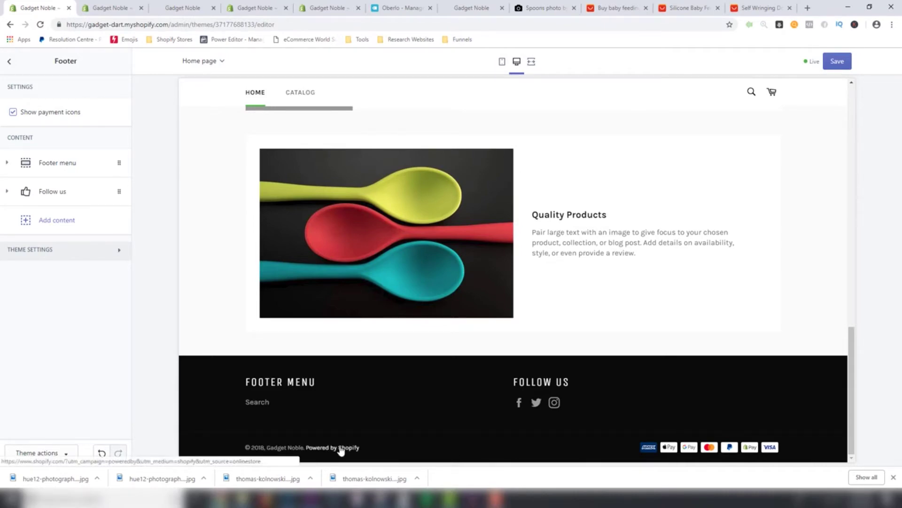
left_click(78, 251)
scroll(81, 312, "down", 5)
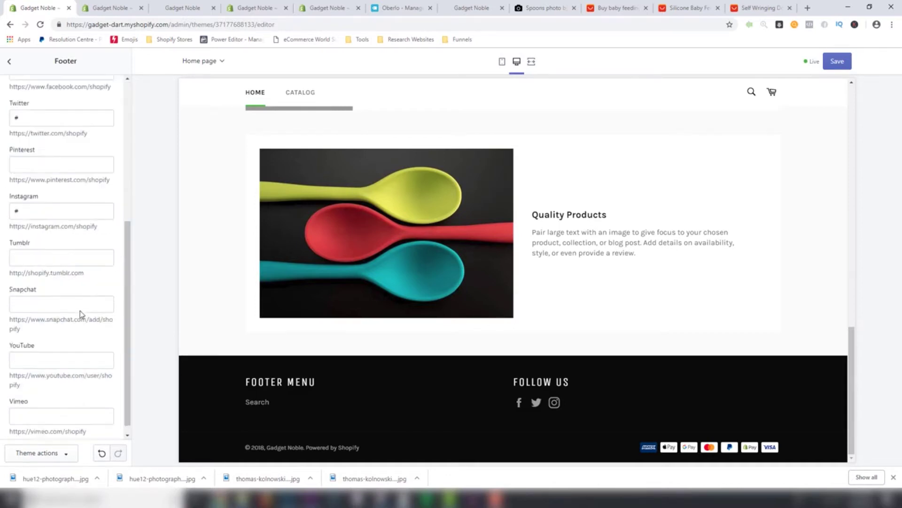
scroll(85, 305, "up", 5)
left_click(96, 255)
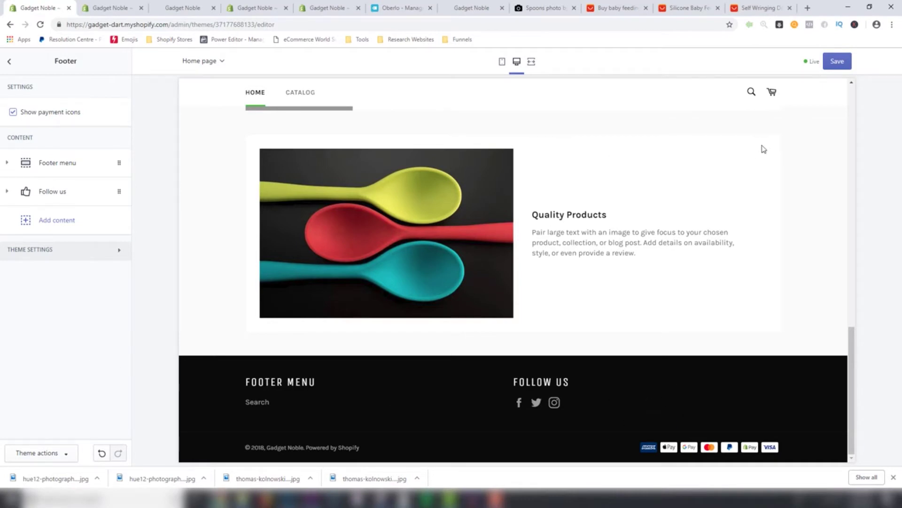
left_click(841, 63)
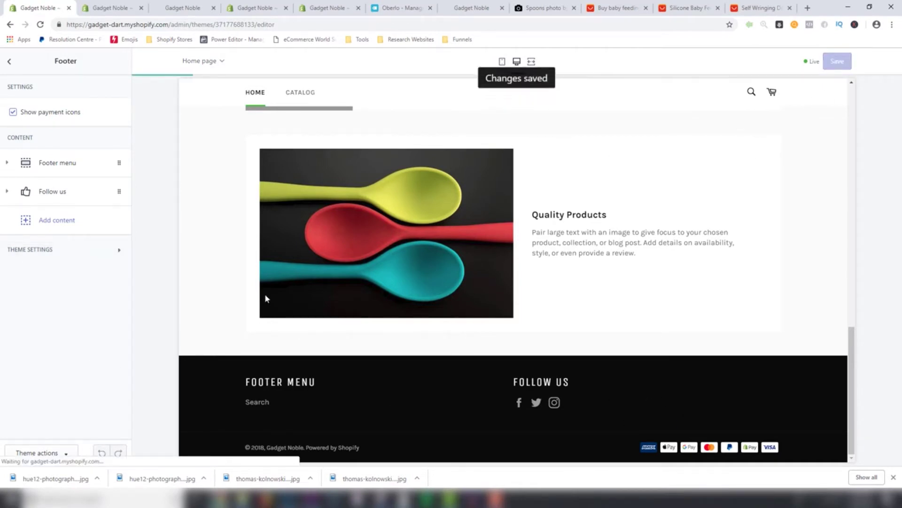
Step: Review the home page preview, leave the Footer section and open the theme's Typography settings
scroll(265, 328, "up", 15)
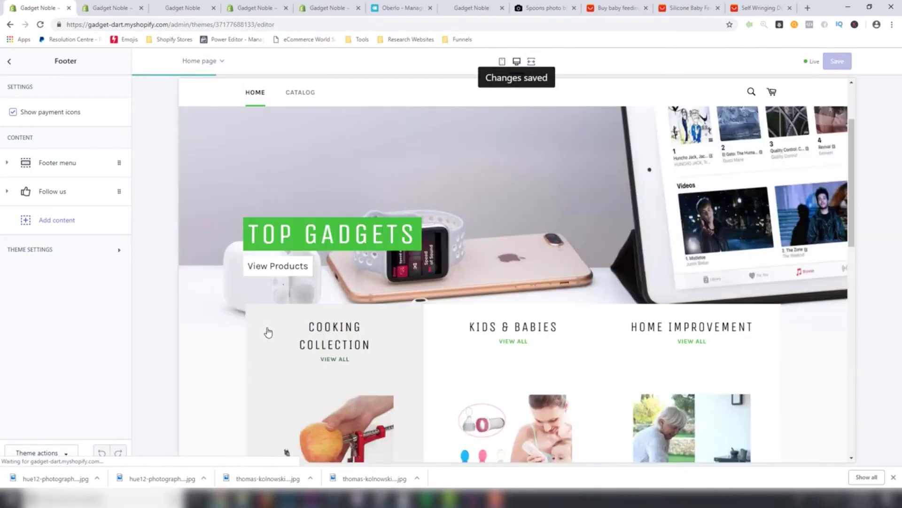
scroll(284, 147, "down", 15)
scroll(336, 276, "up", 4)
scroll(336, 277, "up", 8)
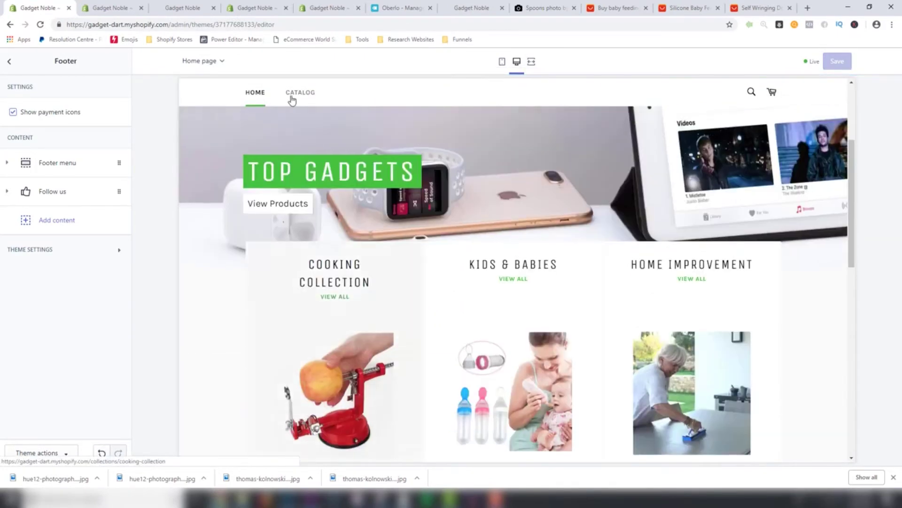
left_click(11, 65)
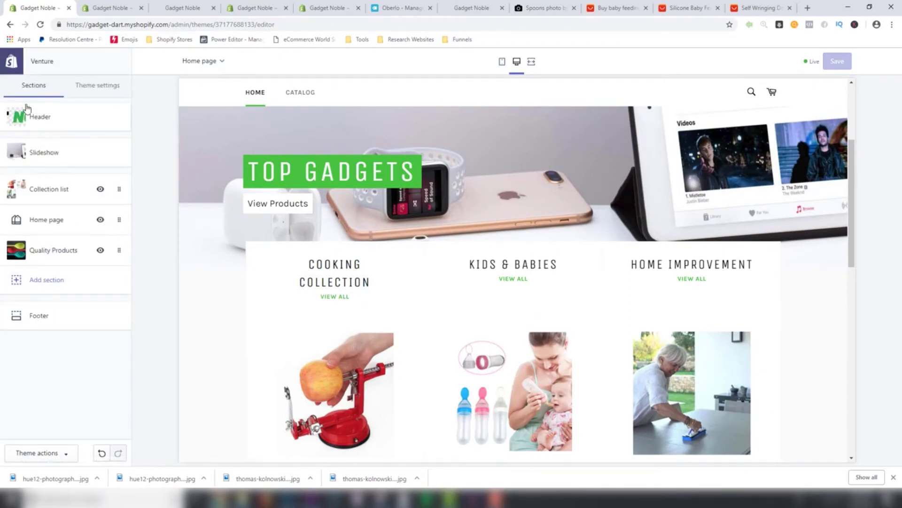
left_click(85, 89)
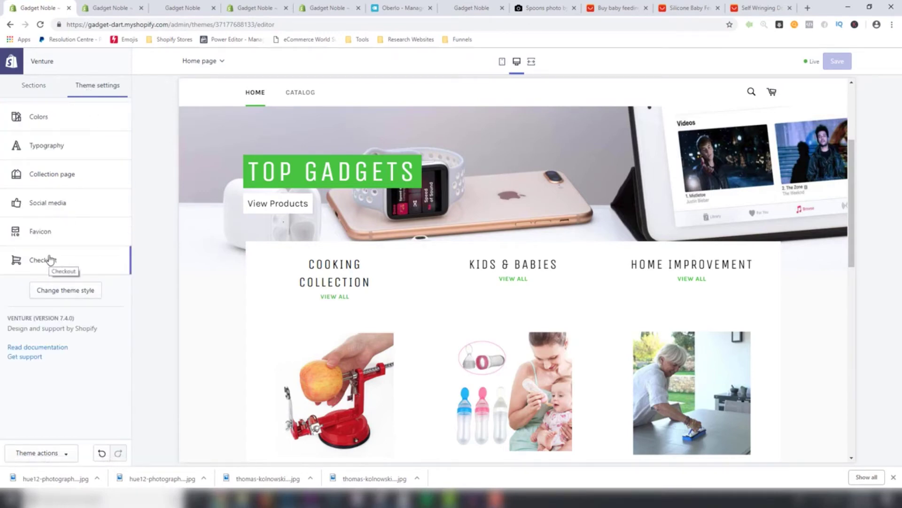
left_click(75, 151)
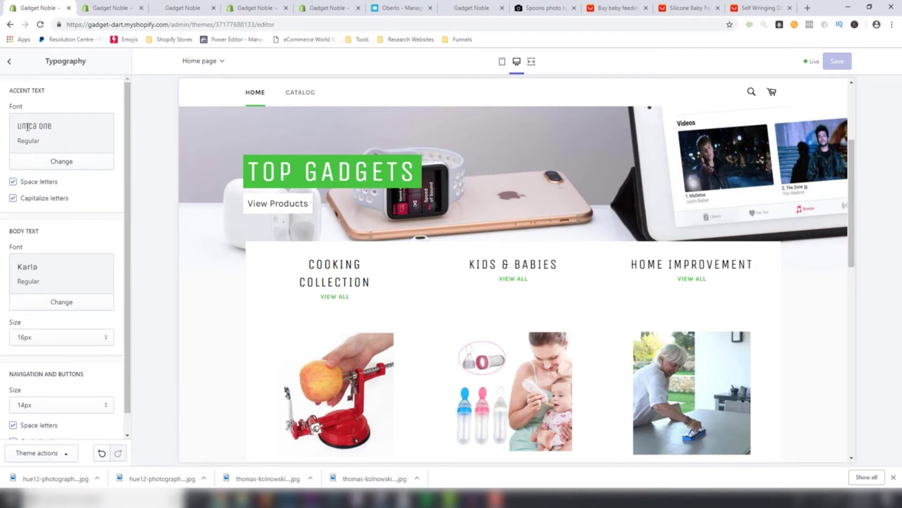
Step: Browse the fonts available for the accent text, search for "fut" and choose Futura
left_click(62, 163)
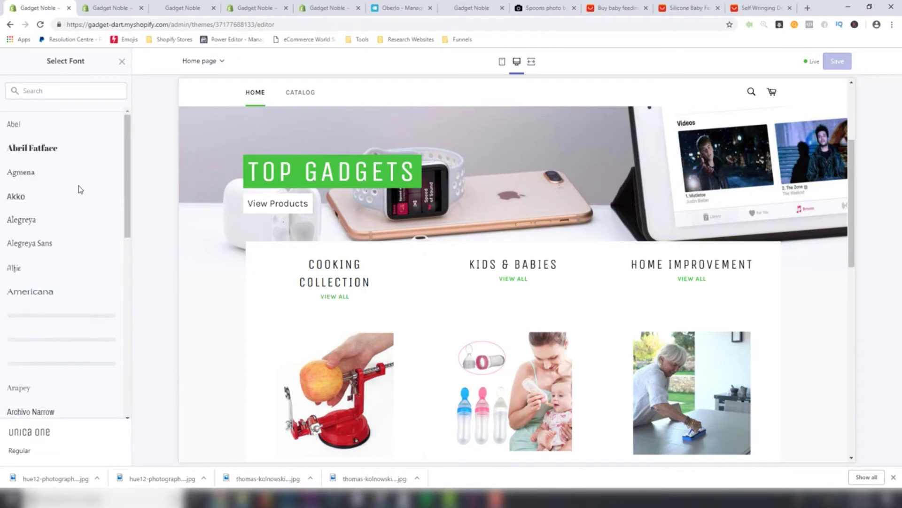
scroll(73, 281, "down", 9)
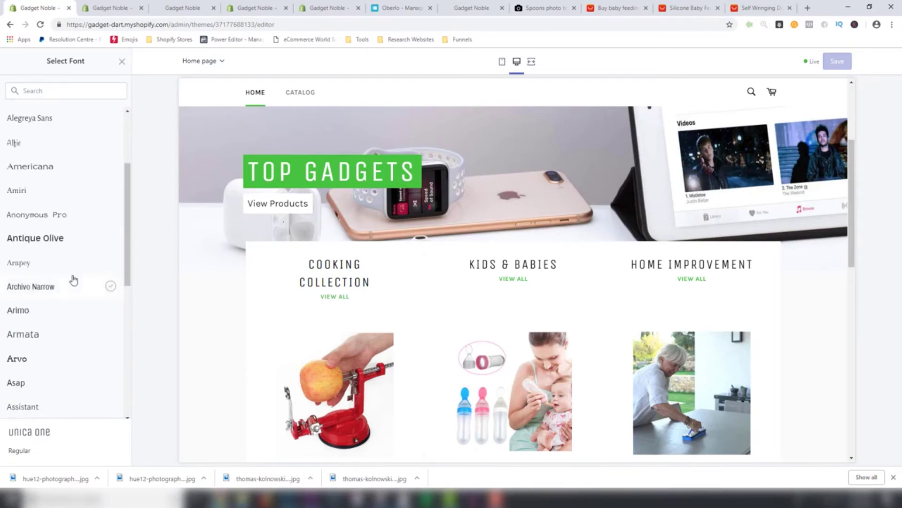
scroll(73, 281, "down", 3)
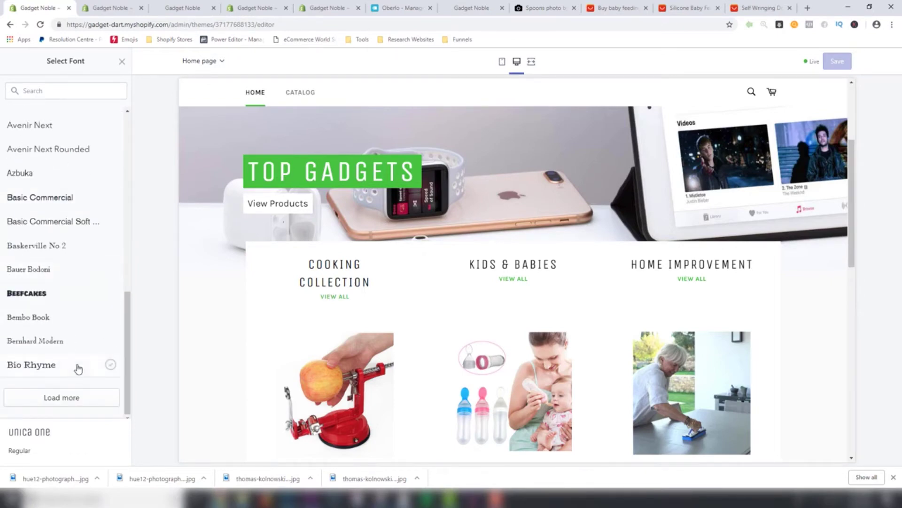
left_click(64, 396)
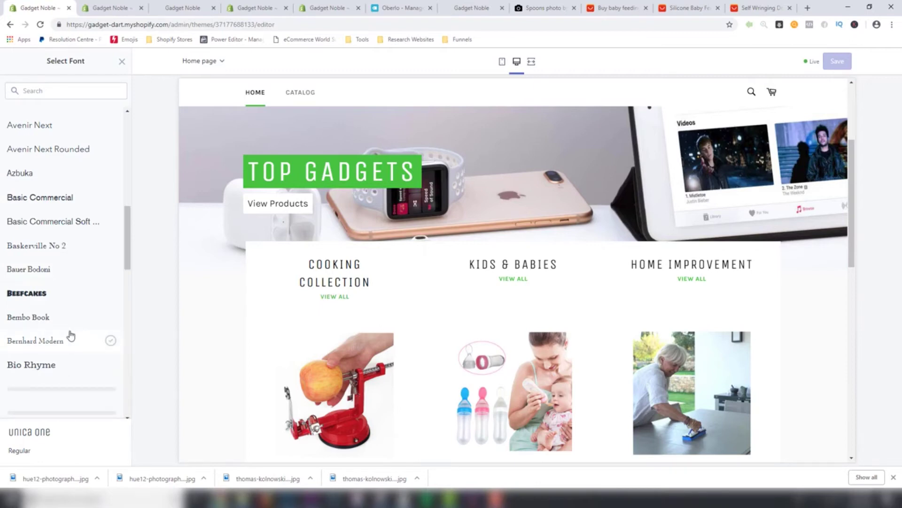
scroll(71, 334, "down", 5)
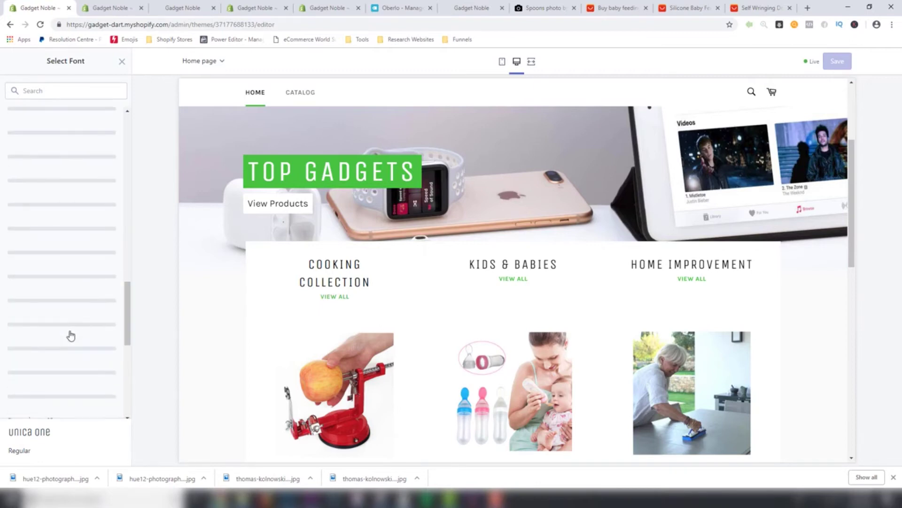
left_click(48, 90)
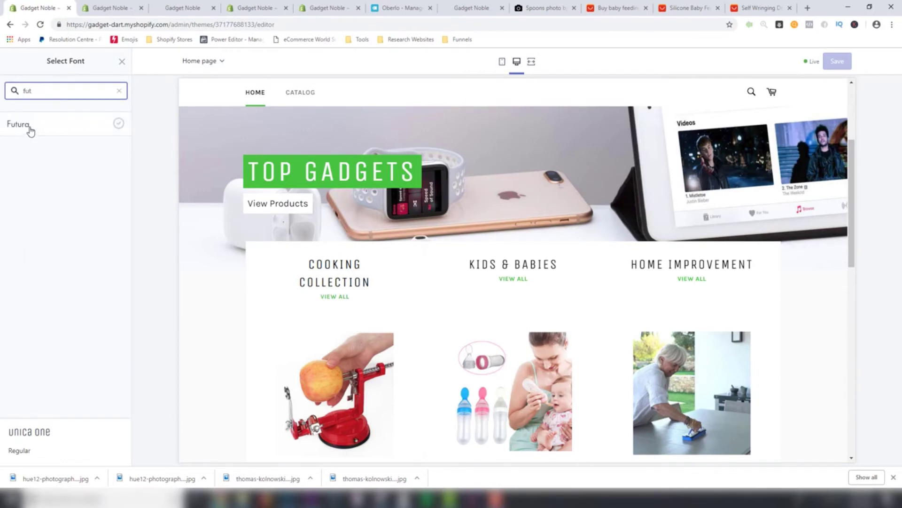
left_click(19, 125)
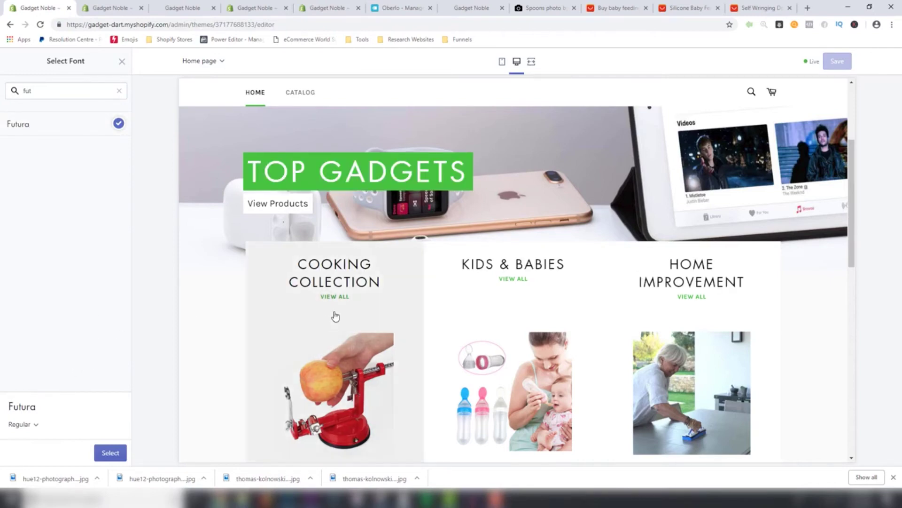
Step: Set the Futura accent font to Semi Bold, check it on the home page, apply it and save the theme
scroll(328, 324, "up", 3)
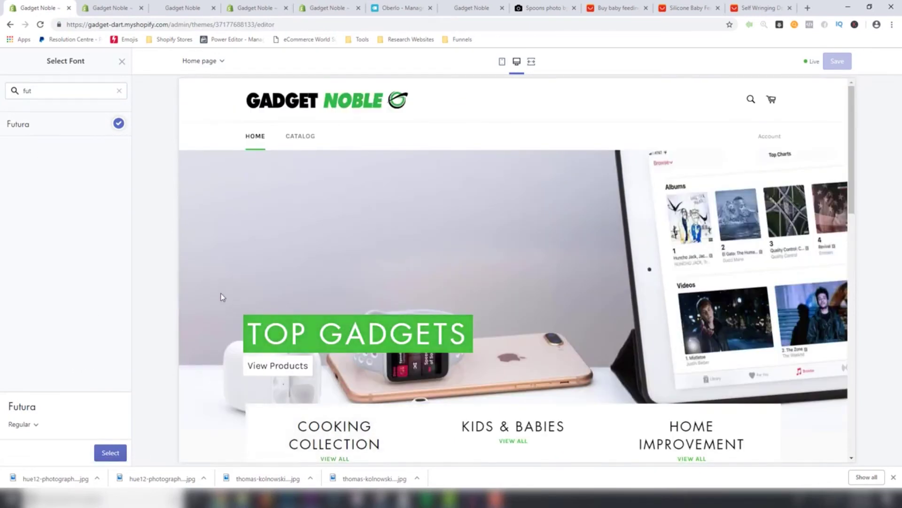
left_click(38, 425)
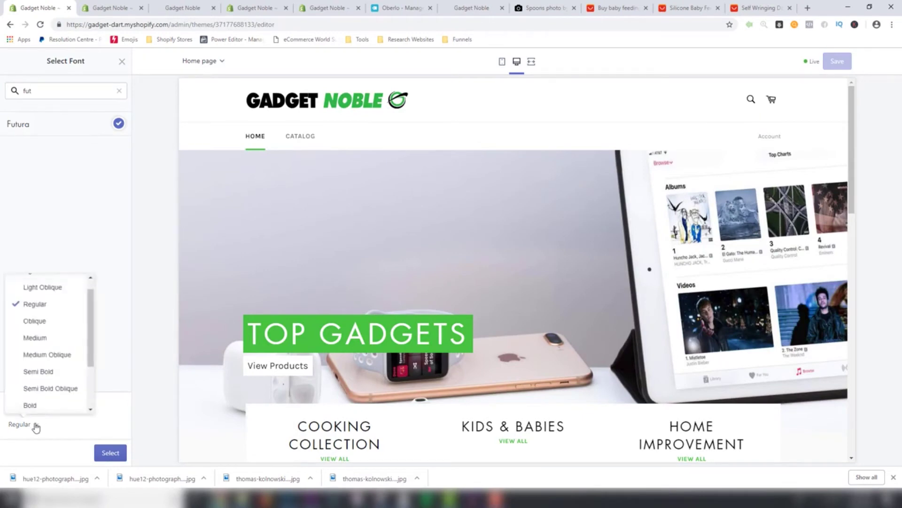
scroll(49, 365, "down", 2)
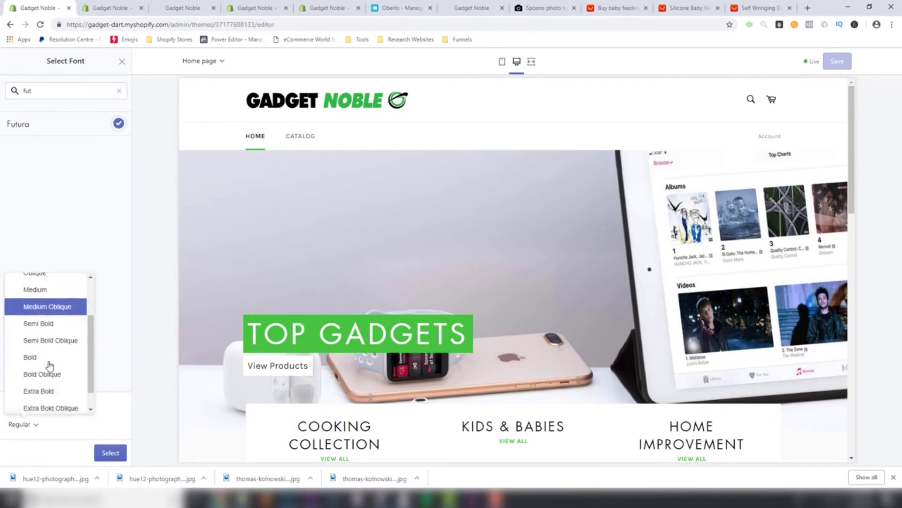
left_click(45, 328)
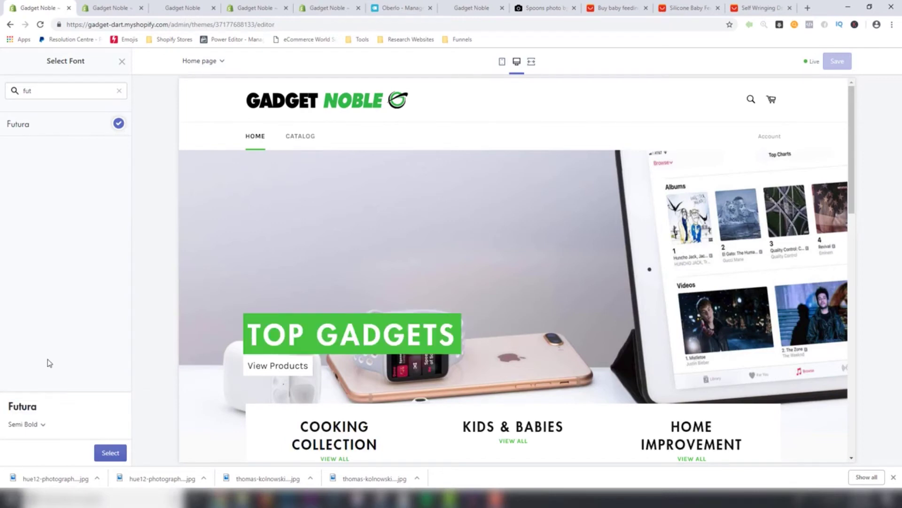
scroll(272, 378, "down", 5)
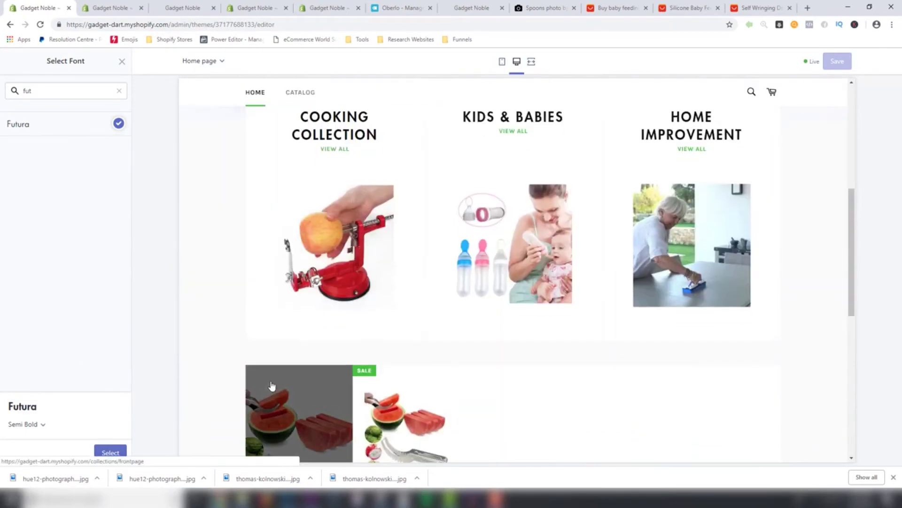
scroll(273, 371, "up", 5)
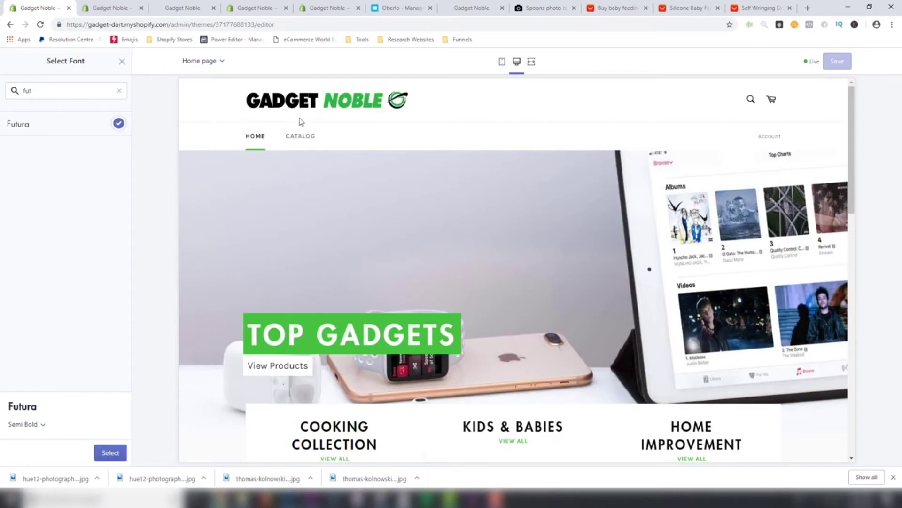
left_click(110, 452)
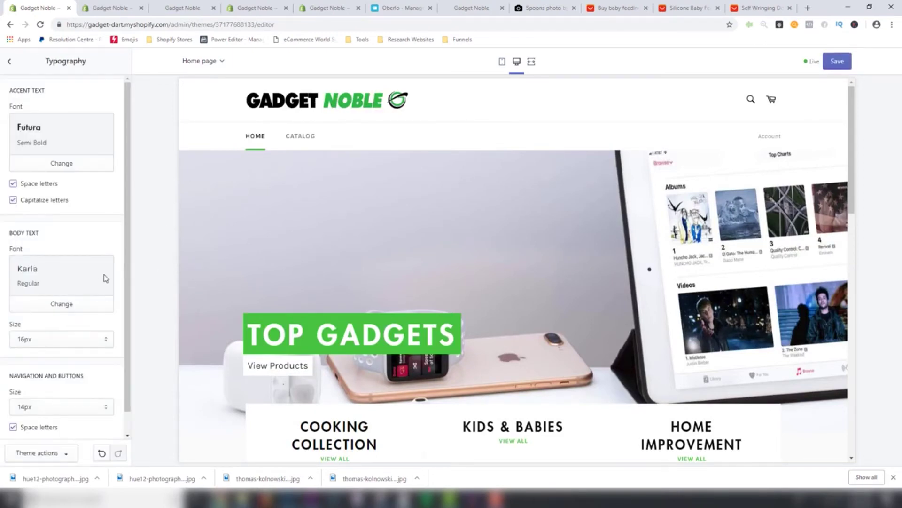
left_click(831, 69)
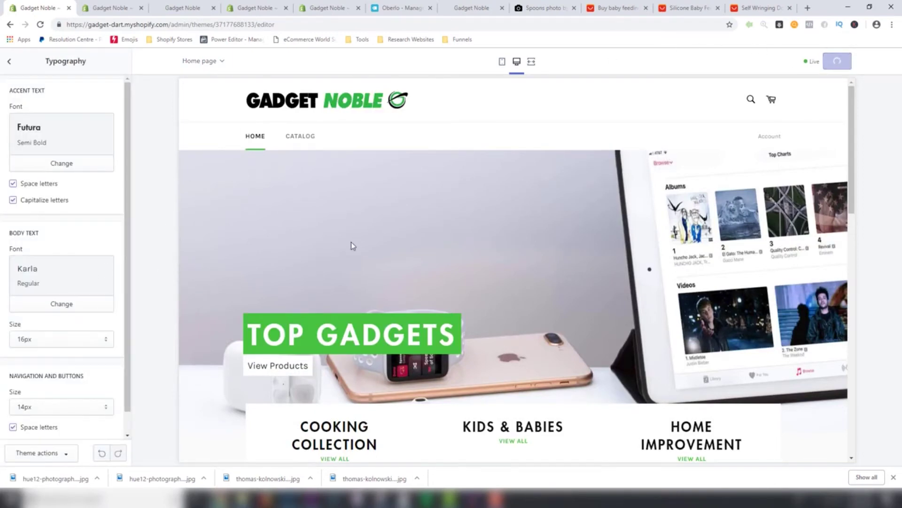
Step: Review the home page preview, open the Kids & Babies collection and check the SqueezEASE Easy Baby Feeder product page
left_click(69, 304)
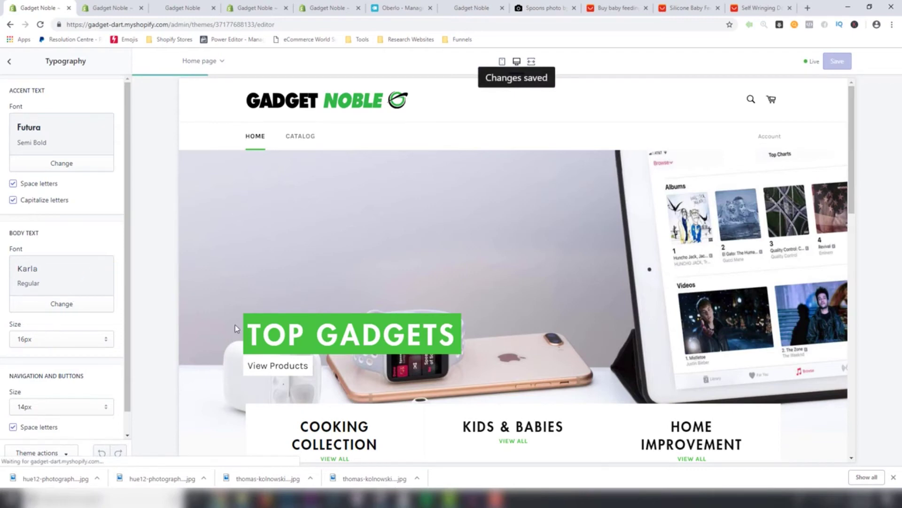
scroll(452, 312, "down", 5)
scroll(474, 275, "down", 3)
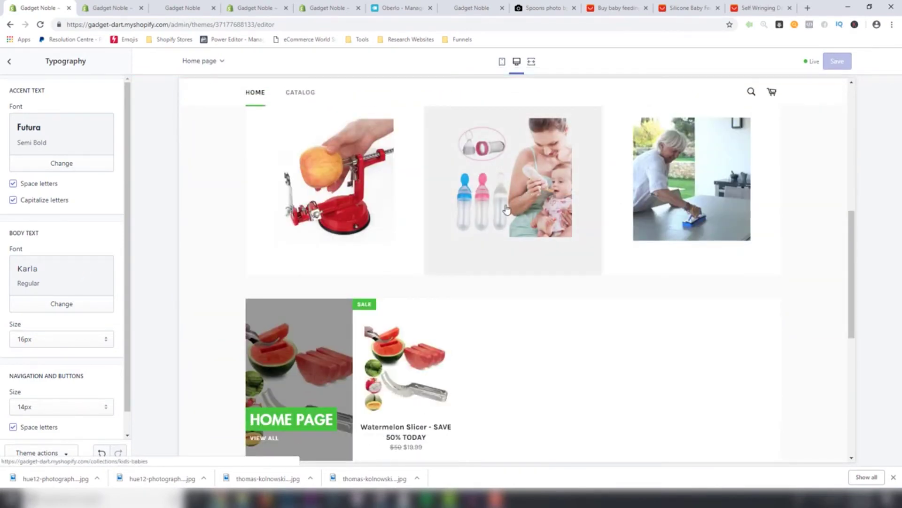
left_click(507, 209)
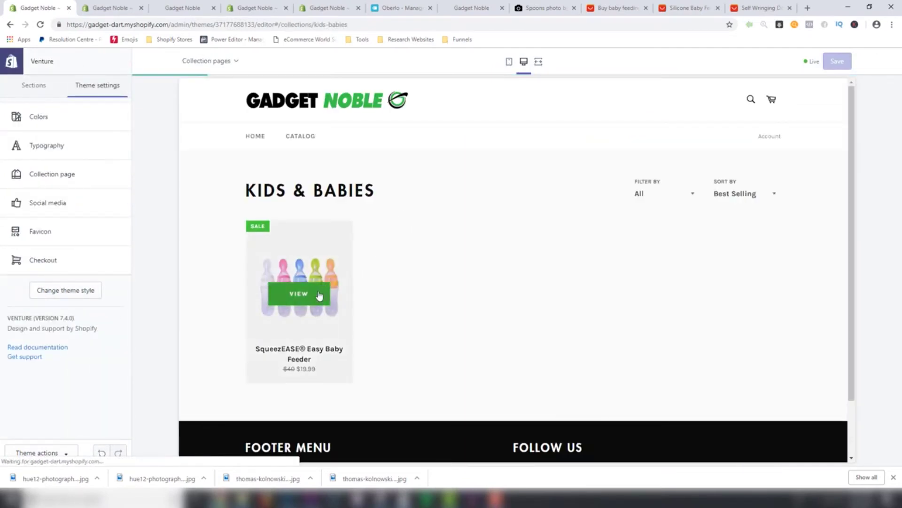
left_click(314, 296)
scroll(372, 302, "down", 5)
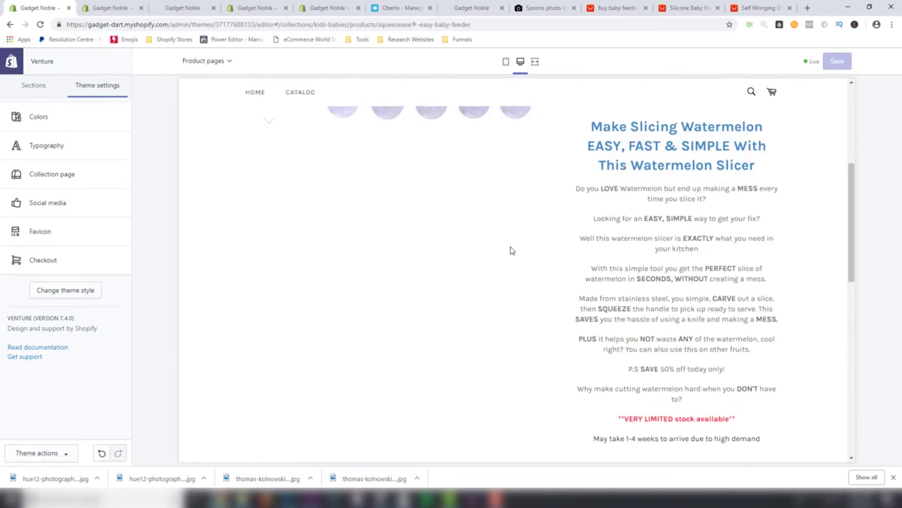
scroll(662, 241, "up", 3)
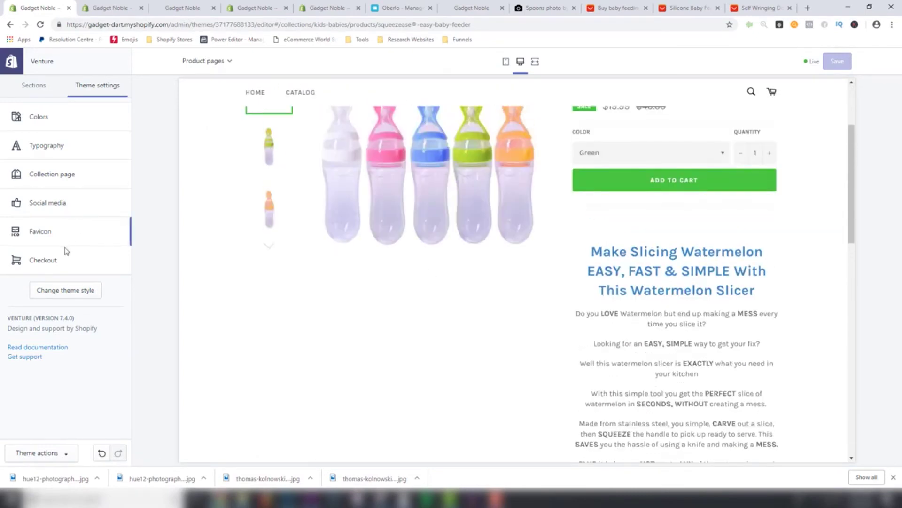
Step: Open the Typography settings, browse the fonts for the body text, search for "futu" and choose Futura
left_click(54, 146)
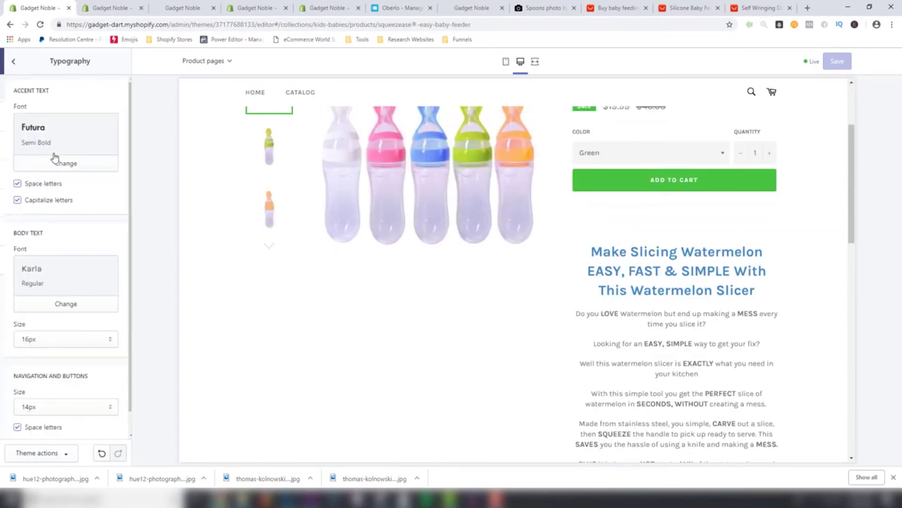
scroll(55, 278, "down", 1)
left_click(61, 282)
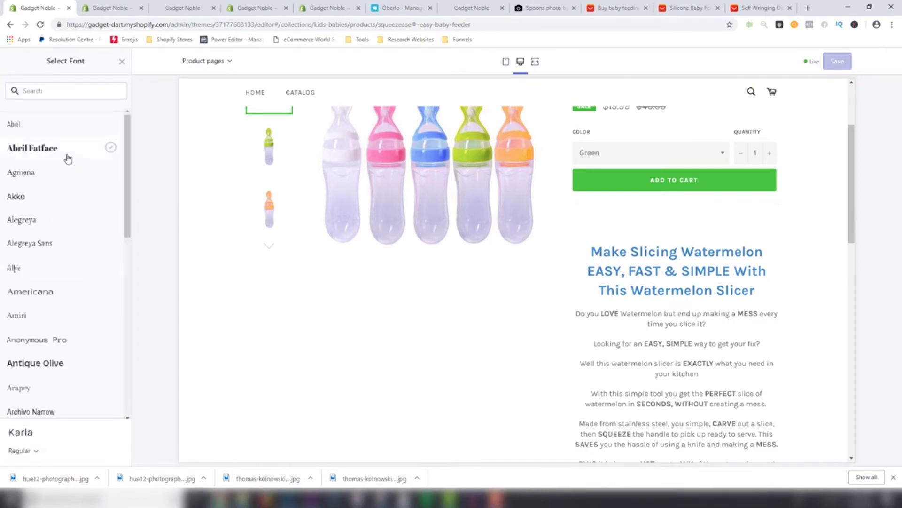
scroll(53, 362, "down", 5)
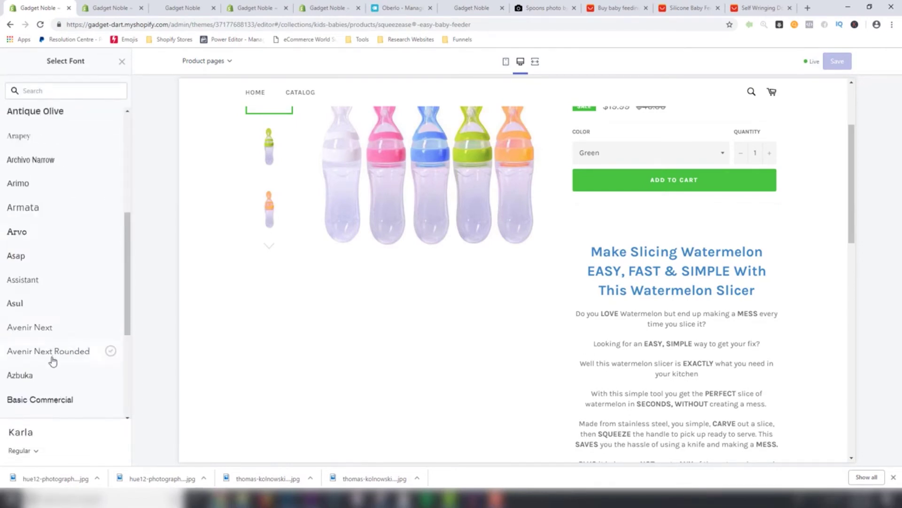
scroll(53, 361, "down", 4)
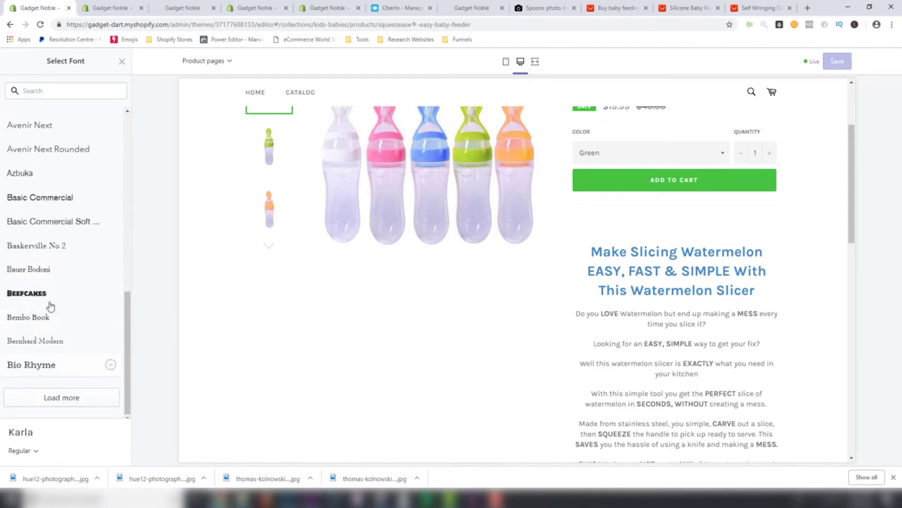
left_click(56, 90)
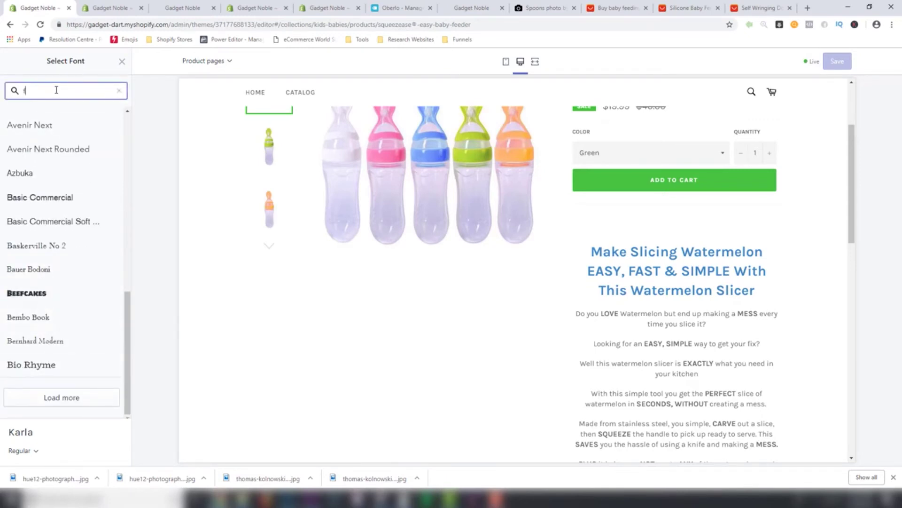
left_click(34, 125)
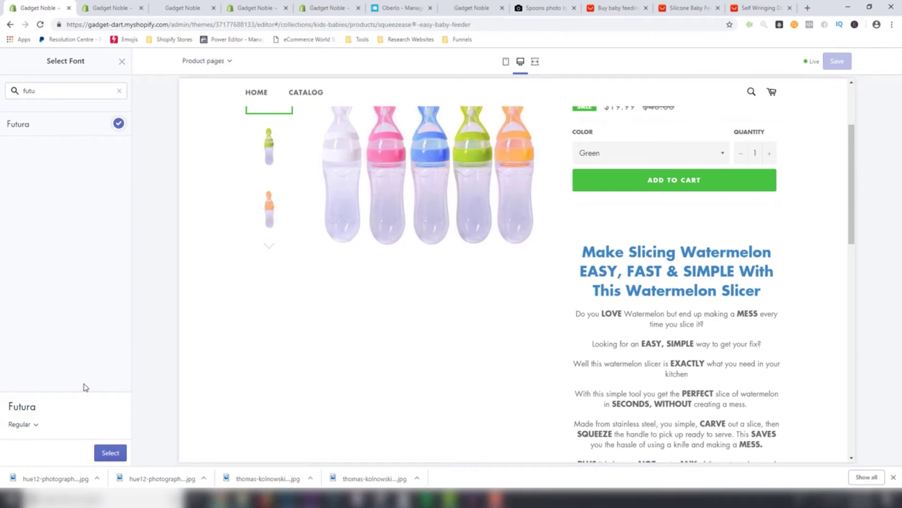
Step: Check the available Futura styles and examine the product page's body text in the mobile preview
left_click(34, 427)
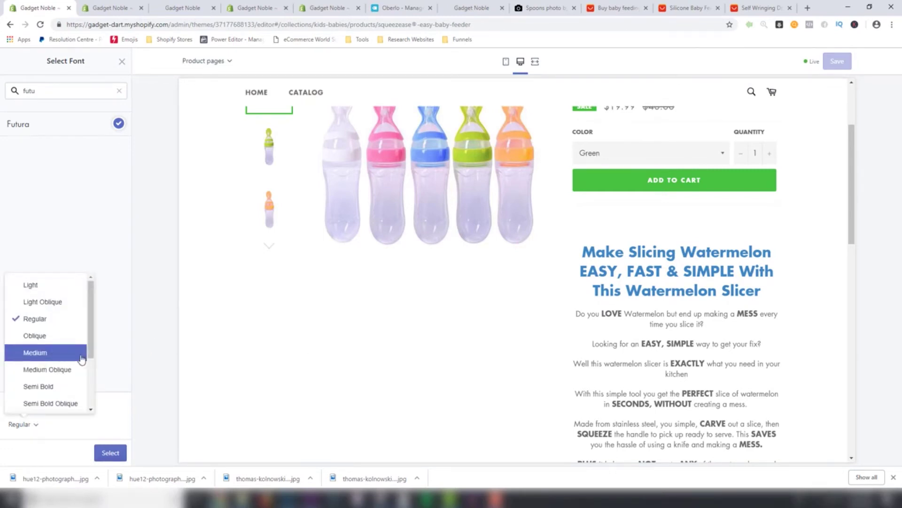
left_click(506, 65)
scroll(493, 300, "up", 2)
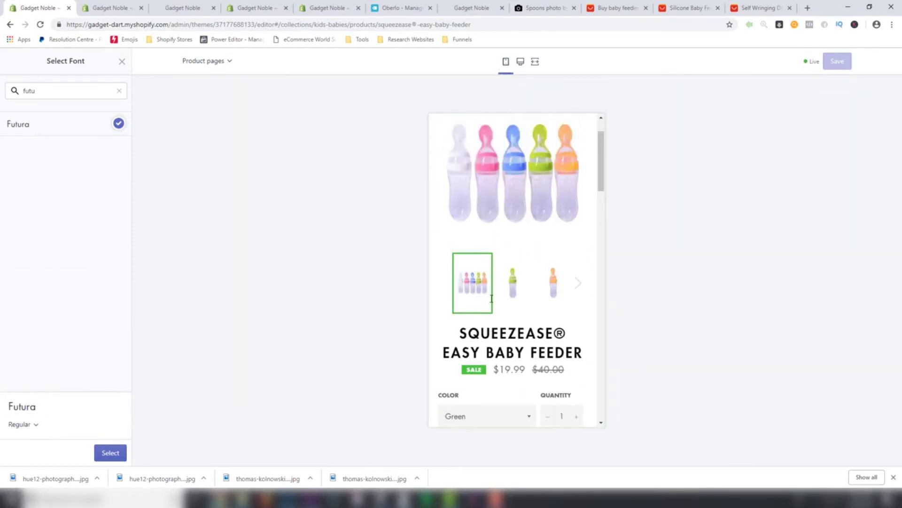
scroll(494, 299, "down", 7)
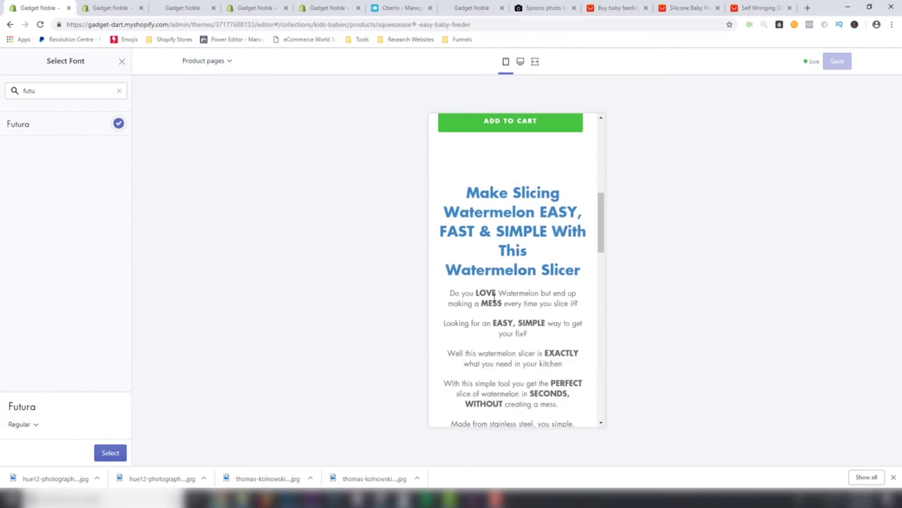
scroll(494, 296, "down", 3)
scroll(525, 274, "up", 4)
scroll(524, 274, "down", 6)
scroll(526, 284, "down", 2)
scroll(526, 287, "up", 9)
scroll(526, 289, "down", 10)
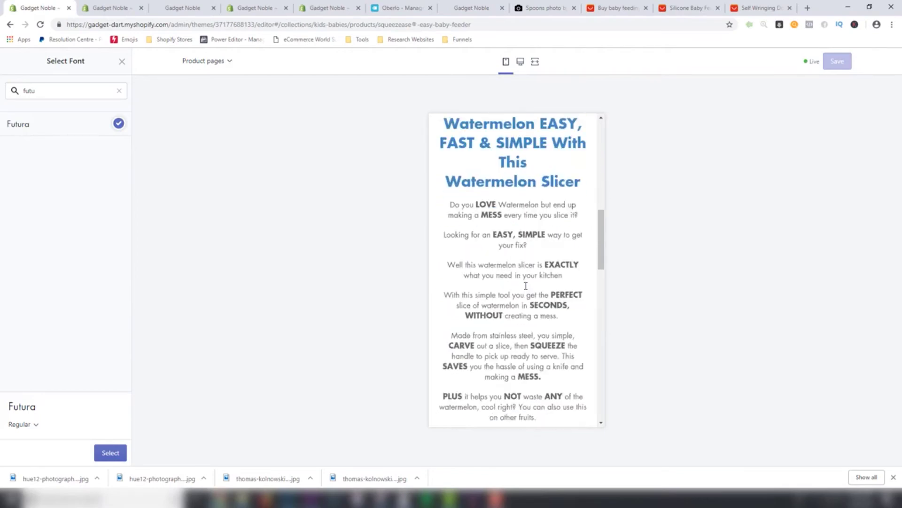
scroll(530, 288, "down", 3)
scroll(533, 291, "up", 8)
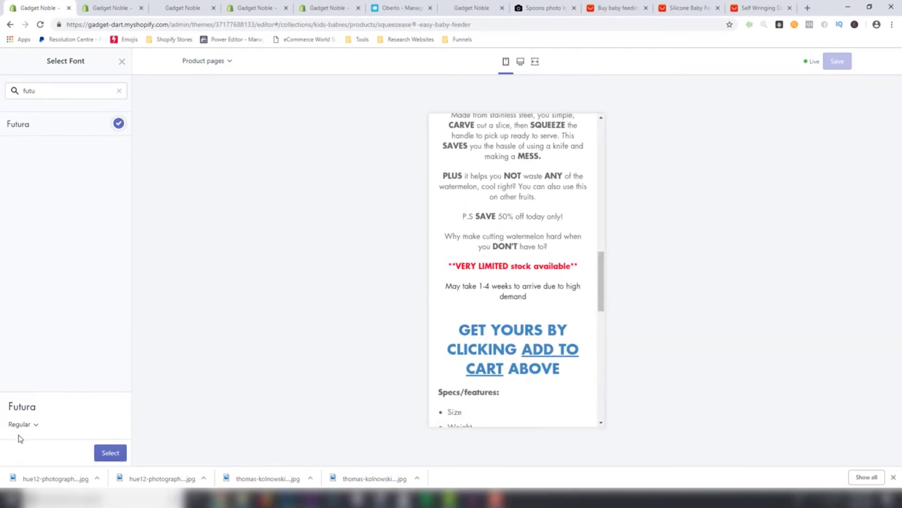
Step: Try the Light Oblique style for the Futura body font and set it back to Regular
left_click(30, 425)
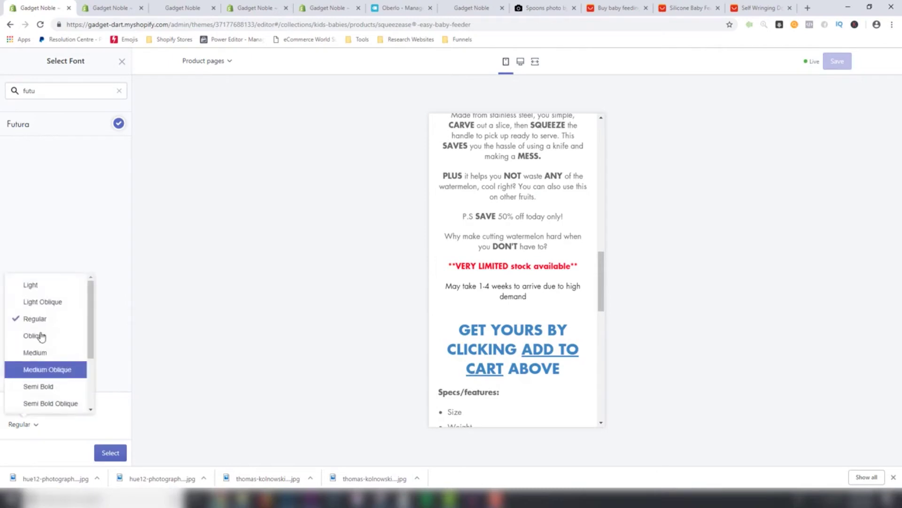
left_click(42, 303)
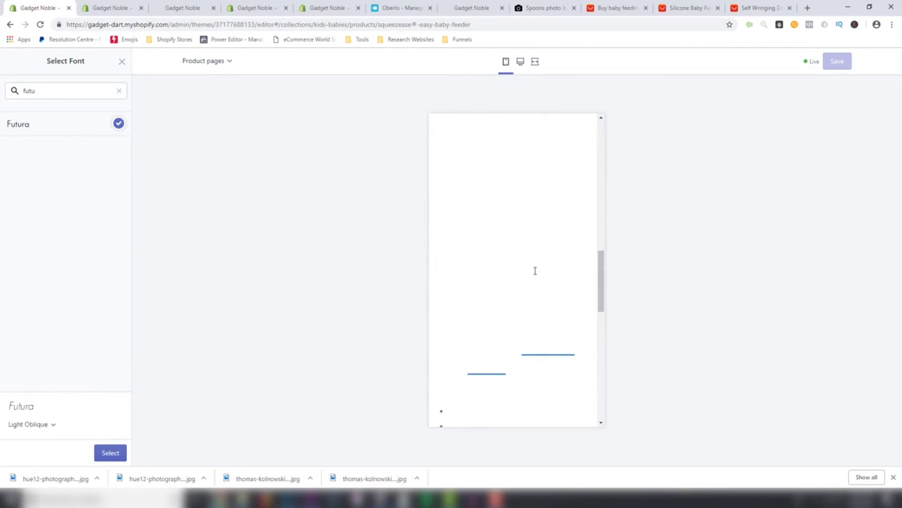
scroll(535, 273, "up", 1)
left_click(43, 426)
left_click(53, 323)
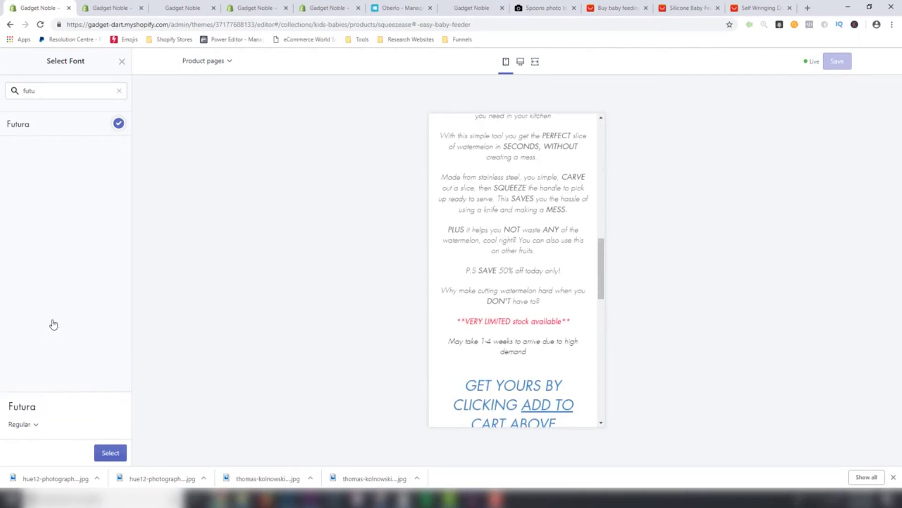
Step: Set the Futura body font to Medium, check it on the mobile product page, apply it and save the theme
left_click(37, 425)
left_click(37, 352)
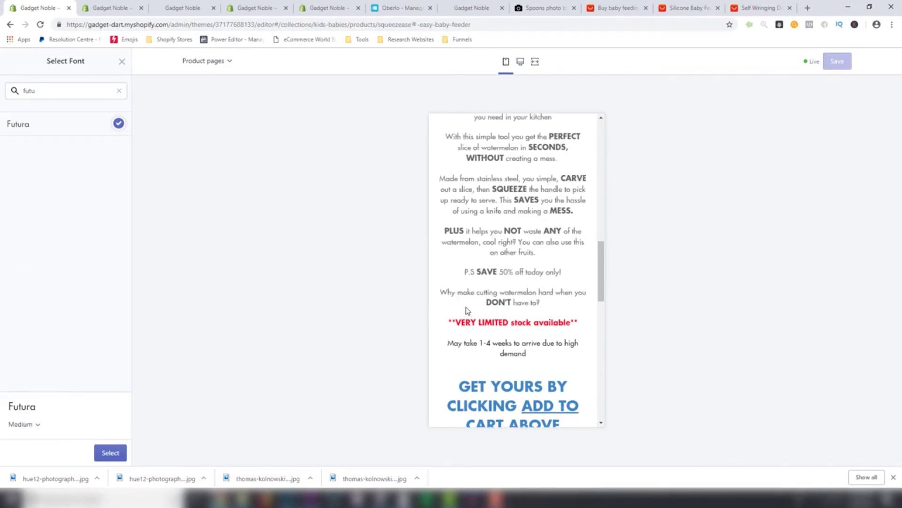
scroll(470, 310, "up", 5)
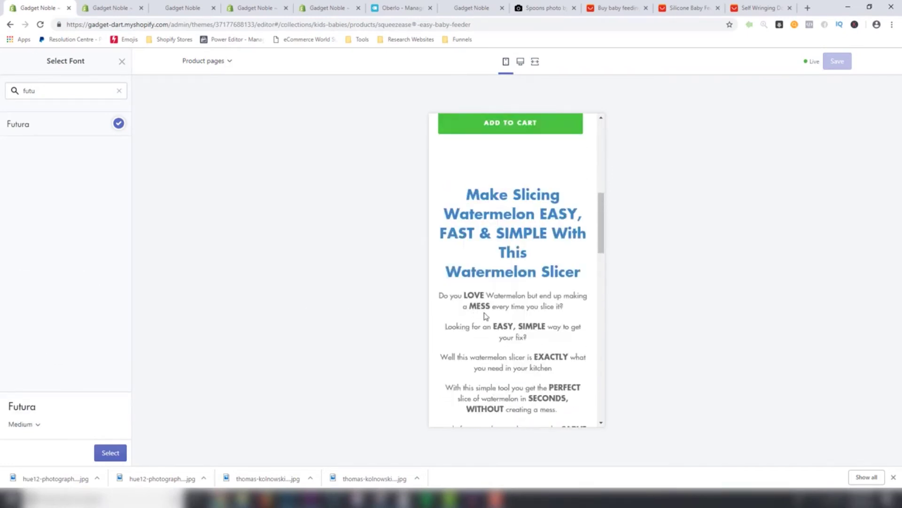
scroll(486, 315, "up", 10)
scroll(489, 317, "down", 15)
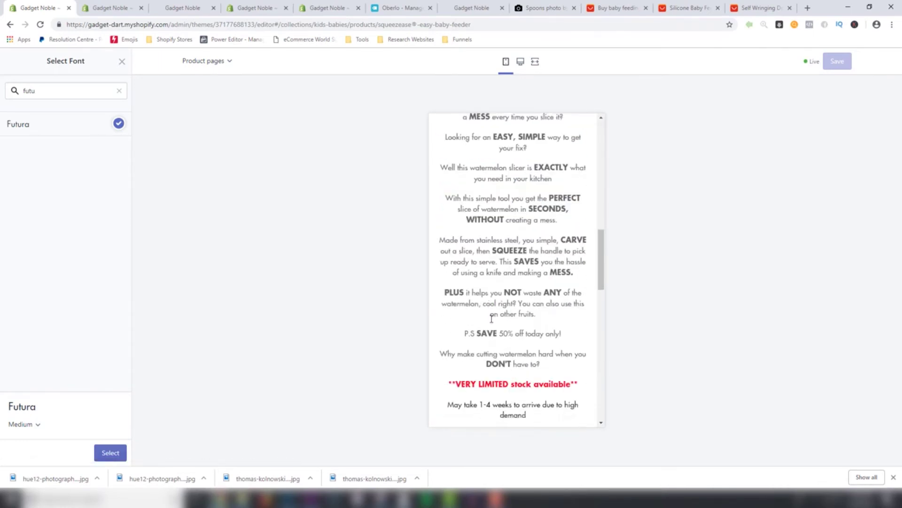
scroll(490, 319, "up", 15)
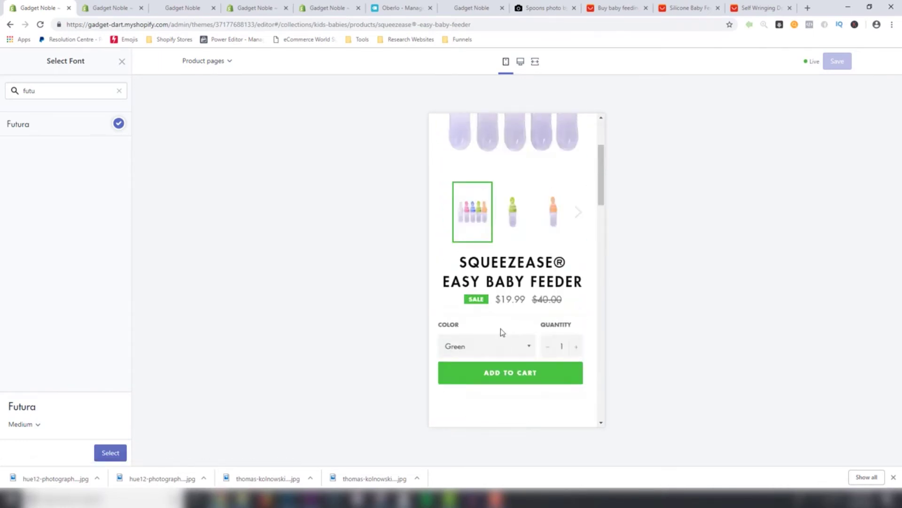
left_click(118, 452)
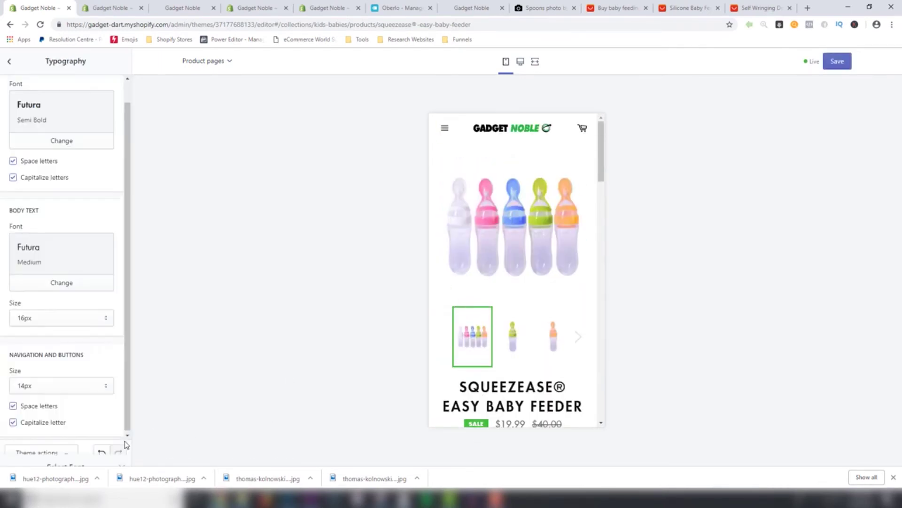
left_click(828, 61)
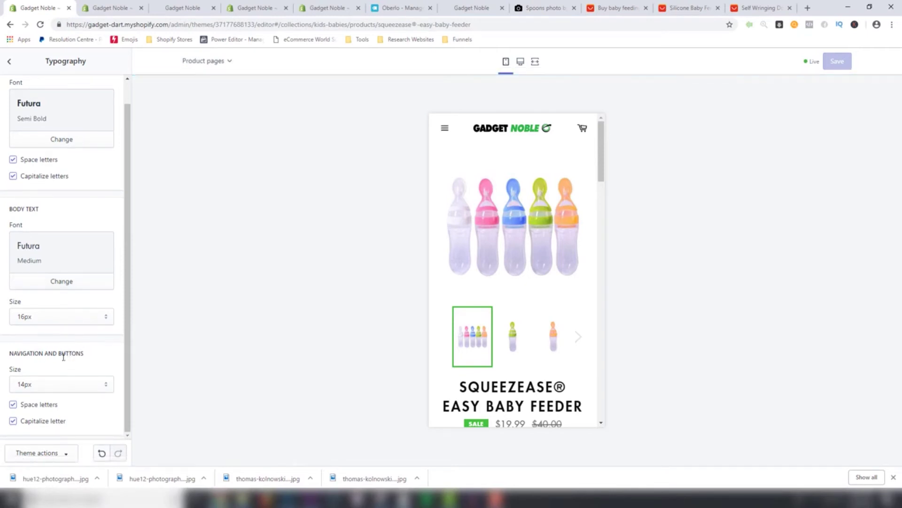
Step: Leave the Typography settings and open the online store's Main menu from the Navigation page in the store admin
left_click(10, 65)
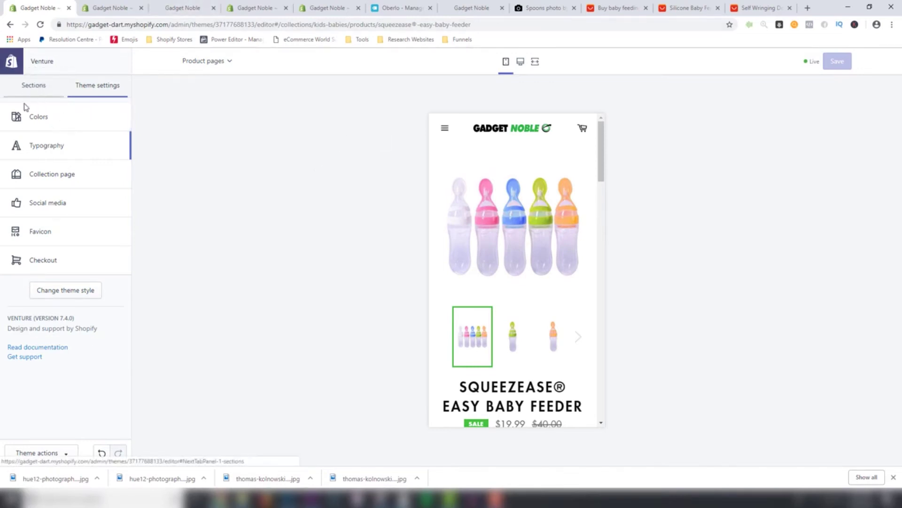
left_click(114, 8)
left_click(40, 8)
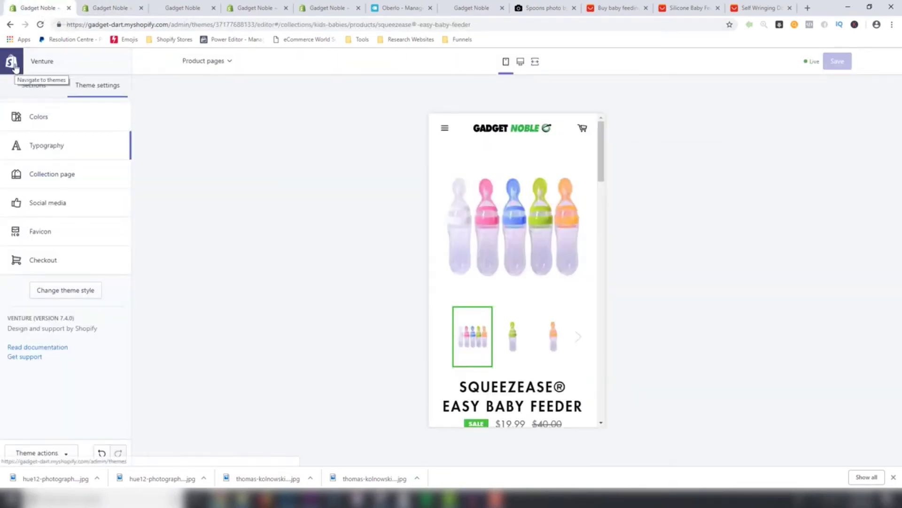
left_click(112, 8)
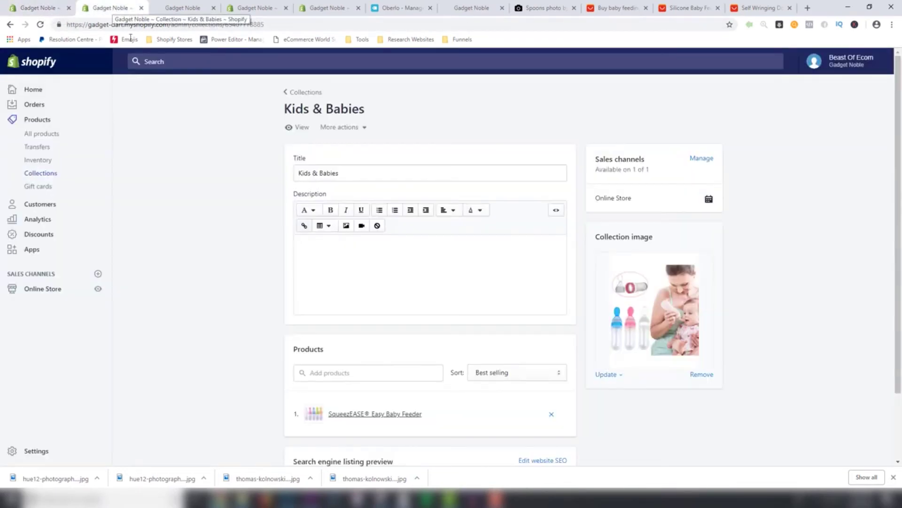
left_click(43, 290)
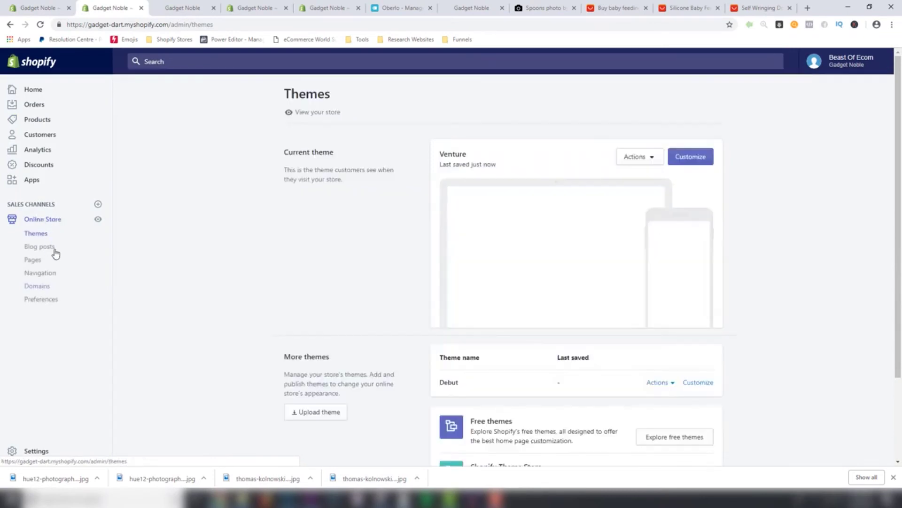
left_click(41, 273)
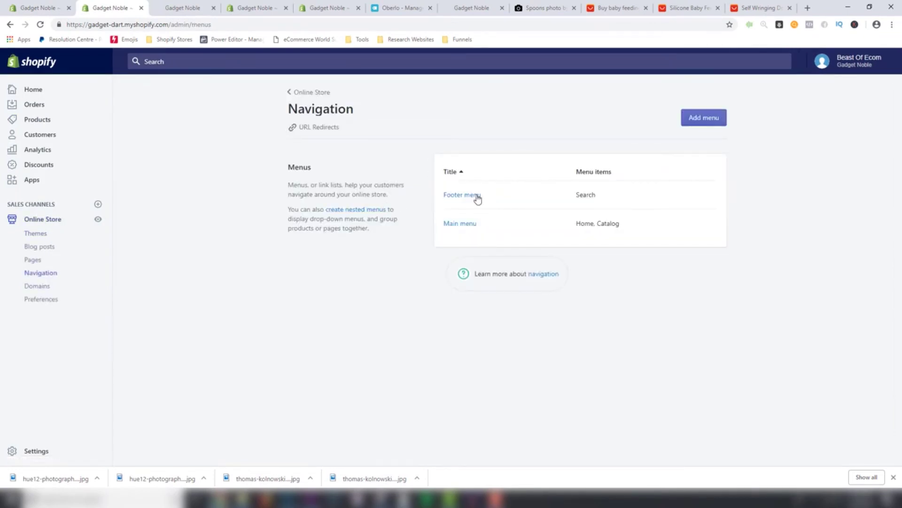
left_click(468, 227)
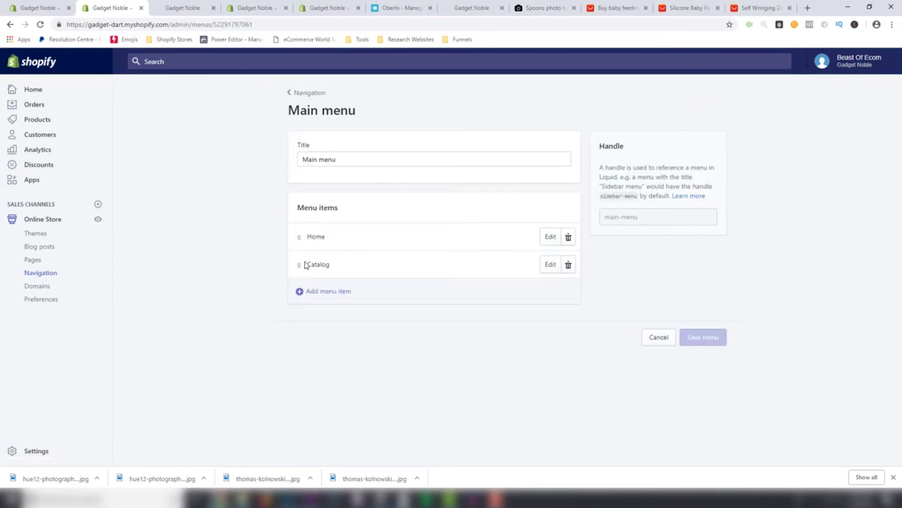
Step: Remove the Catalog item from the main menu and rename the Home item as SHOP
left_click(570, 266)
left_click(569, 171)
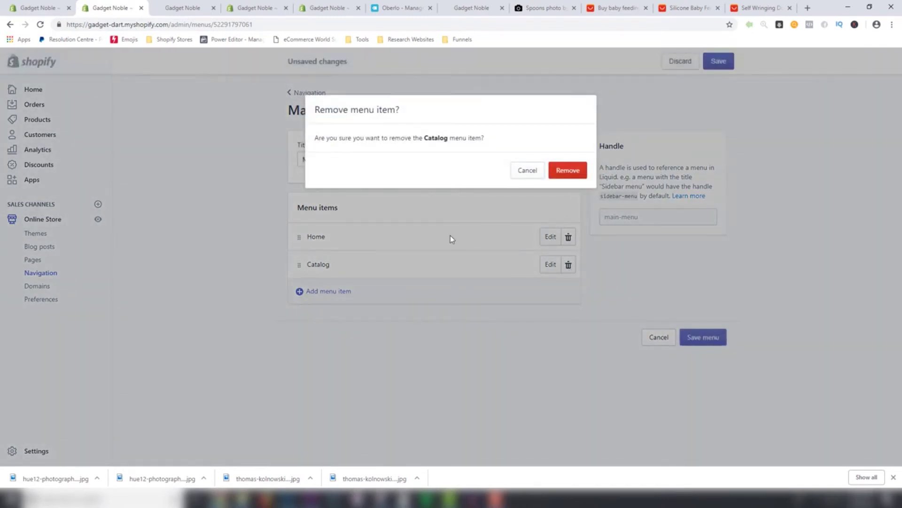
left_click(550, 236)
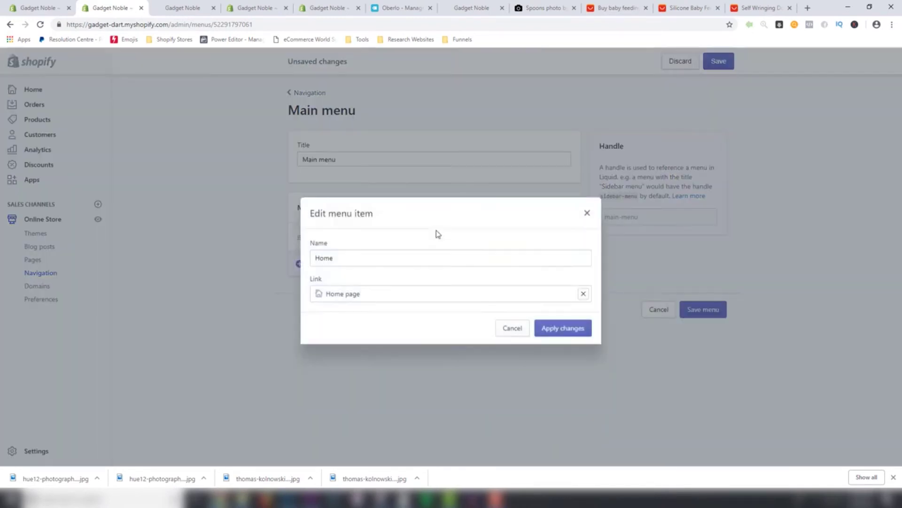
left_click_drag(365, 259, 301, 257)
type("SHOP")
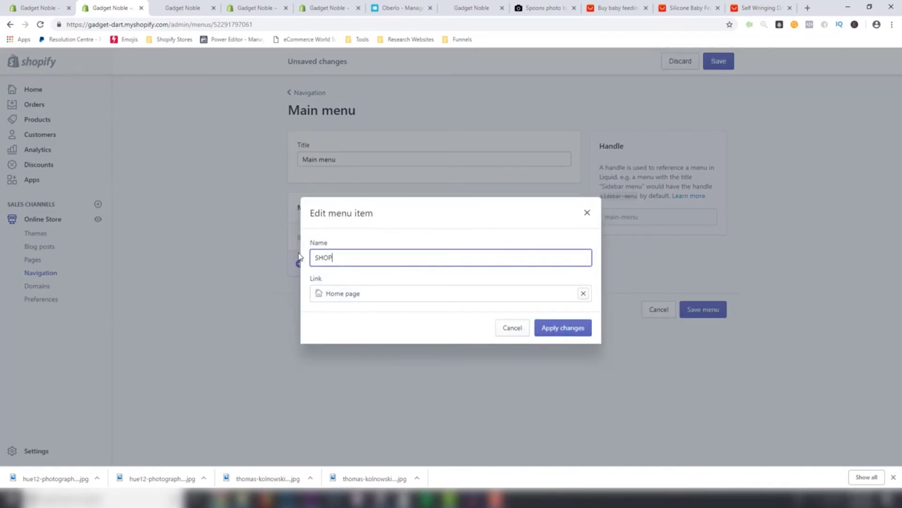
left_click(564, 338)
Step: Try to add a TRACK ORDER item to the main menu with a link to one of the store's pages
left_click(330, 269)
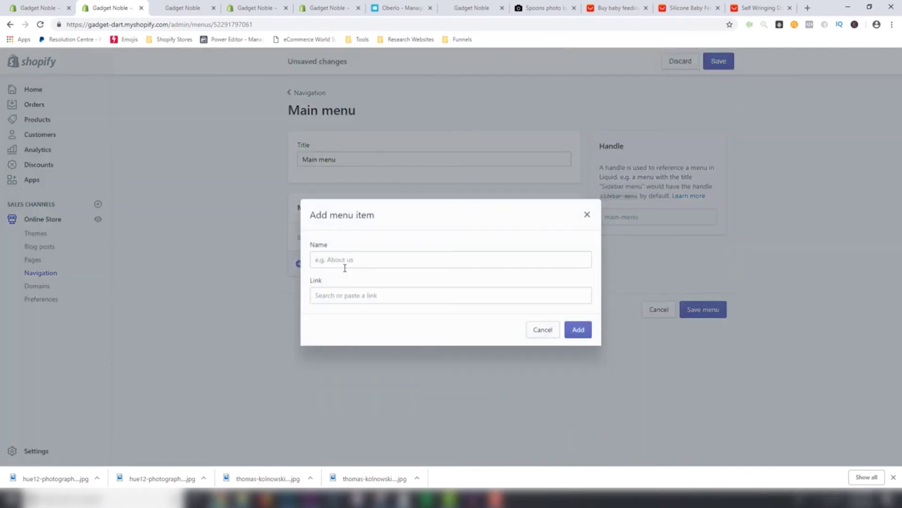
left_click(339, 258)
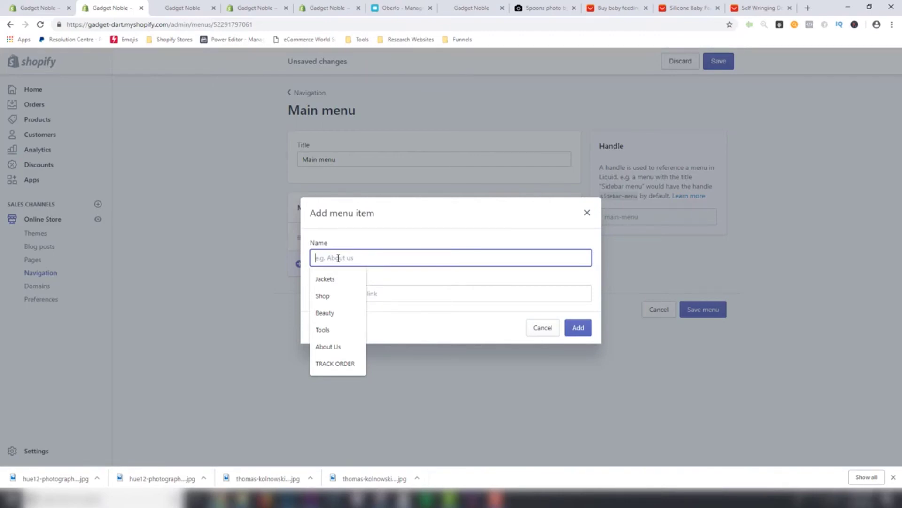
left_click(335, 365)
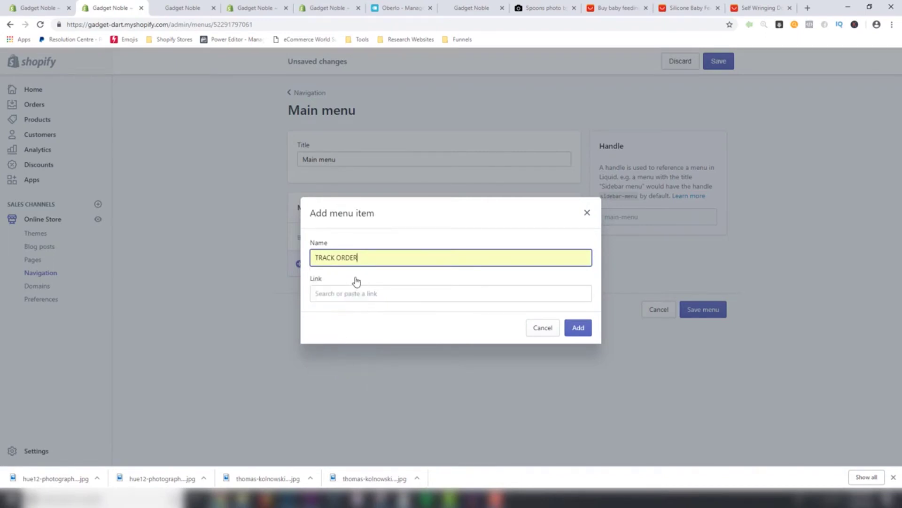
left_click(359, 292)
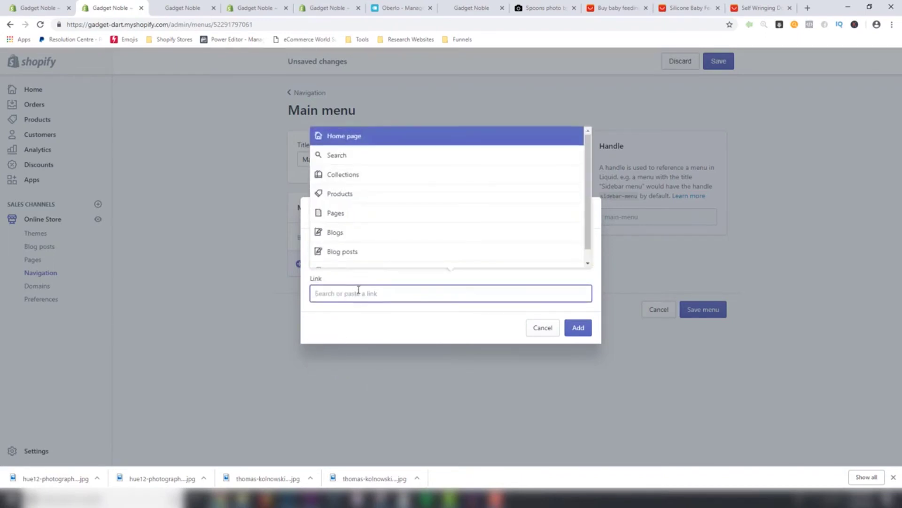
left_click(378, 217)
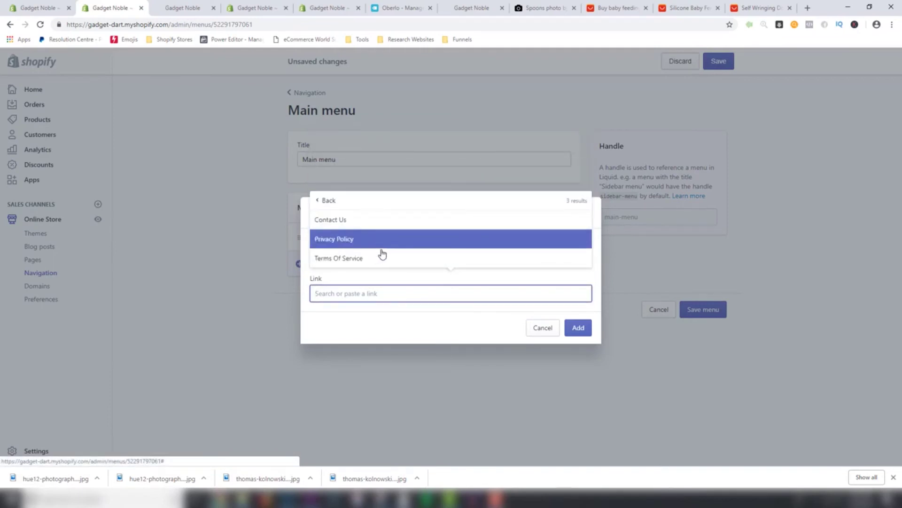
left_click(324, 201)
left_click(359, 326)
left_click_drag(359, 258, 305, 266)
key("BackSpace")
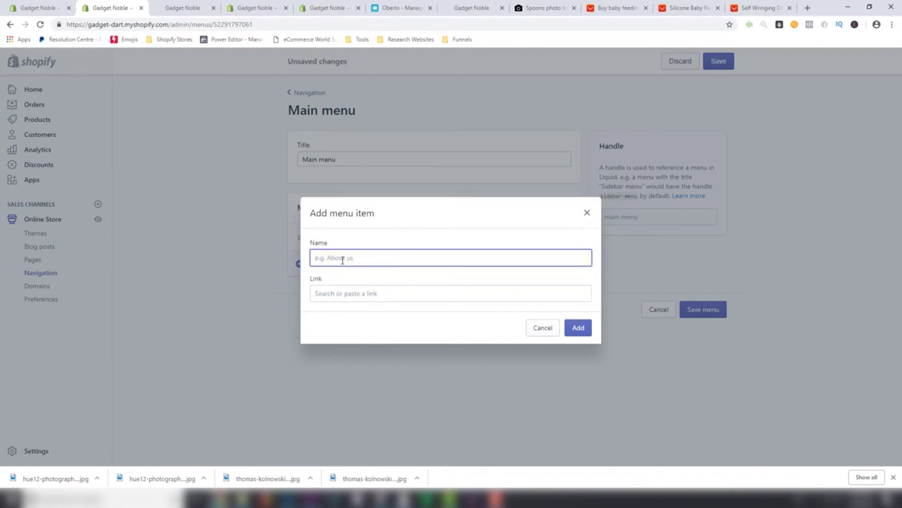
Step: Add a main menu item named Contact Us that links to the Contact Us page
type("Contact Us")
left_click(368, 293)
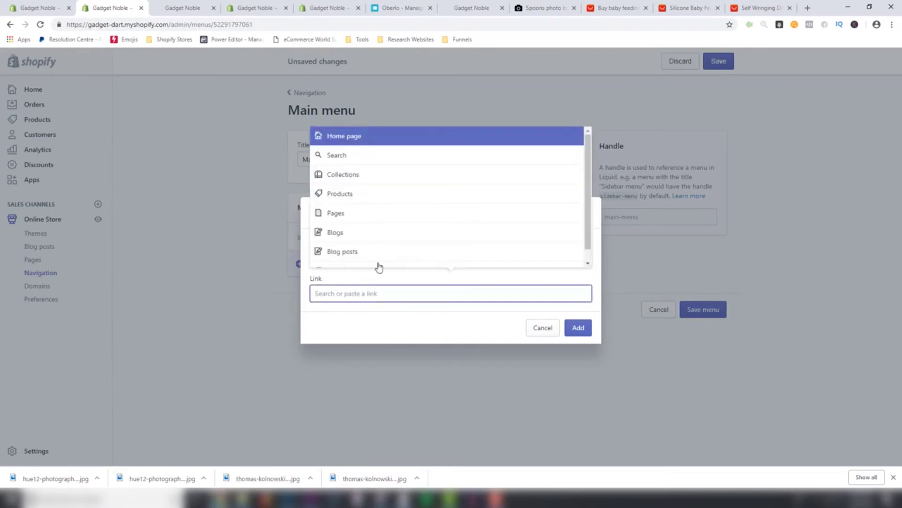
left_click(378, 217)
left_click(384, 220)
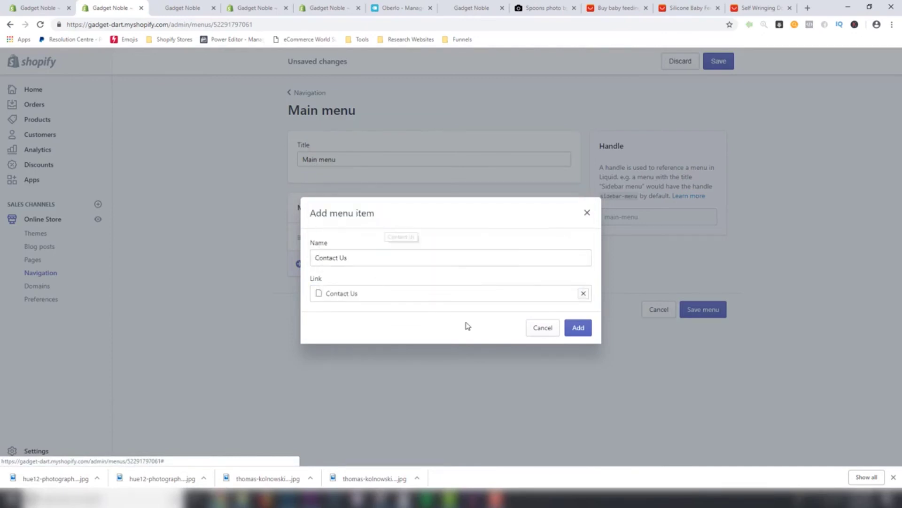
left_click(579, 329)
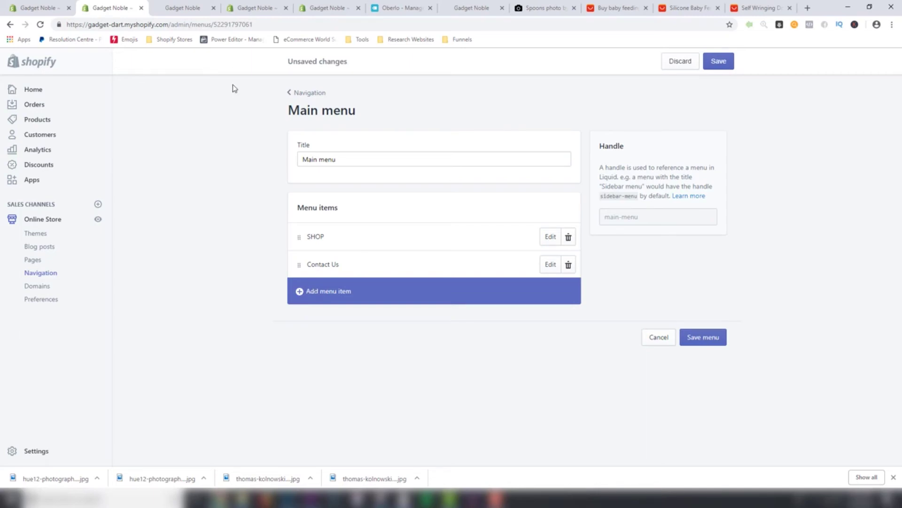
Step: Check the header menu on the live storefront, and add a Just Arrived collection item to the main menu above Contact Us
left_click(191, 9)
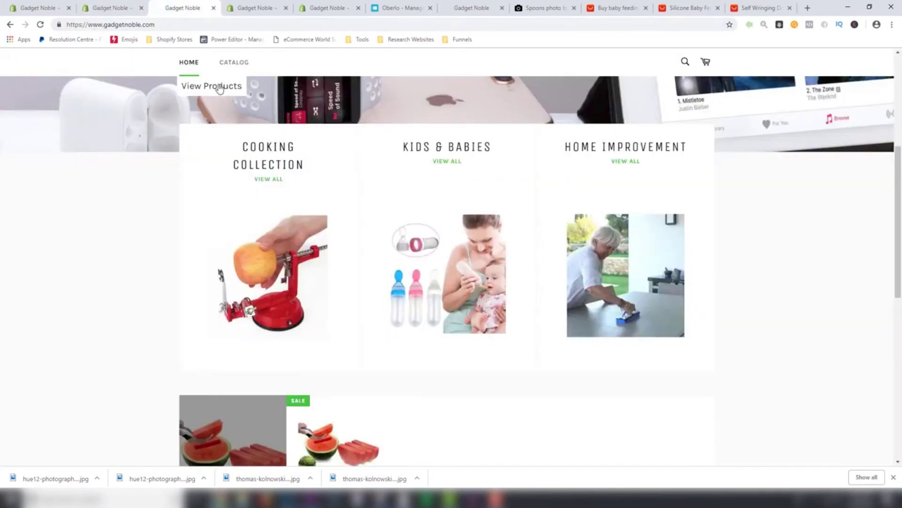
scroll(223, 176, "up", 5)
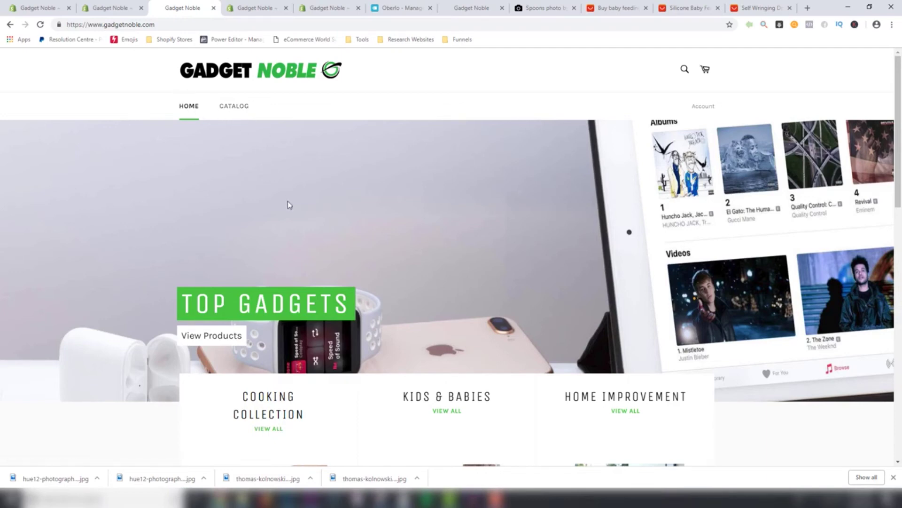
left_click(111, 10)
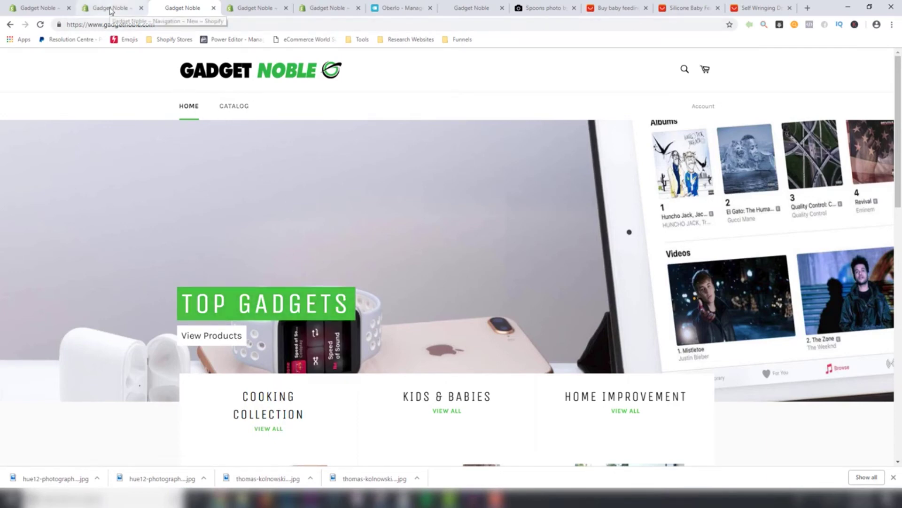
left_click(301, 292)
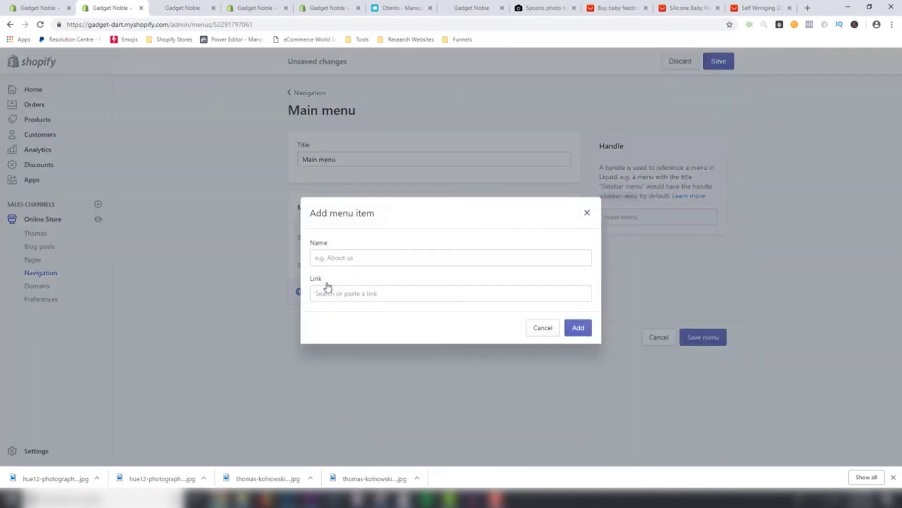
left_click(336, 288)
left_click(346, 178)
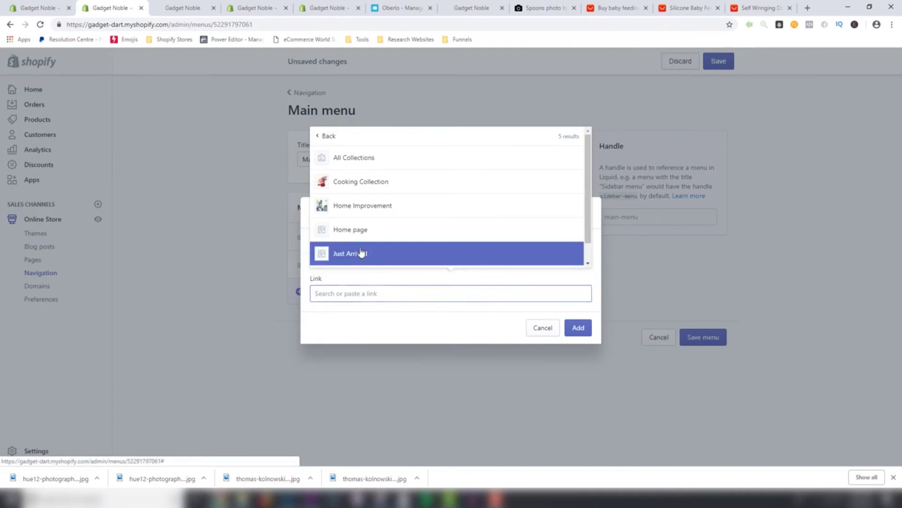
left_click(364, 253)
left_click(579, 346)
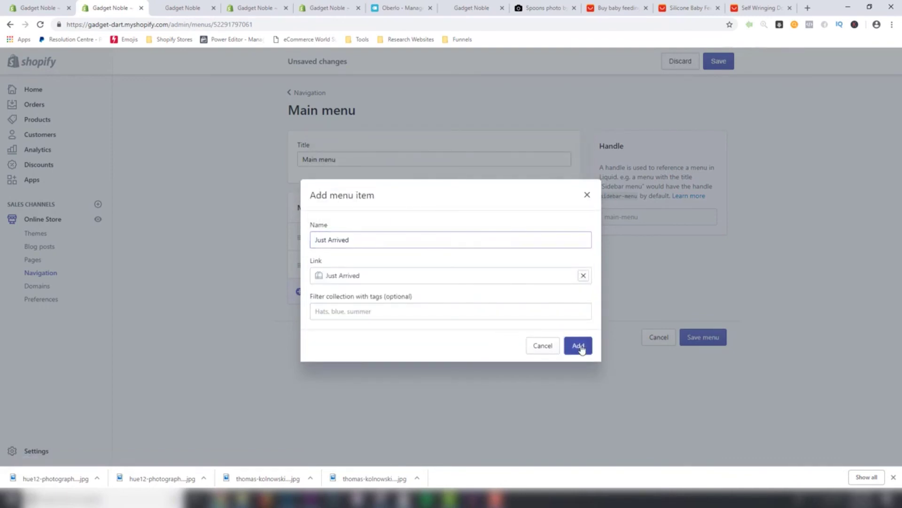
left_click_drag(308, 295, 291, 254)
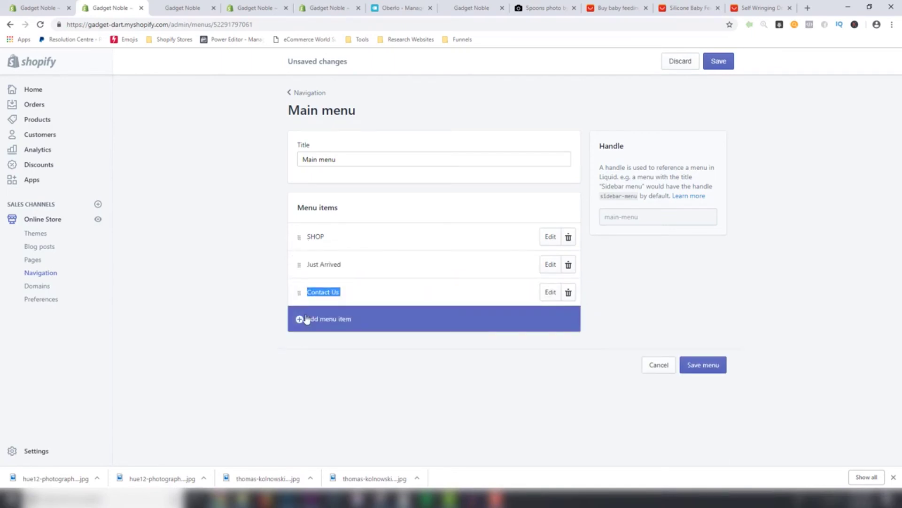
Step: Add a menu item linking to the Cooking Collection and nest it under SHOP
left_click(302, 318)
left_click(334, 257)
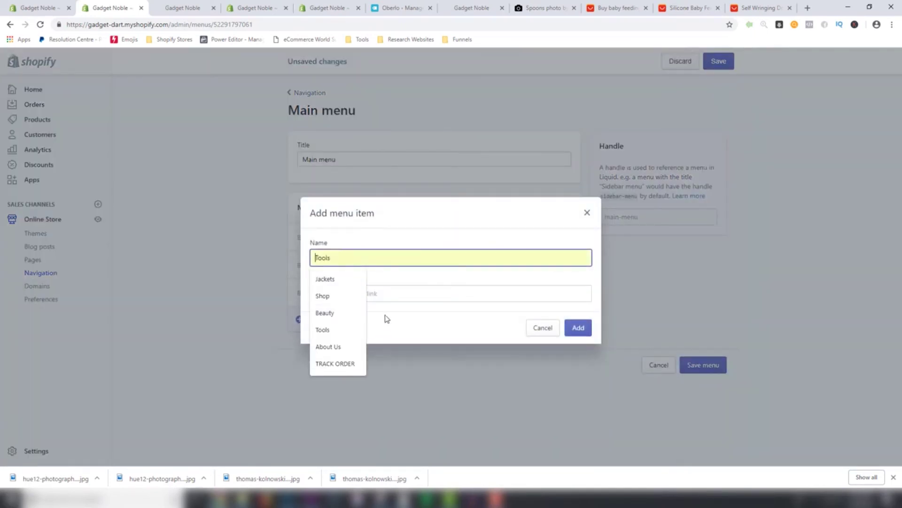
left_click(399, 294)
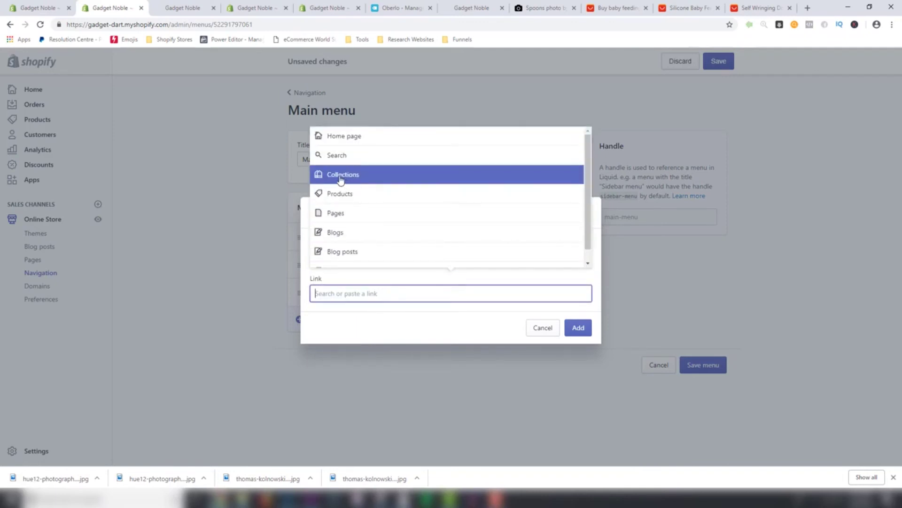
left_click(341, 181)
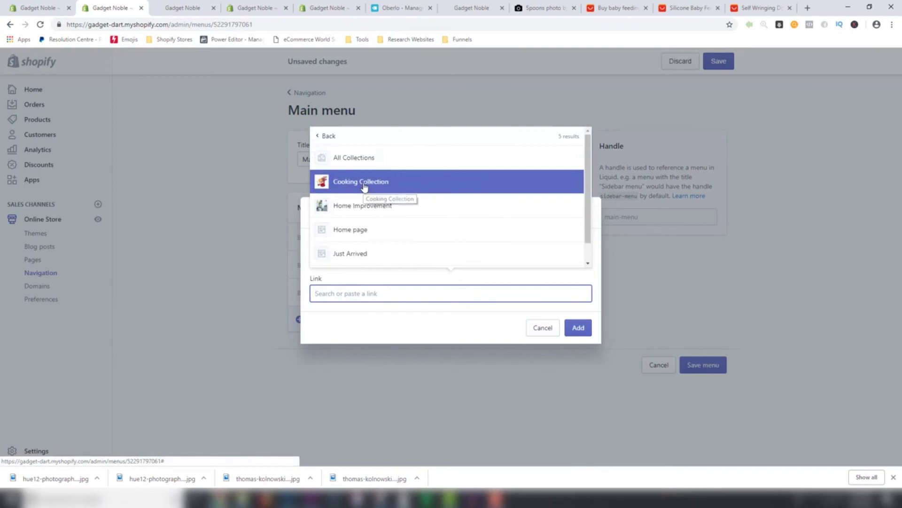
left_click(364, 186)
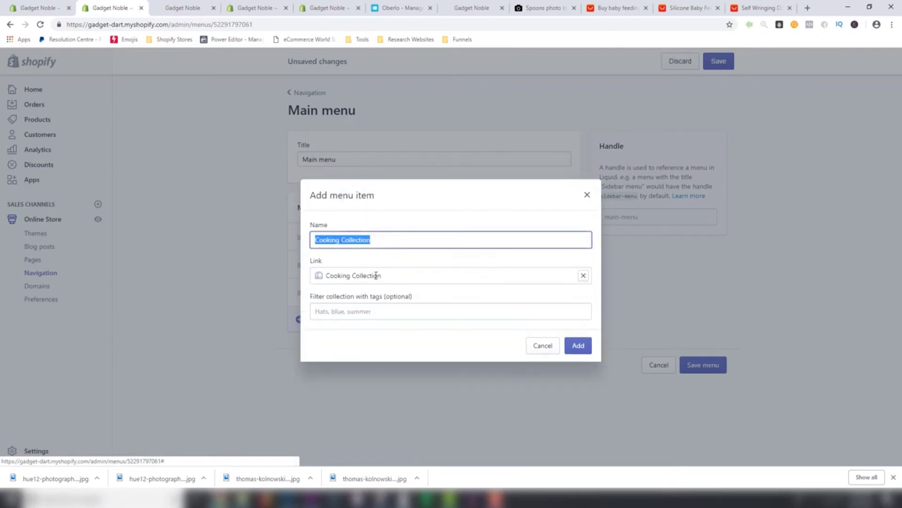
left_click(579, 346)
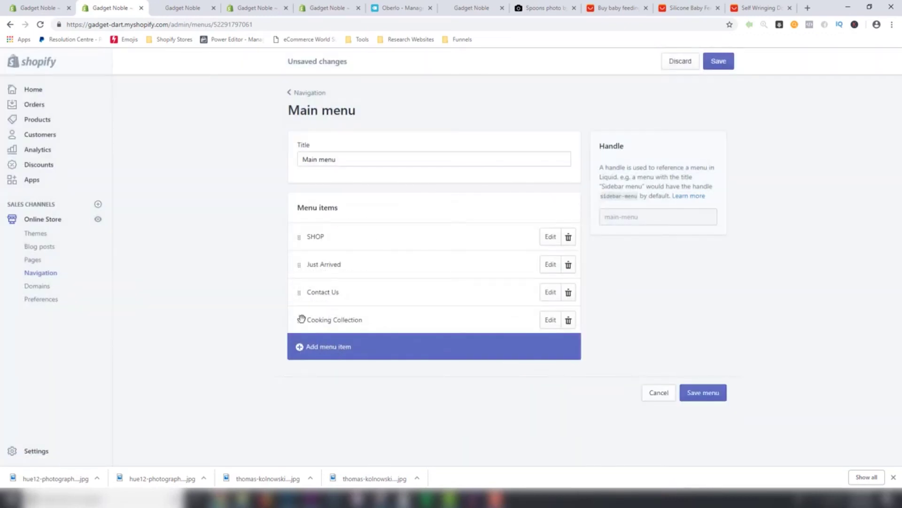
left_click_drag(301, 292, 324, 262)
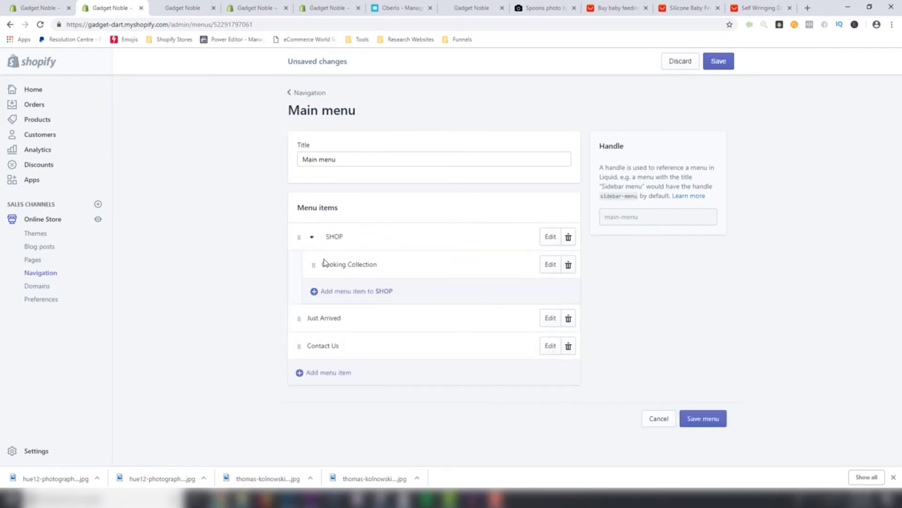
Step: Add a submenu item under SHOP that links to the Kids & Babies collection
left_click(315, 294)
left_click(342, 292)
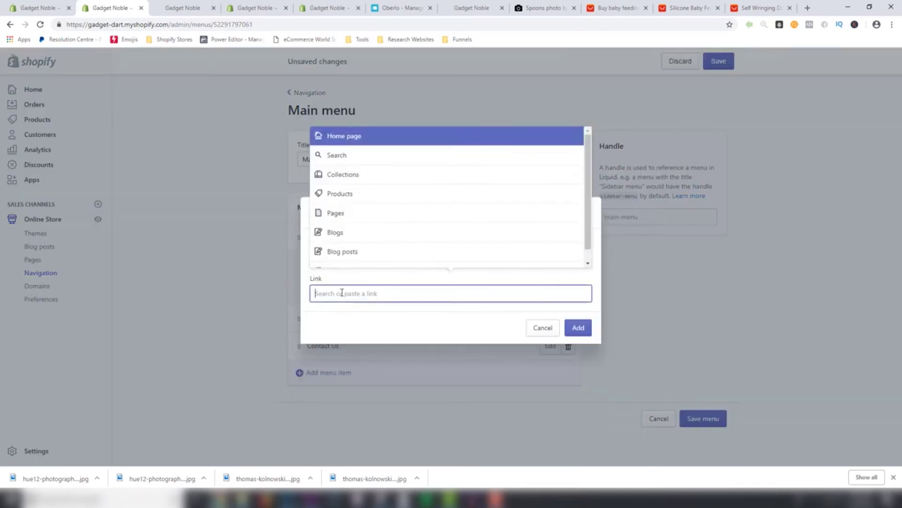
left_click(344, 175)
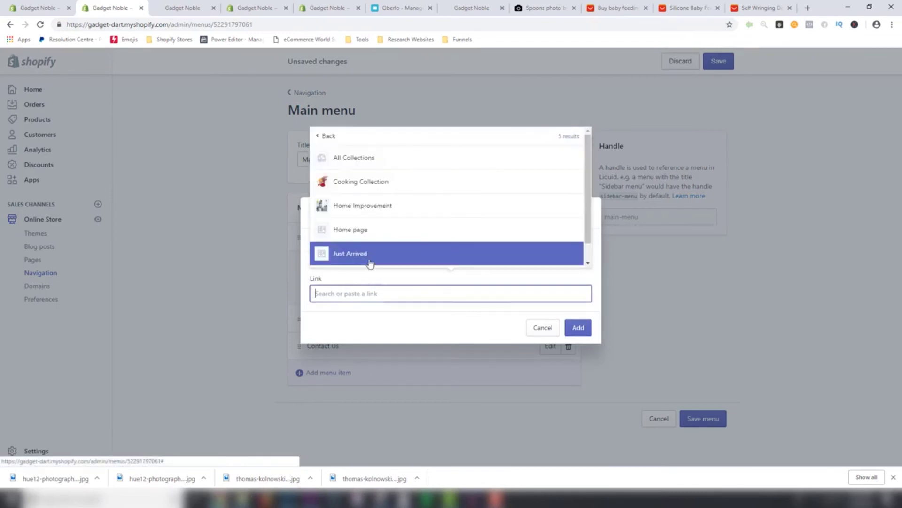
scroll(371, 245, "down", 1)
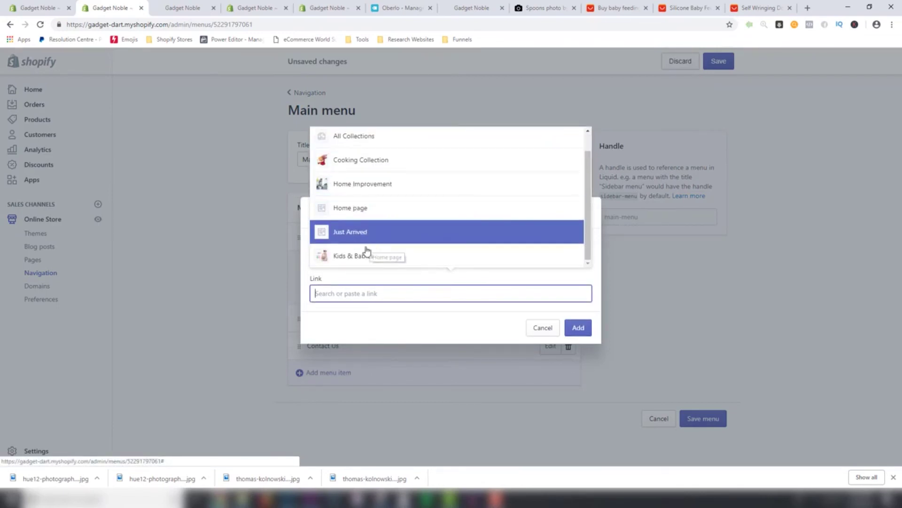
left_click(364, 256)
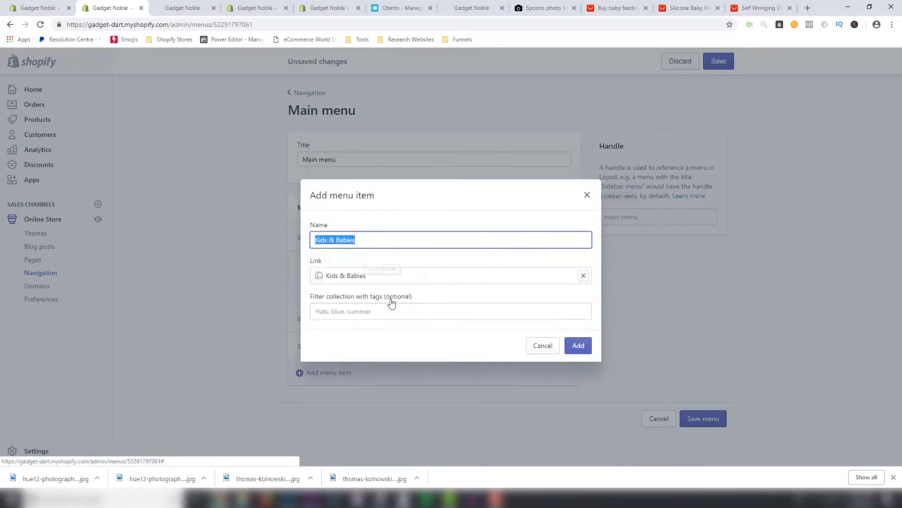
left_click(579, 347)
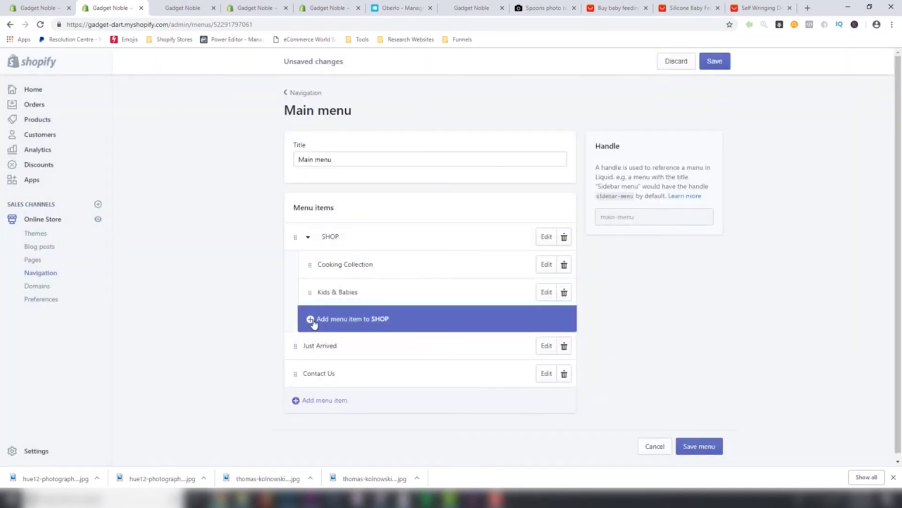
Step: Add a submenu item under SHOP that links to the Home Improvement collection, and save the main menu
left_click(312, 320)
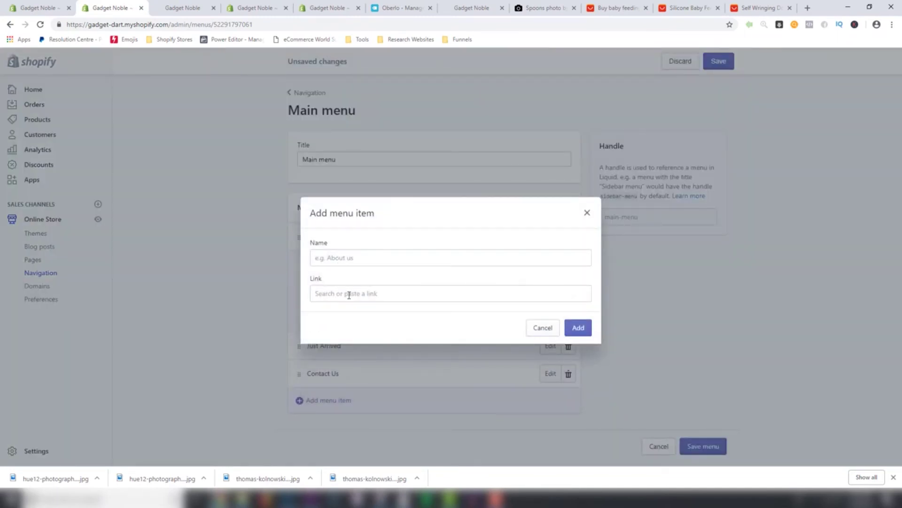
left_click(343, 291)
left_click(346, 354)
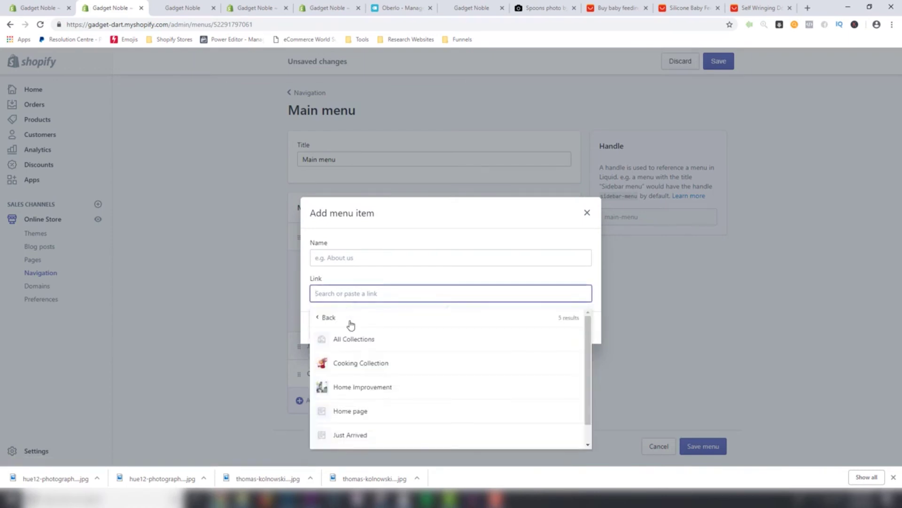
left_click(359, 387)
left_click(573, 345)
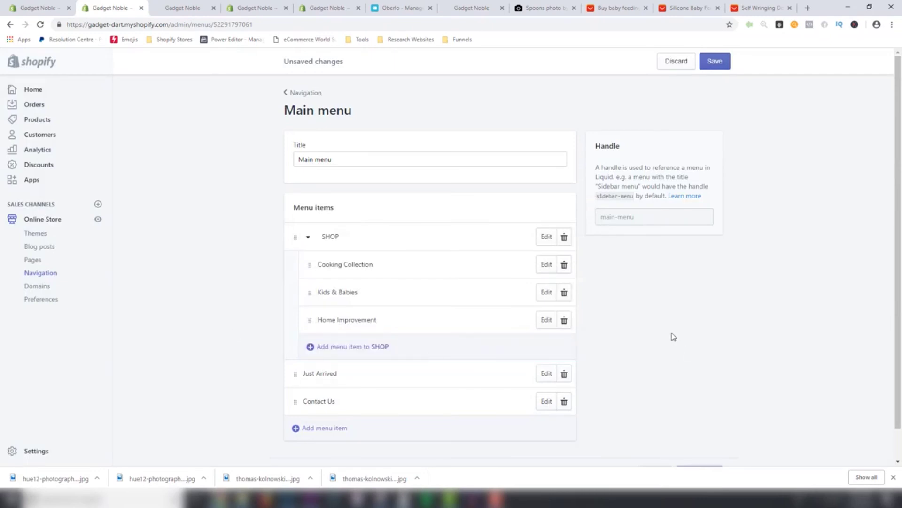
scroll(672, 337, "down", 1)
left_click(714, 61)
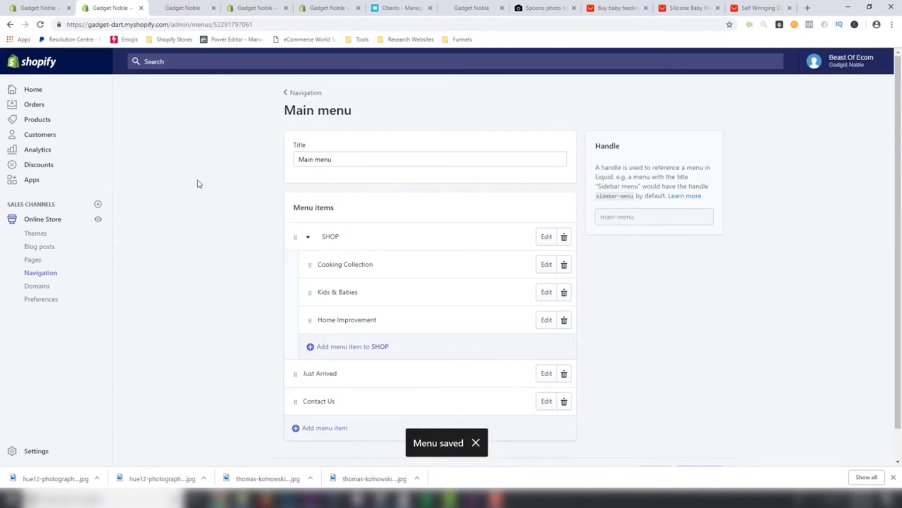
Step: Check the SHOP submenu on the live storefront and open the Just Arrived and Contact Us pages from the header
left_click(177, 9)
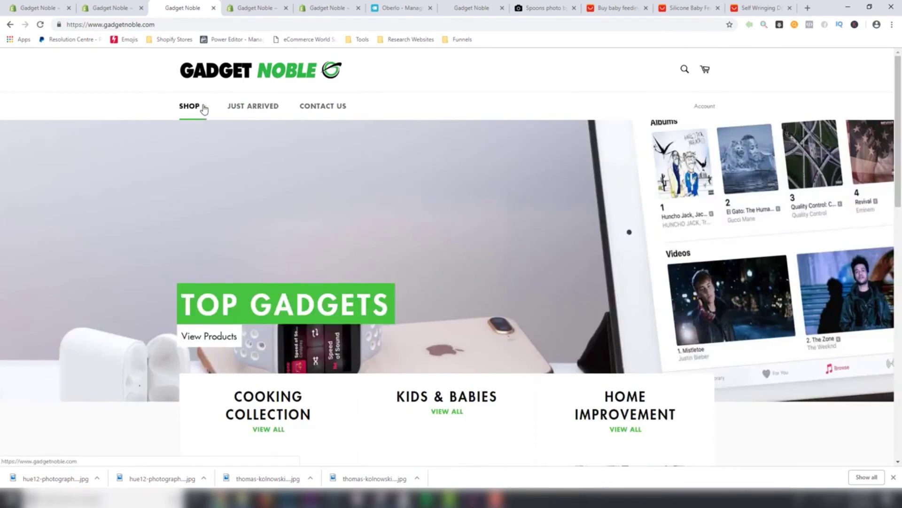
left_click(203, 107)
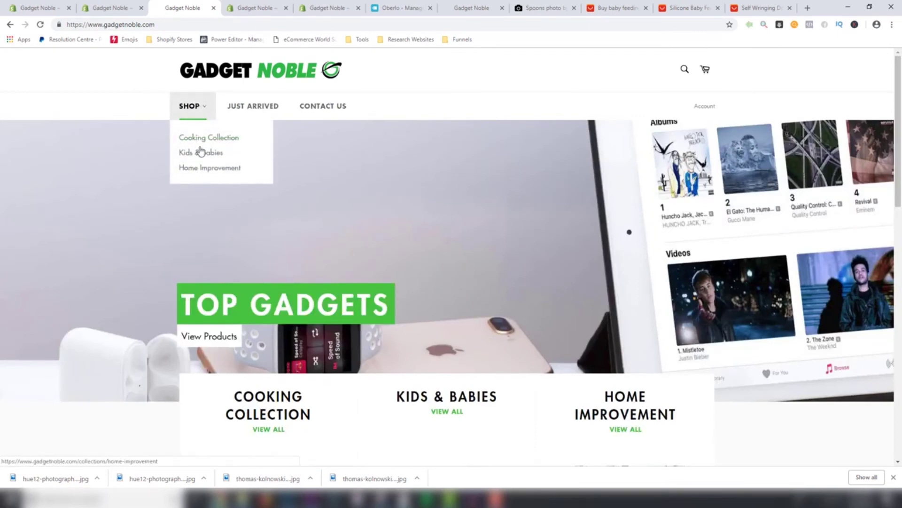
left_click(254, 110)
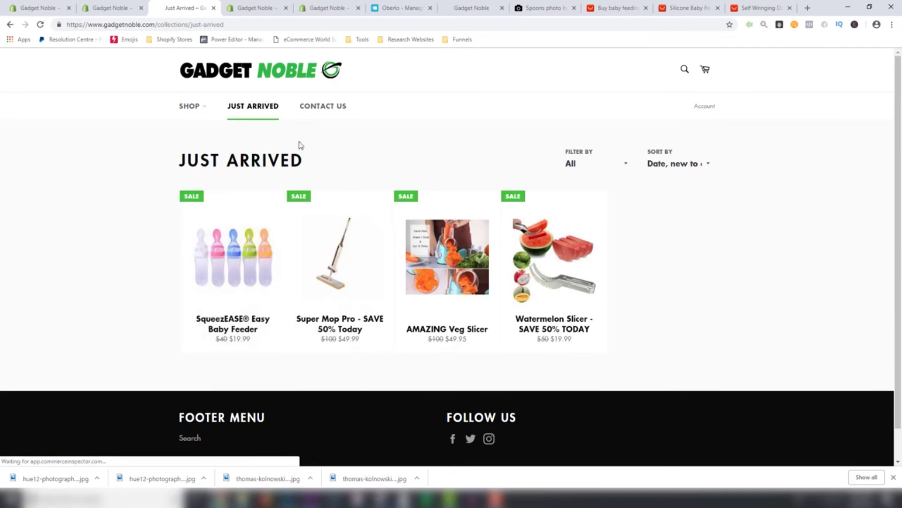
left_click(316, 112)
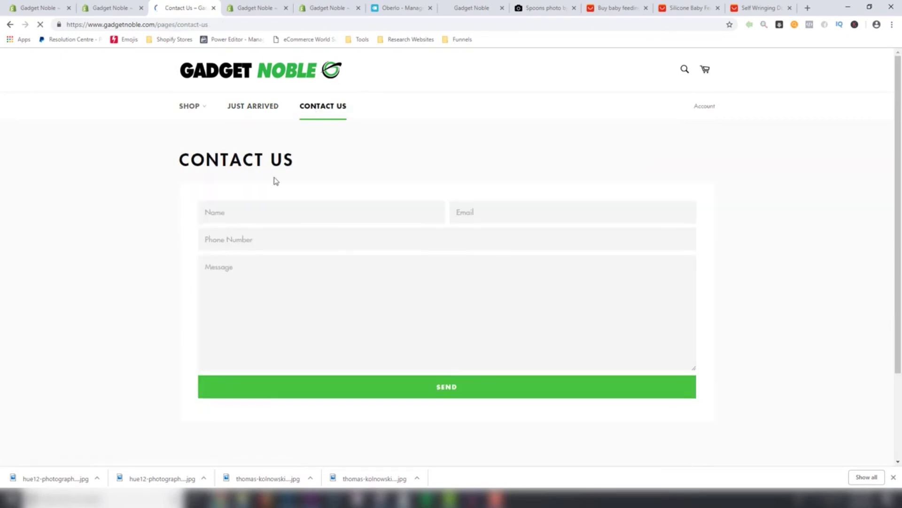
Step: Check the SHOP submenu, open the store's home page, and look through its sections down to the footer menu
left_click(197, 106)
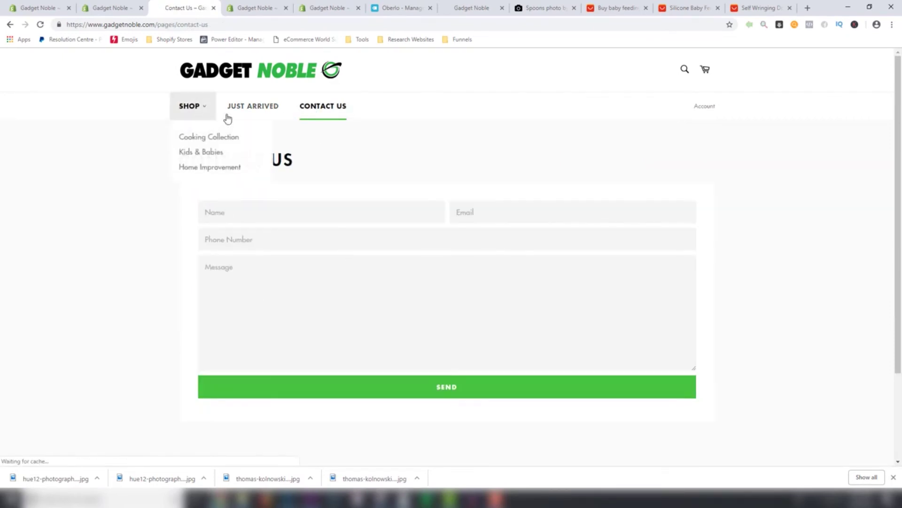
left_click(209, 84)
scroll(138, 191, "down", 10)
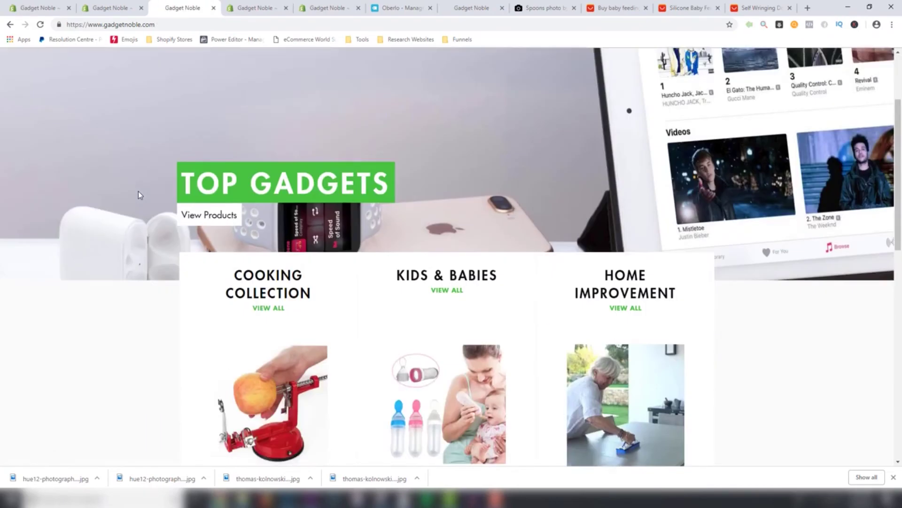
scroll(170, 217, "down", 2)
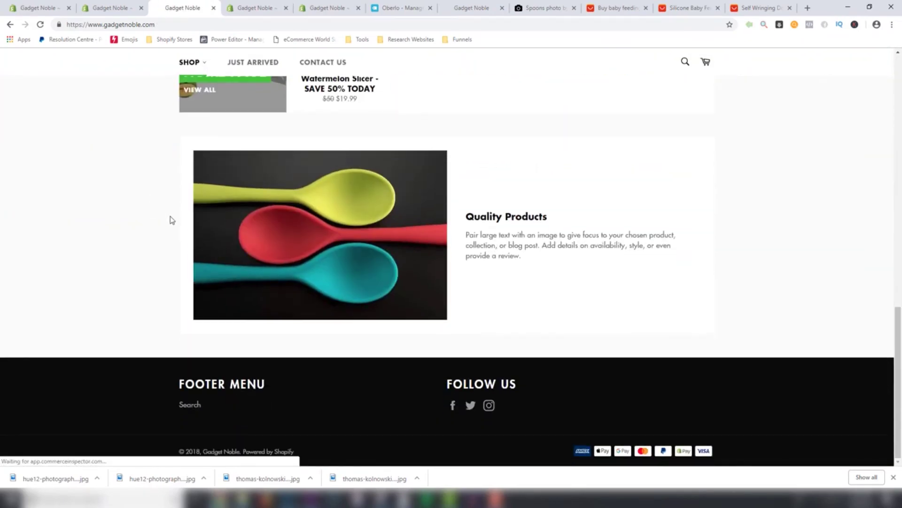
scroll(174, 216, "up", 15)
scroll(186, 213, "down", 15)
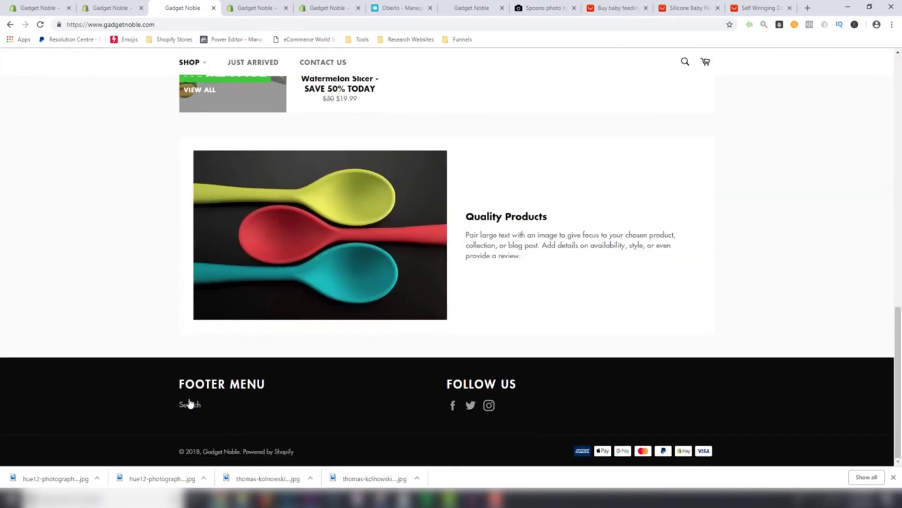
scroll(162, 333, "up", 12)
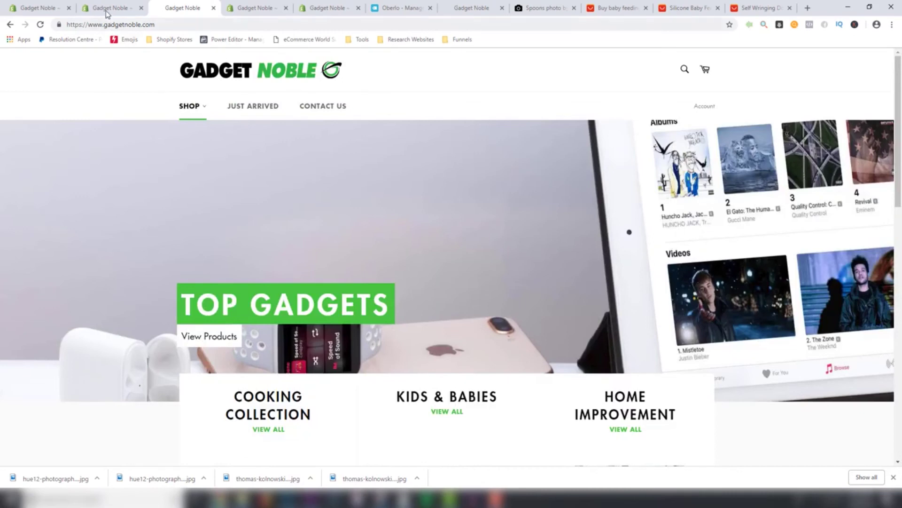
Step: Switch back to the Shopify admin and open the Footer menu from the navigation list for editing
left_click(107, 13)
scroll(233, 296, "down", 1)
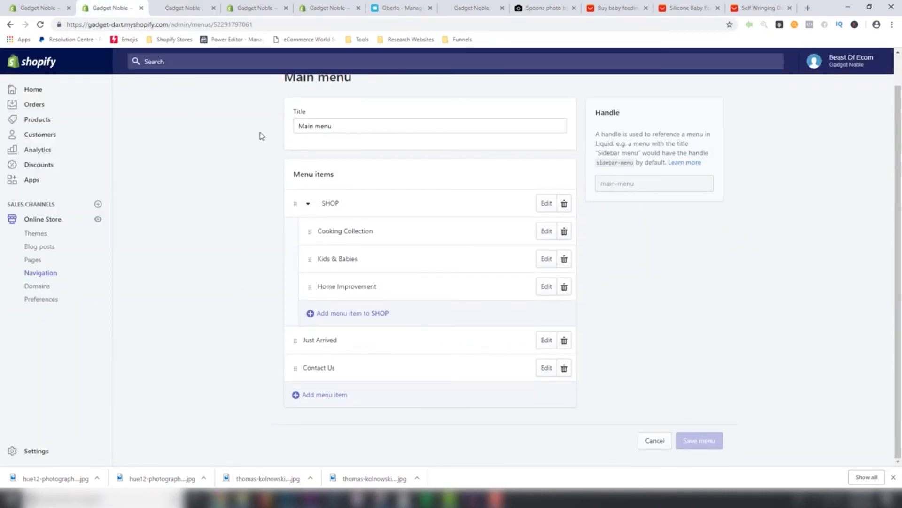
scroll(219, 244, "up", 1)
left_click(294, 94)
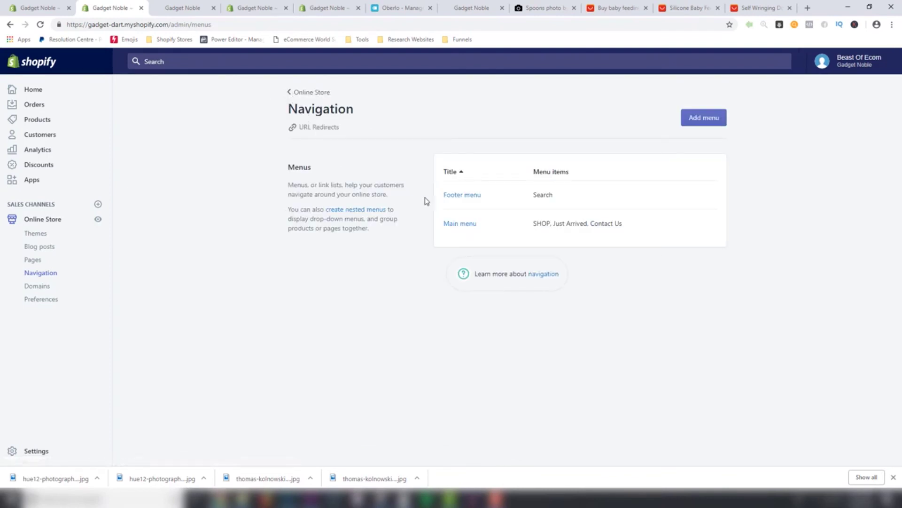
left_click(452, 197)
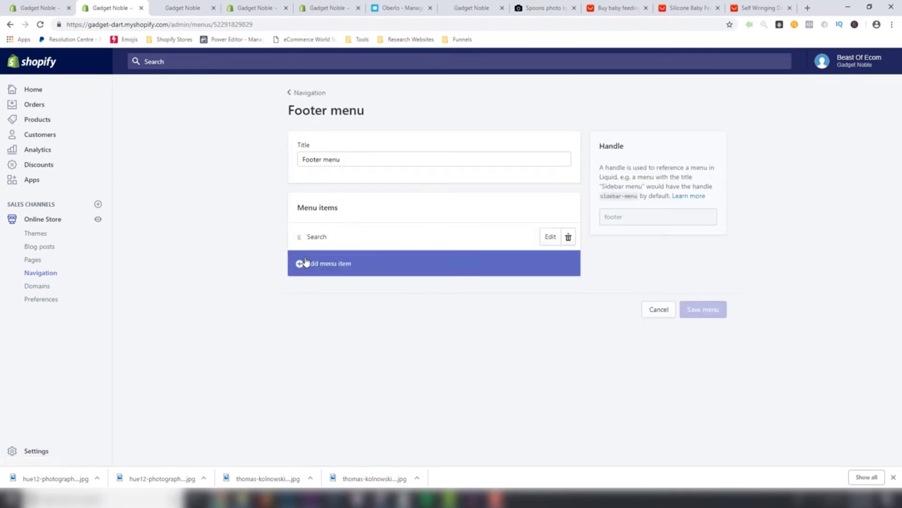
Step: Add a footer menu item that links to the Privacy Policy page
left_click(305, 263)
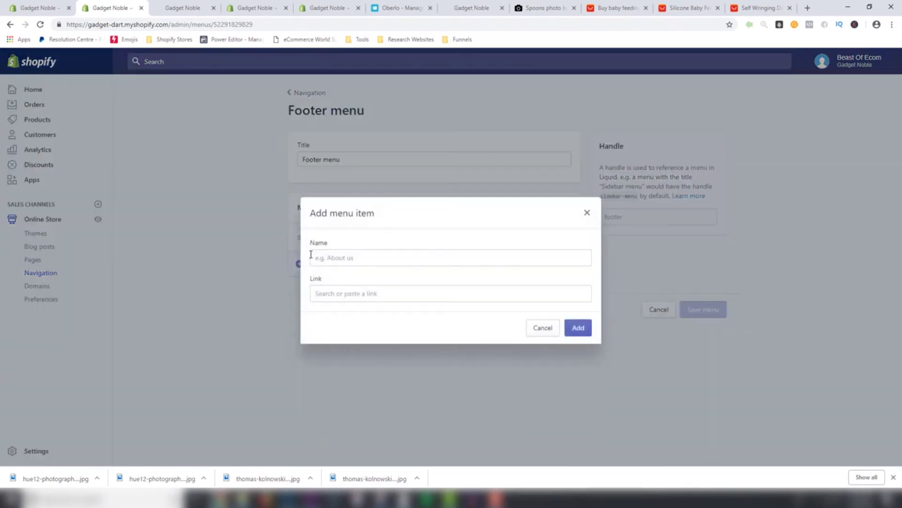
left_click(329, 292)
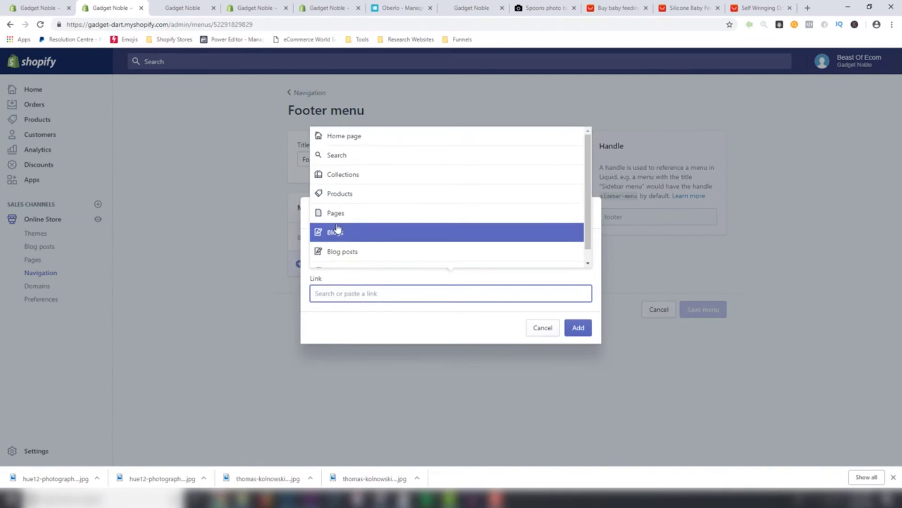
left_click(337, 214)
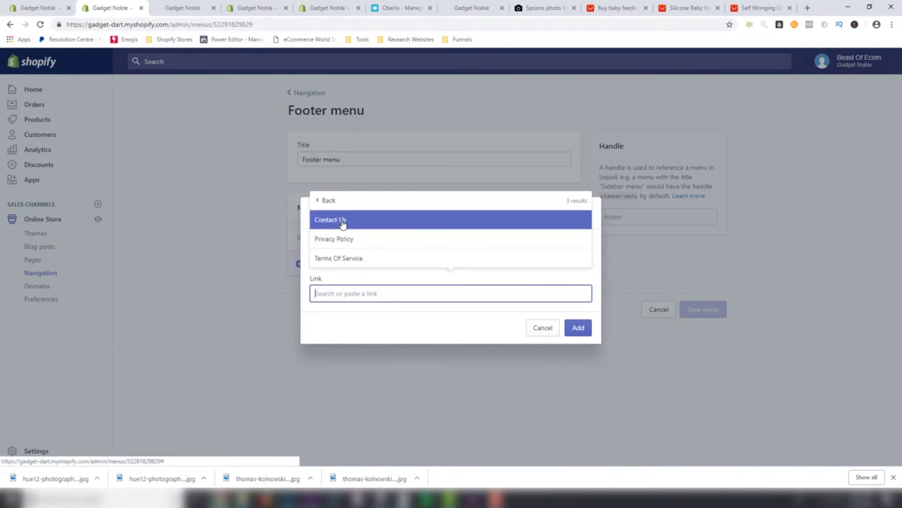
left_click(347, 241)
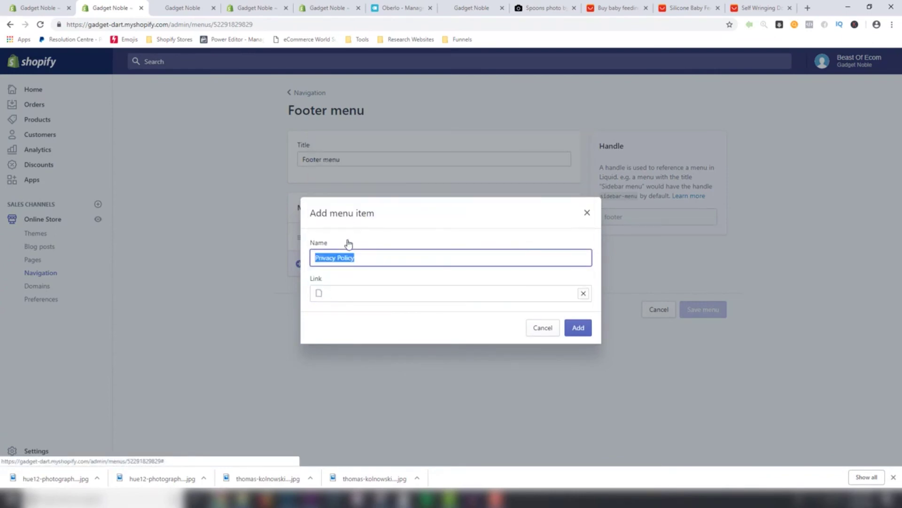
left_click(576, 327)
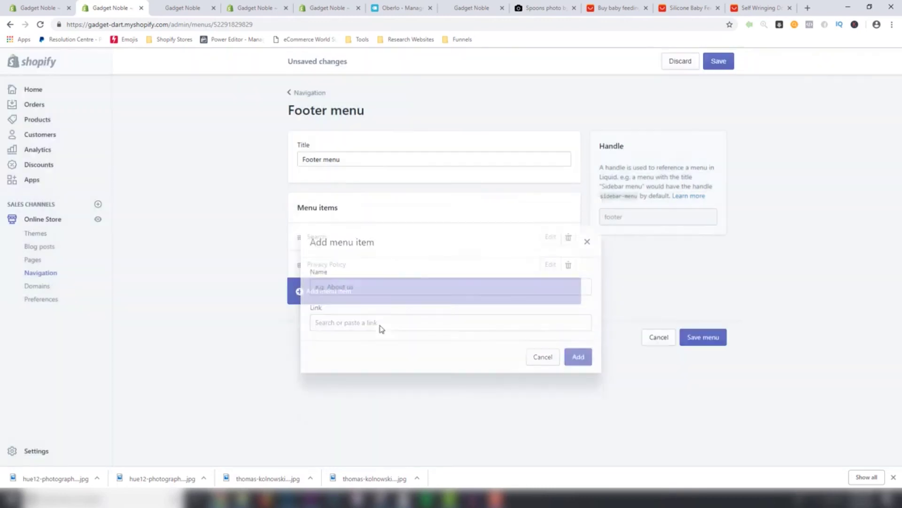
Step: Add a footer menu item that links to the Terms Of Service page and save the footer menu
left_click(306, 292)
left_click(341, 293)
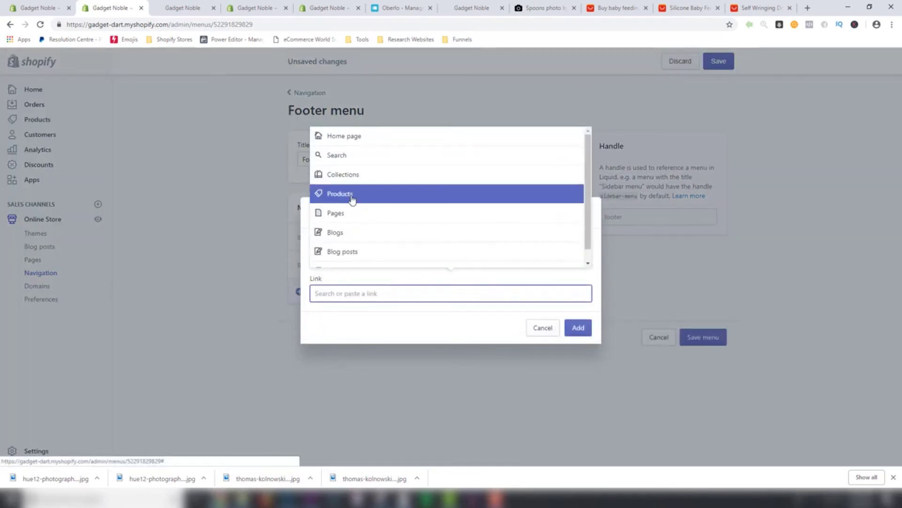
left_click(343, 214)
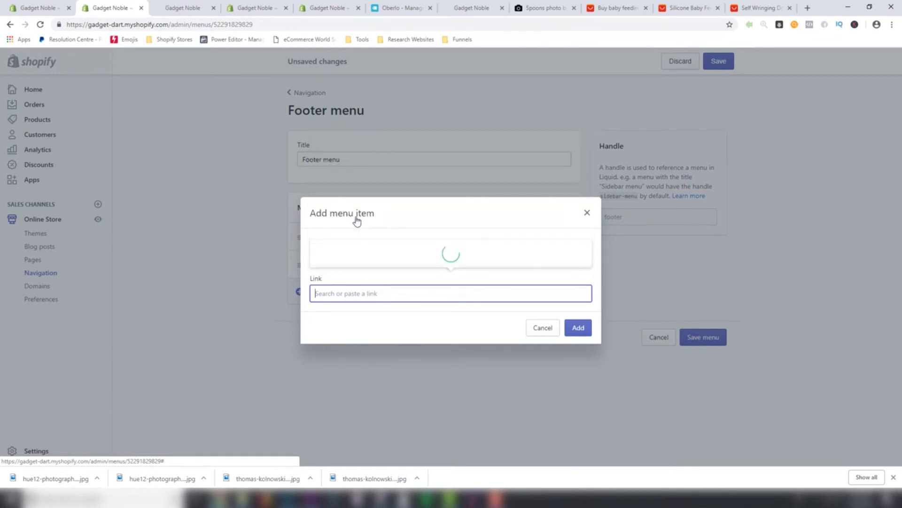
left_click(342, 260)
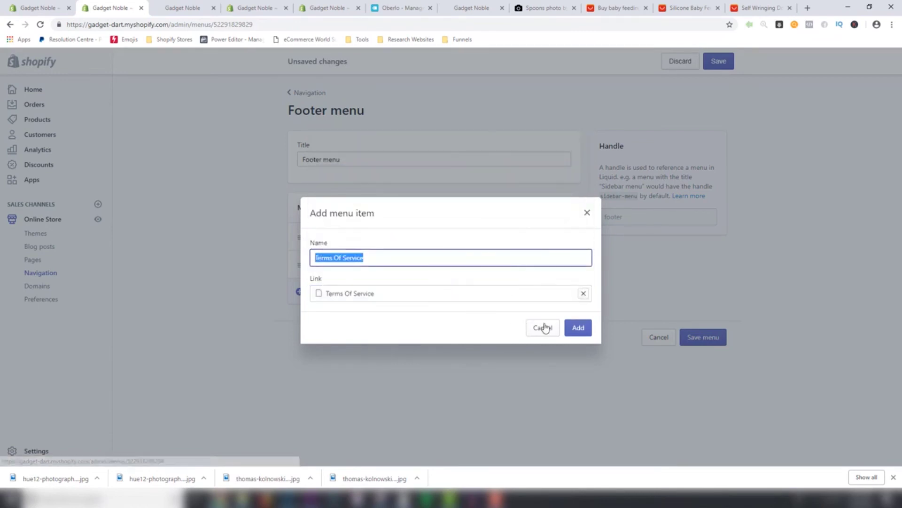
left_click(570, 328)
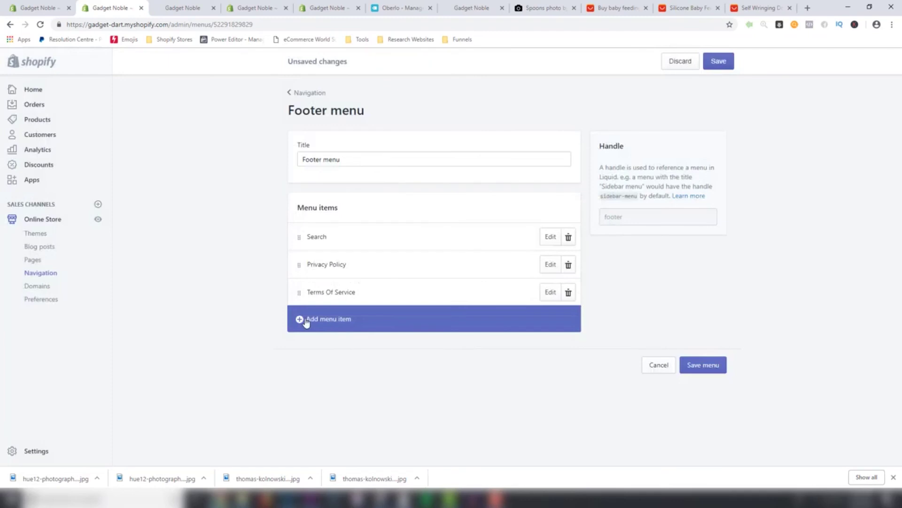
left_click(306, 321)
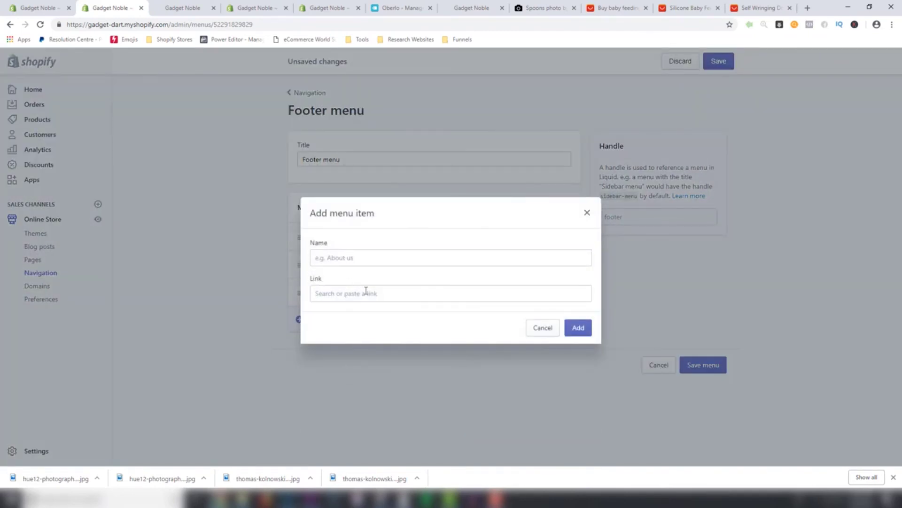
left_click(543, 327)
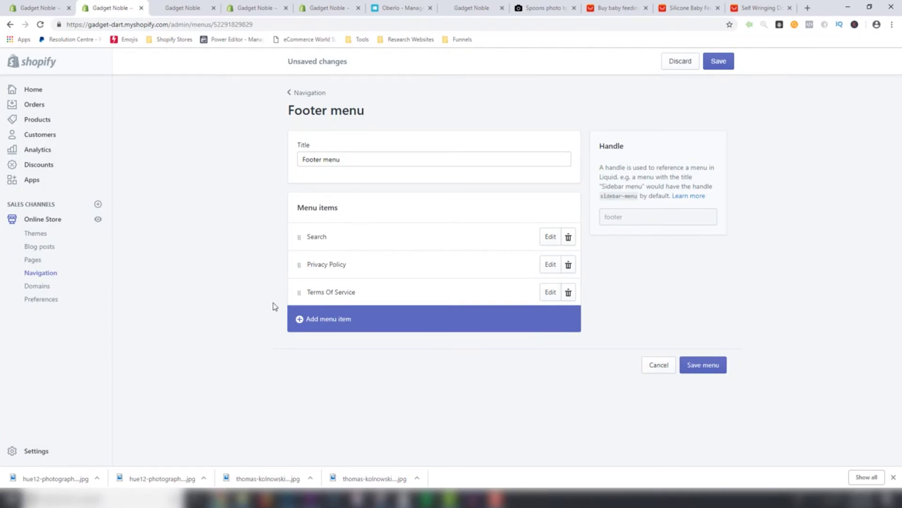
left_click(703, 368)
left_click(323, 322)
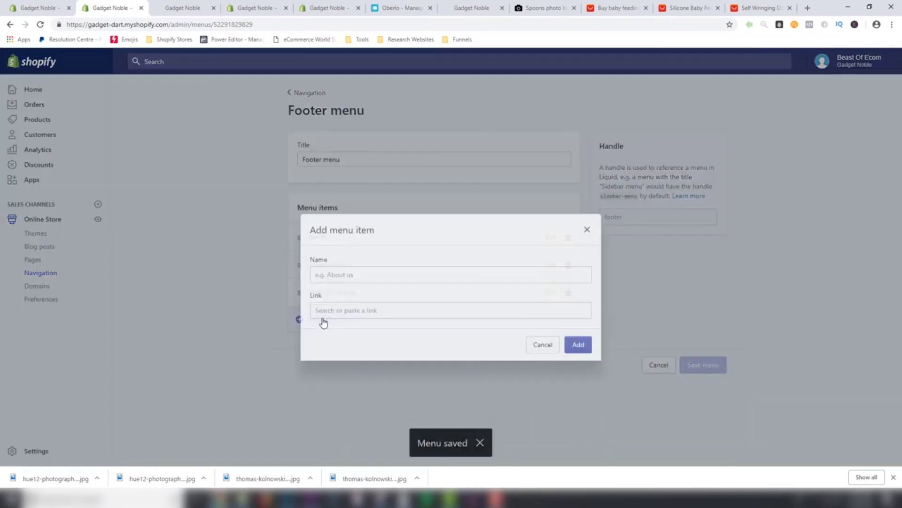
left_click(340, 297)
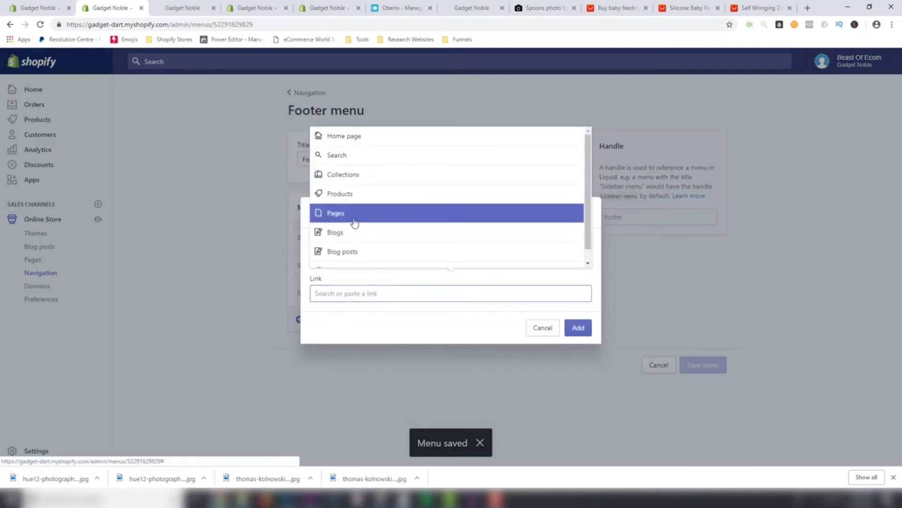
left_click(355, 214)
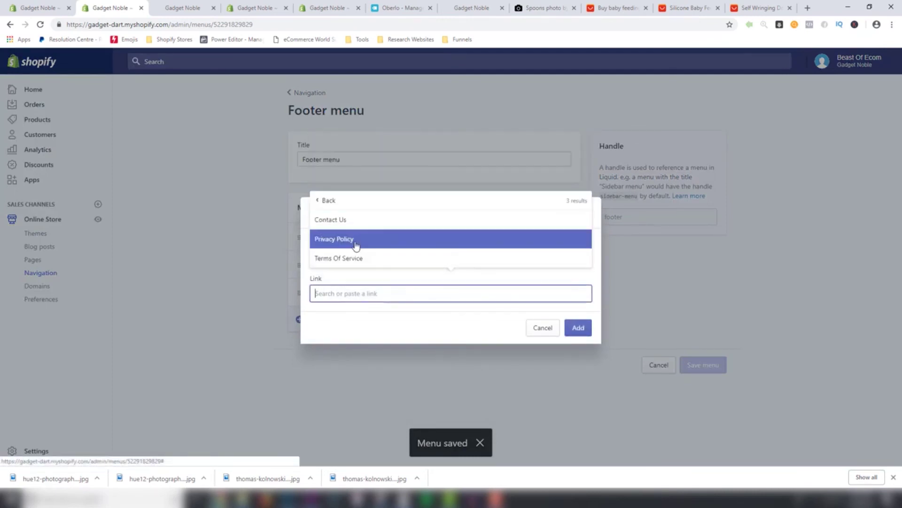
left_click(325, 201)
left_click(246, 267)
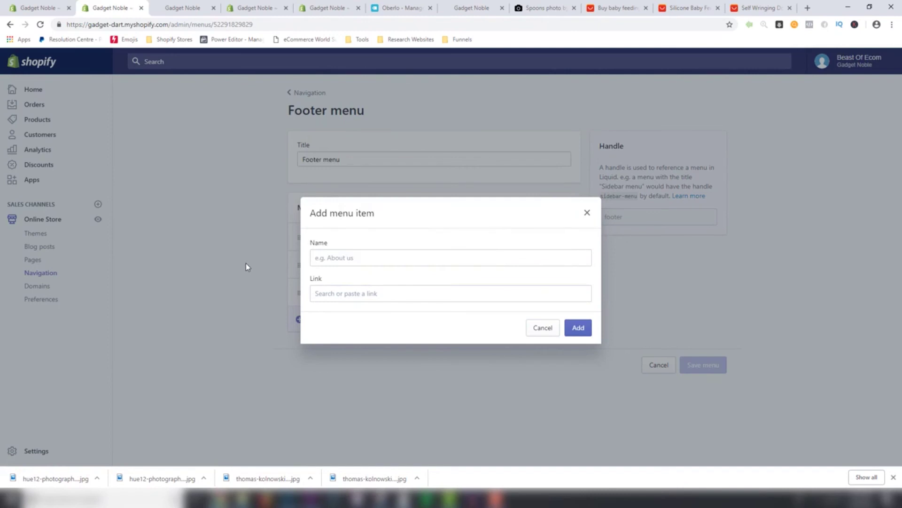
left_click(587, 213)
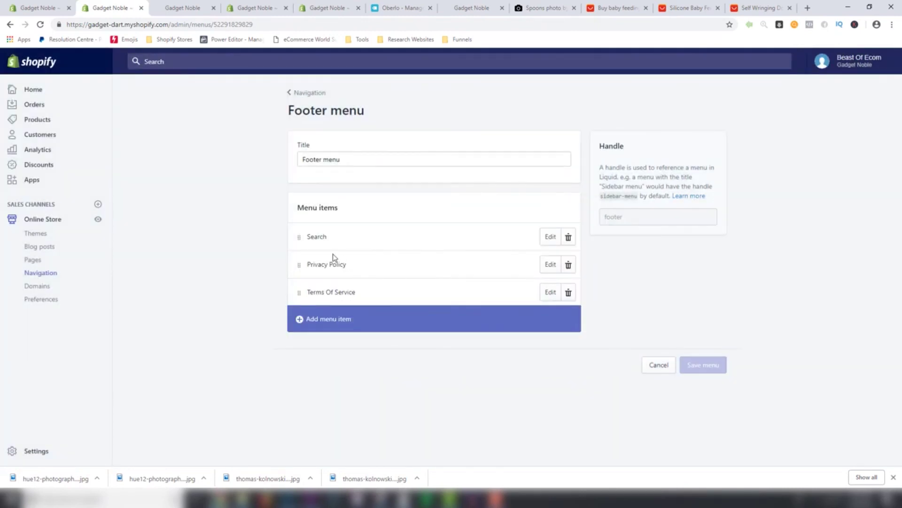
left_click(700, 365)
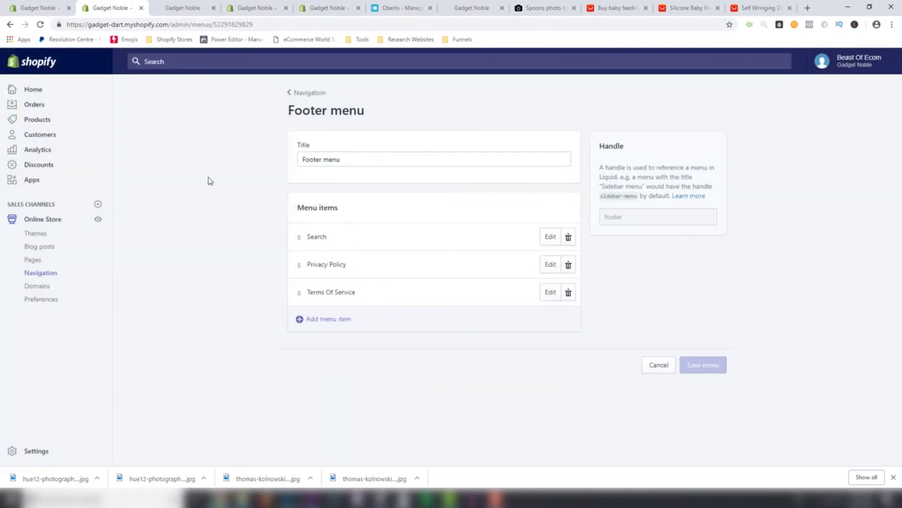
Step: Return to the navigation list, then reload the live storefront and check the links in its footer menu
left_click(300, 95)
left_click(181, 14)
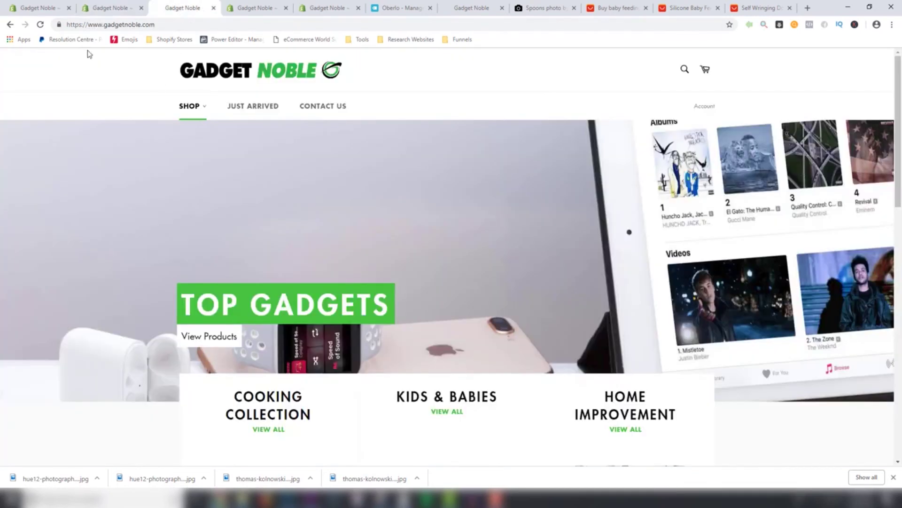
left_click(40, 25)
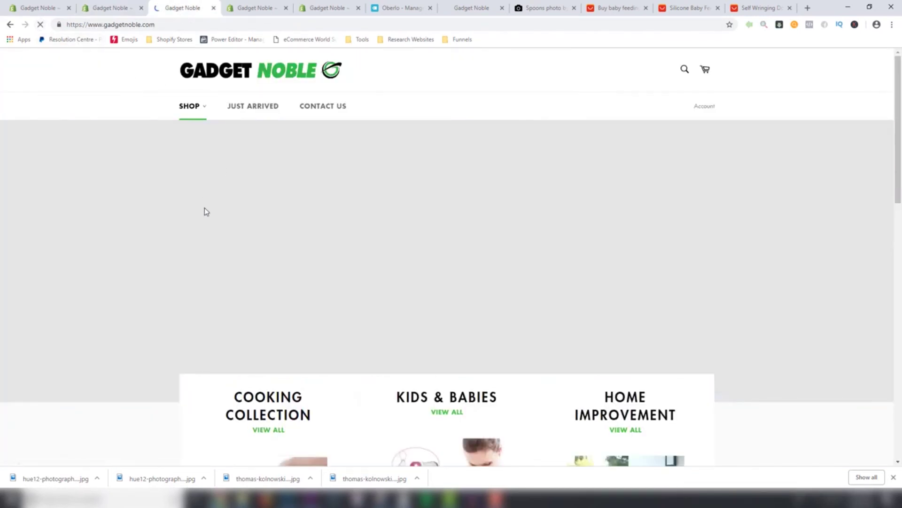
scroll(197, 256, "down", 15)
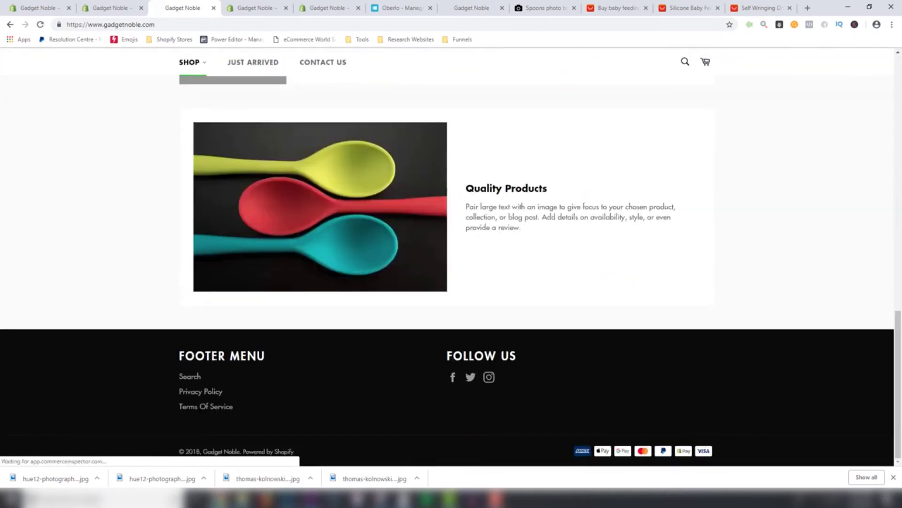
Step: Open the Privacy Policy page from the storefront footer and look through its full text
left_click(205, 394)
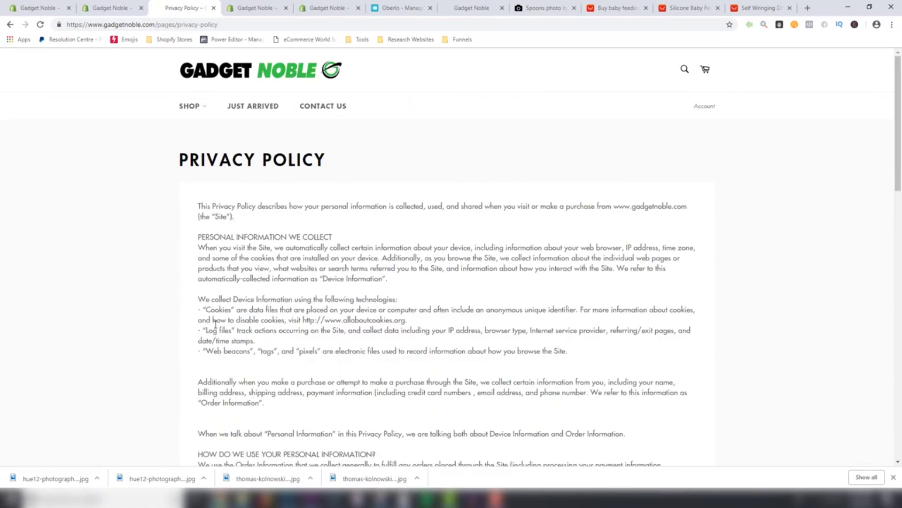
scroll(224, 332, "down", 8)
scroll(224, 333, "down", 9)
scroll(244, 324, "up", 8)
scroll(263, 315, "down", 7)
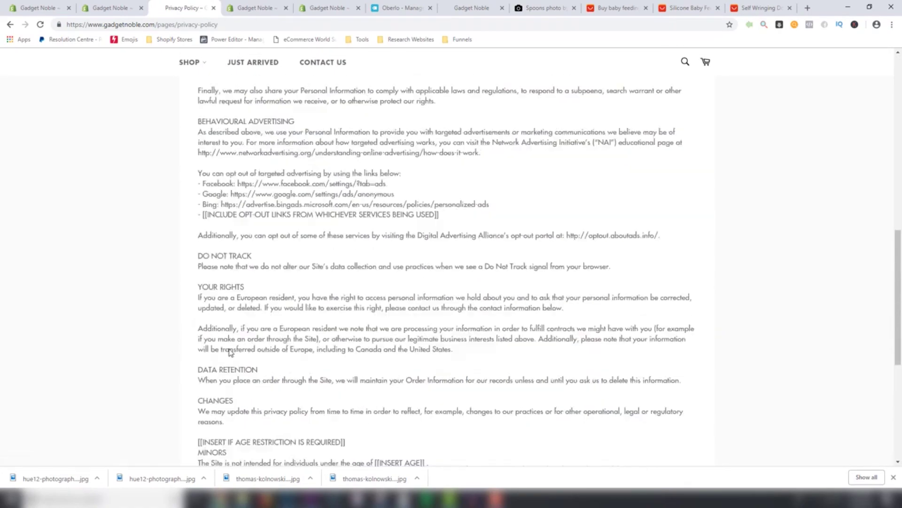
scroll(265, 307, "up", 6)
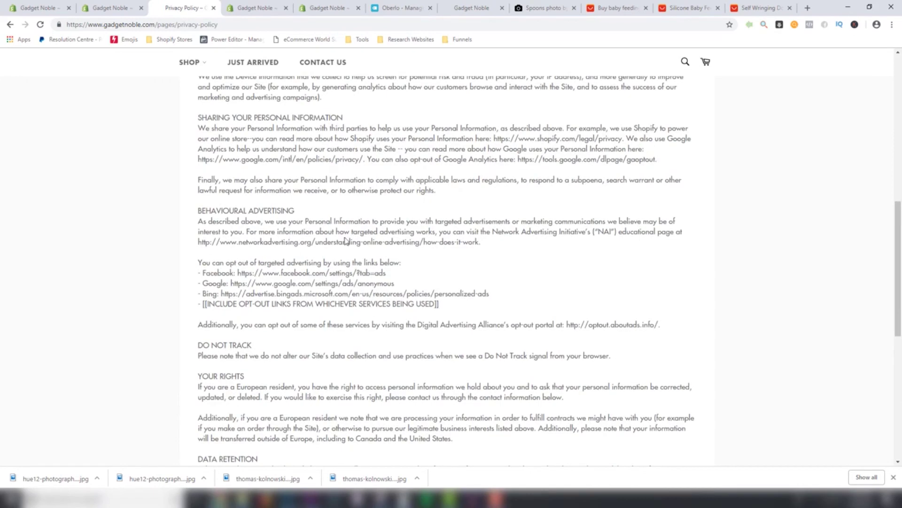
scroll(243, 315, "up", 5)
scroll(312, 293, "up", 5)
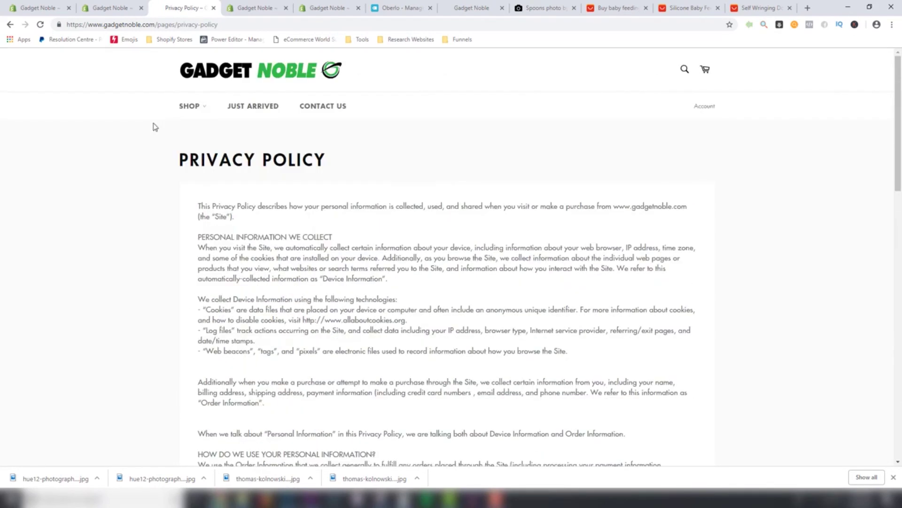
Step: Check the menus in the admin's navigation list, then open the Watermelon Slicer product from the storefront home page
left_click(87, 7)
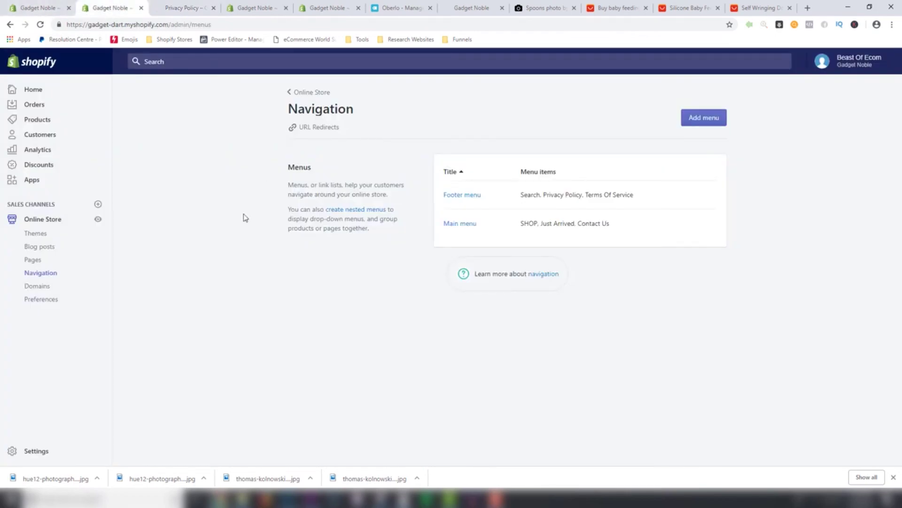
left_click(180, 12)
left_click(228, 76)
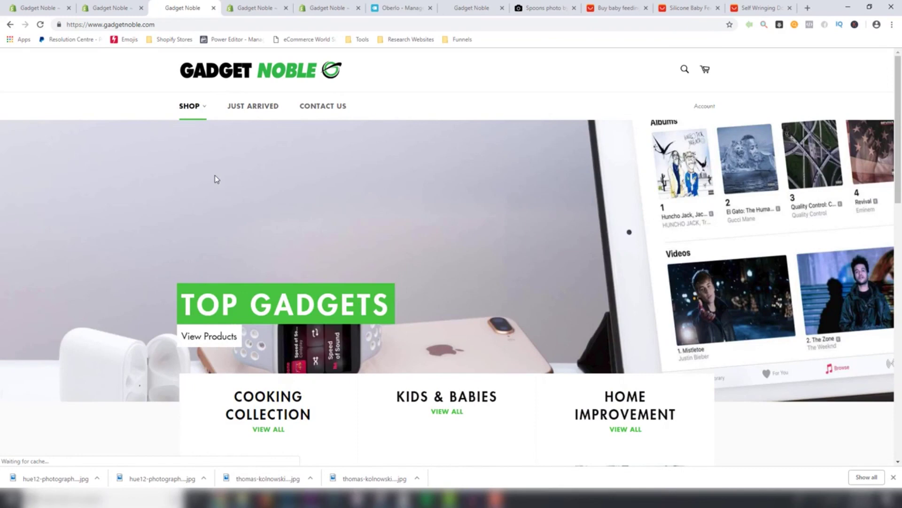
scroll(259, 185, "down", 8)
left_click(347, 332)
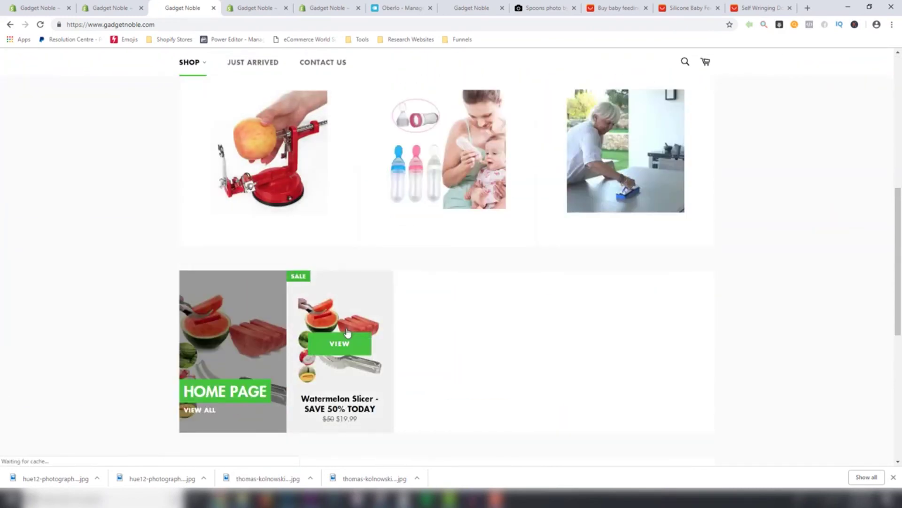
Step: Check the Home page collection section on the storefront, then bring up the store's collections list in the admin
scroll(358, 305, "down", 1)
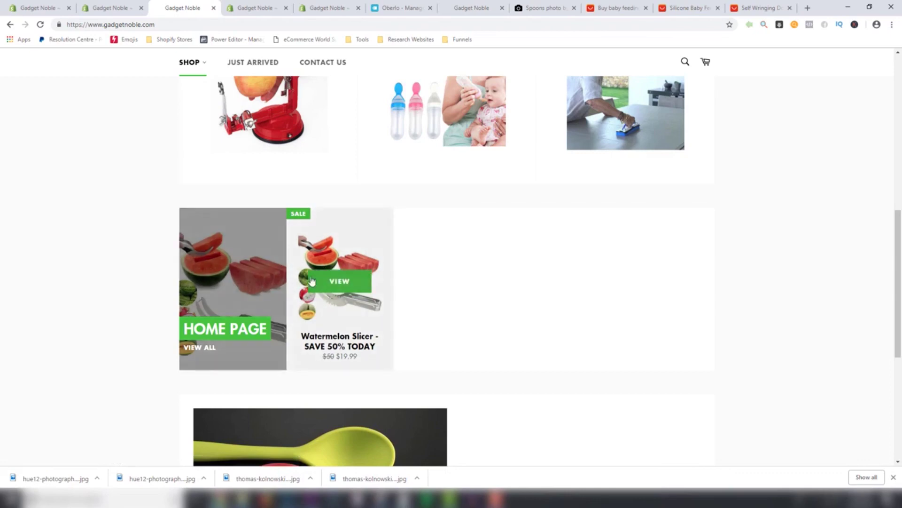
left_click(109, 11)
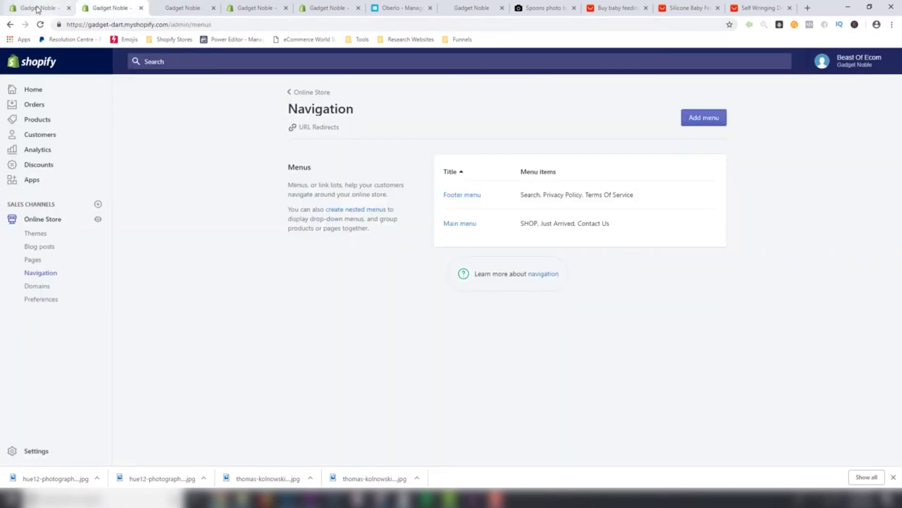
left_click(37, 9)
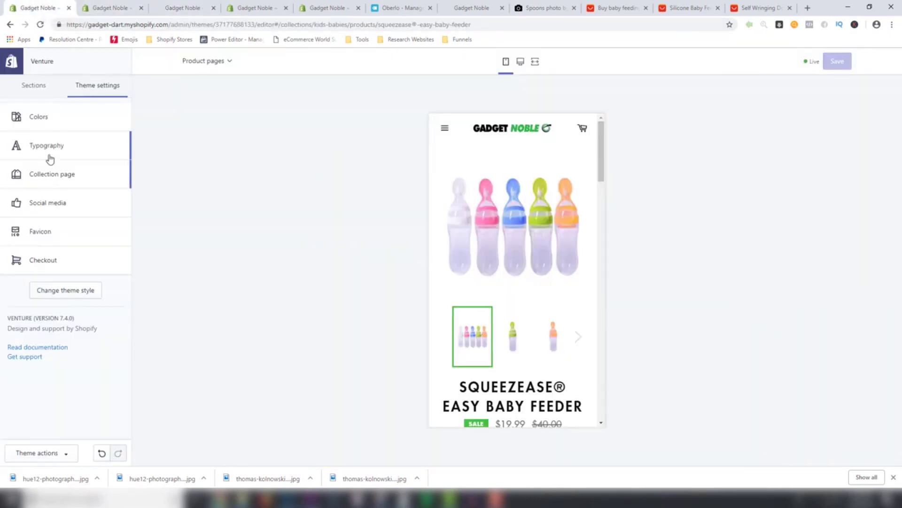
left_click(188, 8)
left_click(244, 8)
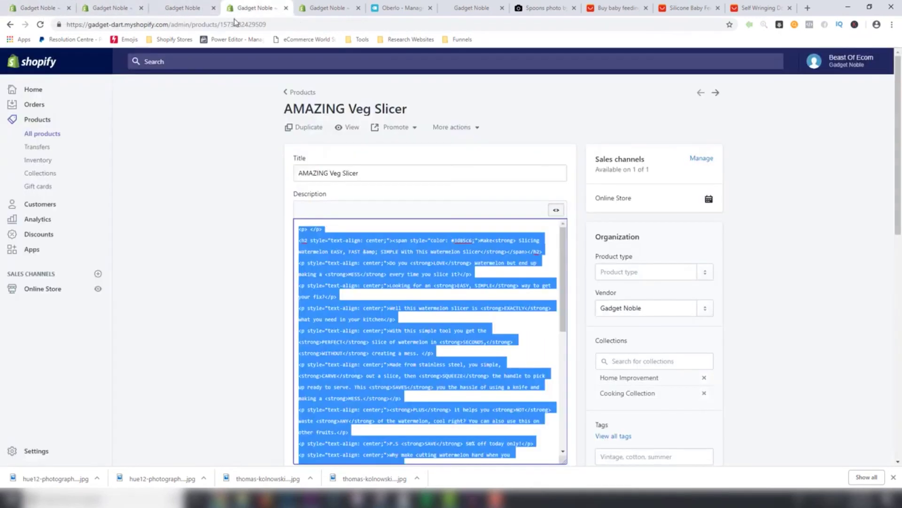
left_click(41, 173)
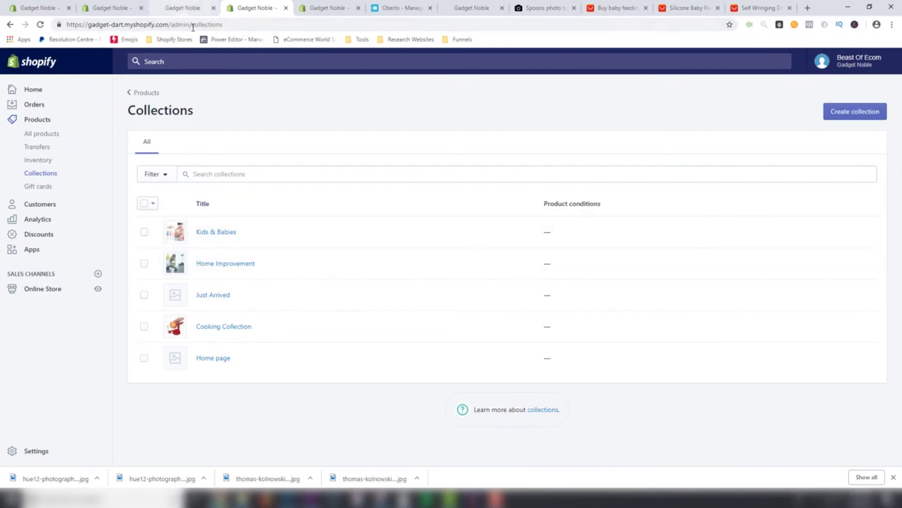
left_click(185, 11)
left_click(121, 11)
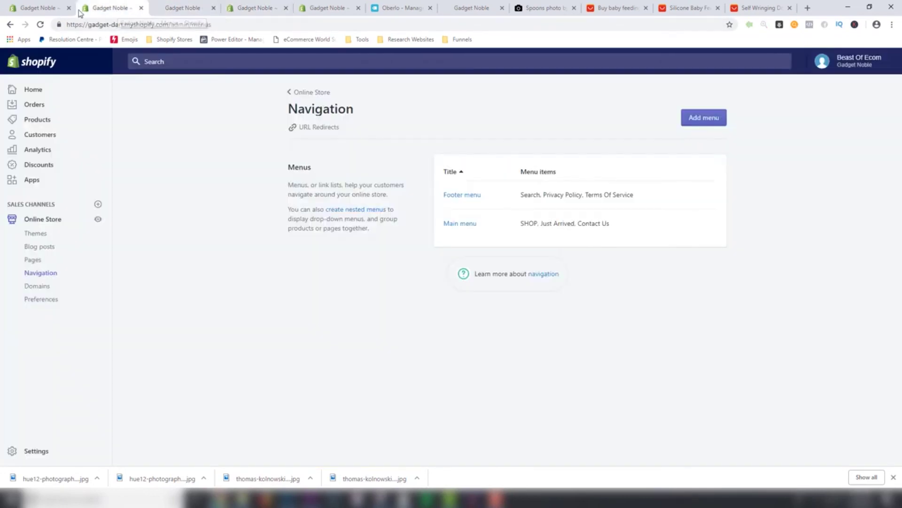
left_click(255, 13)
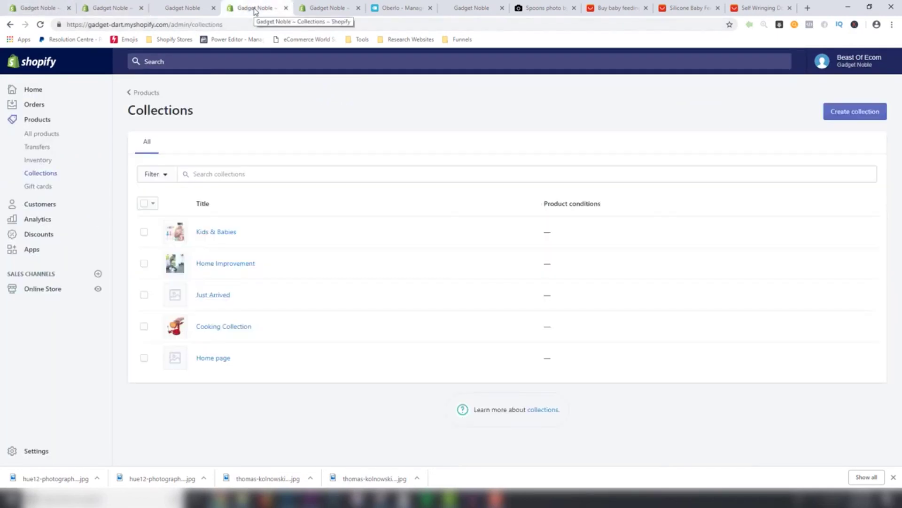
Step: Add the Super Mop Pro product to the Home page collection and save the product
left_click(322, 12)
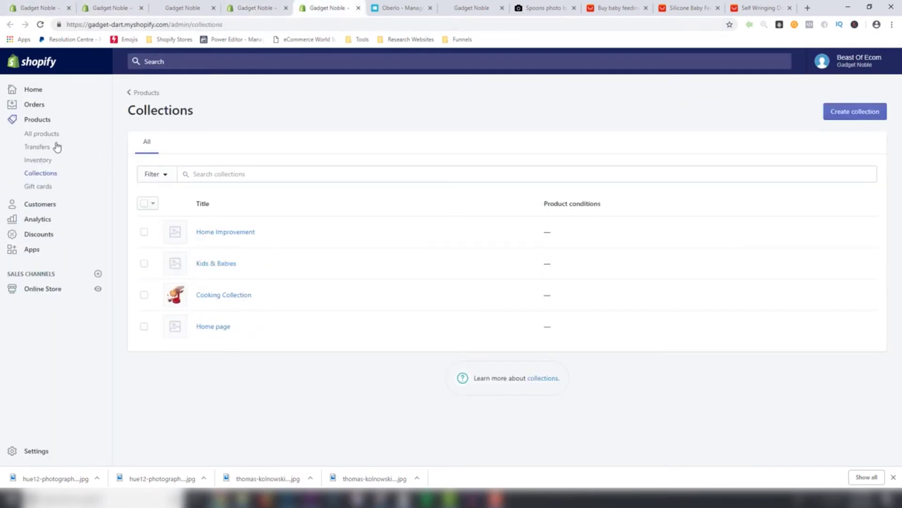
left_click(42, 133)
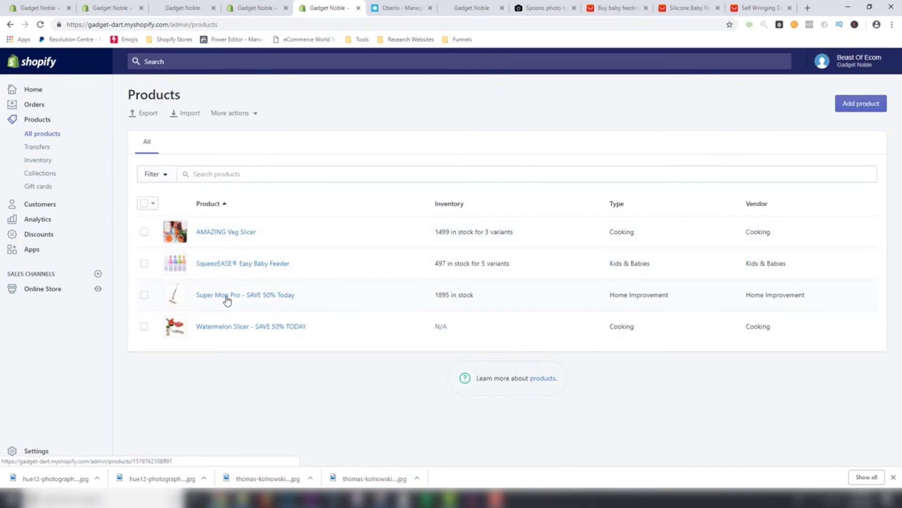
left_click(227, 295)
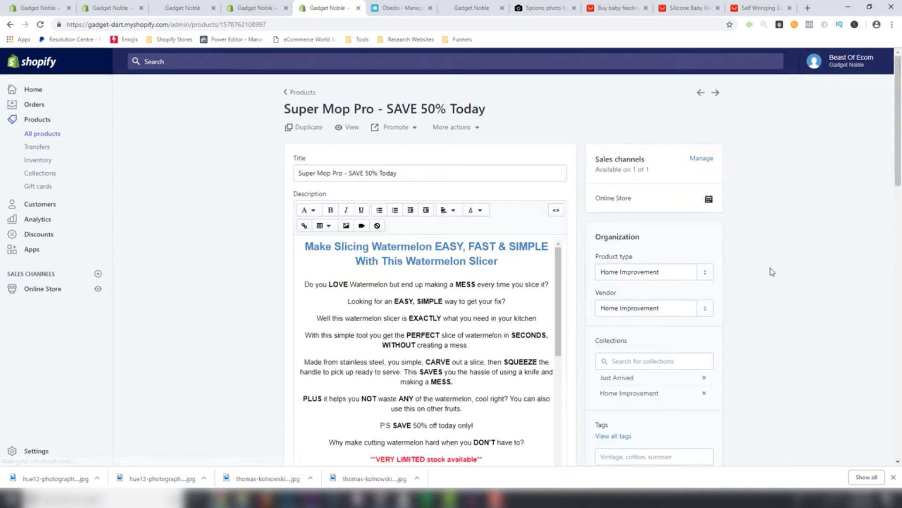
scroll(766, 272, "down", 3)
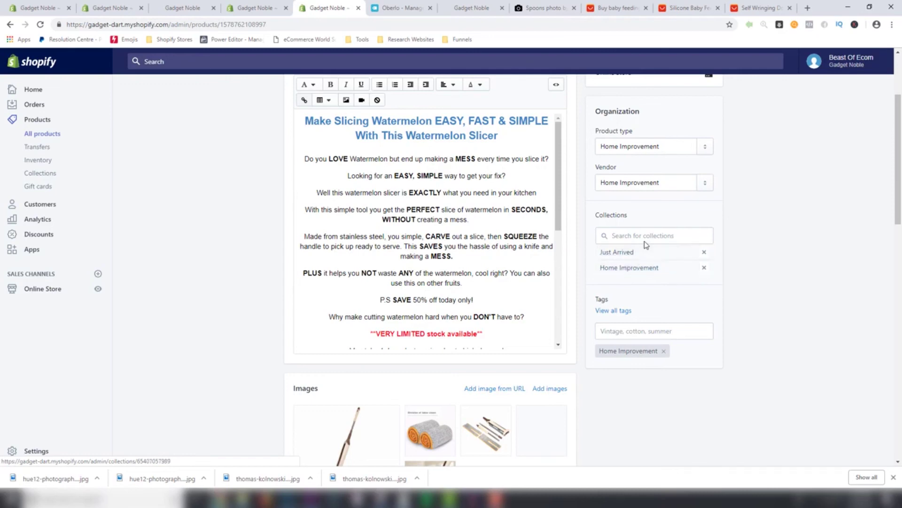
left_click(652, 235)
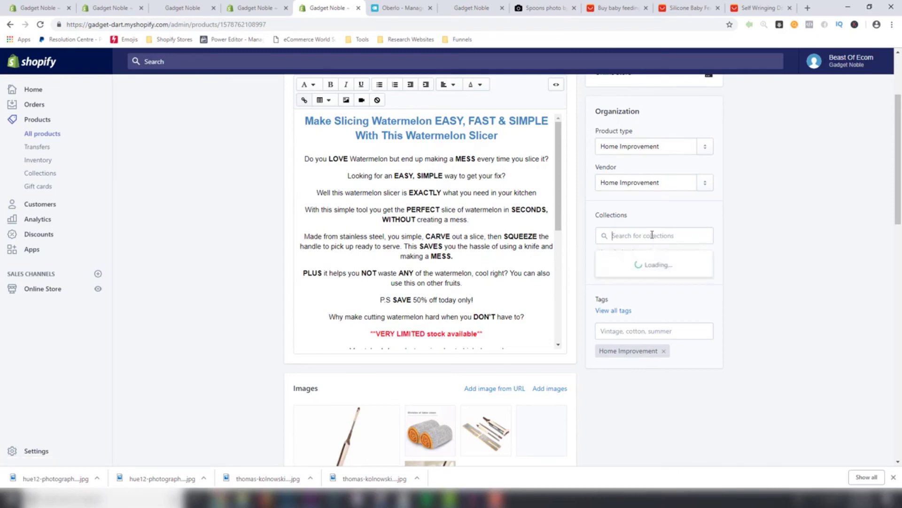
left_click(642, 298)
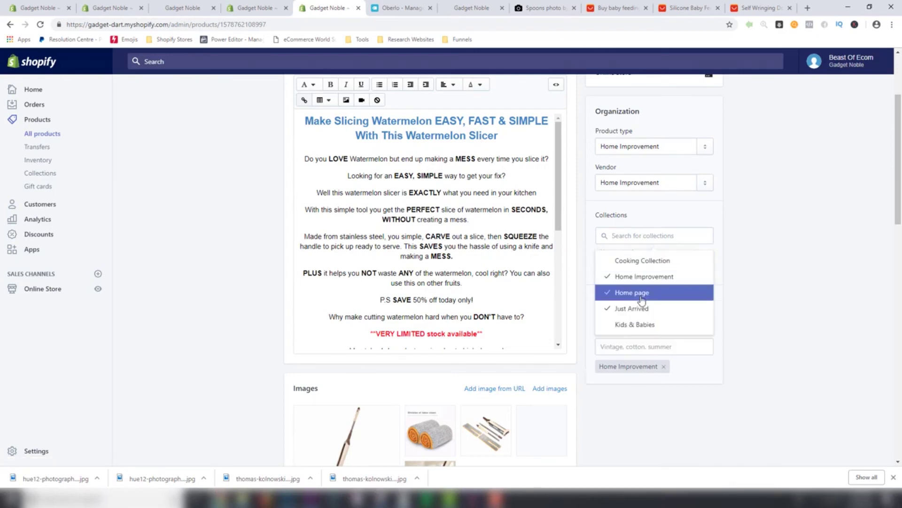
left_click(765, 272)
left_click(723, 65)
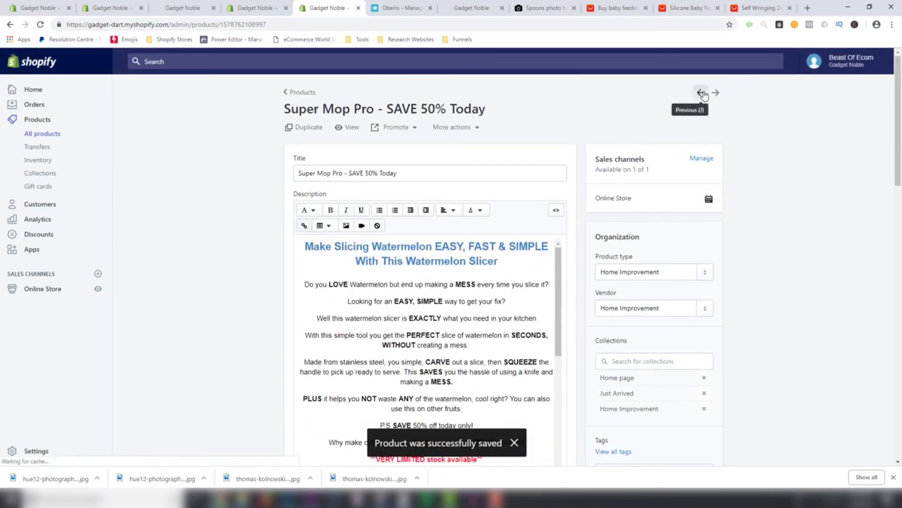
Step: Go to the SqueezEASE Easy Baby Feeder product, add it to the Home page collection and save it
left_click(701, 92)
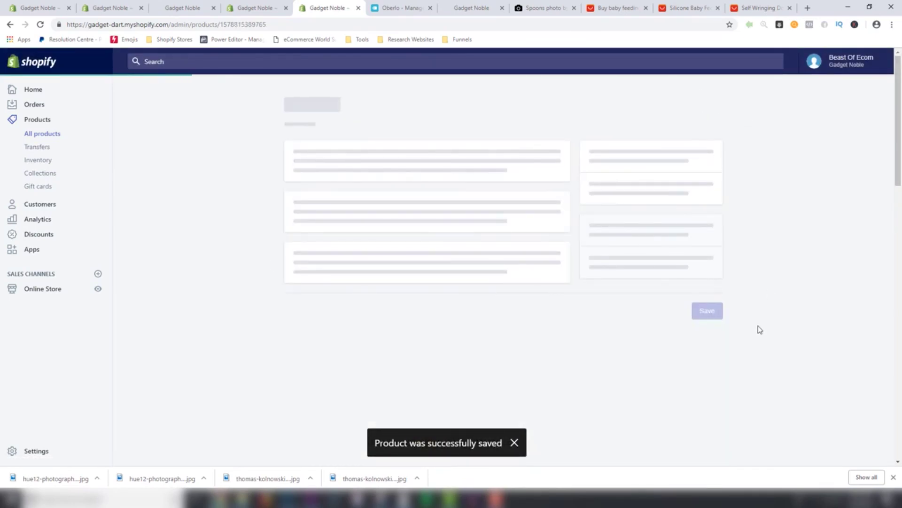
scroll(669, 260, "down", 3)
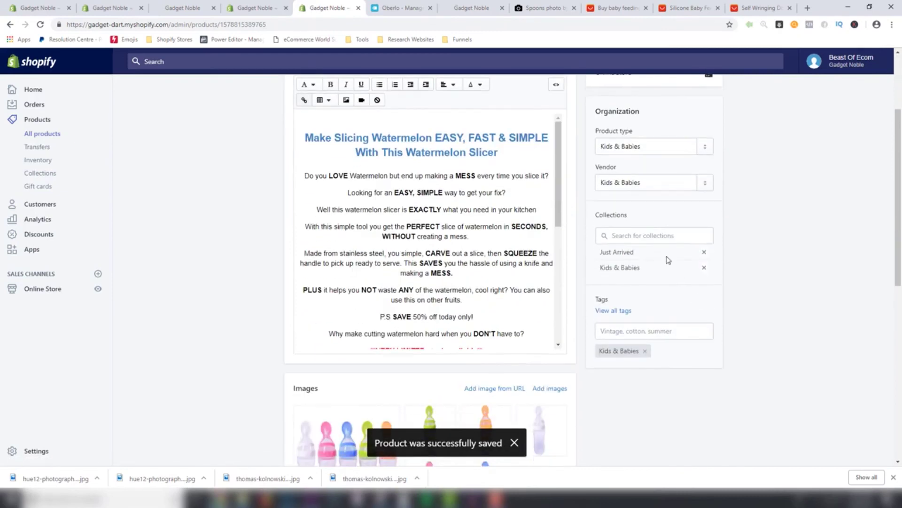
left_click(653, 235)
left_click(637, 292)
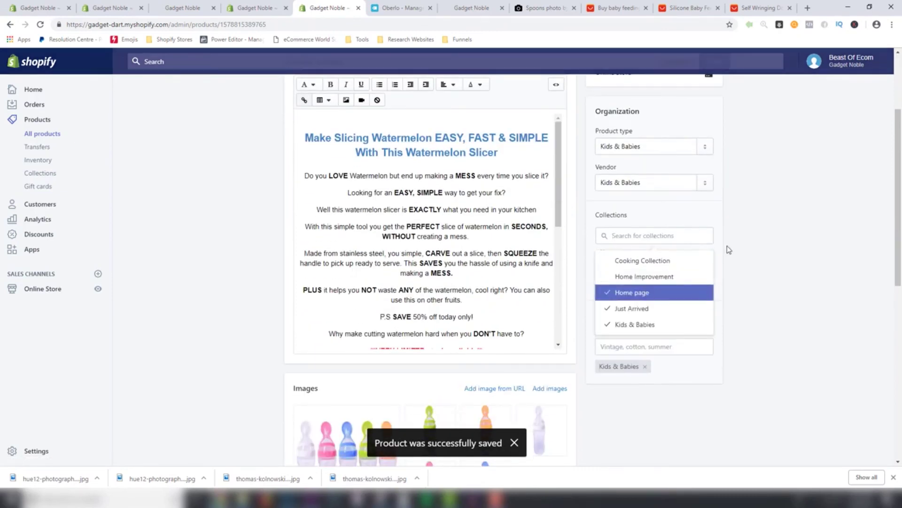
left_click(710, 62)
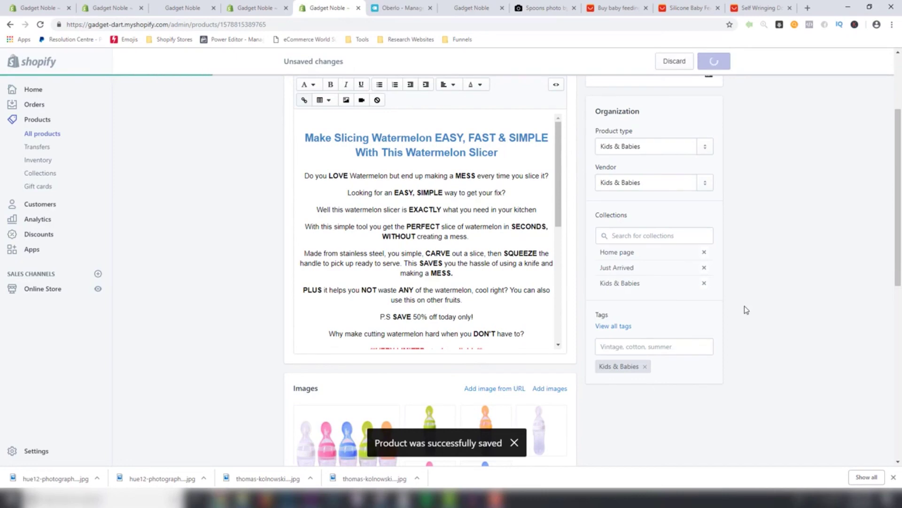
Step: Go to the AMAZING Veg Slicer product, add it to the Home page collection and save it
scroll(745, 305, "up", 3)
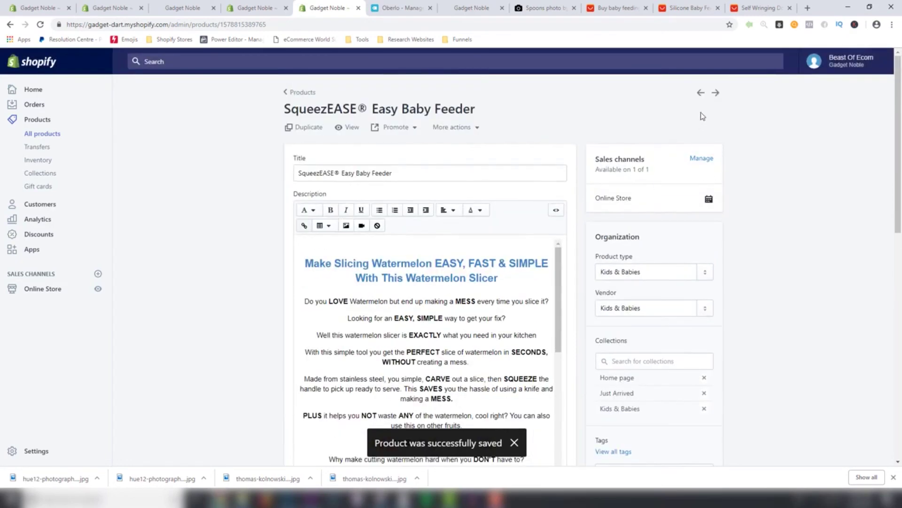
left_click(700, 93)
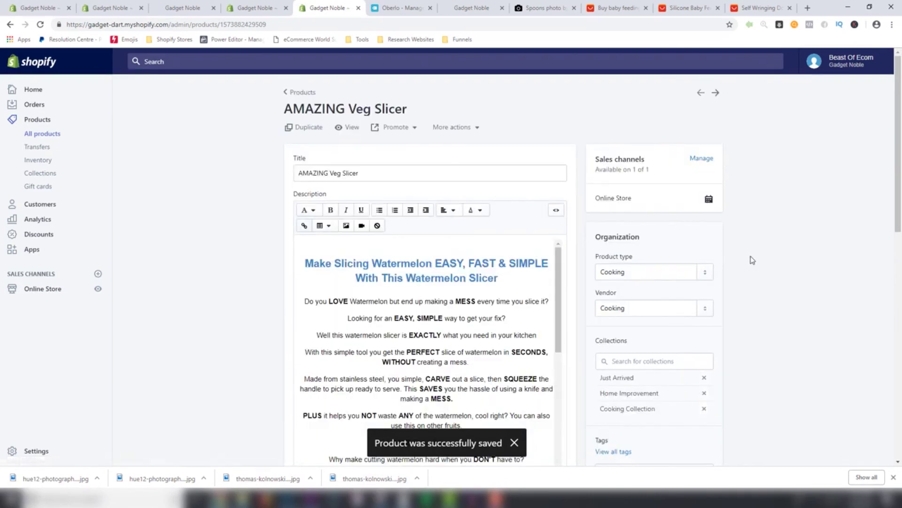
scroll(752, 259, "down", 5)
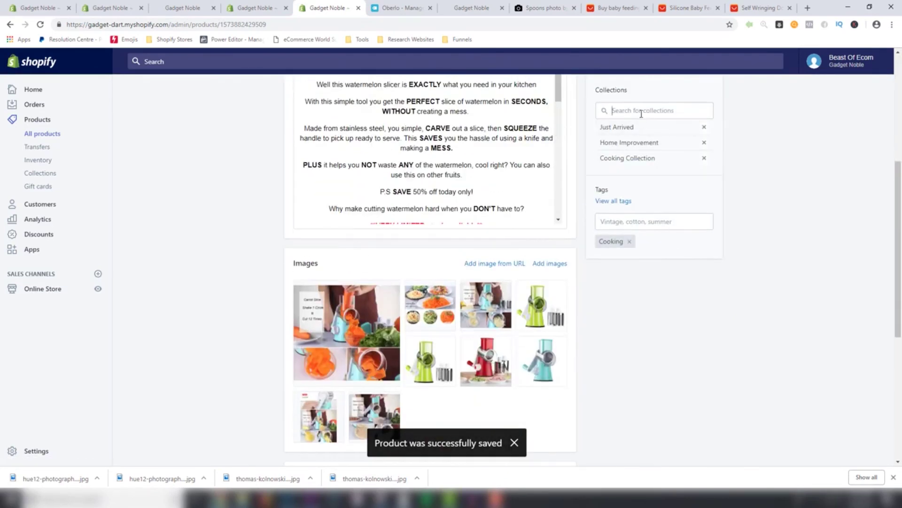
left_click(641, 114)
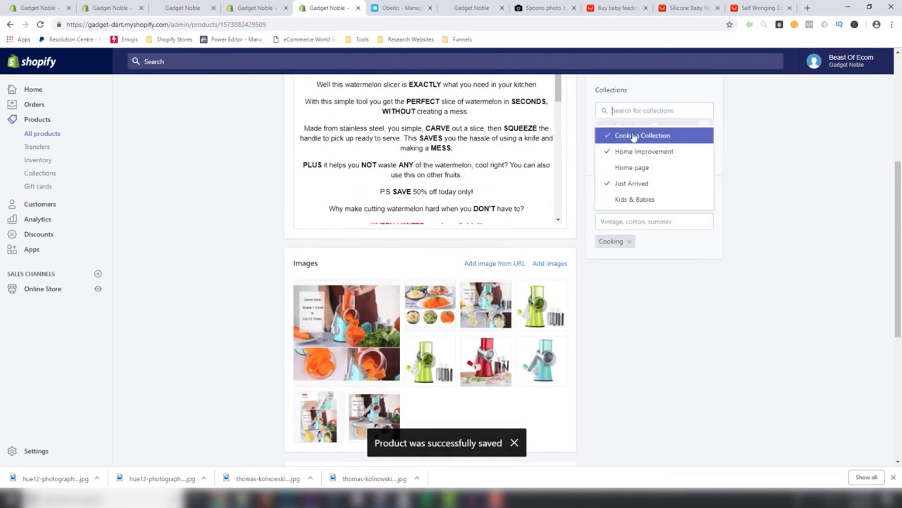
left_click(637, 169)
left_click(721, 63)
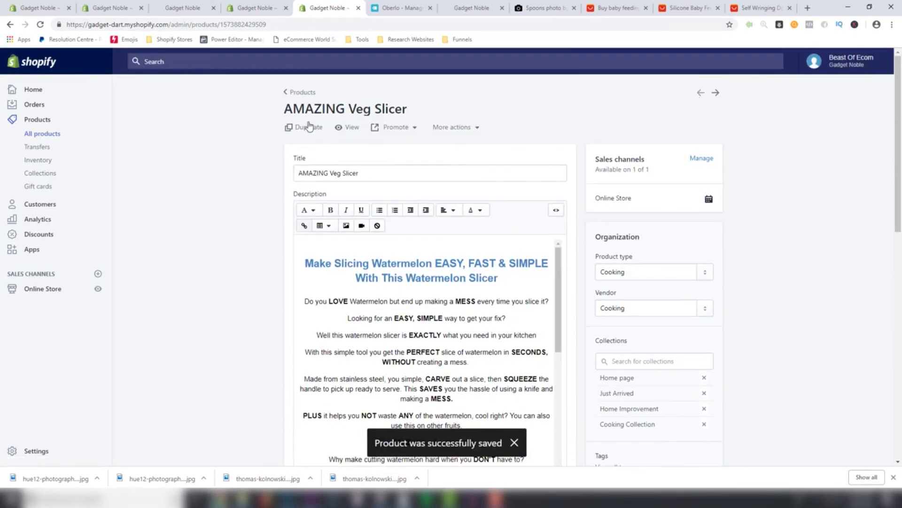
Step: Reload the live storefront and review the home page from the header through the Home page collection products to the footer
left_click(183, 10)
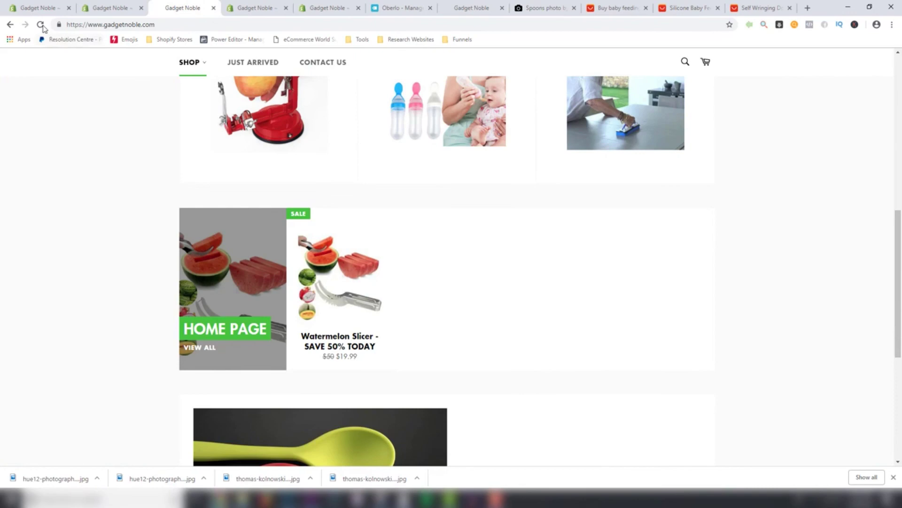
left_click(41, 24)
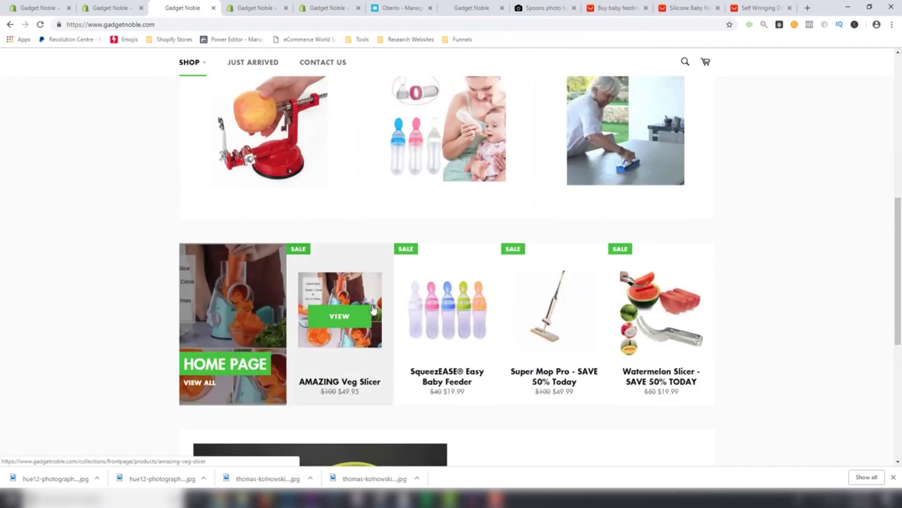
scroll(354, 214, "up", 10)
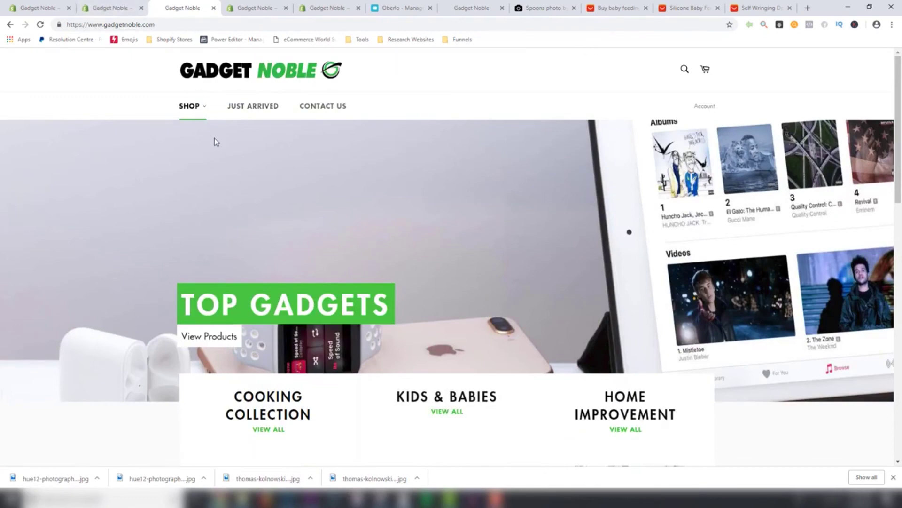
scroll(216, 154, "down", 6)
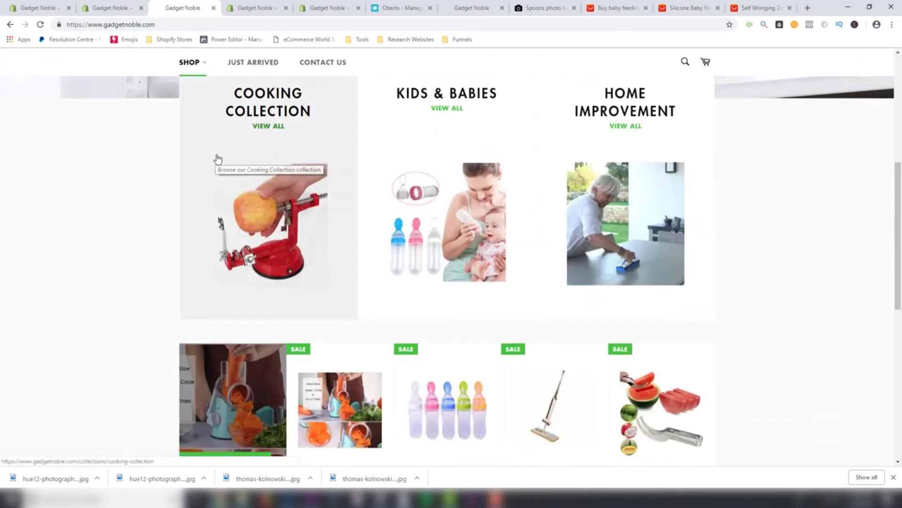
scroll(217, 158, "up", 6)
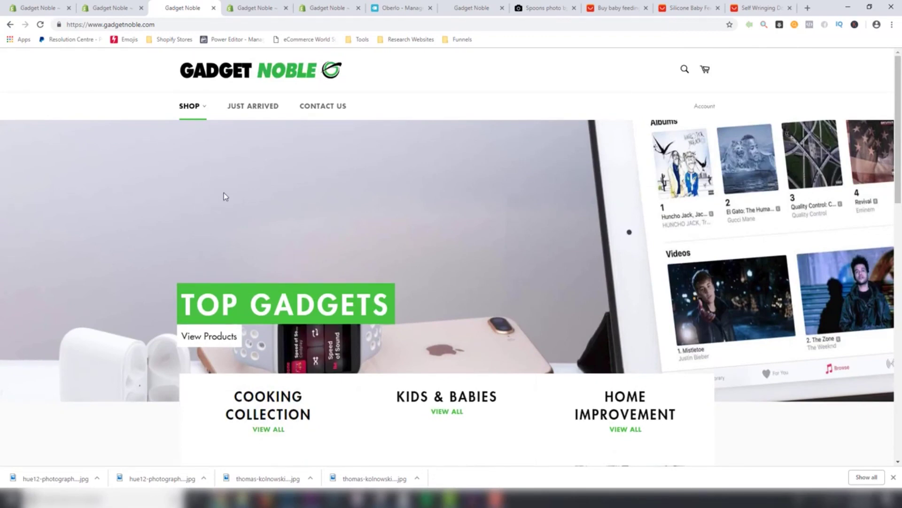
scroll(229, 221, "down", 5)
scroll(230, 226, "down", 10)
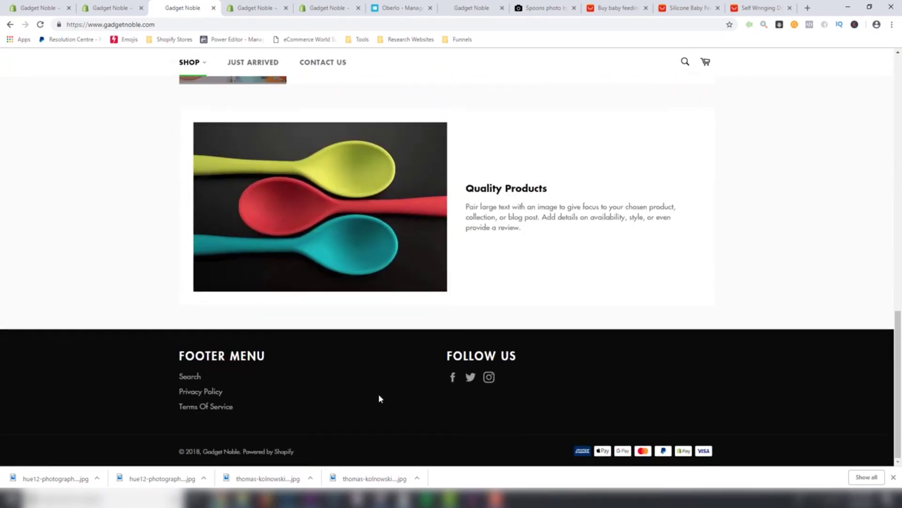
scroll(379, 398, "up", 15)
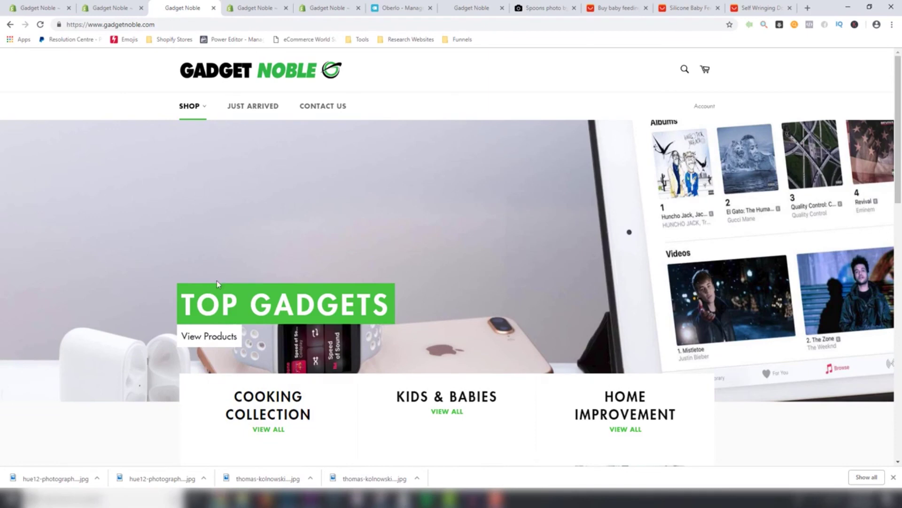
scroll(217, 283, "down", 2)
scroll(214, 122, "up", 2)
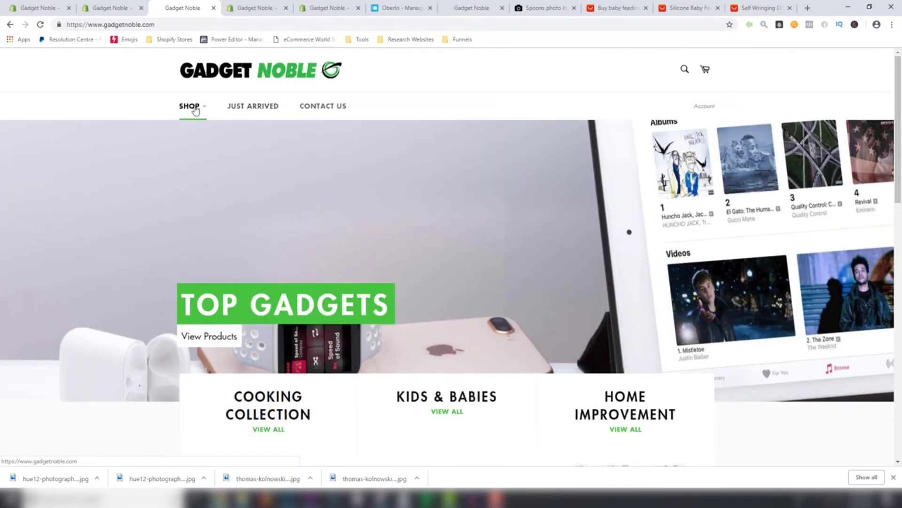
Step: Expand the storefront's SHOP menu to check its collections, then open the SqueezEASE Easy Baby Feeder product from the home page
left_click(198, 109)
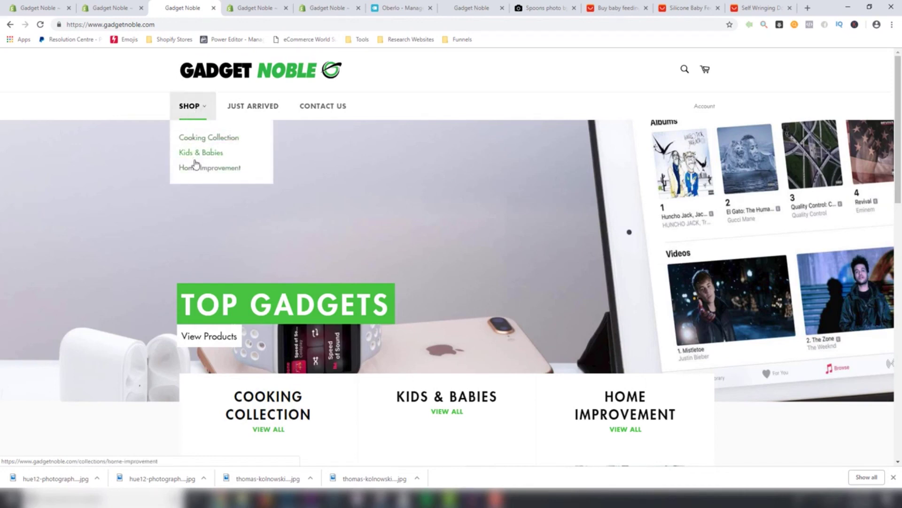
scroll(174, 226, "down", 5)
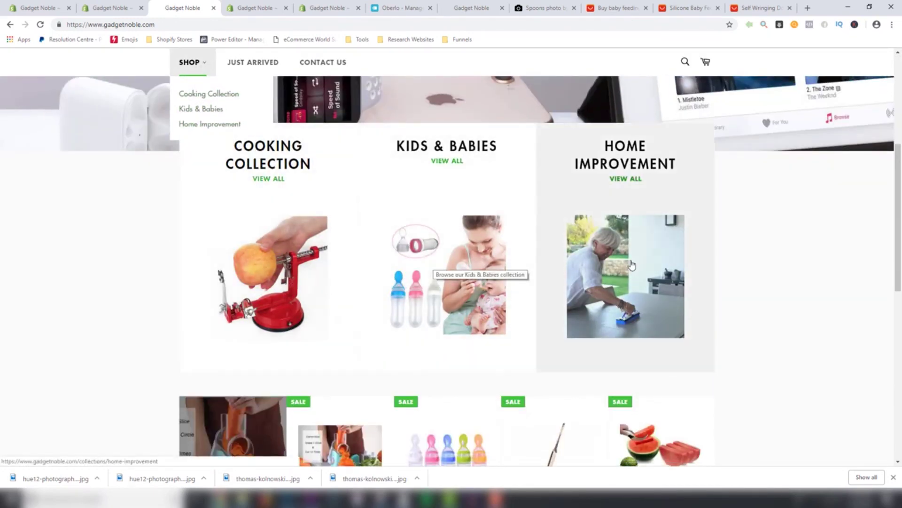
scroll(696, 282, "down", 5)
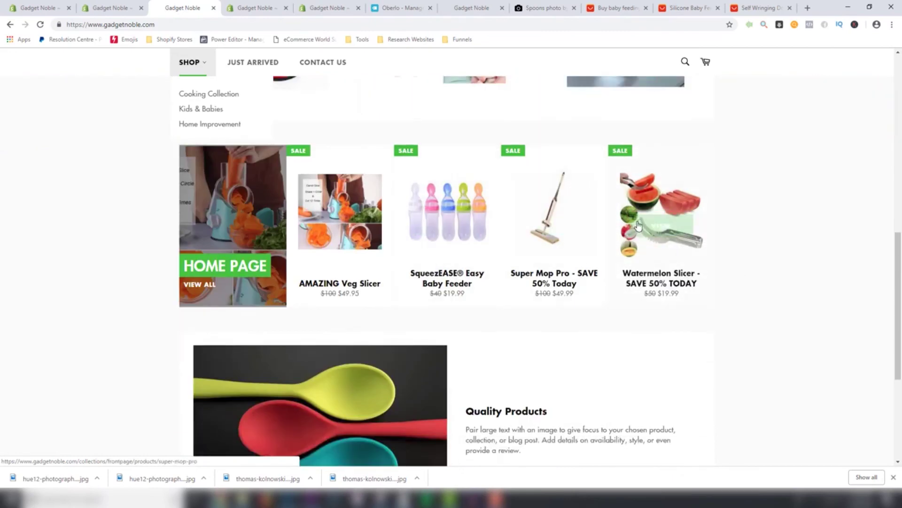
left_click(467, 213)
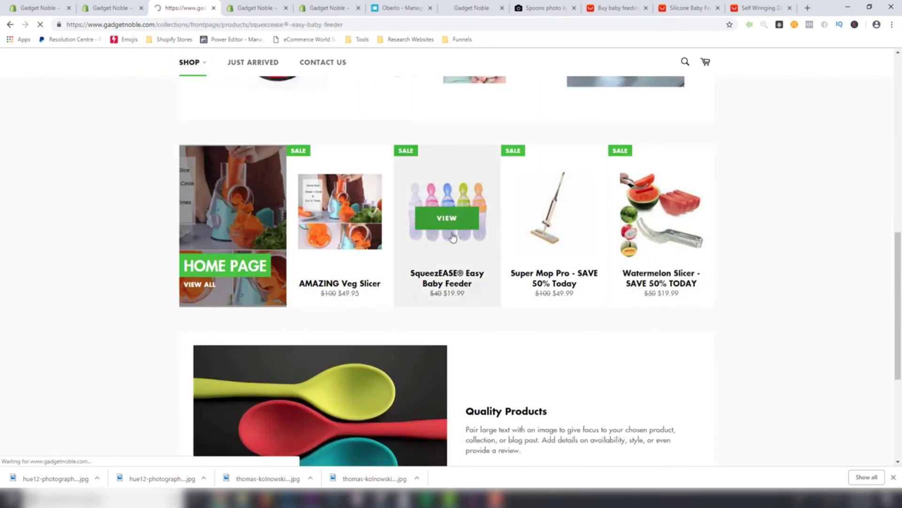
Step: Review the SqueezEASE Easy Baby Feeder product page, from its description and specs back to the images and price
scroll(545, 292, "down", 3)
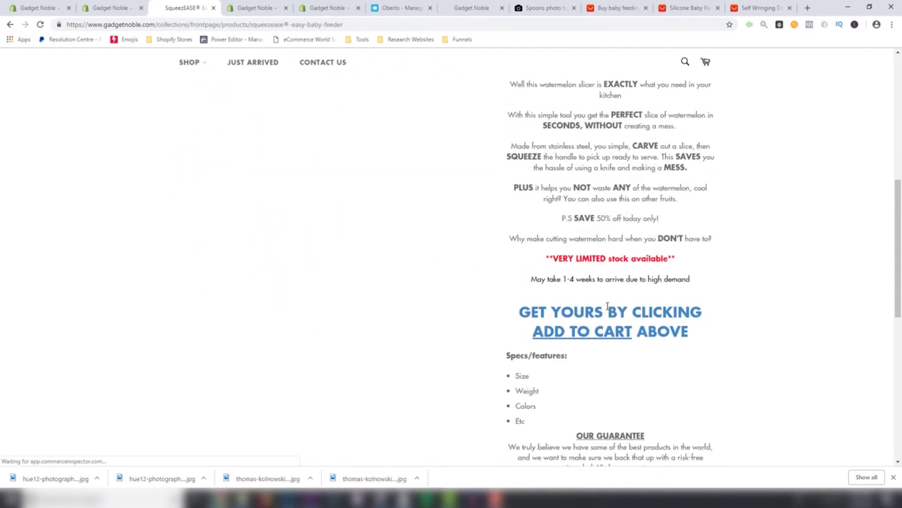
scroll(601, 303, "down", 9)
scroll(600, 309, "up", 10)
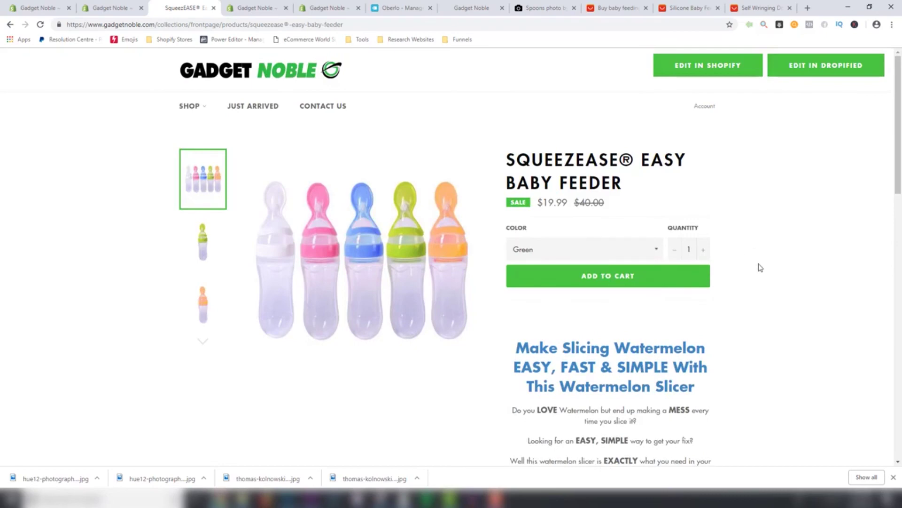
Step: Return to the storefront's home page and examine the Top Gadgets banner and the featured collections below it
left_click(303, 79)
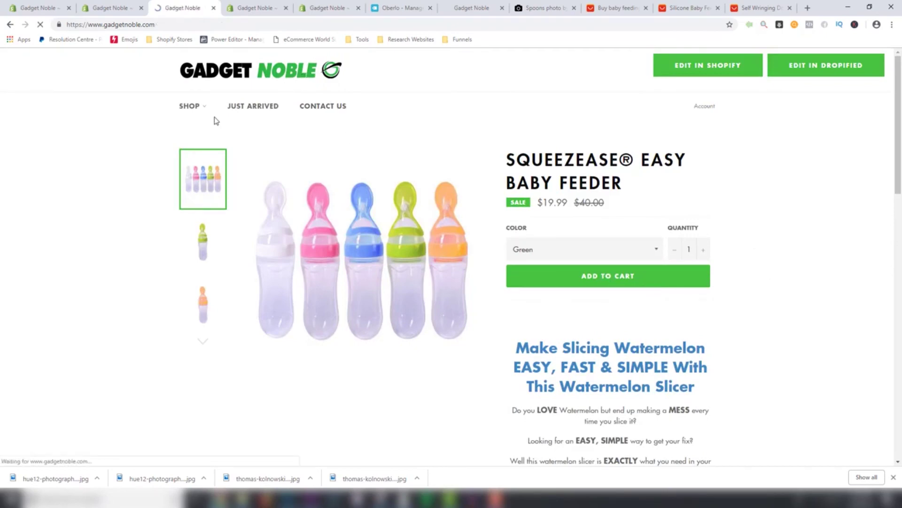
scroll(179, 243, "down", 1)
scroll(179, 249, "down", 3)
scroll(181, 252, "up", 4)
scroll(180, 247, "down", 2)
scroll(180, 247, "up", 2)
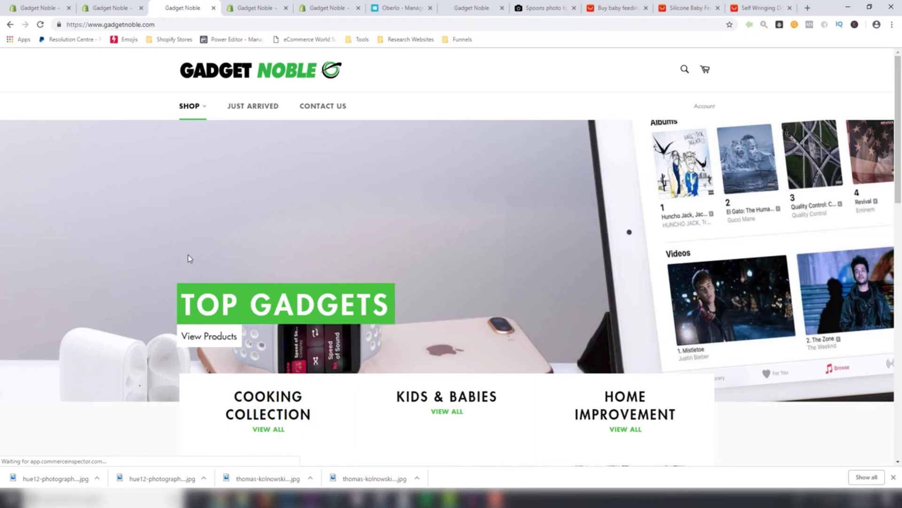
scroll(188, 256, "down", 4)
scroll(188, 259, "up", 4)
scroll(470, 263, "down", 3)
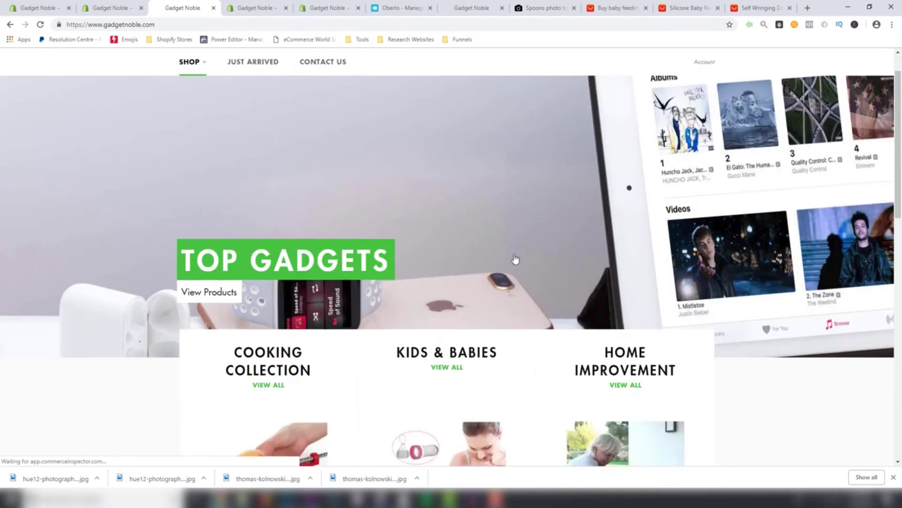
scroll(763, 318, "up", 3)
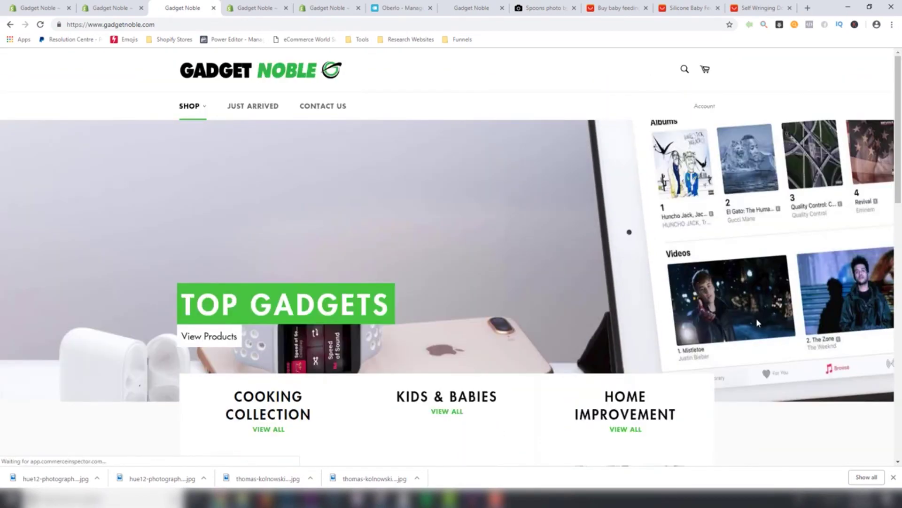